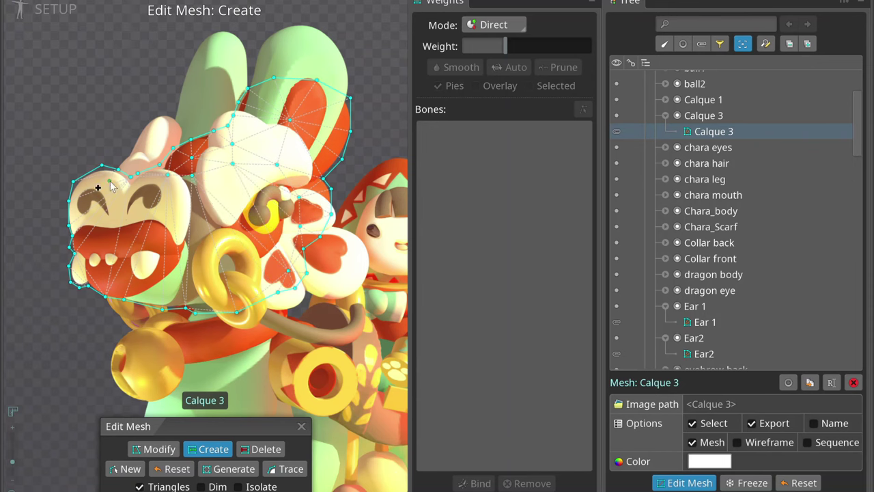
# Finish the Calque 3 head mesh and add interior vertices to the grelot bell's mesh.
pyautogui.moveTo(176, 227); pyautogui.dragTo(171, 258)
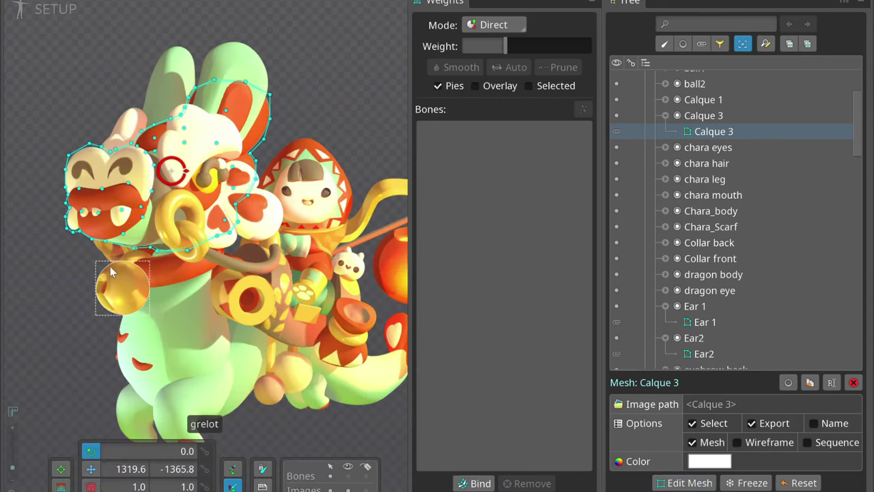
pyautogui.click(110, 266)
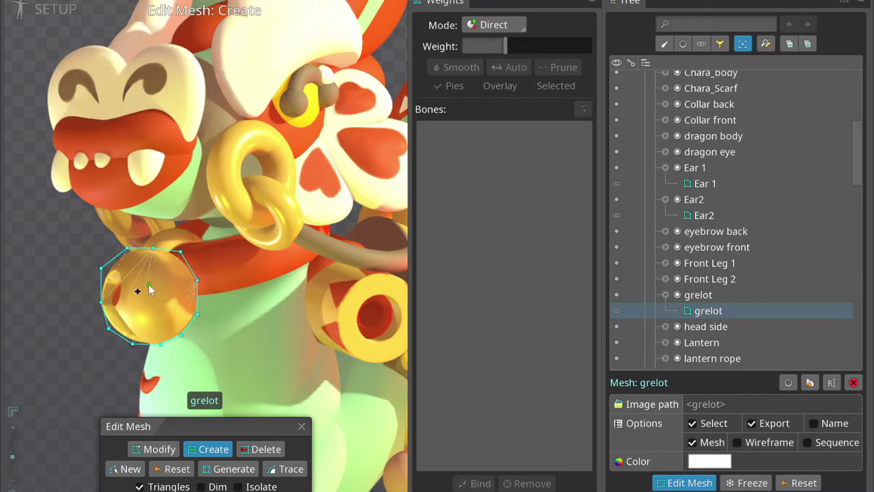
pyautogui.click(125, 303)
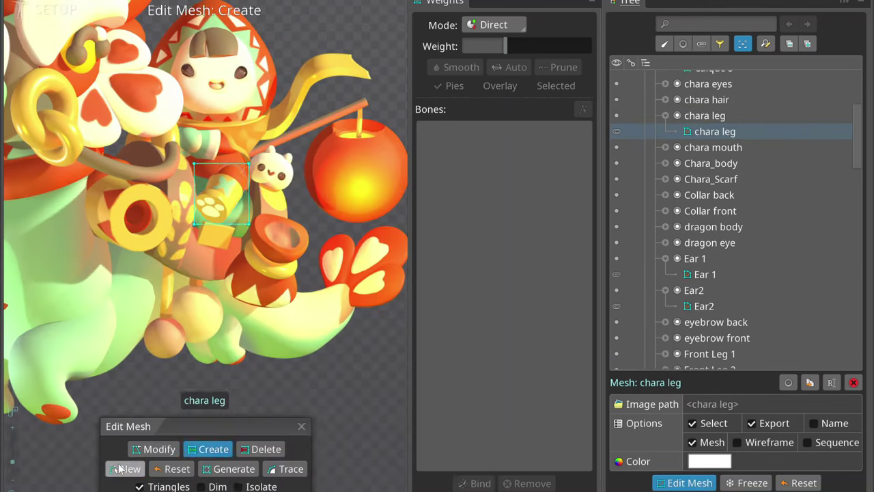
# Start a new mesh for chara leg and trace a closed outline of vertices around the leg.
pyautogui.click(120, 469)
pyautogui.click(217, 202)
pyautogui.click(179, 233)
pyautogui.click(142, 291)
pyautogui.click(168, 341)
pyautogui.click(218, 343)
pyautogui.click(260, 277)
pyautogui.click(266, 225)
pyautogui.click(216, 203)
# Add interior vertices across the chara leg mesh, covering the thigh and the foot.
pyautogui.click(241, 217)
pyautogui.click(254, 250)
pyautogui.click(259, 228)
pyautogui.click(213, 274)
pyautogui.click(228, 295)
pyautogui.click(179, 277)
pyautogui.scroll(1, 159, 285)
pyautogui.click(184, 281)
pyautogui.click(229, 308)
pyautogui.scroll(1, 220, 352)
# Replace the Chara_body mesh with a new closed outline traced around the hood and the body.
pyautogui.click(166, 176)
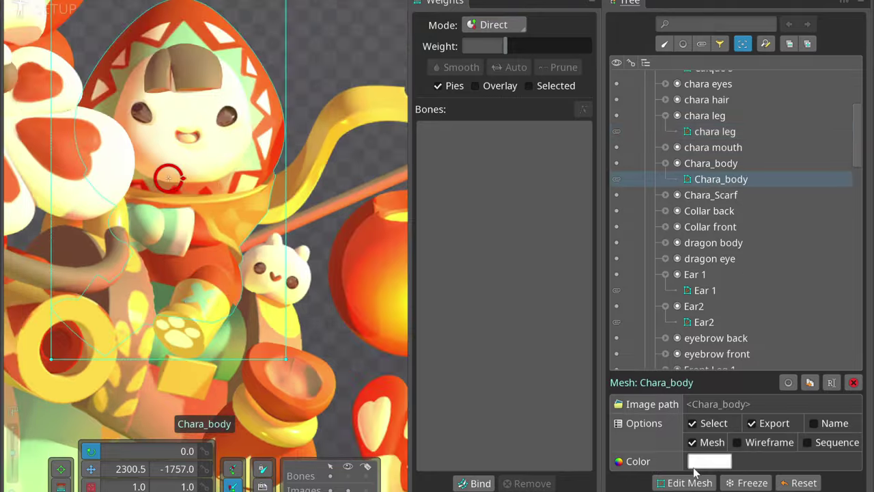
pyautogui.click(683, 483)
pyautogui.click(120, 469)
pyautogui.click(201, 55)
pyautogui.click(167, 68)
pyautogui.click(136, 94)
pyautogui.click(104, 130)
pyautogui.click(81, 170)
pyautogui.click(69, 209)
pyautogui.click(85, 275)
pyautogui.click(123, 321)
pyautogui.scroll(-1, 136, 371)
pyautogui.click(176, 294)
pyautogui.click(101, 345)
pyautogui.click(195, 370)
pyautogui.click(287, 320)
pyautogui.scroll(1, 287, 324)
pyautogui.click(311, 273)
pyautogui.click(342, 172)
pyautogui.click(345, 130)
pyautogui.click(347, 91)
pyautogui.scroll(1, 348, 91)
pyautogui.click(220, 64)
pyautogui.click(221, 65)
# Add interior vertices to the Chara_body mesh around the face and inside the hood.
pyautogui.scroll(-1, 221, 65)
pyautogui.click(145, 123)
pyautogui.click(127, 291)
pyautogui.click(160, 299)
pyautogui.click(237, 225)
pyautogui.click(225, 176)
pyautogui.click(188, 130)
pyautogui.click(151, 83)
pyautogui.click(21, 241)
pyautogui.click(265, 199)
pyautogui.click(226, 302)
pyautogui.click(152, 201)
pyautogui.click(203, 227)
pyautogui.click(90, 220)
pyautogui.click(187, 239)
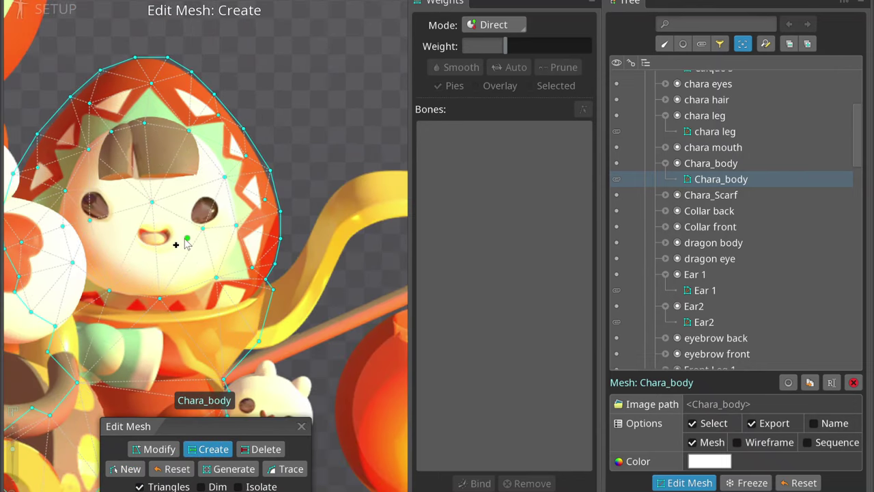
# Add a row of Chara_body mesh vertices along the hood's lower edge, just above the collar.
pyautogui.scroll(1, 155, 254)
pyautogui.click(107, 306)
pyautogui.click(156, 310)
pyautogui.click(187, 309)
pyautogui.click(248, 307)
pyautogui.click(256, 295)
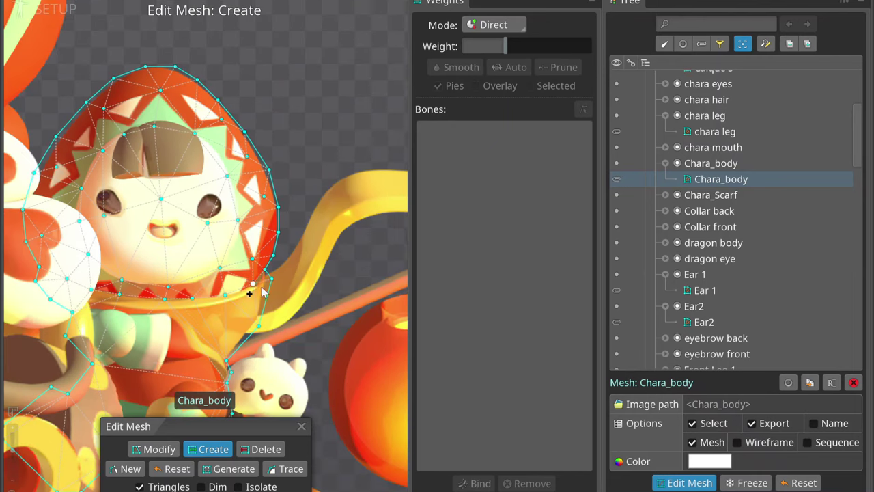
# Add Chara_body mesh vertices around the collar, sleeve and chest, and finish editing this mesh.
pyautogui.scroll(2, 232, 307)
pyautogui.click(216, 321)
pyautogui.scroll(-1, 198, 325)
pyautogui.click(51, 307)
pyautogui.click(98, 318)
pyautogui.click(33, 332)
pyautogui.click(111, 310)
pyautogui.click(149, 356)
pyautogui.click(101, 382)
pyautogui.click(165, 370)
pyautogui.click(171, 335)
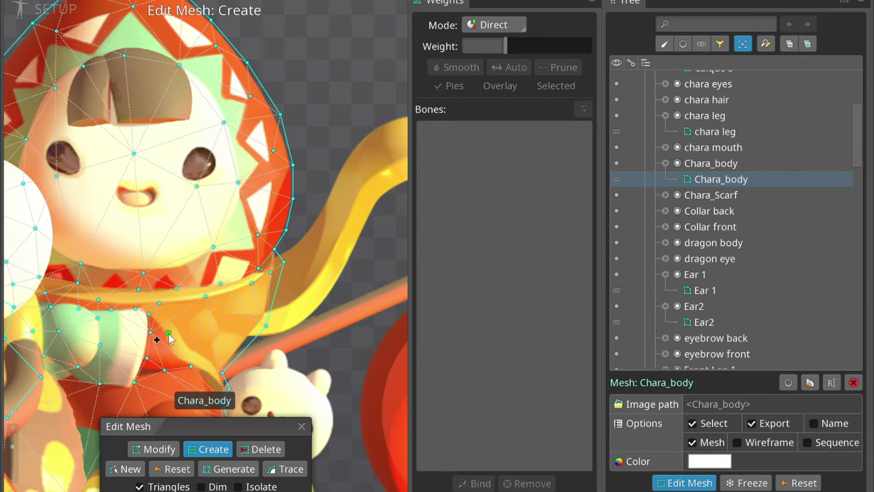
pyautogui.click(192, 366)
pyautogui.click(186, 298)
pyautogui.scroll(-3, 185, 303)
pyautogui.click(683, 483)
# Convert Chara_Scarf to a mesh and trace a closed vertex outline around the whole scarf.
pyautogui.click(286, 147)
pyautogui.click(693, 442)
pyautogui.click(683, 482)
pyautogui.click(156, 175)
pyautogui.click(157, 216)
pyautogui.click(207, 233)
pyautogui.click(283, 170)
pyautogui.click(309, 130)
pyautogui.click(365, 127)
pyautogui.click(394, 115)
pyautogui.click(333, 86)
pyautogui.click(302, 92)
pyautogui.click(278, 105)
pyautogui.click(263, 134)
pyautogui.click(246, 161)
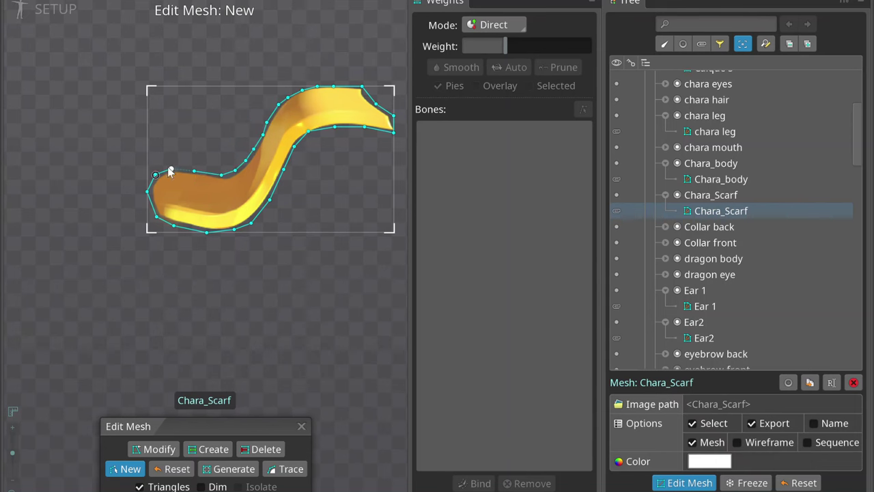
pyautogui.click(171, 169)
# Add interior vertices along the length of the Chara_Scarf mesh so the scarf can bend.
pyautogui.click(328, 110)
pyautogui.click(358, 108)
pyautogui.click(309, 110)
pyautogui.click(286, 120)
pyautogui.click(260, 145)
pyautogui.click(226, 214)
pyautogui.click(184, 240)
pyautogui.click(205, 192)
pyautogui.click(302, 84)
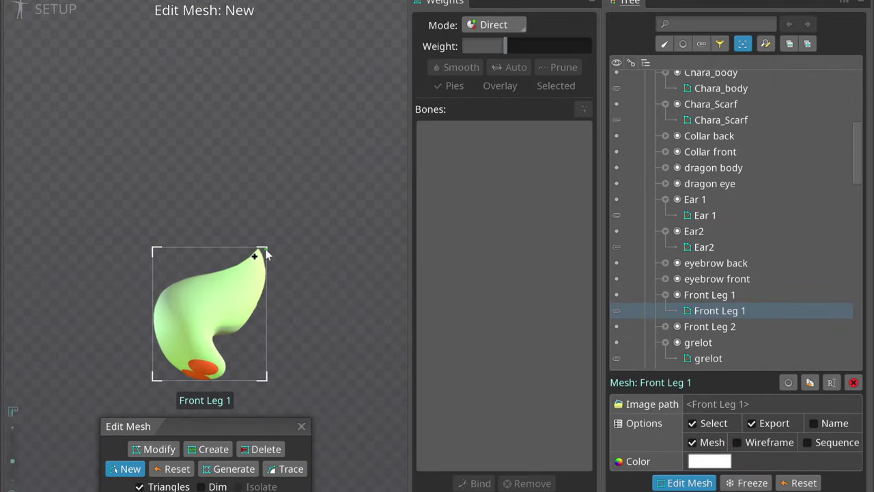
# Trace a new closed mesh outline around Front Leg 1, from the upper thigh around the foot.
pyautogui.click(242, 244)
pyautogui.click(206, 258)
pyautogui.click(165, 269)
pyautogui.click(141, 293)
pyautogui.click(140, 337)
pyautogui.click(154, 373)
pyautogui.click(232, 367)
pyautogui.click(216, 341)
pyautogui.scroll(2, 220, 342)
pyautogui.click(272, 326)
pyautogui.click(305, 276)
pyautogui.click(318, 217)
pyautogui.click(319, 162)
pyautogui.click(312, 142)
pyautogui.click(294, 146)
# Add interior vertices along the thigh and lower part of the Front Leg 1 mesh and finish editing it.
pyautogui.click(192, 226)
pyautogui.click(226, 217)
pyautogui.click(158, 237)
pyautogui.click(130, 269)
pyautogui.click(138, 299)
pyautogui.click(156, 333)
pyautogui.click(256, 197)
pyautogui.click(271, 179)
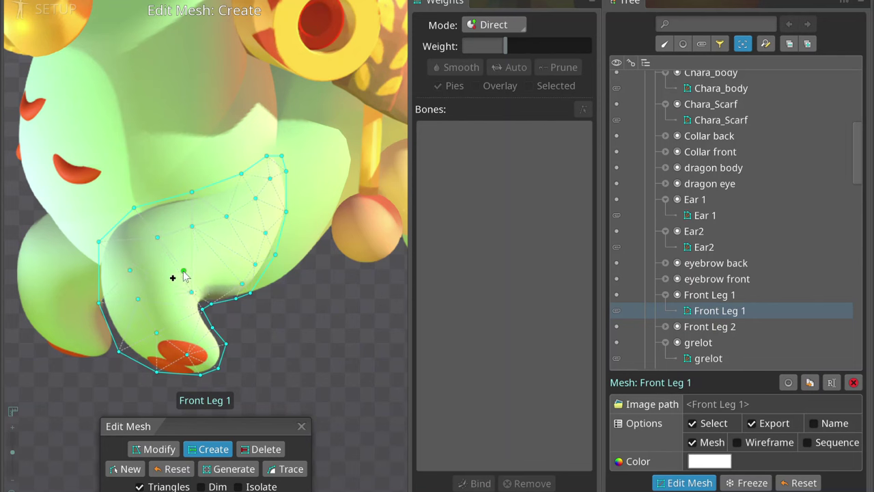
pyautogui.scroll(-2, 196, 260)
pyautogui.press('Escape')
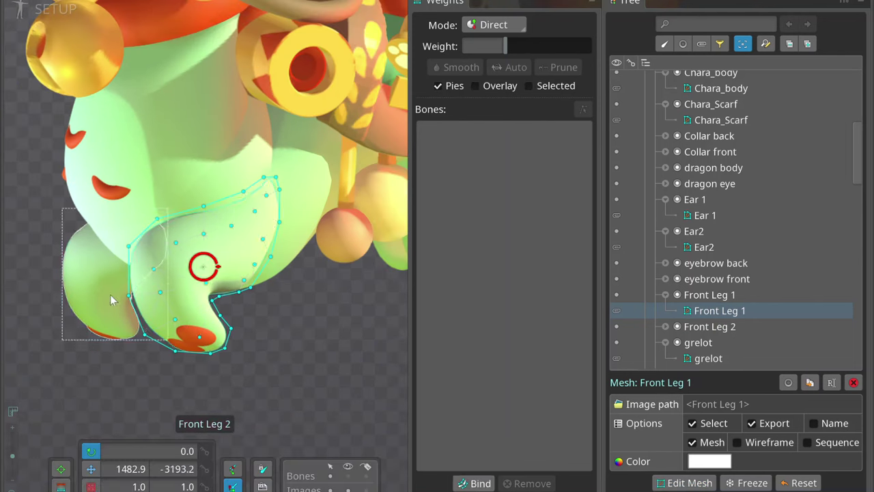
# Trace a new closed mesh outline around Front Leg 2.
pyautogui.doubleClick(112, 301)
pyautogui.click(127, 469)
pyautogui.click(118, 208)
pyautogui.click(63, 242)
pyautogui.click(63, 295)
pyautogui.click(106, 339)
pyautogui.click(142, 313)
pyautogui.click(167, 257)
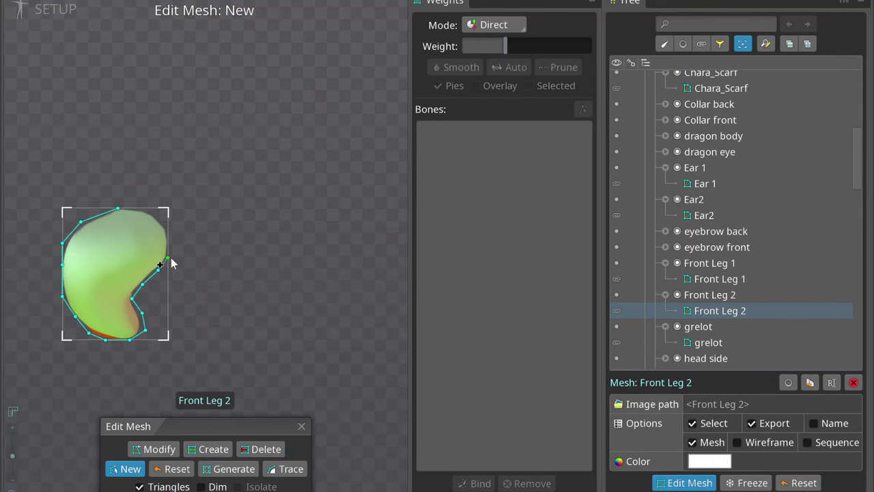
pyautogui.click(117, 209)
# Trace a new closed mesh outline around Back Leg 1.
pyautogui.doubleClick(238, 220)
pyautogui.click(127, 468)
pyautogui.click(212, 211)
pyautogui.click(197, 222)
pyautogui.click(190, 242)
pyautogui.click(189, 266)
pyautogui.click(203, 297)
pyautogui.click(225, 310)
pyautogui.click(250, 309)
pyautogui.click(267, 294)
pyautogui.click(268, 279)
pyautogui.click(213, 212)
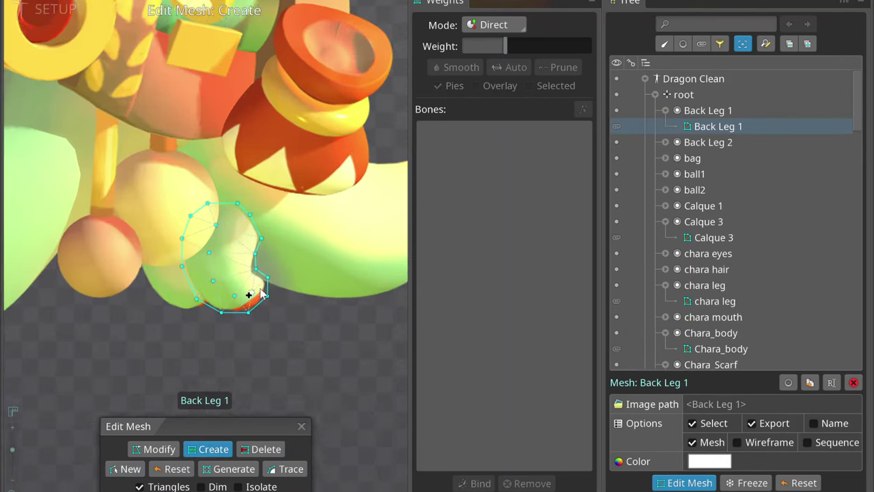
# Finish editing the Back Leg 1 mesh, then trace a closed outline around Back Leg 2 and add interior vertices to it.
pyautogui.press('Escape')
pyautogui.doubleClick(196, 249)
pyautogui.click(676, 482)
pyautogui.click(166, 213)
pyautogui.click(166, 265)
pyautogui.click(212, 287)
pyautogui.click(232, 266)
pyautogui.click(218, 235)
pyautogui.click(180, 202)
pyautogui.click(182, 244)
pyautogui.scroll(-2, 183, 254)
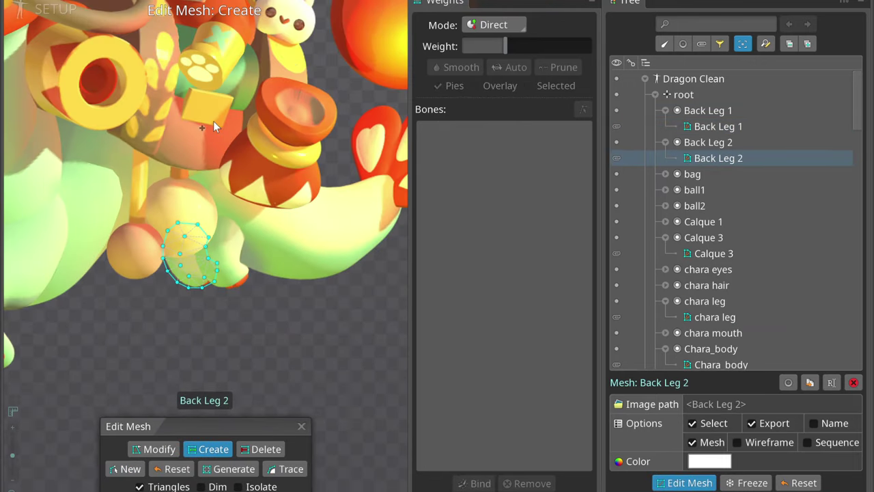
pyautogui.press('Escape')
# Trace a new closed mesh outline around Collar front, including its green shadow area.
pyautogui.doubleClick(143, 124)
pyautogui.scroll(-1, 169, 157)
pyautogui.moveTo(197, 195)
pyautogui.mouseDown()
pyautogui.moveTo(38, 229)
pyautogui.moveTo(117, 307)
pyautogui.moveTo(194, 196)
pyautogui.mouseUp()
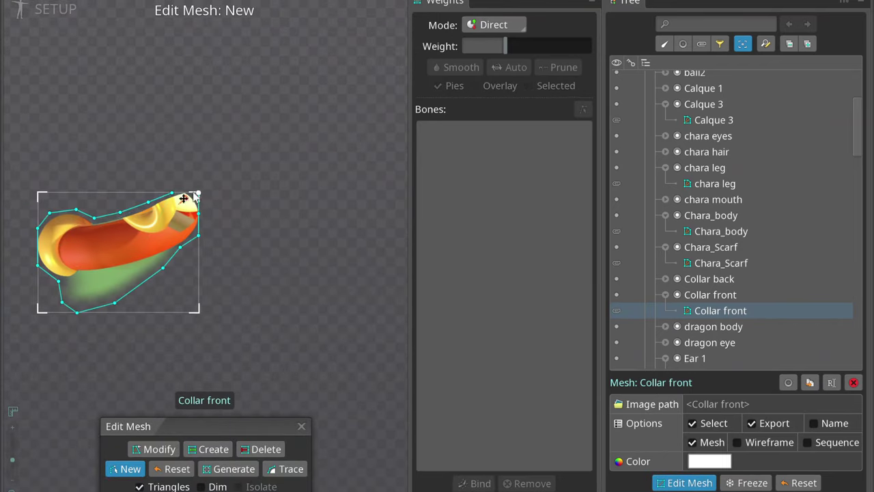
pyautogui.press('Escape')
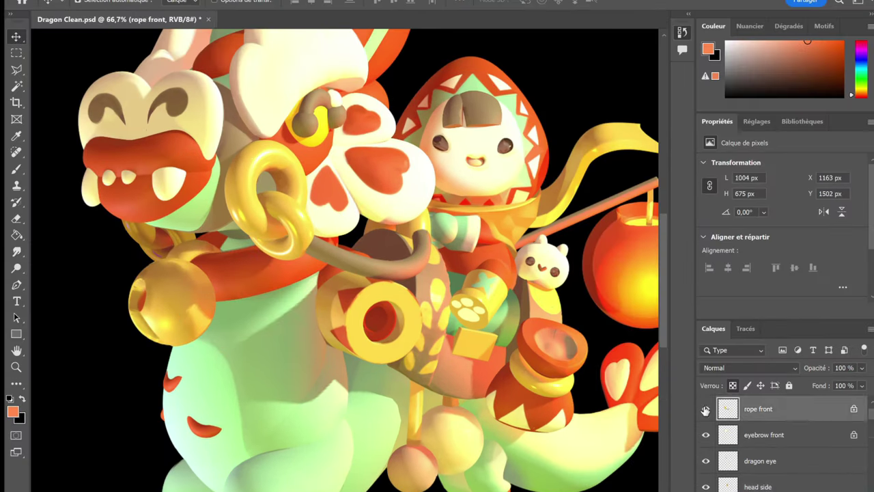
# Switch to Photoshop and paint over the gold ring on the Collar front layer with orange-red, inside a selection.
pyautogui.moveTo(293, 225)
pyautogui.mouseDown()
pyautogui.moveTo(283, 297)
pyautogui.moveTo(311, 293)
pyautogui.mouseUp()
pyautogui.moveTo(256, 281); pyautogui.dragTo(254, 282)
pyautogui.press('b')
pyautogui.moveTo(345, 228)
pyautogui.mouseDown()
pyautogui.moveTo(308, 241)
pyautogui.moveTo(308, 256)
pyautogui.moveTo(328, 246)
pyautogui.mouseUp()
pyautogui.hotkey('ctrl', 'd')
# Smudge and touch up the new paint so it blends into the red collar on the Collar front layer, and save the document.
pyautogui.press('l')
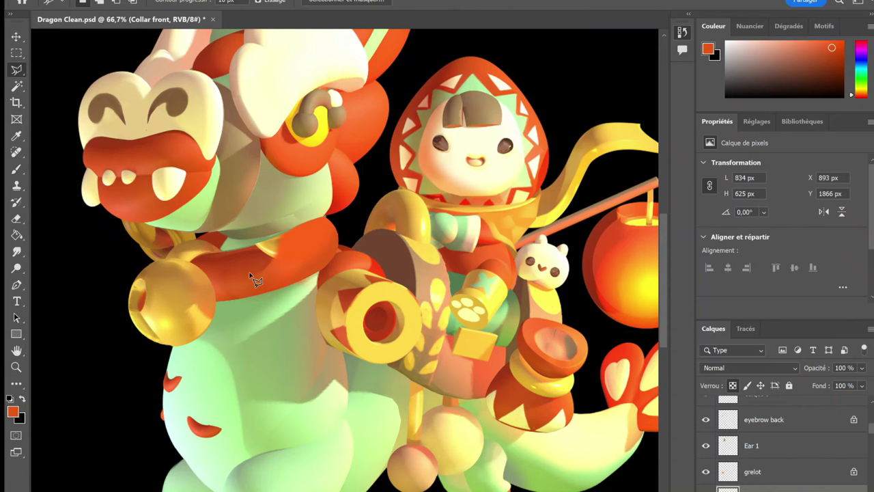
pyautogui.press('r')
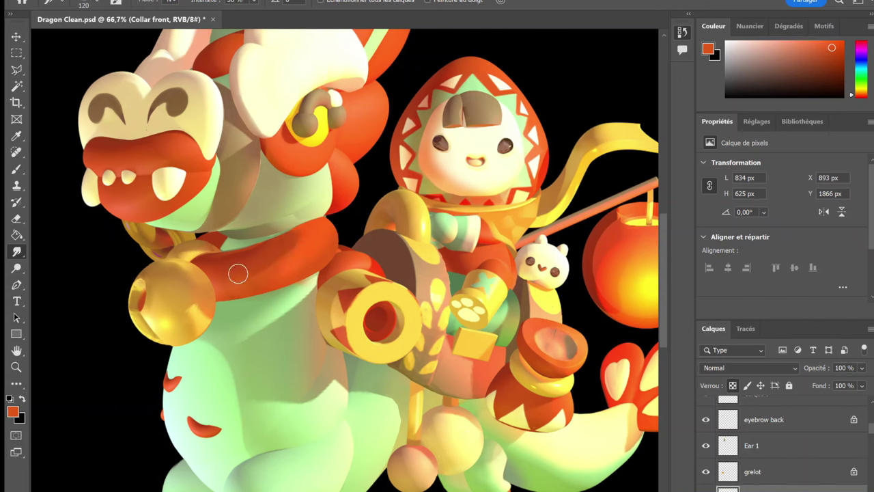
pyautogui.moveTo(272, 269); pyautogui.dragTo(304, 240)
pyautogui.press('b')
pyautogui.hotkey('ctrl', 's')
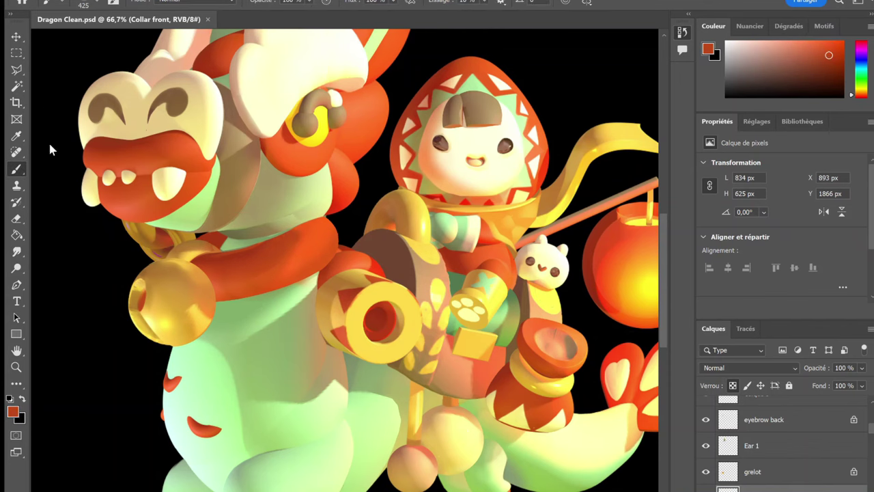
# Return to Spine and add interior vertices along the lower edge of the red band in the Collar front mesh.
pyautogui.hotkey('alt', 'Tab')
pyautogui.scroll(2, 109, 170)
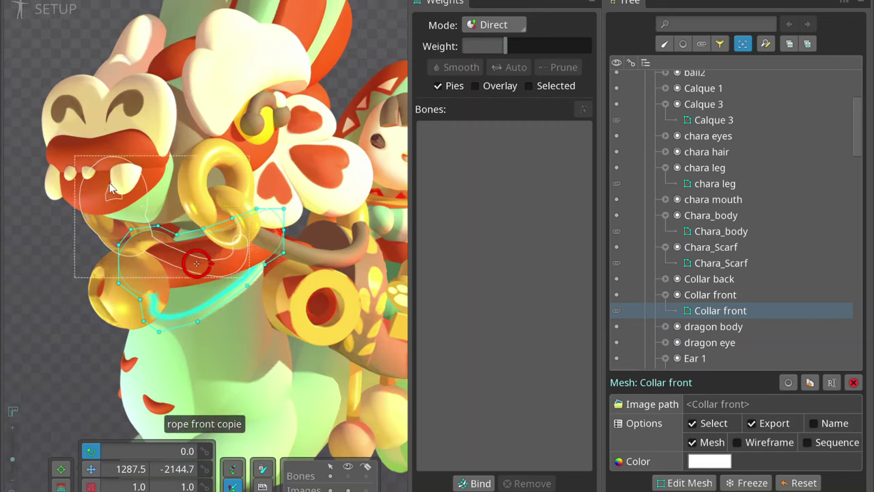
pyautogui.hotkey('ctrl', 'm')
pyautogui.click(155, 449)
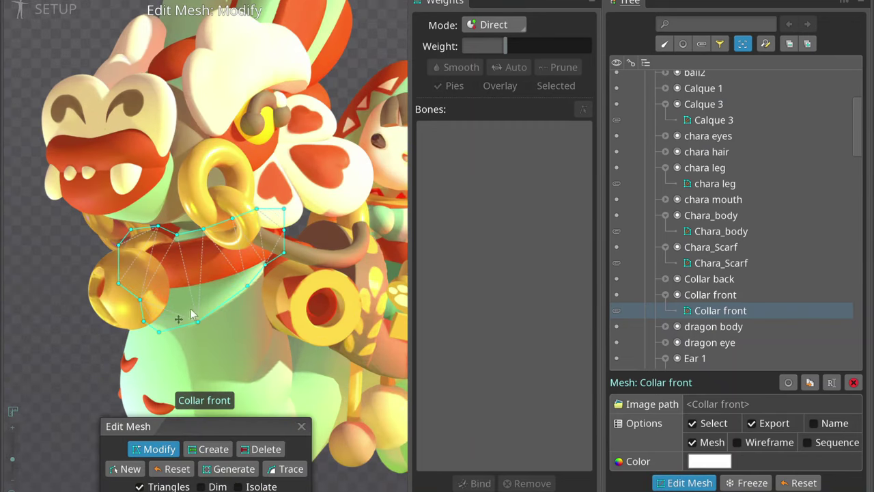
pyautogui.click(212, 453)
pyautogui.click(173, 288)
pyautogui.click(205, 284)
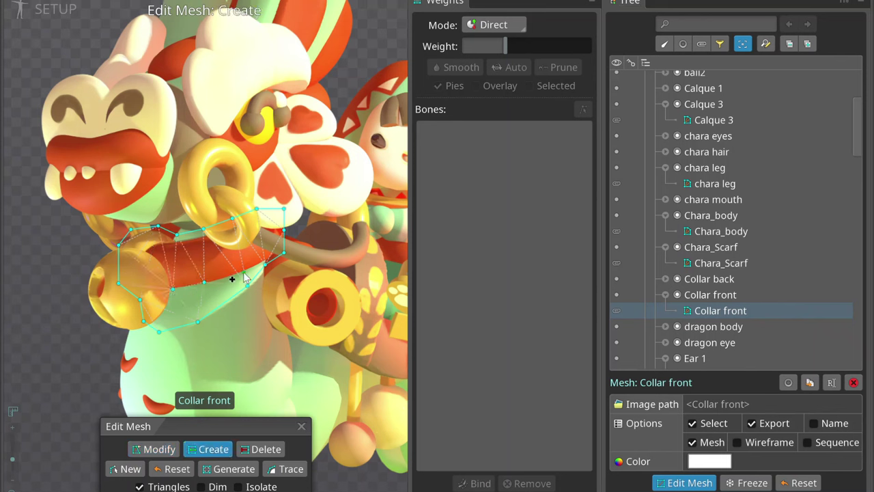
pyautogui.click(139, 283)
pyautogui.press('Escape')
# Select Collar back and trace a new closed mesh outline around it.
pyautogui.click(130, 218)
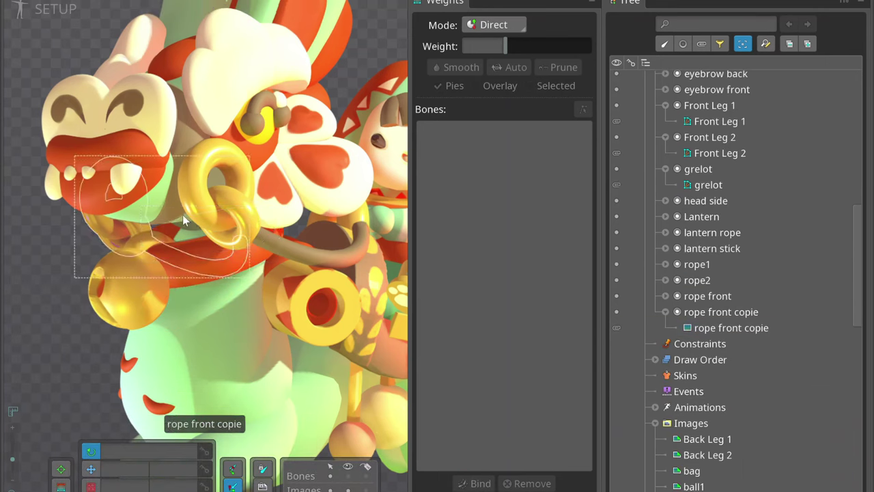
pyautogui.click(171, 237)
pyautogui.click(686, 483)
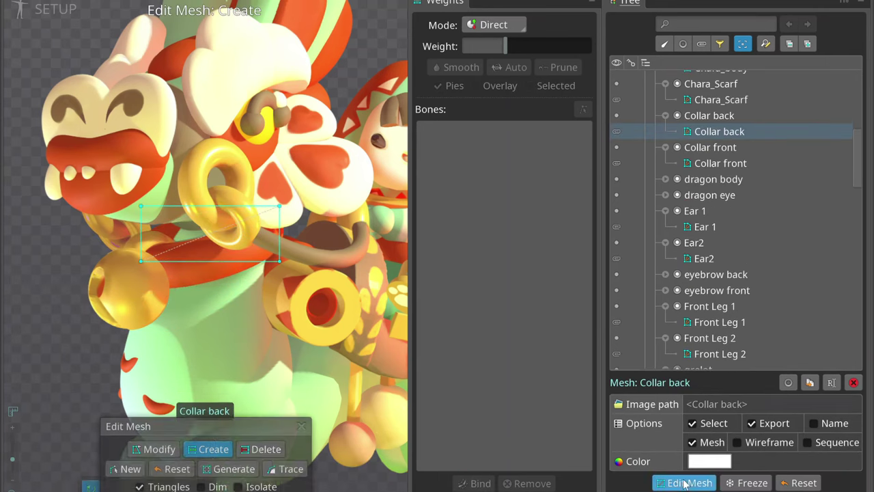
pyautogui.click(124, 469)
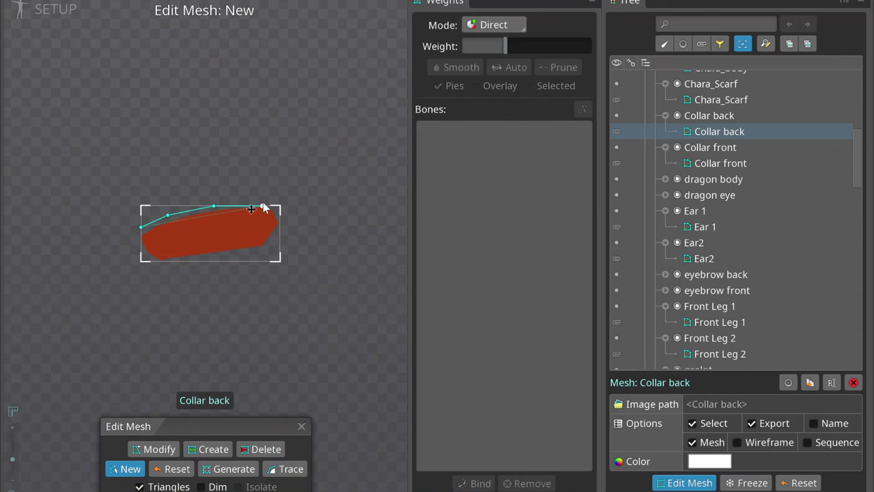
pyautogui.click(278, 248)
pyautogui.click(231, 251)
pyautogui.click(182, 261)
pyautogui.click(154, 261)
pyautogui.click(141, 256)
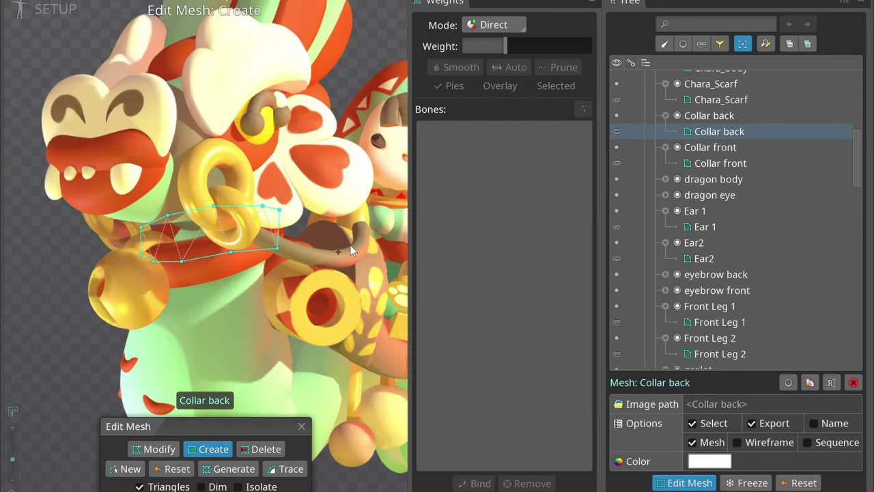
pyautogui.press('Escape')
# Convert dragon body to a mesh and start a new outline from the top of the neck down the chest and around the belly.
pyautogui.scroll(-2, 205, 212)
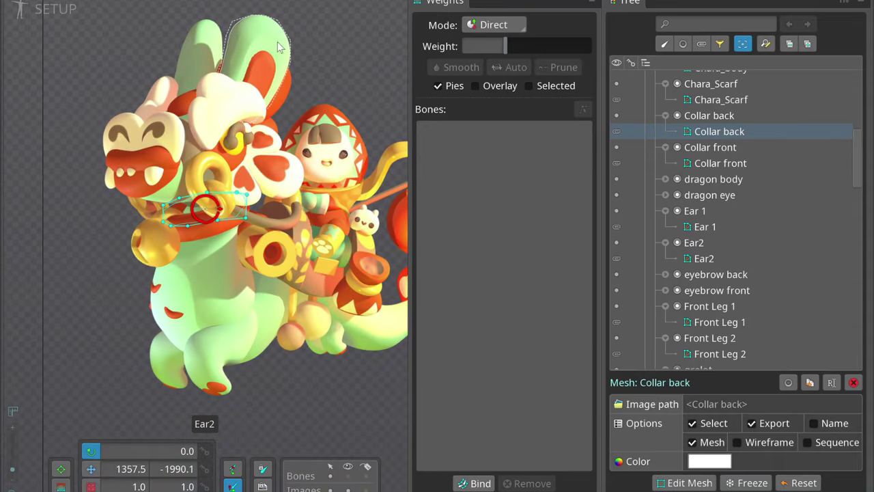
pyautogui.scroll(-1, 211, 174)
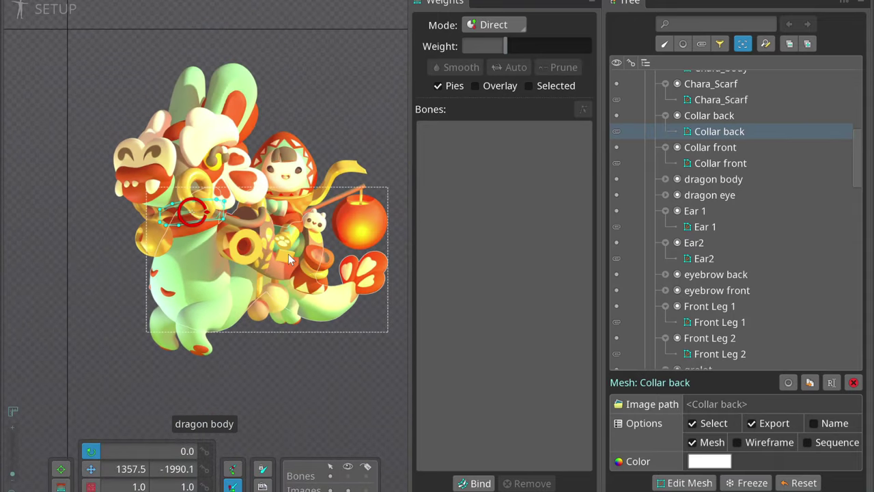
pyautogui.click(354, 270)
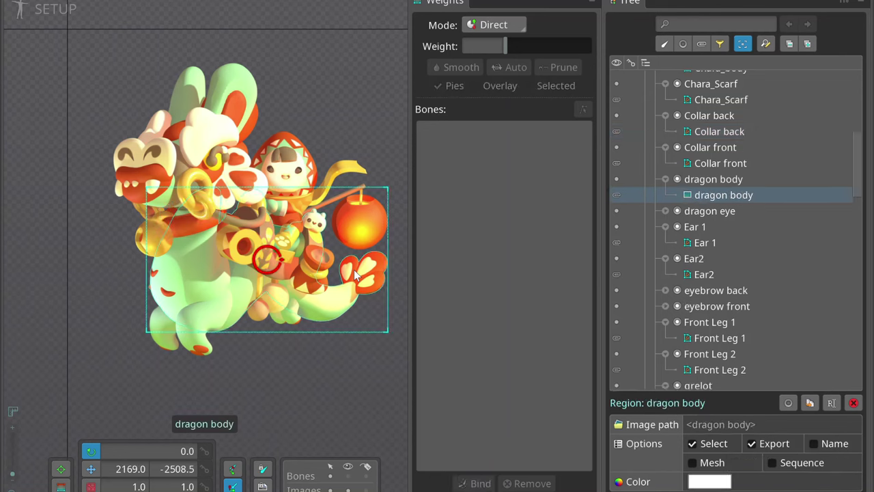
pyautogui.click(692, 463)
pyautogui.click(676, 483)
pyautogui.click(130, 469)
pyautogui.scroll(3, 208, 186)
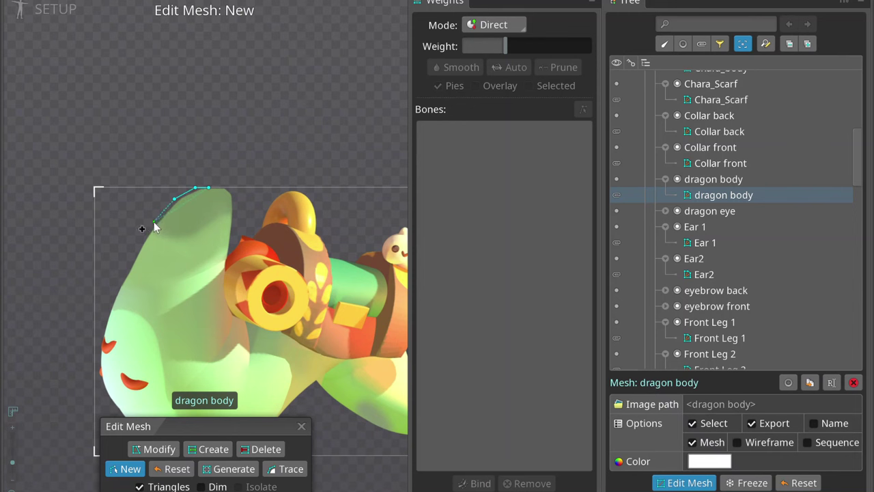
pyautogui.click(122, 276)
pyautogui.click(108, 318)
pyautogui.scroll(-2, 145, 269)
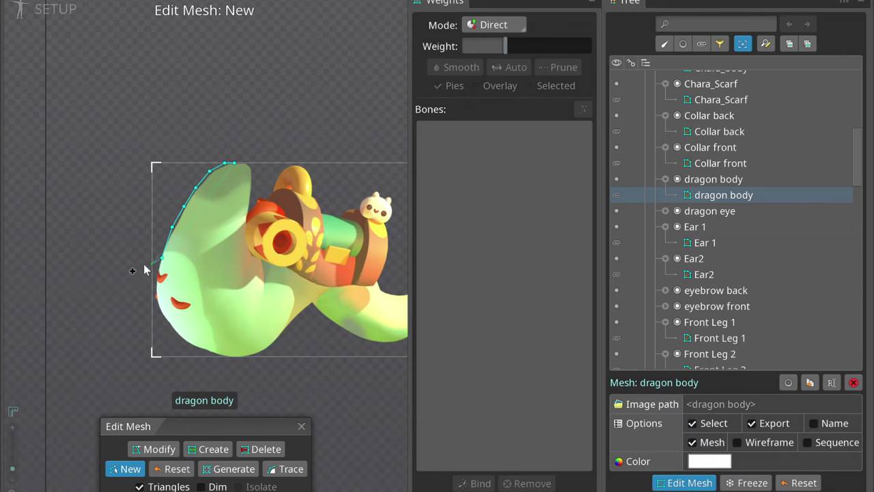
pyautogui.click(161, 322)
pyautogui.click(176, 339)
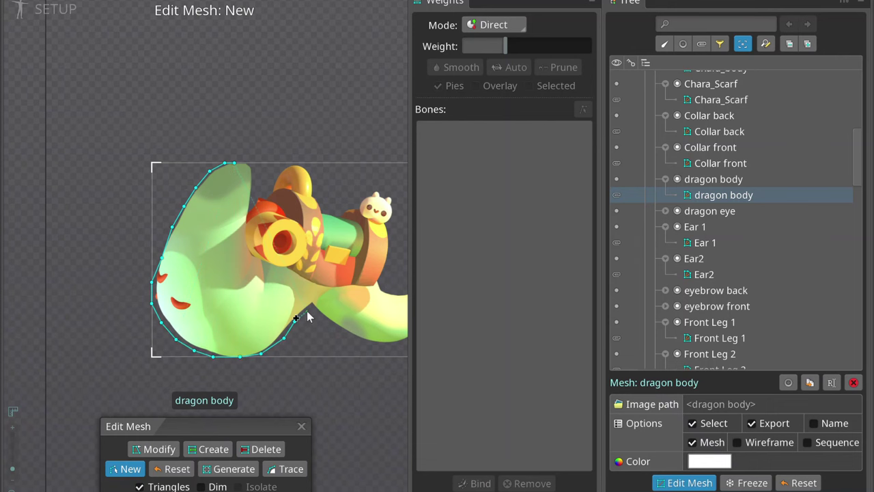
# Continue the dragon body outline from the notch behind the belly along the underside of the tail to the fin.
pyautogui.click(324, 317)
pyautogui.click(339, 330)
pyautogui.scroll(-1, 341, 326)
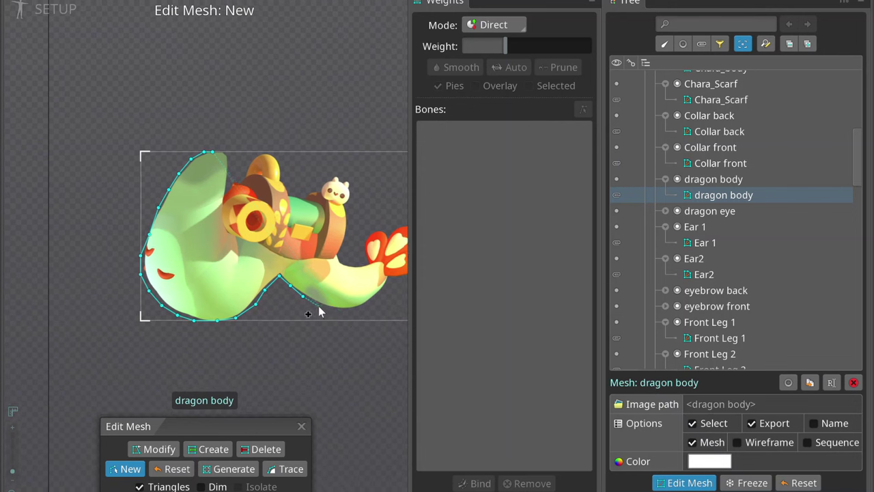
pyautogui.click(358, 310)
pyautogui.click(371, 301)
pyautogui.scroll(1, 387, 287)
pyautogui.scroll(1, 387, 288)
pyautogui.scroll(1, 388, 281)
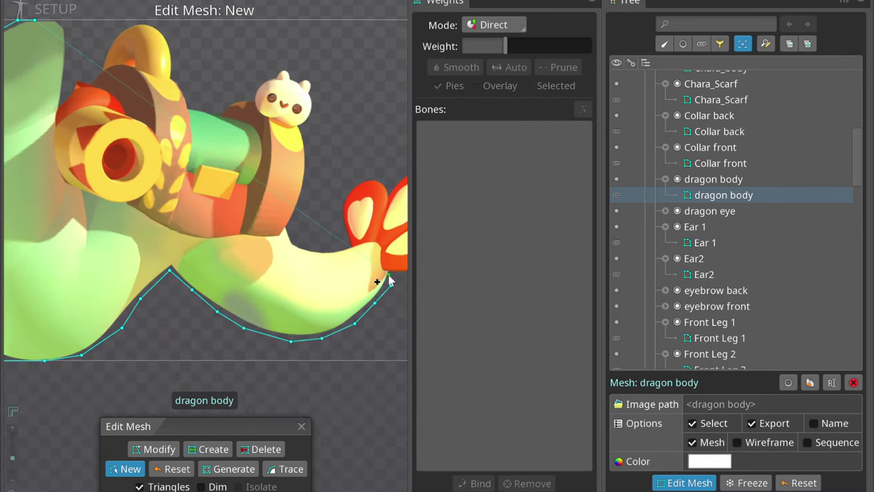
pyautogui.scroll(-2, 392, 280)
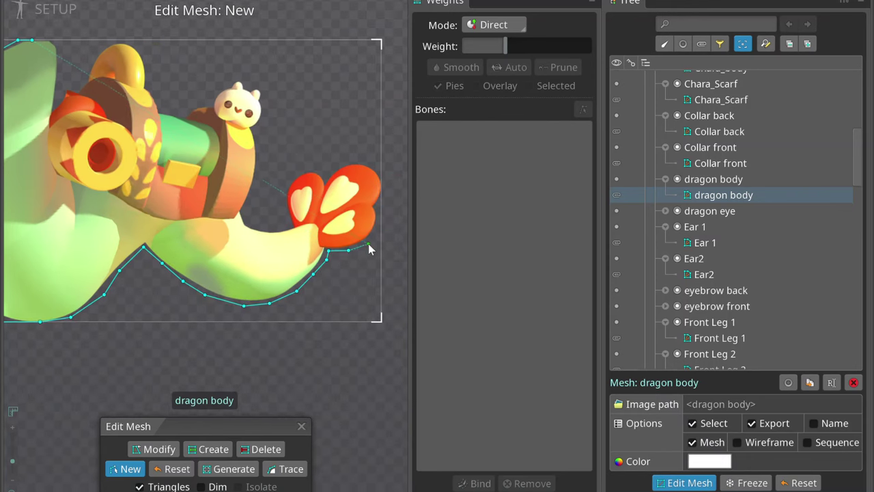
# Continue the dragon body outline around the lobes of the red tail fin, following the notches between them.
pyautogui.click(381, 213)
pyautogui.click(375, 206)
pyautogui.scroll(3, 375, 204)
pyautogui.click(381, 194)
pyautogui.click(382, 182)
pyautogui.click(375, 126)
pyautogui.click(346, 111)
pyautogui.click(311, 115)
pyautogui.click(274, 135)
pyautogui.click(265, 149)
pyautogui.click(225, 128)
pyautogui.click(203, 144)
pyautogui.click(185, 164)
pyautogui.click(179, 183)
pyautogui.click(179, 205)
# Continue the dragon body outline along the top of the tail and up the rear edge of the saddle.
pyautogui.click(197, 253)
pyautogui.click(182, 257)
pyautogui.click(116, 256)
pyautogui.click(89, 245)
pyautogui.click(84, 221)
pyautogui.click(116, 164)
# Continue the dragon body outline up the rear saddle band and around the small white animal head.
pyautogui.scroll(-2, 116, 164)
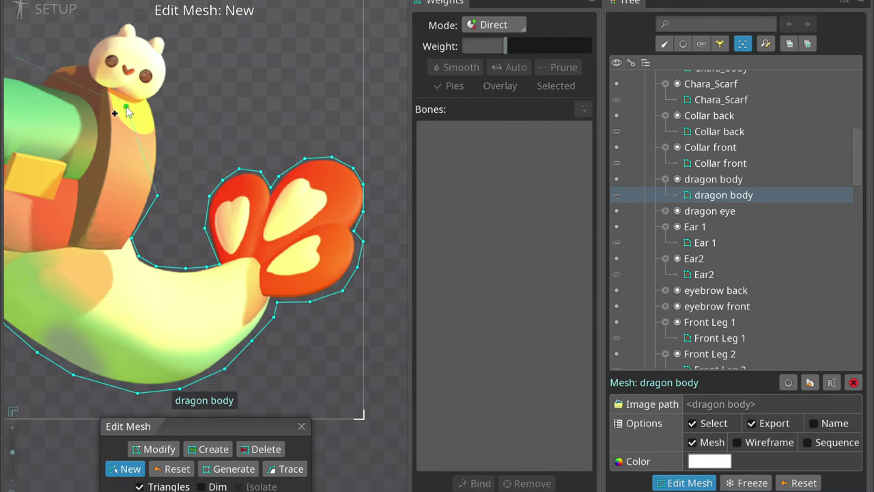
pyautogui.click(159, 107)
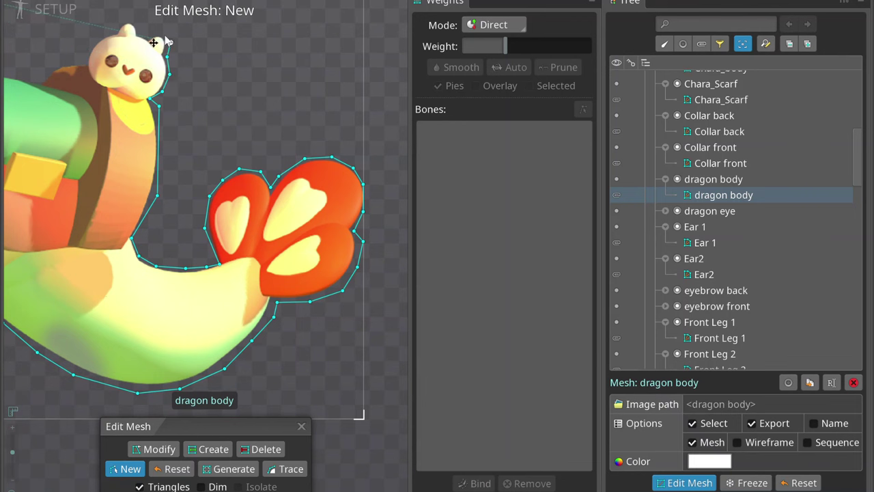
pyautogui.scroll(2, 139, 39)
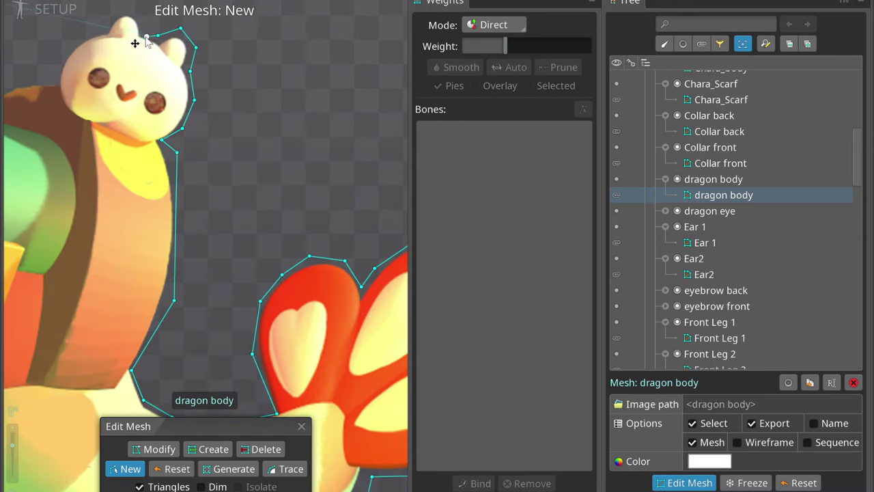
pyautogui.click(63, 53)
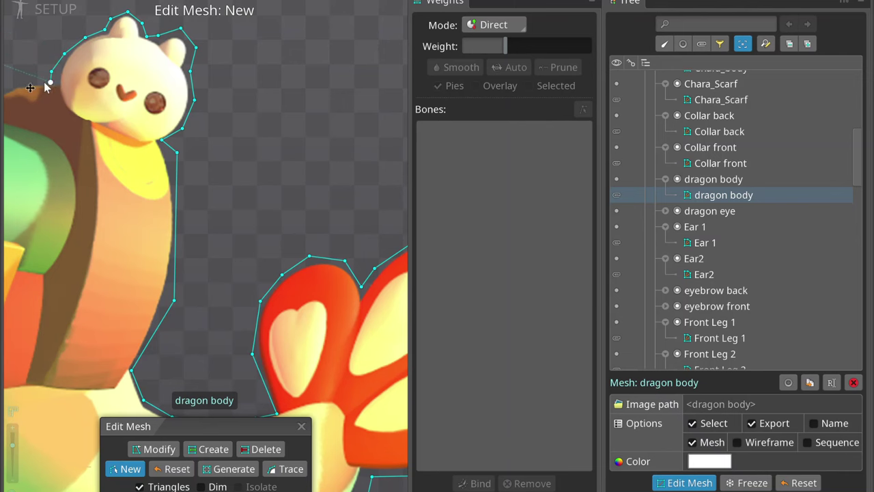
# Trace the dragon body outline over the saddle and its gold handle, closing it at the top of the neck.
pyautogui.scroll(-2, 45, 87)
pyautogui.click(83, 137)
pyautogui.scroll(-2, 63, 157)
pyautogui.click(108, 172)
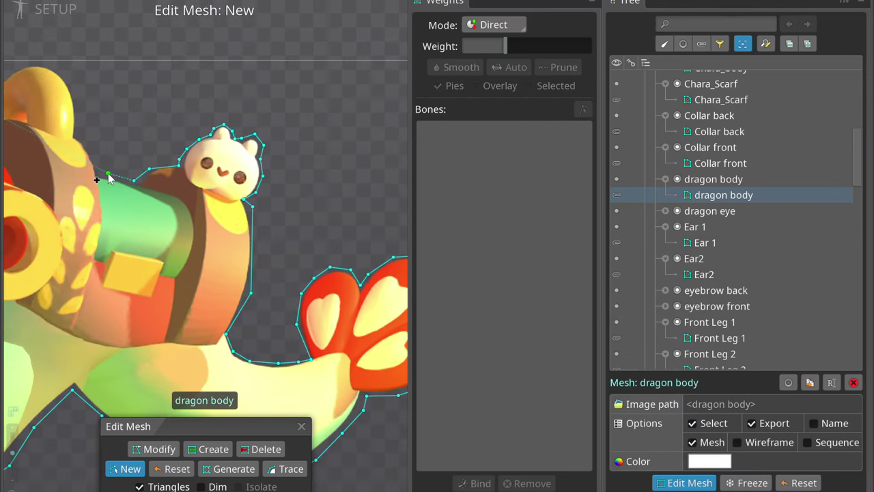
pyautogui.scroll(-2, 41, 75)
pyautogui.click(80, 163)
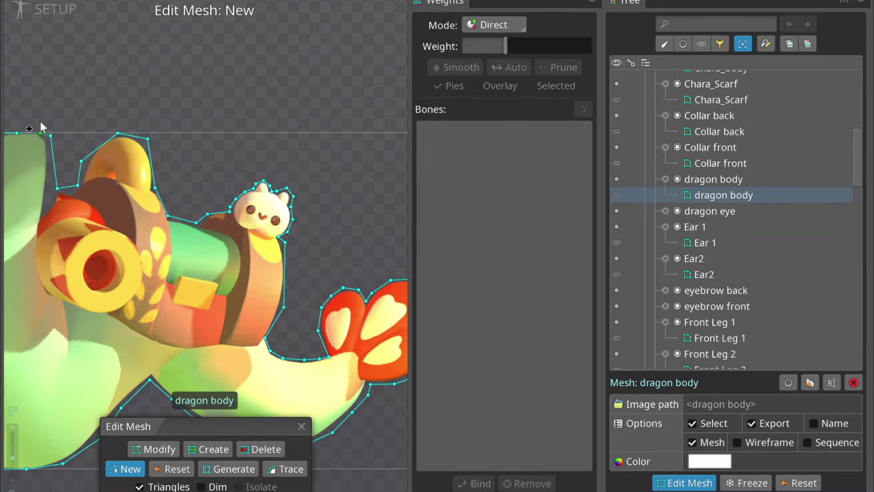
pyautogui.click(17, 135)
# Add interior vertices to the dragon body mesh through the neck, chest and belly.
pyautogui.scroll(-2, 41, 137)
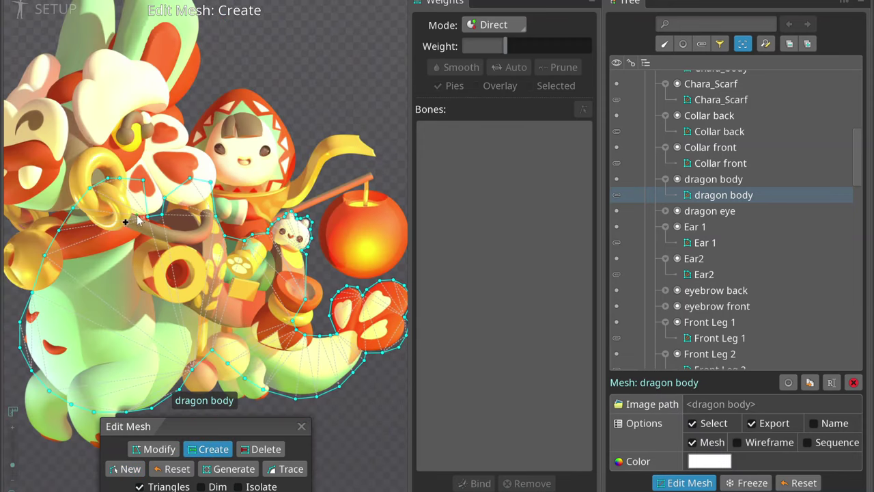
pyautogui.click(139, 290)
pyautogui.click(138, 298)
pyautogui.click(135, 309)
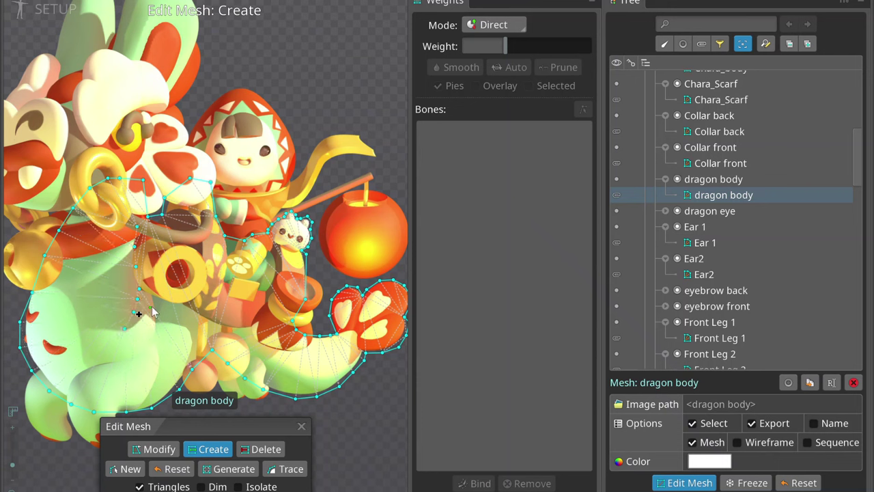
pyautogui.click(155, 302)
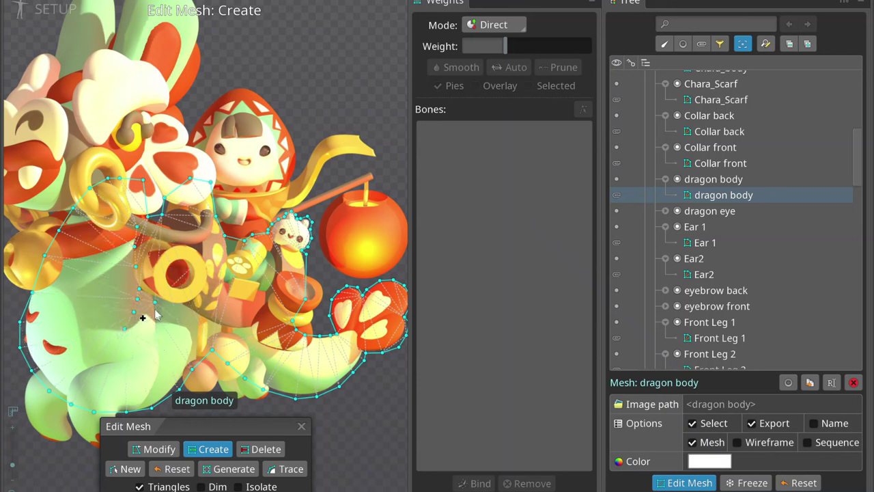
pyautogui.click(75, 244)
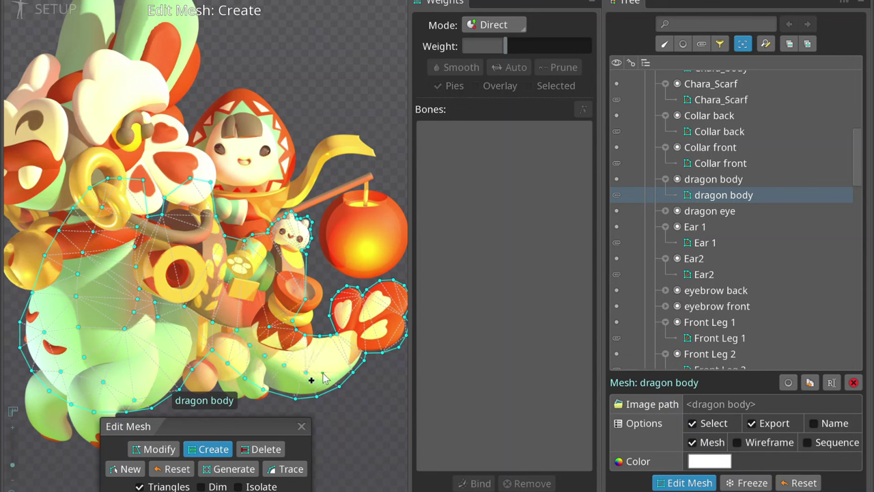
# Add interior vertices to the dragon body mesh along the tail and across the three heart-marked lobes of the tail tip.
pyautogui.scroll(5, 345, 341)
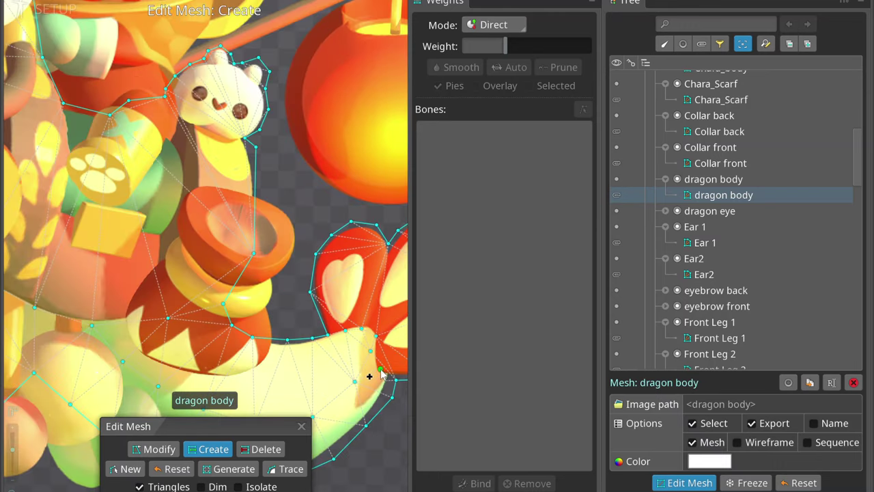
pyautogui.scroll(-3, 381, 373)
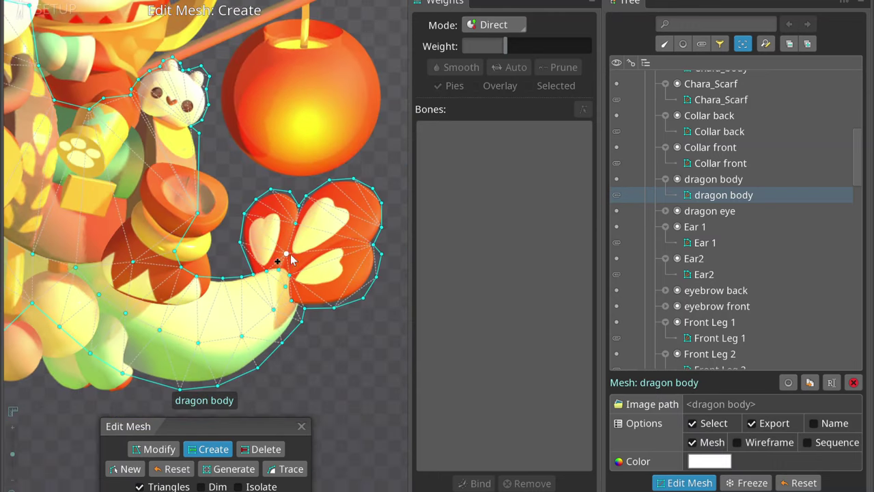
pyautogui.moveTo(334, 247); pyautogui.dragTo(326, 239)
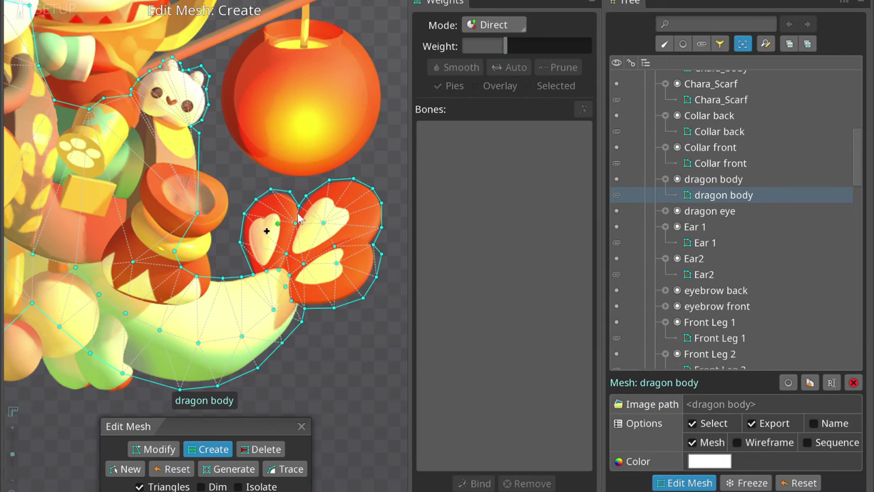
pyautogui.scroll(-3, 261, 236)
pyautogui.scroll(3, 25, 138)
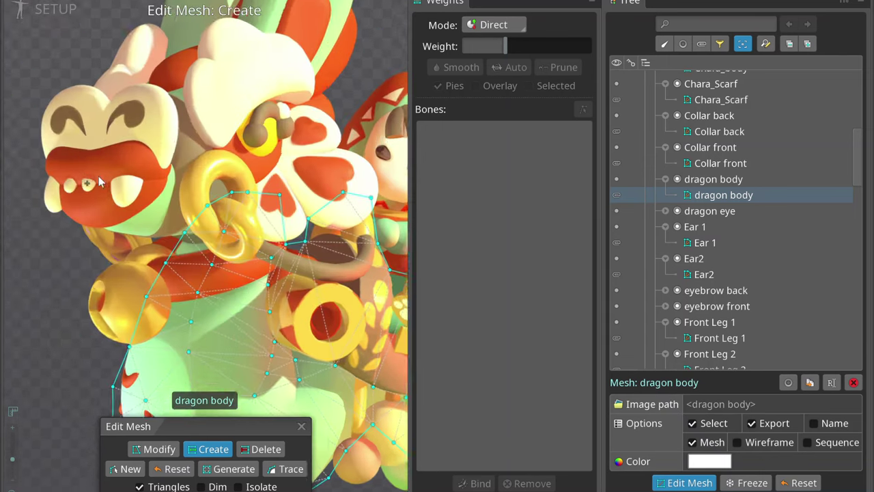
pyautogui.scroll(-2, 319, 336)
pyautogui.scroll(-2, 319, 336)
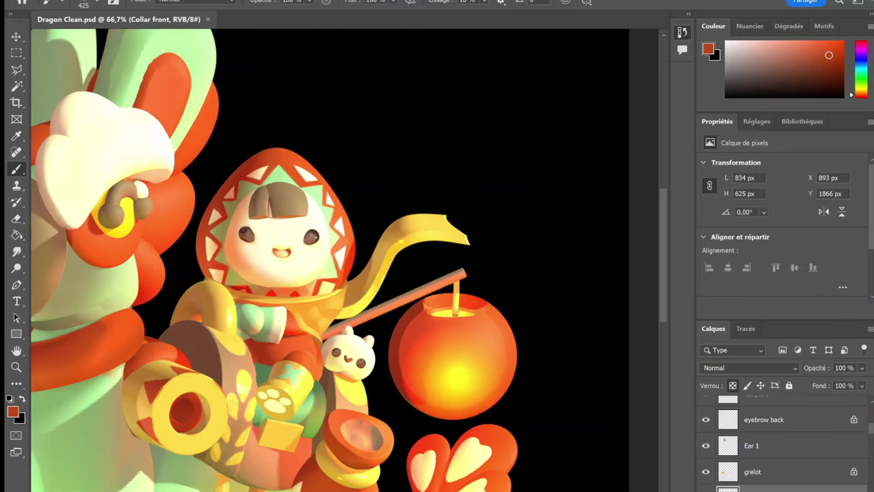
# Switch to Photoshop, lasso both eyes of the small white animal, and merge the clipped Calque 6 layer into dragon body.
pyautogui.scroll(5, 317, 297)
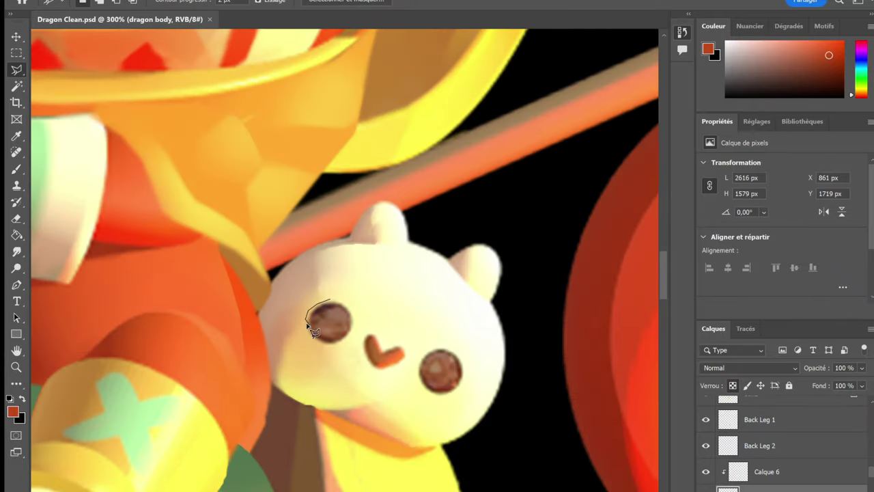
pyautogui.moveTo(350, 329); pyautogui.dragTo(335, 301)
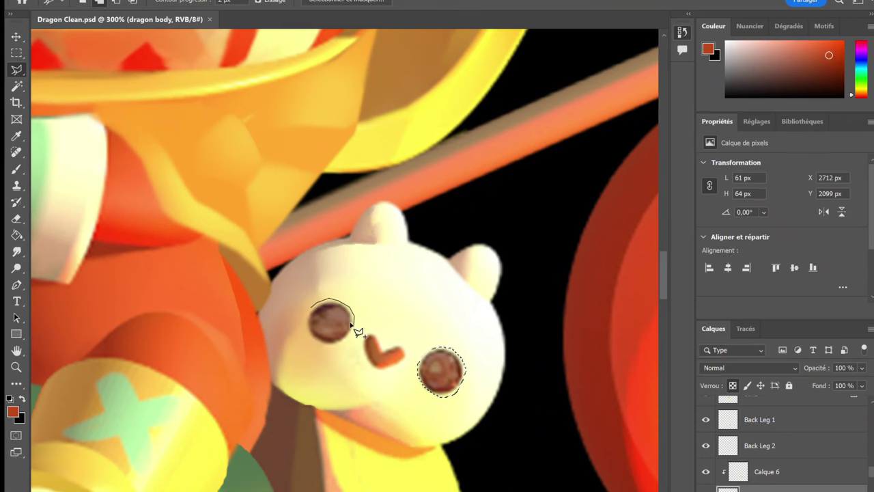
pyautogui.moveTo(309, 335); pyautogui.dragTo(311, 337)
pyautogui.scroll(-5, 170, 232)
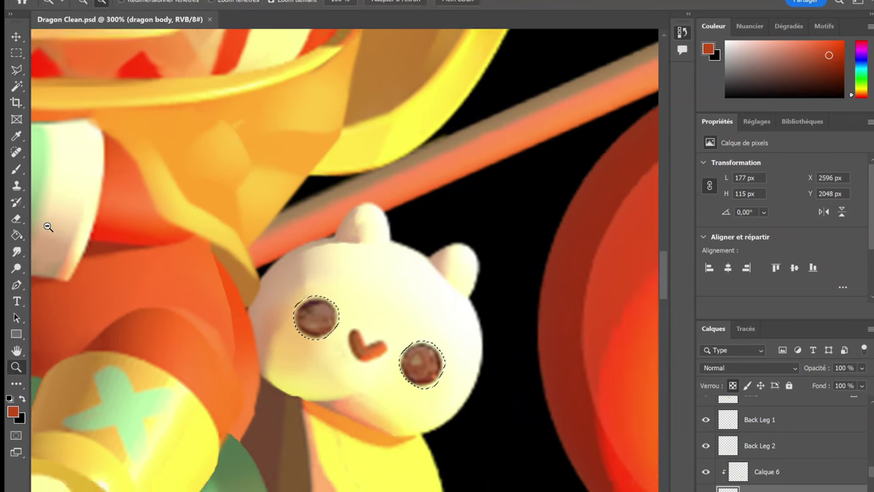
pyautogui.hotkey('ctrl', 'e')
pyautogui.press('z')
pyautogui.moveTo(184, 262); pyautogui.dragTo(379, 358)
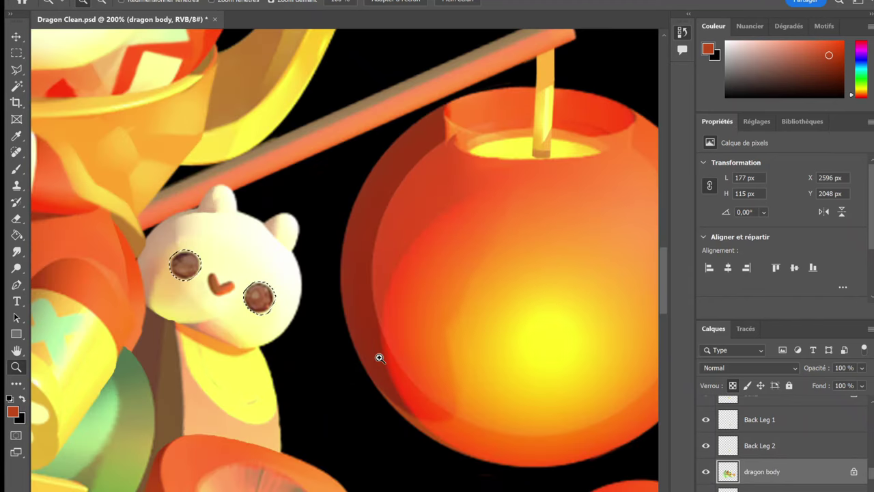
# Copy the selected eyes to a separate layer named "mochi eyes".
pyautogui.hotkey('ctrl', 'j')
pyautogui.keyDown('alt'); pyautogui.click(706, 471); pyautogui.keyUp('alt')
pyautogui.keyDown('alt'); pyautogui.click(706, 471); pyautogui.keyUp('alt')
pyautogui.doubleClick(760, 471)
pyautogui.write('mochi eyes')
pyautogui.press('Return')
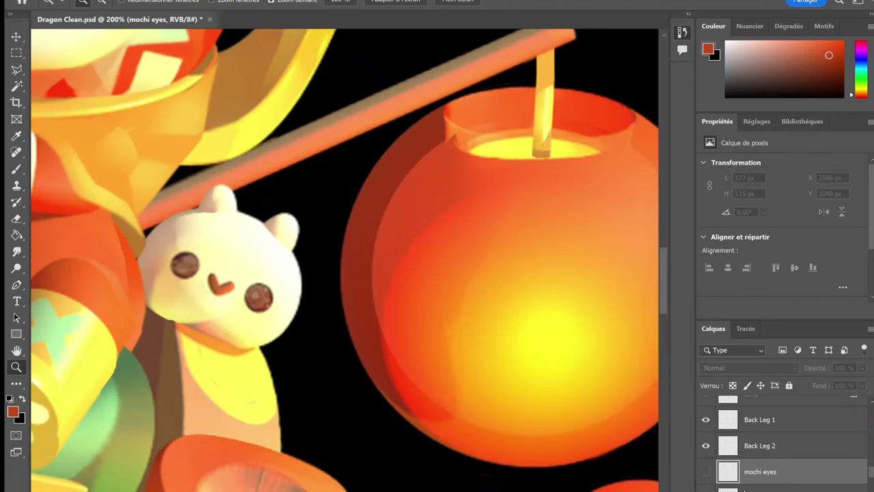
# Hide the mochi eyes layer, paint over both eyes on the dragon body layer with surrounding face colours, and save the file.
pyautogui.click(705, 472)
pyautogui.press('s')
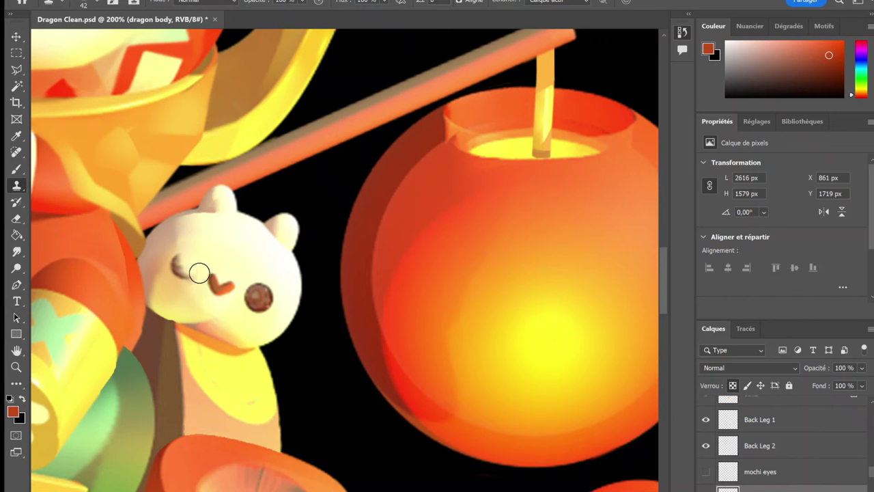
pyautogui.press('b')
pyautogui.keyDown('alt'); pyautogui.click(274, 300); pyautogui.keyUp('alt')
pyautogui.moveTo(258, 301); pyautogui.dragTo(261, 305)
pyautogui.keyDown('alt'); pyautogui.click(195, 283); pyautogui.keyUp('alt')
pyautogui.moveTo(179, 268)
pyautogui.mouseDown()
pyautogui.moveTo(169, 256)
pyautogui.moveTo(172, 280)
pyautogui.moveTo(189, 250)
pyautogui.mouseUp()
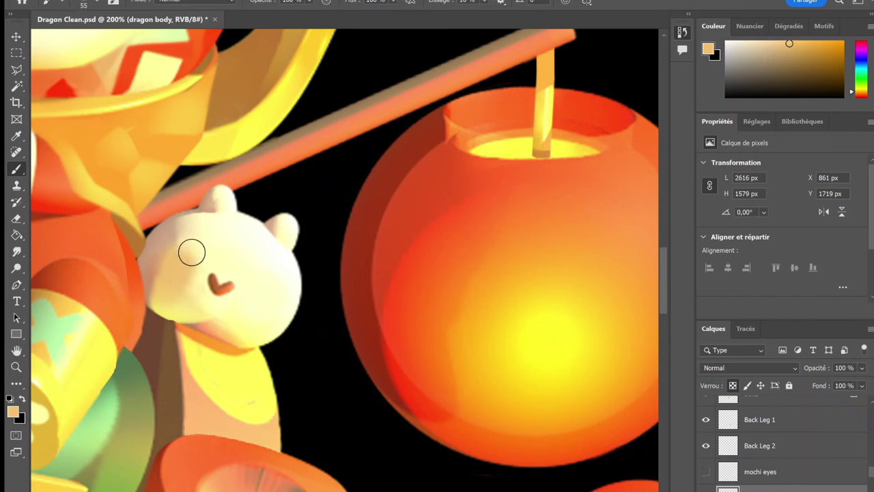
pyautogui.keyDown('alt'); pyautogui.click(189, 250); pyautogui.keyUp('alt')
pyautogui.press('[')
pyautogui.press('[')
pyautogui.hotkey('ctrl', 's')
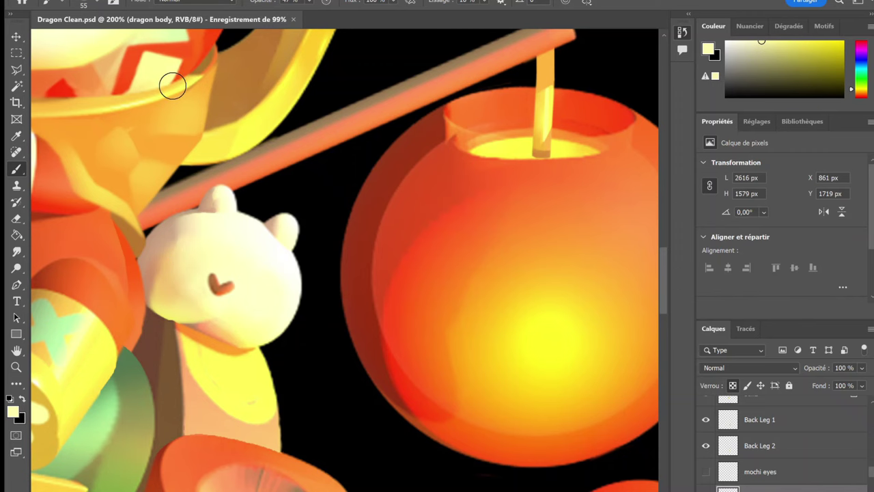
# Switch to Spine, import the updated artwork, and add the mochi eyes image to the skeleton over the small white head.
pyautogui.hotkey('ctrl', 'o')
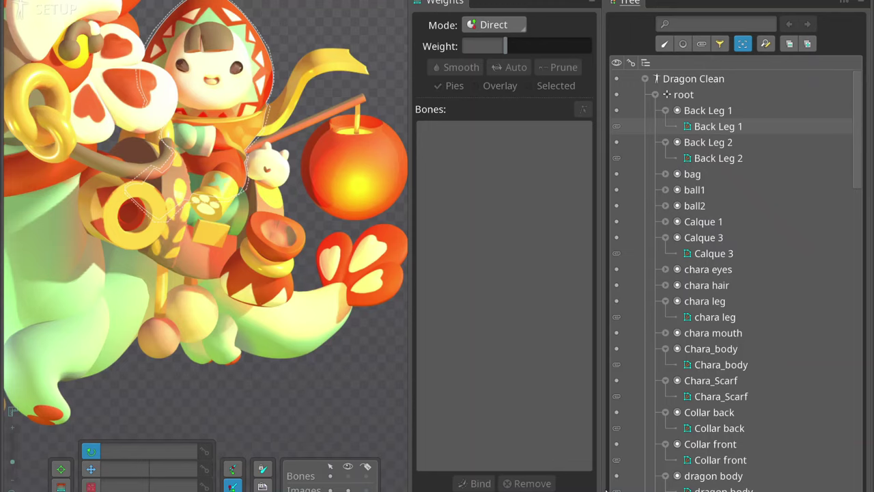
pyautogui.scroll(-5, 747, 236)
pyautogui.click(710, 253)
pyautogui.scroll(5, 381, 137)
pyautogui.scroll(-5, 381, 137)
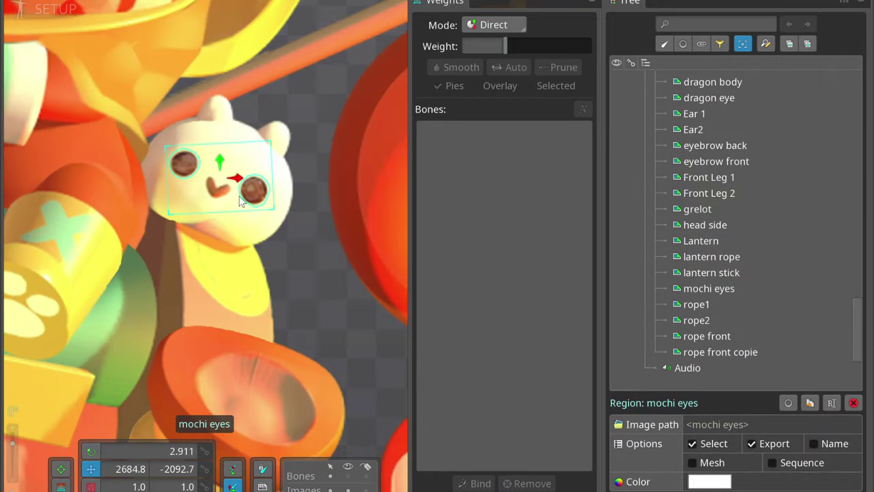
pyautogui.click(241, 179)
pyautogui.scroll(-2, 15, 139)
# Add interior vertices to the dragon body mesh around the small white head's chin, cheeks and ears.
pyautogui.click(15, 140)
pyautogui.scroll(3, 228, 246)
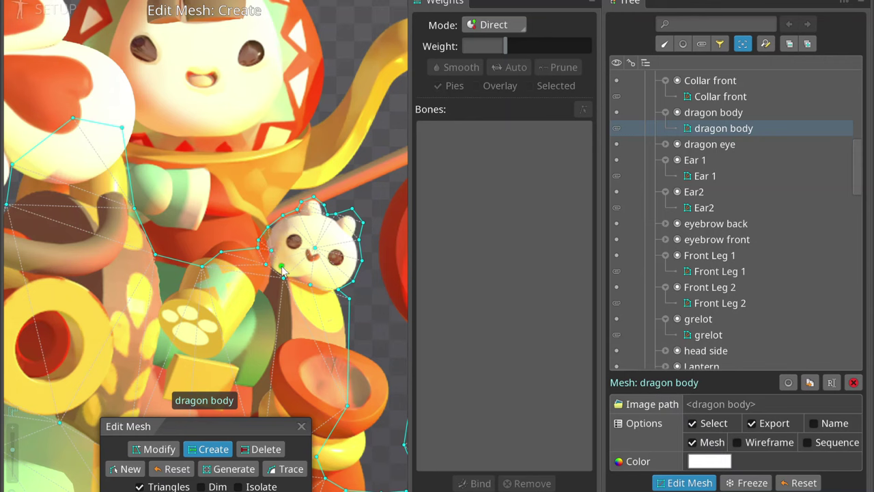
pyautogui.scroll(3, 345, 271)
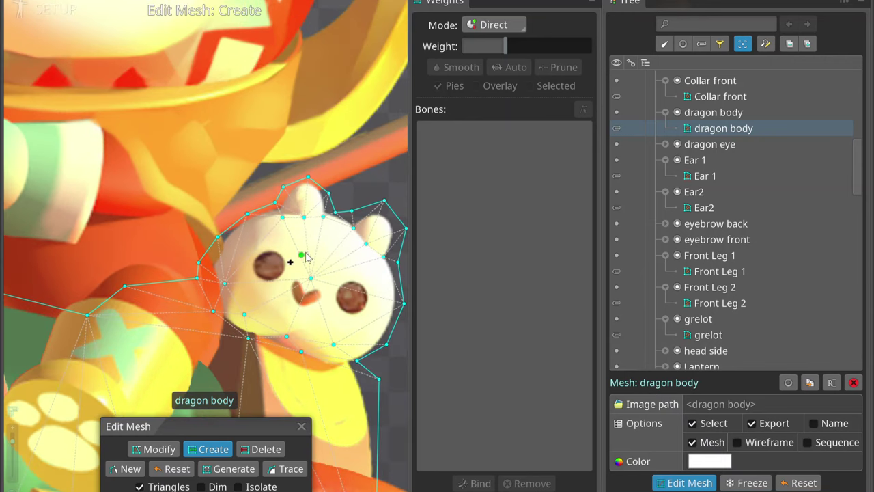
pyautogui.scroll(-3, 297, 294)
pyautogui.scroll(-3, 164, 164)
# Build the head side mesh by tracing its heart-marked lobes and adding interior vertices along their creases and centres.
pyautogui.click(163, 164)
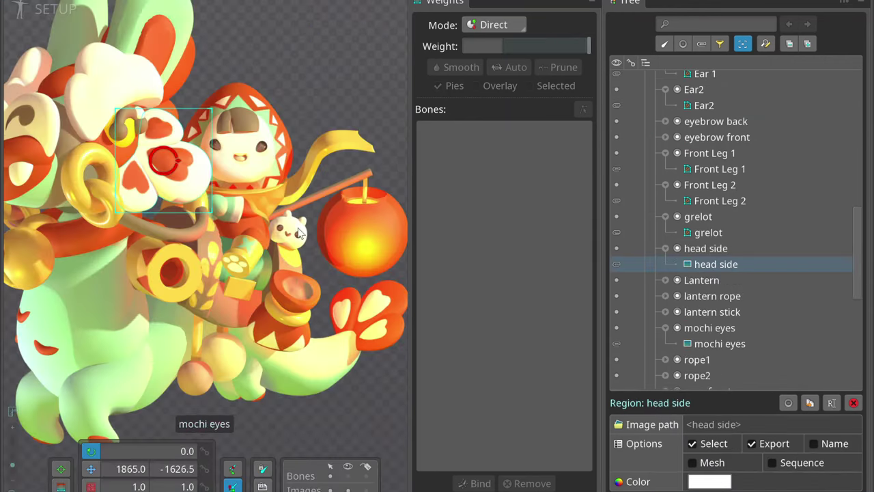
pyautogui.scroll(5, 164, 164)
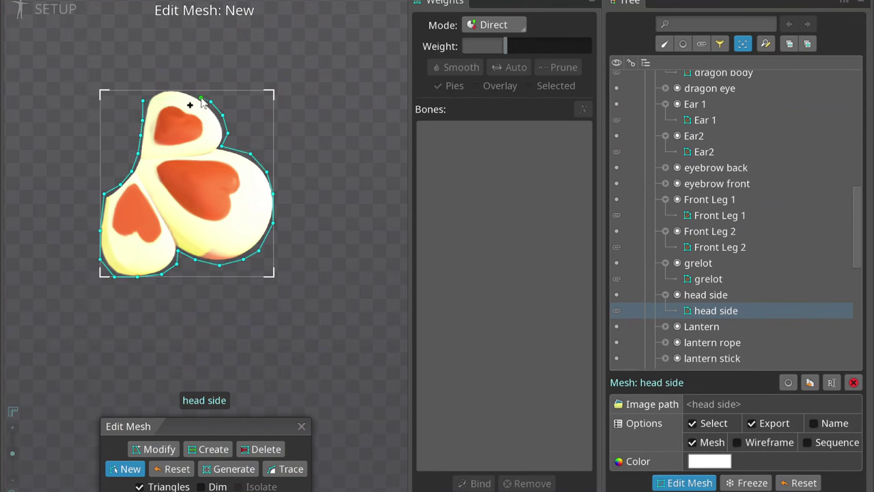
pyautogui.click(208, 448)
pyautogui.scroll(-2, 179, 289)
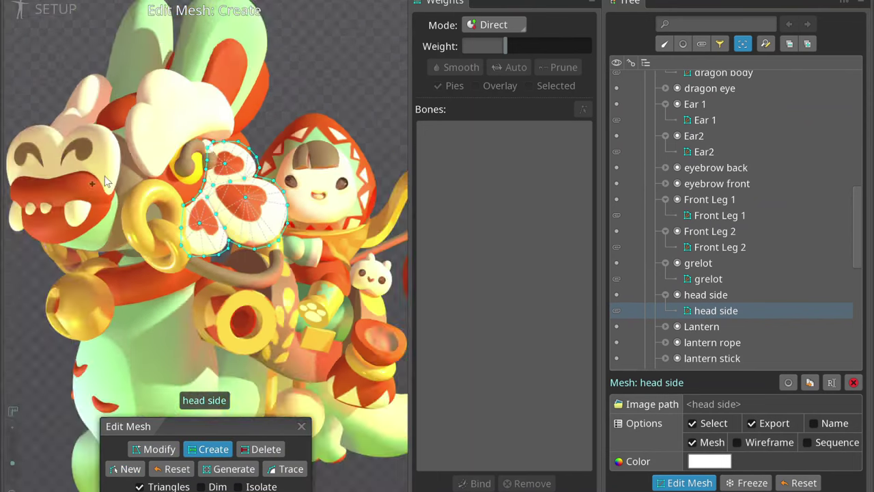
pyautogui.press('Escape')
# Build the rope front mesh by tracing the gold rings and rope, and add interior vertices around the ring holes.
pyautogui.click(179, 289)
pyautogui.click(184, 336)
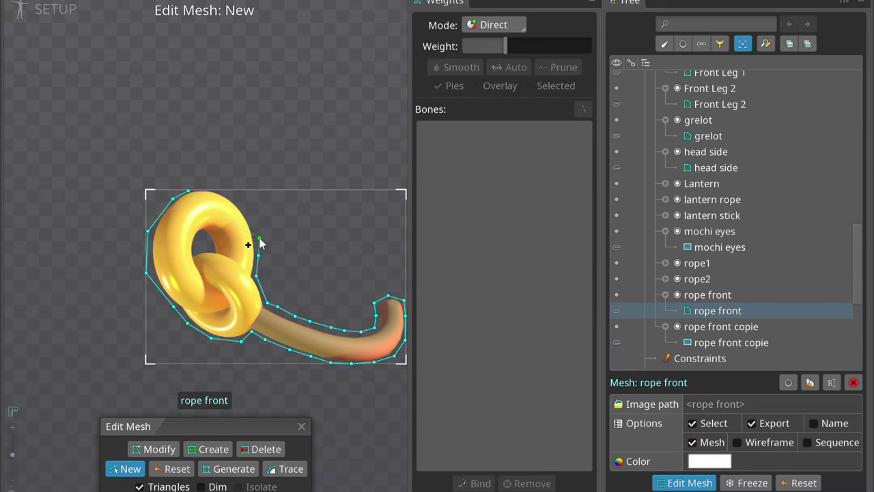
pyautogui.click(184, 186)
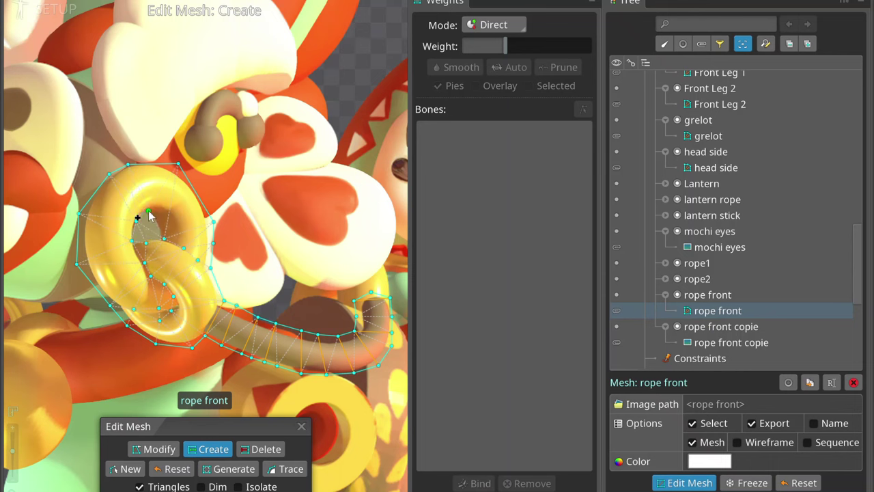
pyautogui.press('Escape')
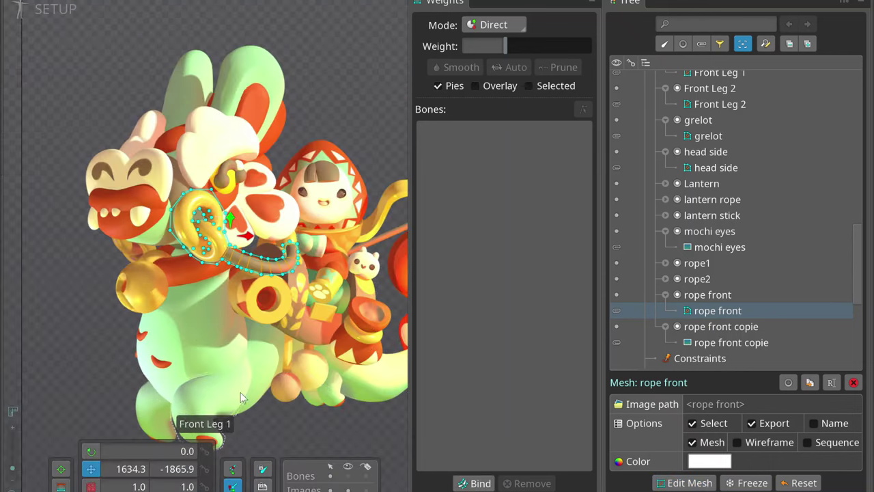
# Create meshes for rope1 and rope2, adding vertices along the length of each rope.
pyautogui.click(279, 312)
pyautogui.click(690, 483)
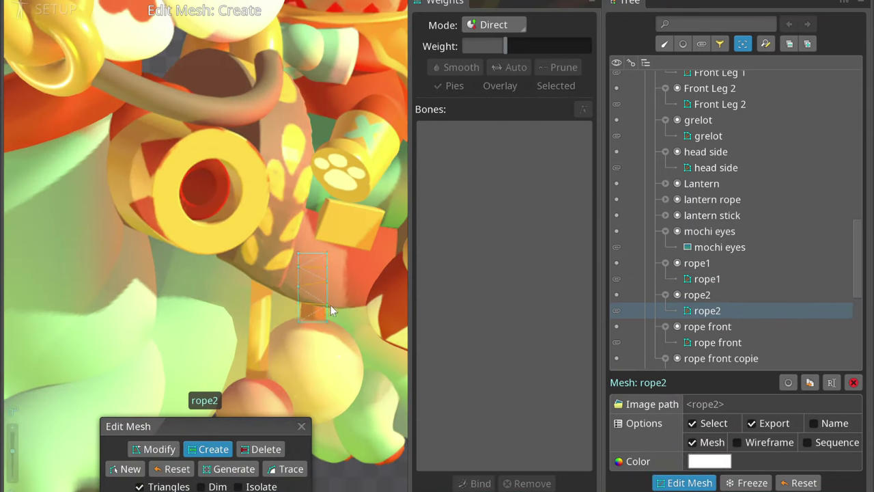
pyautogui.press('Escape')
# Start a new mesh for the bag and trace its closed outline around the rim, neck and base.
pyautogui.click(177, 369)
pyautogui.click(690, 482)
pyautogui.click(123, 469)
pyautogui.click(122, 180)
pyautogui.click(109, 194)
pyautogui.click(101, 220)
pyautogui.click(110, 226)
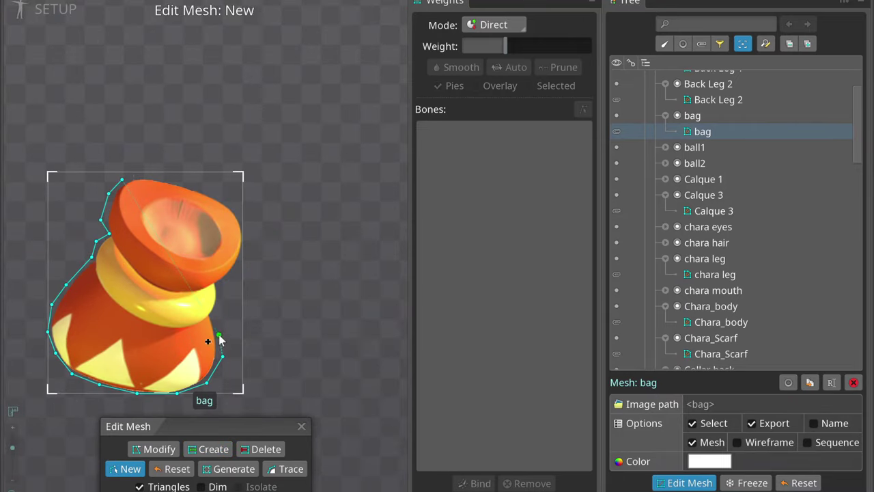
pyautogui.click(149, 177)
pyautogui.click(122, 180)
# Add interior vertices to the bag mesh below the rim, along the yellow neck band and across the base.
pyautogui.click(118, 244)
pyautogui.click(165, 290)
pyautogui.click(173, 329)
pyautogui.click(149, 321)
pyautogui.click(118, 303)
pyautogui.click(127, 261)
pyautogui.click(135, 352)
pyautogui.click(81, 309)
pyautogui.scroll(-3, 104, 216)
pyautogui.scroll(1, 141, 142)
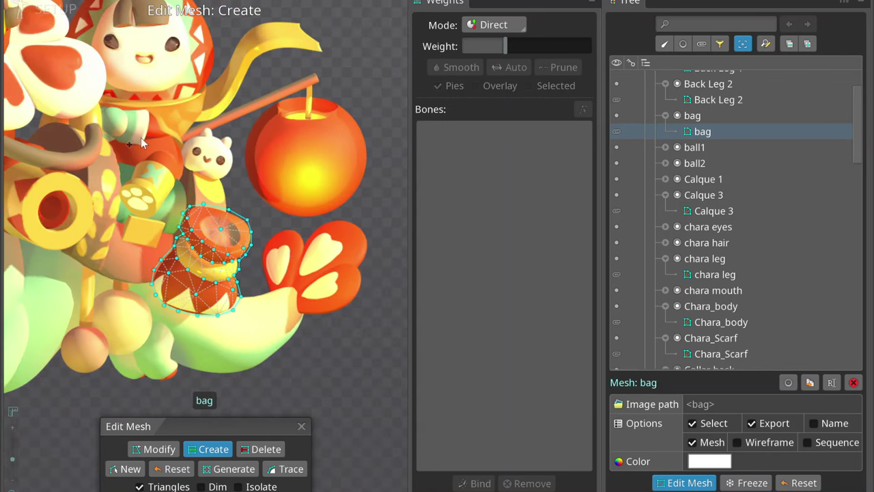
# Start a new mesh for the Lantern and trace its outline around the sphere and top opening.
pyautogui.click(289, 293)
pyautogui.click(313, 147)
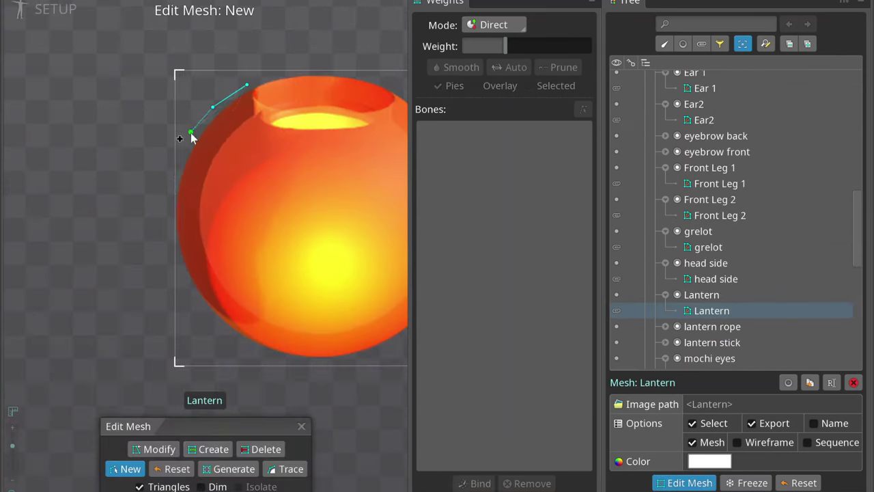
pyautogui.scroll(-1, 203, 314)
pyautogui.click(228, 331)
pyautogui.click(266, 350)
pyautogui.click(297, 359)
pyautogui.click(331, 361)
pyautogui.scroll(-1, 401, 242)
pyautogui.click(308, 199)
pyautogui.click(308, 161)
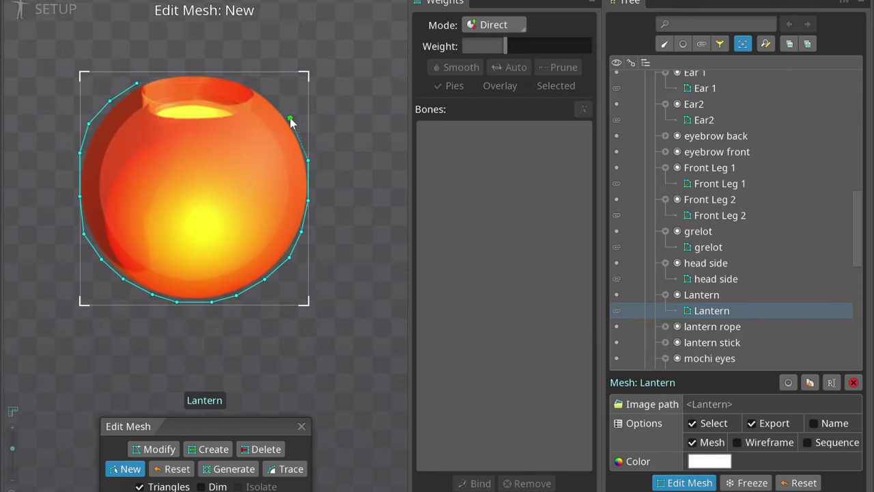
pyautogui.click(202, 73)
# Add interior vertices to the Lantern mesh around the rim and glowing opening.
pyautogui.scroll(1, 137, 91)
pyautogui.click(143, 91)
pyautogui.click(149, 109)
pyautogui.click(167, 121)
pyautogui.click(191, 125)
pyautogui.click(227, 124)
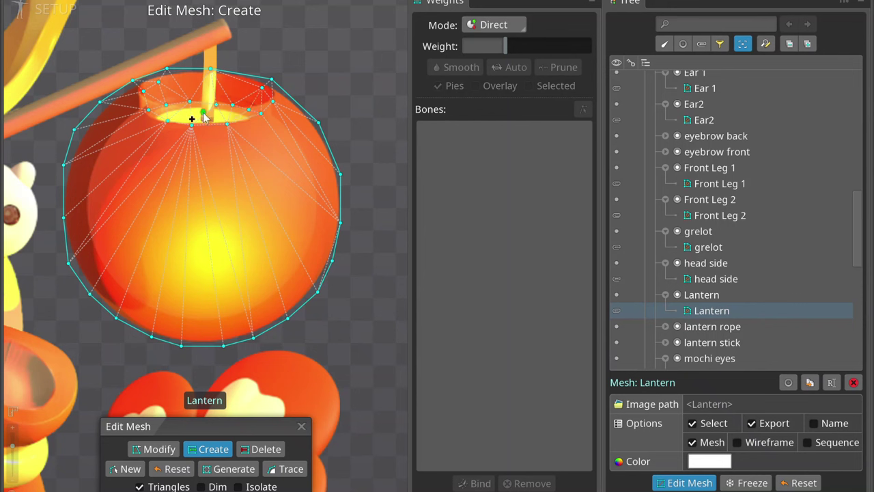
pyautogui.click(217, 103)
# Add interior vertices at the centre of the Lantern's glow and in a ring just inside its outer edge.
pyautogui.click(221, 220)
pyautogui.click(300, 266)
pyautogui.click(253, 306)
pyautogui.click(170, 313)
pyautogui.click(110, 270)
pyautogui.click(88, 206)
pyautogui.click(108, 147)
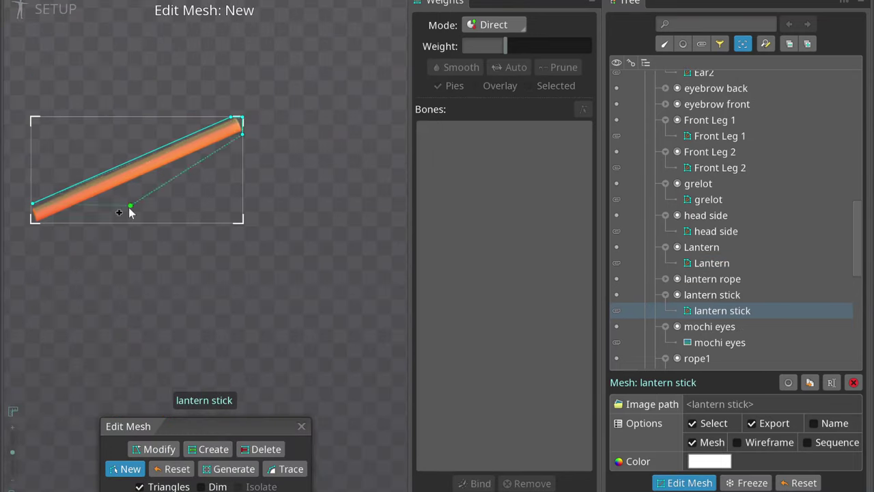
# Trace the lantern stick mesh outline and add vertices along the stick.
pyautogui.click(130, 208)
pyautogui.click(208, 449)
pyautogui.click(210, 123)
pyautogui.click(187, 159)
pyautogui.press('Escape')
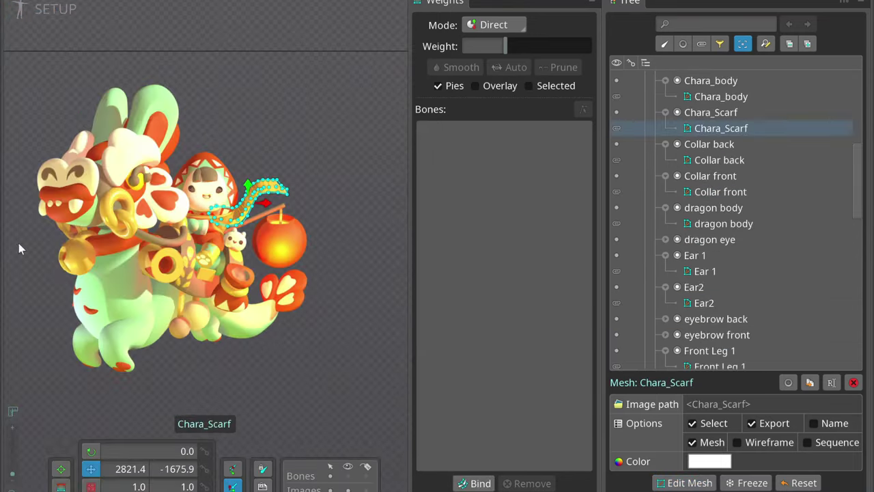
# Start a new mesh for ball2 and trace its round outline.
pyautogui.click(178, 273)
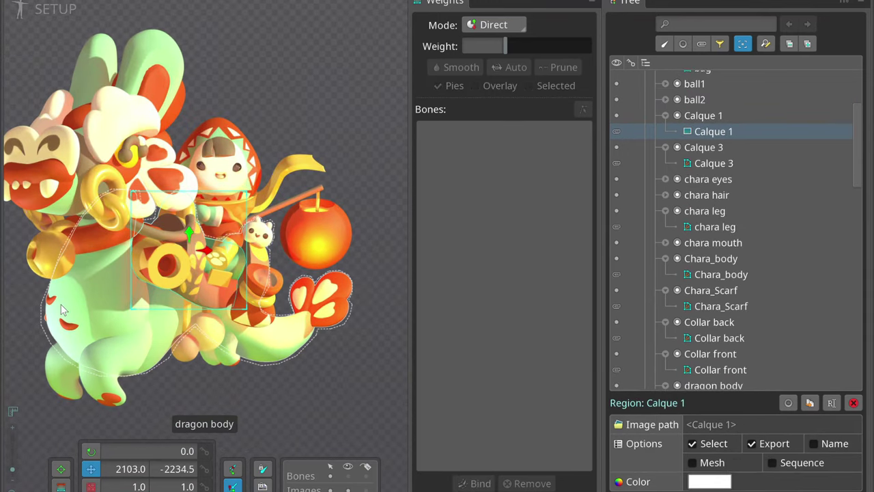
pyautogui.click(47, 259)
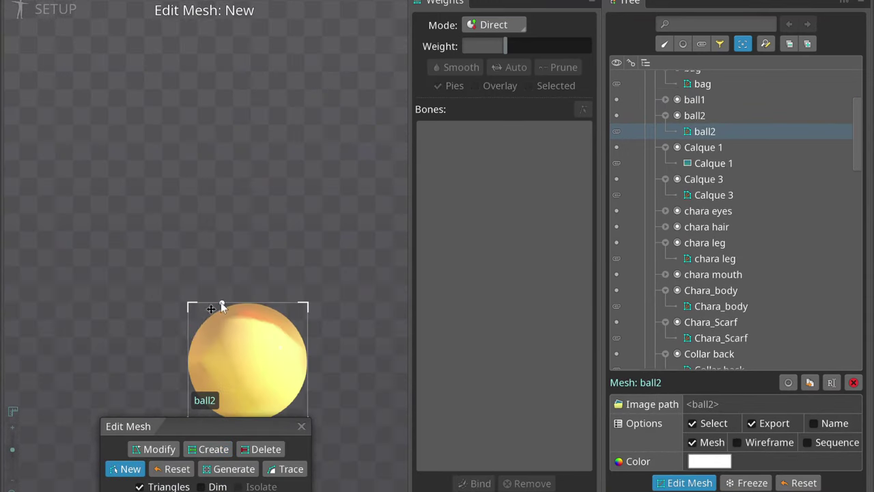
pyautogui.click(201, 320)
pyautogui.click(188, 348)
pyautogui.scroll(-1, 190, 355)
pyautogui.click(192, 351)
pyautogui.click(202, 370)
pyautogui.click(301, 317)
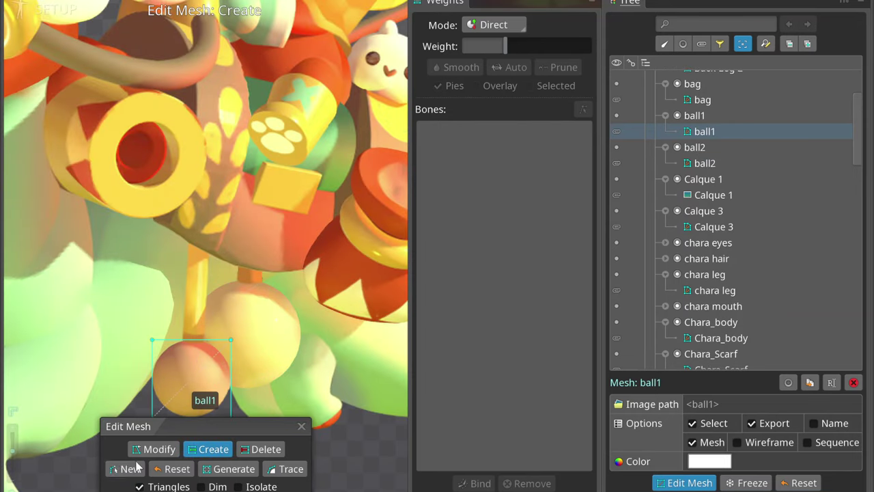
# Start a new mesh for ball1 and trace its round outline.
pyautogui.click(152, 370)
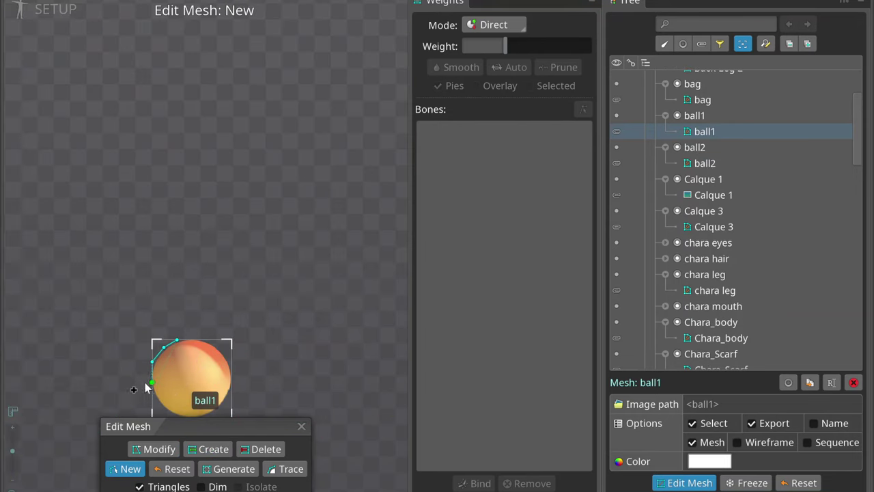
pyautogui.scroll(-1, 145, 384)
pyautogui.click(173, 373)
pyautogui.click(190, 380)
pyautogui.click(209, 380)
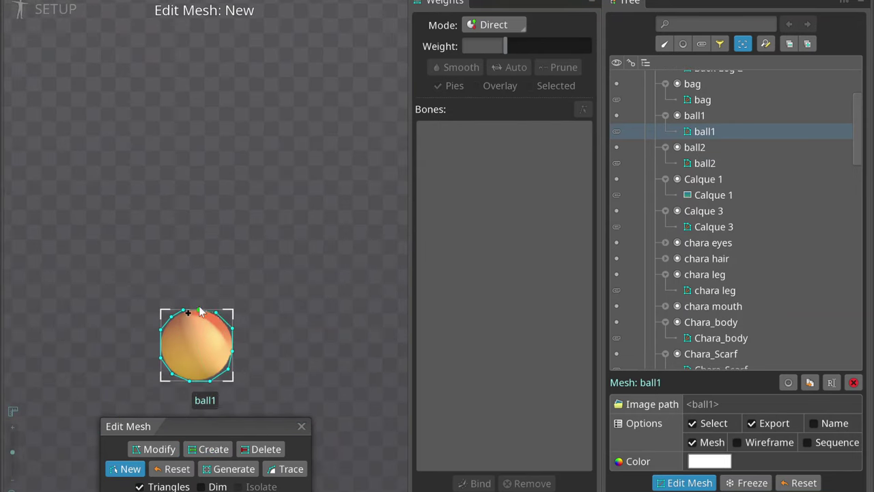
pyautogui.click(215, 312)
pyautogui.scroll(3, 198, 352)
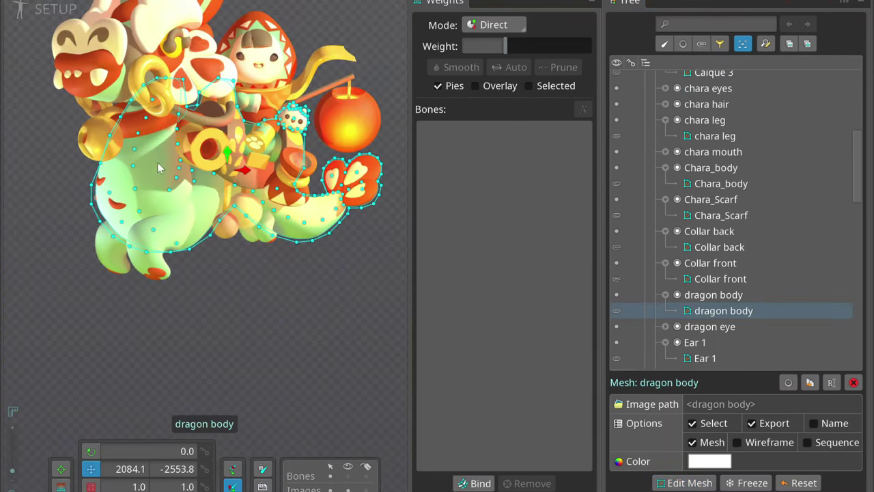
# Add connecting edges between the vertices of the dragon body mesh along torso and tail, and save the project.
pyautogui.scroll(2, 114, 125)
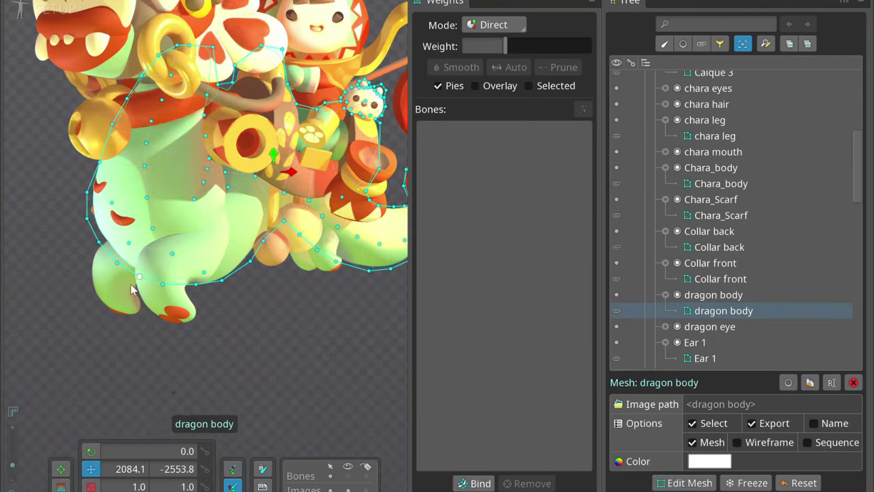
pyautogui.click(138, 166)
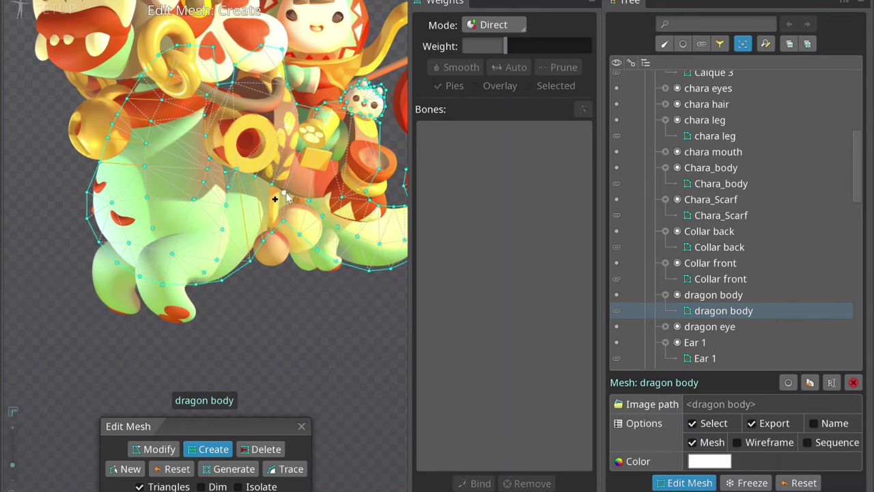
pyautogui.moveTo(379, 269); pyautogui.dragTo(283, 248)
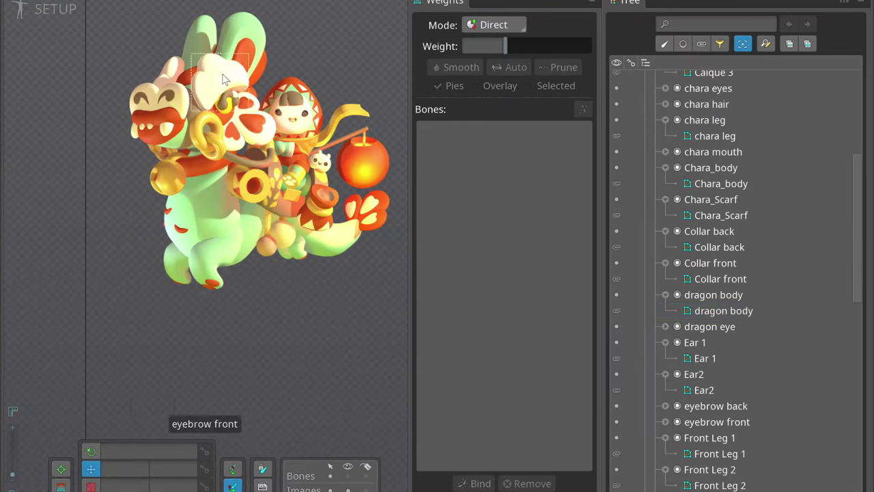
pyautogui.hotkey('ctrl', 's')
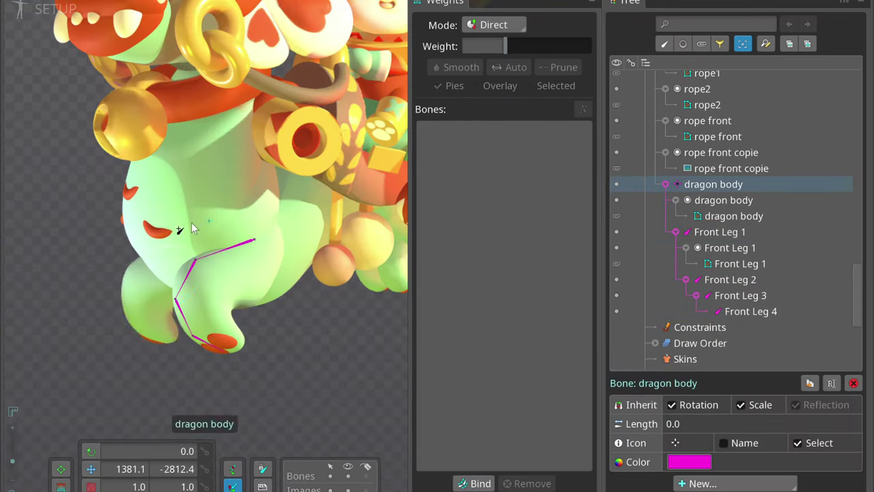
# Build a five-bone chain along the far front leg, parented to the dragon body bone.
pyautogui.hotkey('ctrl', 'y')
pyautogui.hotkey('ctrl', 'y')
pyautogui.hotkey('ctrl', 'z')
pyautogui.hotkey('ctrl', 'z')
pyautogui.hotkey('ctrl', 'z')
pyautogui.hotkey('ctrl', 'y')
pyautogui.hotkey('ctrl', 'y')
pyautogui.hotkey('ctrl', 'y')
pyautogui.hotkey('ctrl', 'y')
pyautogui.hotkey('ctrl', 'y')
pyautogui.hotkey('ctrl', 'y')
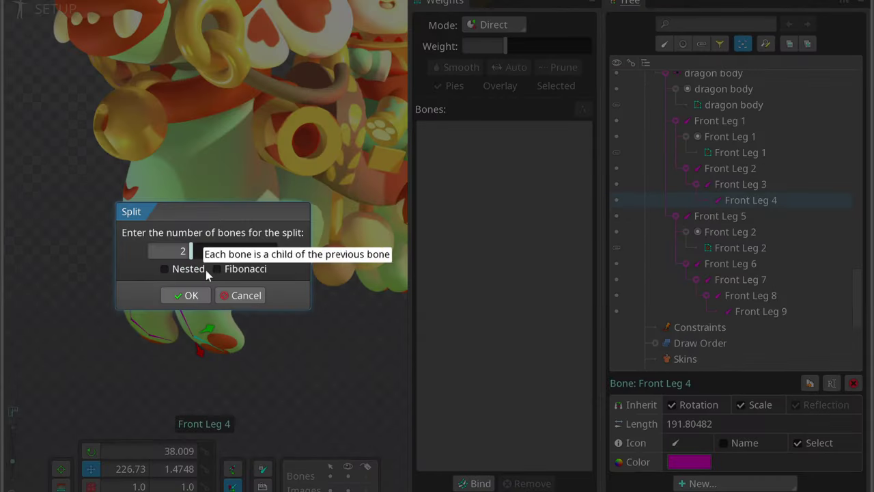
# Split the Front Leg 4 bone into 2 nested bones and select the near front leg's whole bone chain.
pyautogui.click(186, 294)
pyautogui.click(104, 169)
pyautogui.click(754, 216)
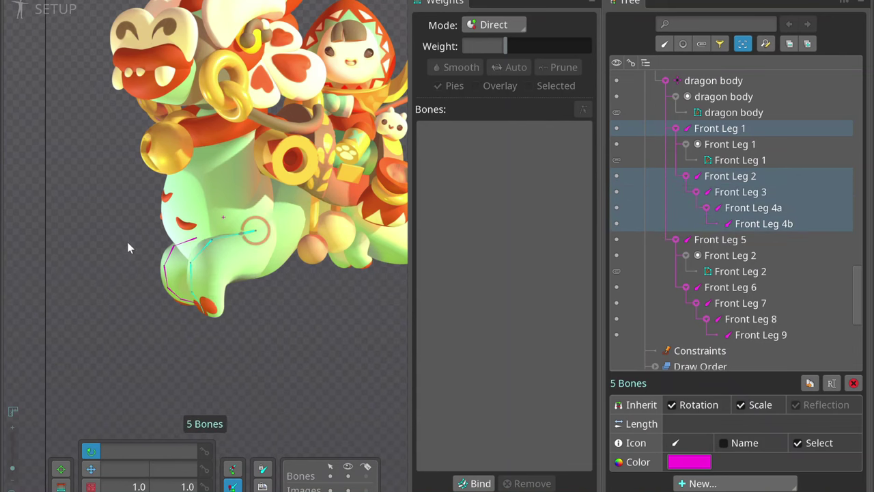
# Bind the Front Leg 2 mesh to the Front Leg 5 to 9 bones and the dragon body bone.
pyautogui.click(205, 273)
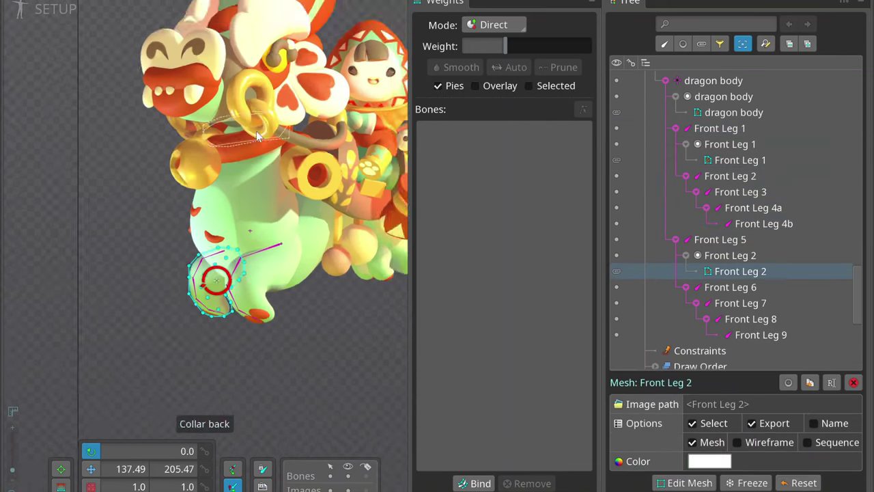
pyautogui.click(173, 293)
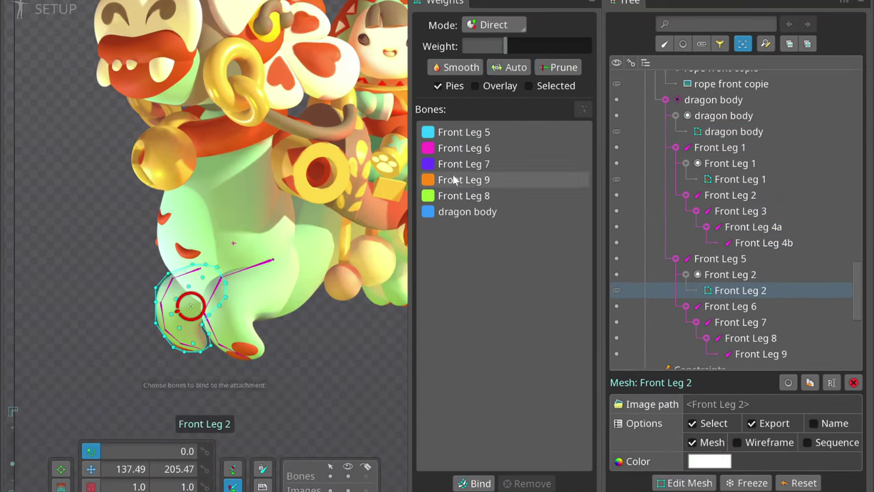
pyautogui.press('Escape')
pyautogui.click(256, 216)
# Redistribute the Front Leg 2 mesh's vertex weights among the dragon body bone and the leg bones.
pyautogui.click(467, 211)
pyautogui.moveTo(179, 251); pyautogui.dragTo(239, 291)
pyautogui.moveTo(163, 301); pyautogui.dragTo(309, 367)
pyautogui.click(183, 280)
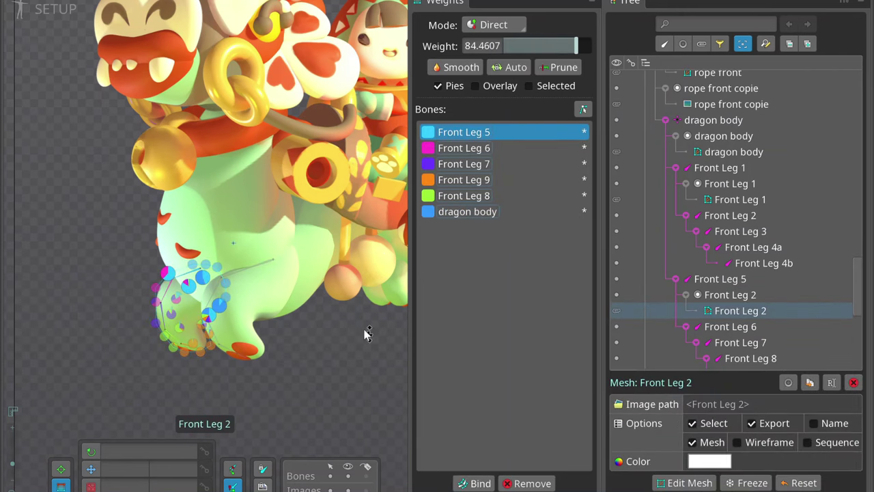
pyautogui.moveTo(171, 313); pyautogui.dragTo(195, 356)
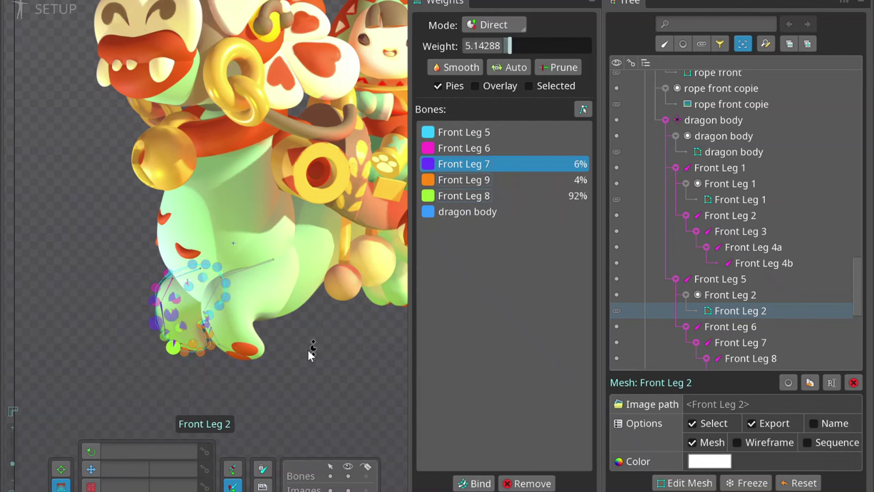
# Rotate the Front Leg 5 to 9 bones together to test how the far front leg bends.
pyautogui.scroll(3, 237, 303)
pyautogui.keyDown('ctrl'); pyautogui.click(229, 168); pyautogui.keyUp('ctrl')
pyautogui.keyDown('ctrl'); pyautogui.click(173, 180); pyautogui.keyUp('ctrl')
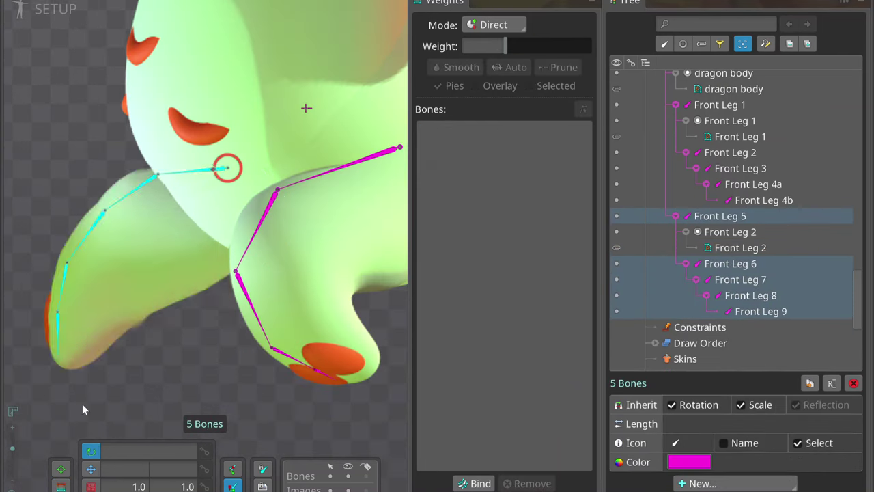
pyautogui.scroll(-5, 259, 269)
# Create a child bone of the dragon body bone at the hindquarters, above the back legs.
pyautogui.click(285, 266)
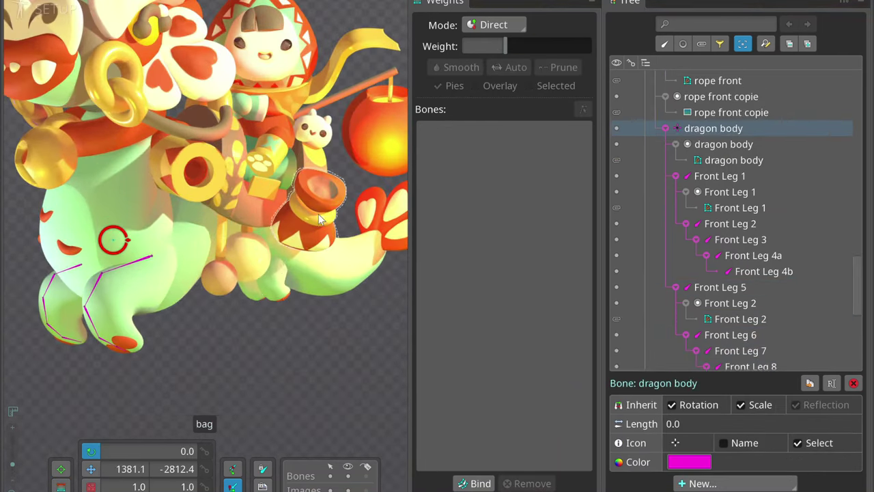
pyautogui.click(264, 241)
pyautogui.hotkey('ctrl', 'z')
pyautogui.click(271, 241)
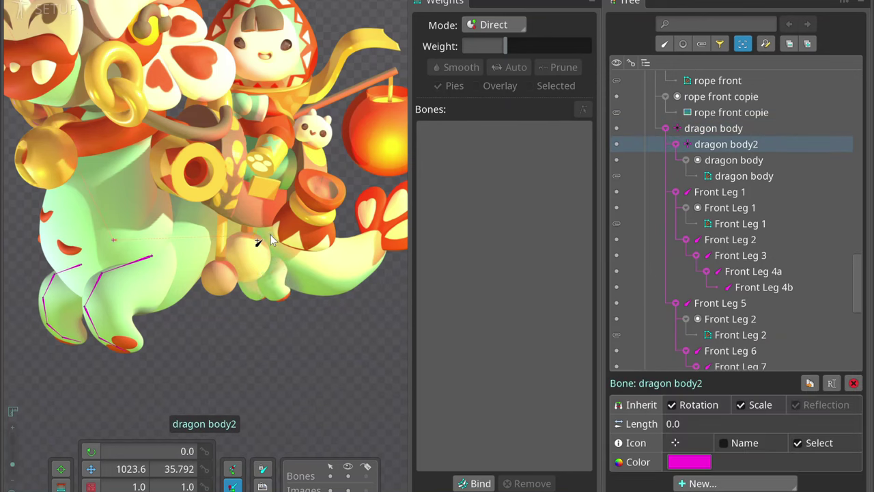
# Build a four-bone chain down each back leg under the dragon body2 bone.
pyautogui.moveTo(272, 263)
pyautogui.mouseDown()
pyautogui.moveTo(273, 295)
pyautogui.moveTo(277, 265)
pyautogui.mouseUp()
pyautogui.scroll(3, 277, 266)
pyautogui.click(219, 246)
pyautogui.moveTo(219, 246); pyautogui.dragTo(226, 302)
pyautogui.moveTo(226, 302); pyautogui.dragTo(243, 307)
pyautogui.scroll(-2, 205, 259)
# Draw a bone chain along the tail under dragon body2, with three branching bones into the tail tip's petals.
pyautogui.click(162, 249)
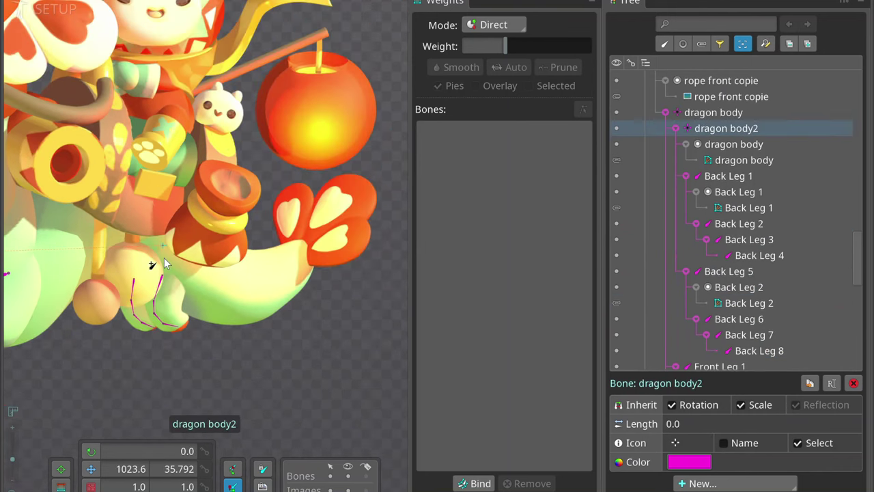
pyautogui.moveTo(170, 258); pyautogui.dragTo(236, 277)
pyautogui.moveTo(235, 278); pyautogui.dragTo(286, 265)
pyautogui.moveTo(287, 265); pyautogui.dragTo(338, 183)
pyautogui.click(298, 257)
pyautogui.click(299, 254)
pyautogui.moveTo(309, 248); pyautogui.dragTo(288, 197)
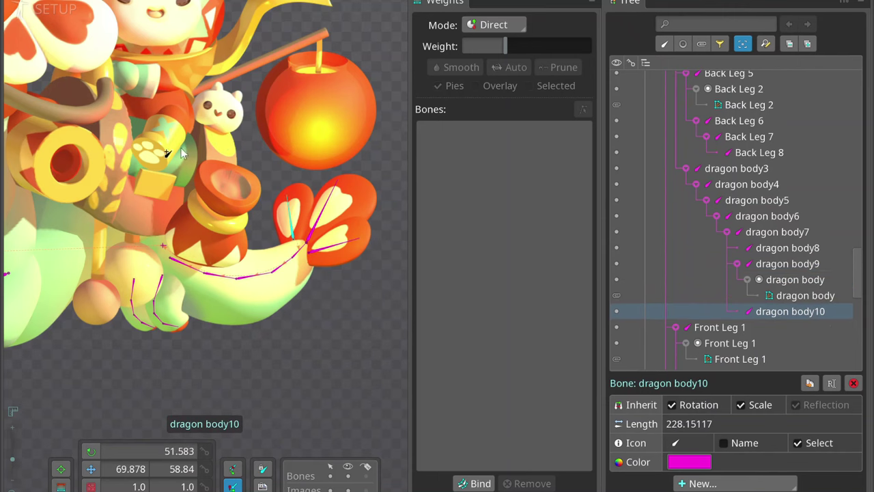
# Bind the dragon body mesh to the tail bones dragon body3 through dragon body10.
pyautogui.click(190, 272)
pyautogui.click(472, 483)
pyautogui.moveTo(164, 233); pyautogui.dragTo(362, 287)
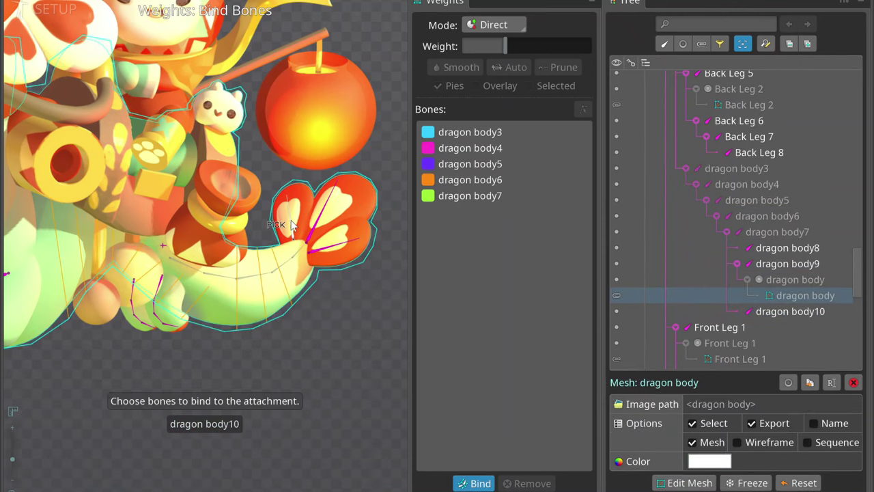
pyautogui.click(471, 483)
pyautogui.press('Escape')
# Select and rotate the tail bones to test how the tail and its petals deform.
pyautogui.moveTo(321, 154); pyautogui.dragTo(301, 75)
pyautogui.moveTo(137, 191); pyautogui.dragTo(403, 230)
pyautogui.click(355, 225)
pyautogui.click(335, 198)
pyautogui.scroll(-3, 363, 273)
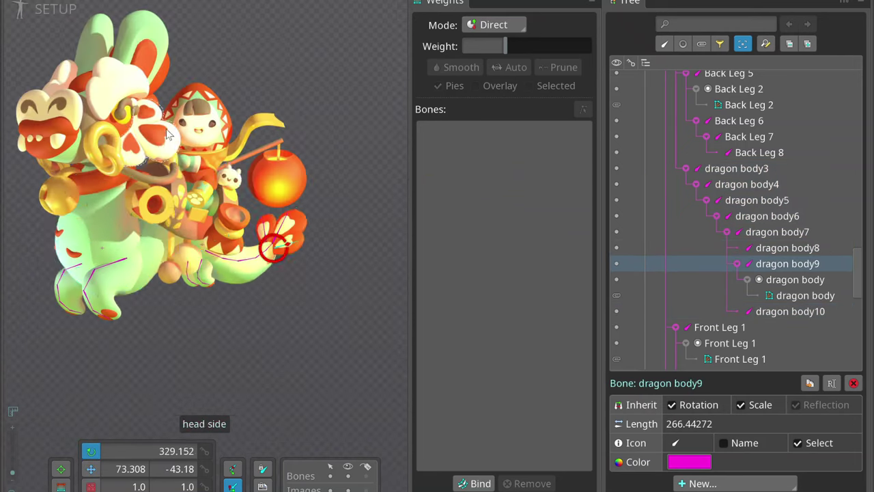
# Bind the dragon body mesh to the dragon body2 and dragon body bones as well.
pyautogui.click(233, 269)
pyautogui.click(463, 484)
pyautogui.click(111, 251)
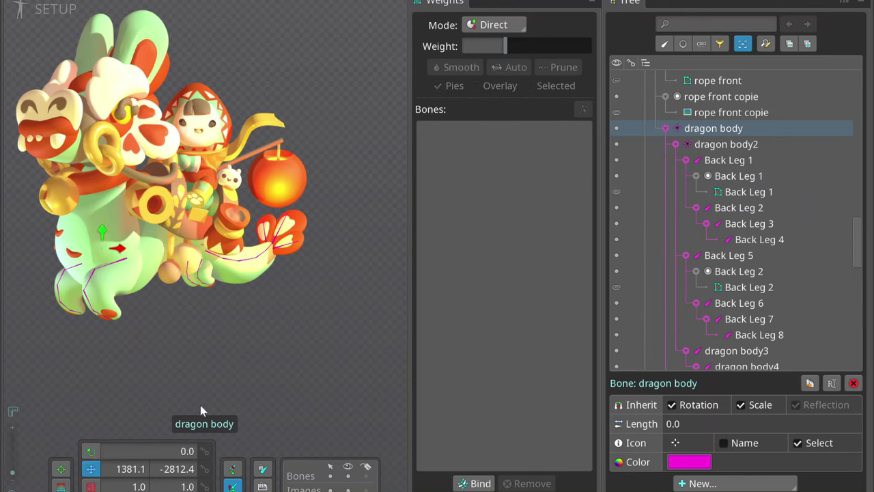
pyautogui.click(107, 246)
pyautogui.press('Return')
pyautogui.click(713, 128)
pyautogui.click(481, 484)
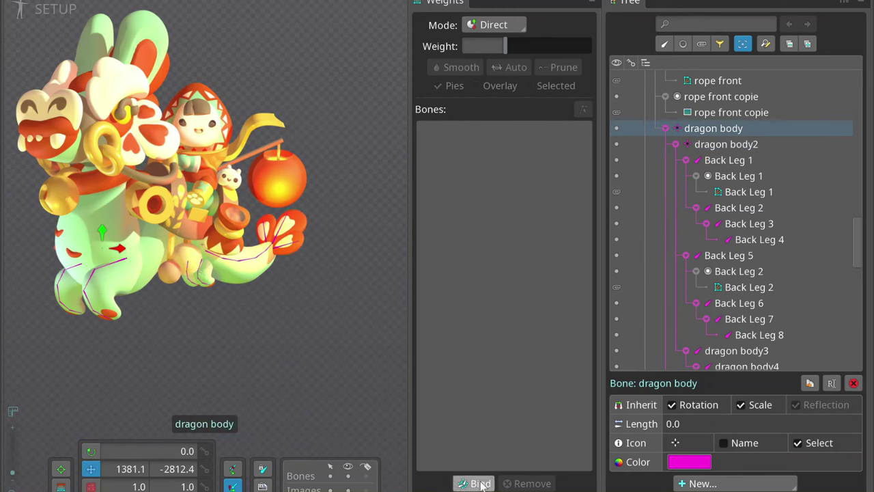
pyautogui.press('Return')
# Create a Calque 1 bone under the dragon body bone and make it the parent of dragon body2.
pyautogui.moveTo(232, 225); pyautogui.dragTo(251, 333)
pyautogui.click(205, 205)
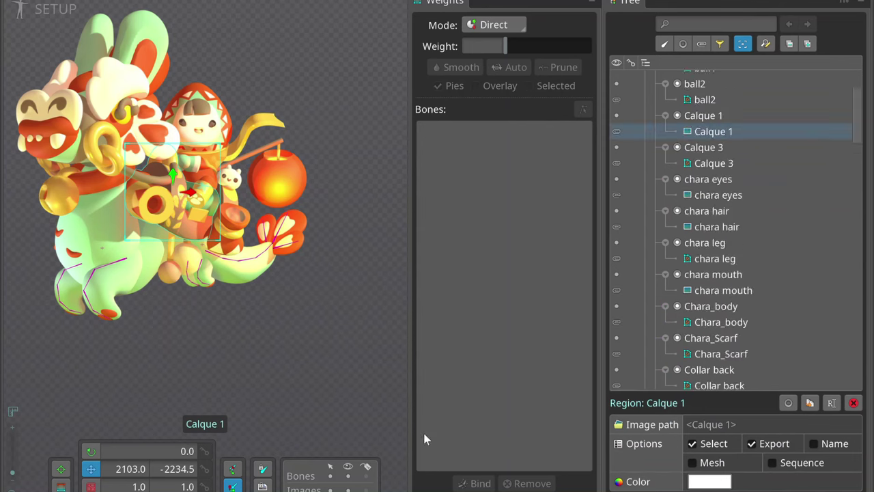
pyautogui.click(211, 170)
# Create a yellow mochi bone at the base of the small creature's head, plus a child bone at the head's centre.
pyautogui.scroll(5, 224, 185)
pyautogui.click(226, 183)
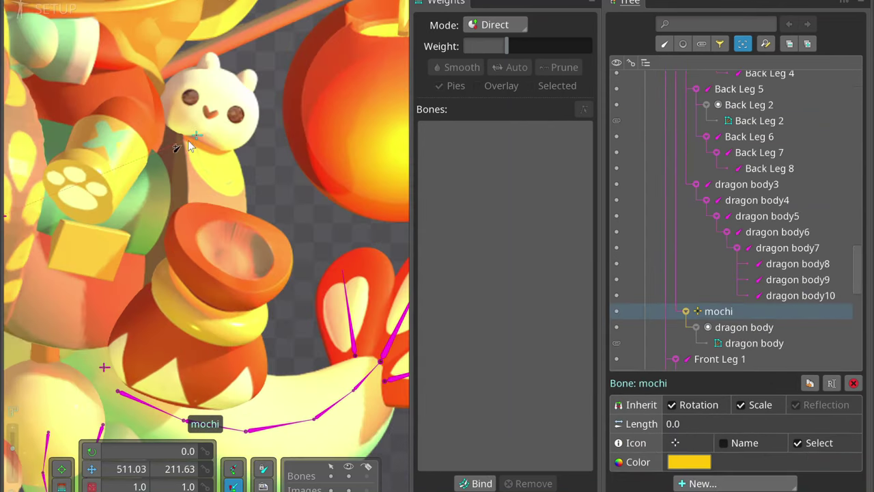
pyautogui.click(215, 99)
pyautogui.click(675, 443)
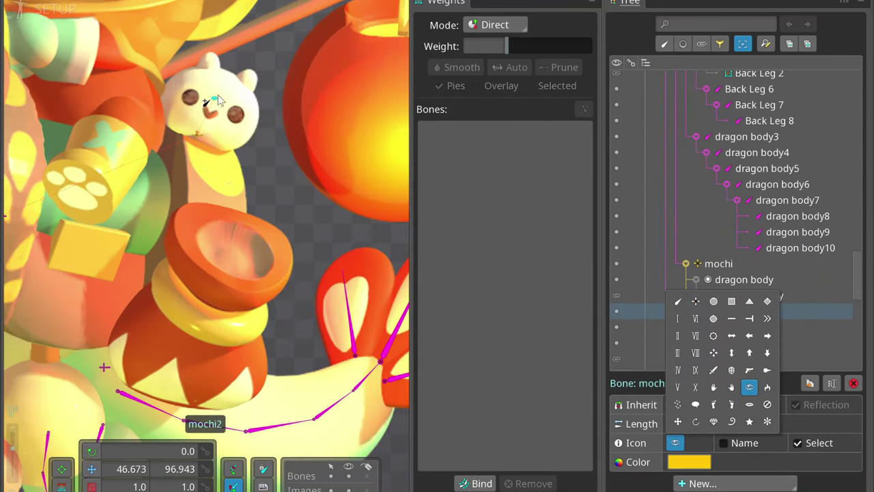
# Draw a bone in each of the small creature's ears as children of the mochi2 bone.
pyautogui.click(202, 91)
pyautogui.click(194, 100)
pyautogui.click(216, 88)
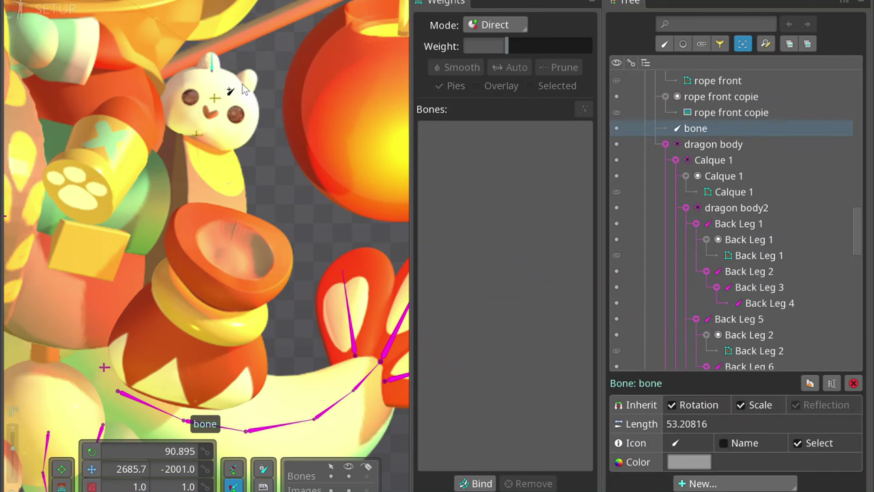
pyautogui.click(213, 99)
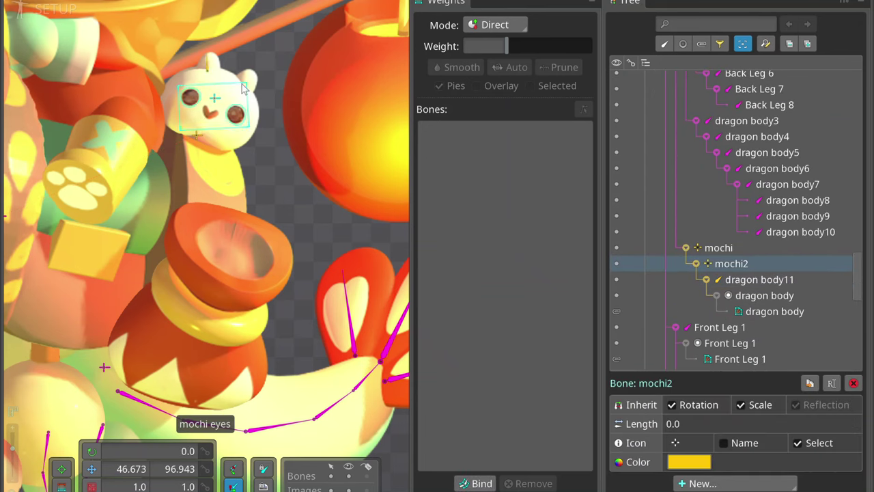
pyautogui.moveTo(205, 93); pyautogui.dragTo(214, 53)
pyautogui.hotkey('ctrl', 'z')
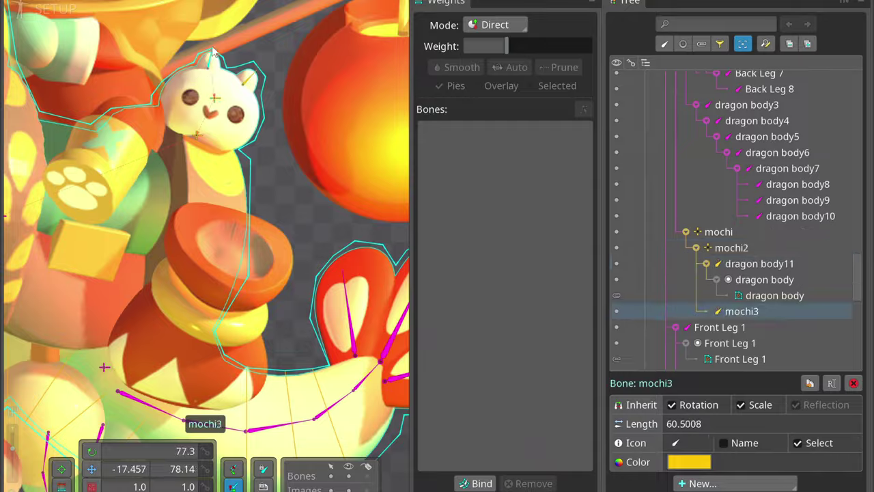
# Rename the two ear bones mochi_ear1 and mochi_ear2.
pyautogui.doubleClick(744, 269)
pyautogui.write('_')
pyautogui.press('Return')
pyautogui.doubleClick(745, 268)
pyautogui.write('mochi_ear1')
pyautogui.press('BackSpace')
pyautogui.write('2')
pyautogui.press('Return')
# Rename the bone at the centre of the mochi's head as mochi body.
pyautogui.click(214, 102)
pyautogui.doubleClick(758, 247)
pyautogui.press('BackSpace')
pyautogui.write('body')
pyautogui.press('Return')
# Create a mochi eyes bone on the face under mochi body and give it the eye icon.
pyautogui.click(214, 112)
pyautogui.click(675, 442)
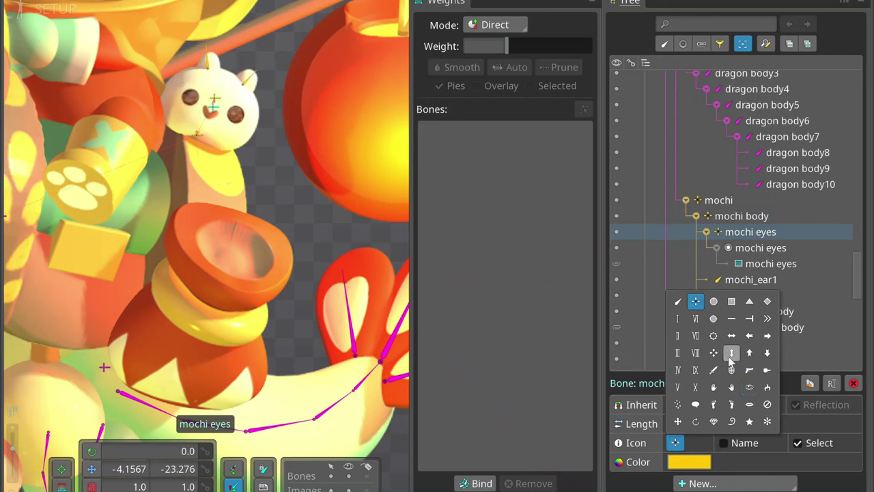
pyautogui.click(749, 386)
# Squash the mochi eyes bone vertically, undo it, and rotate the bone to test the eye movement.
pyautogui.moveTo(215, 101); pyautogui.dragTo(215, 102)
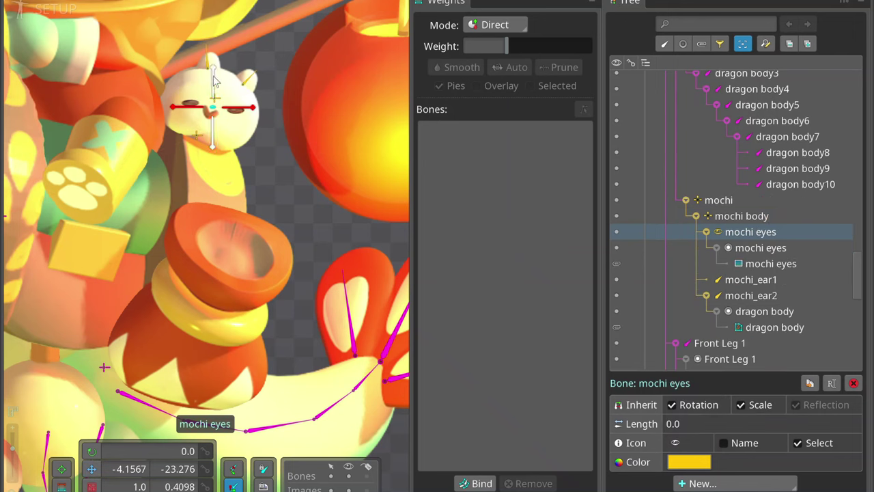
pyautogui.hotkey('ctrl', 'z')
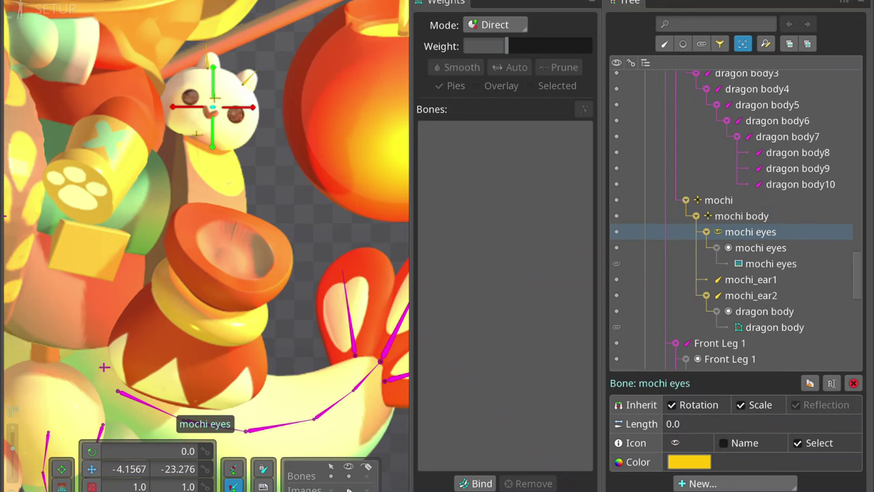
pyautogui.press('c')
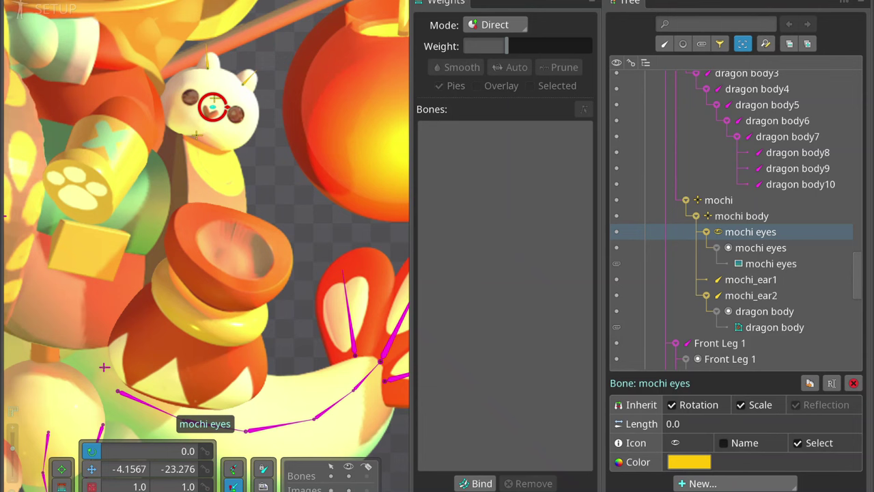
pyautogui.scroll(-3, 239, 258)
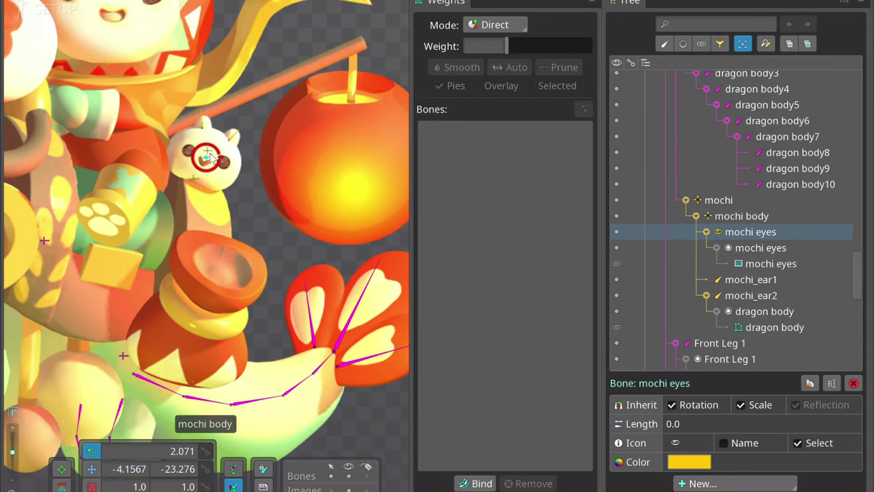
pyautogui.scroll(2, 178, 152)
# Bind the dragon body mesh to the mochi, mochi body, mochi eyes, mochi_ear1 and mochi_ear2 bones.
pyautogui.click(228, 147)
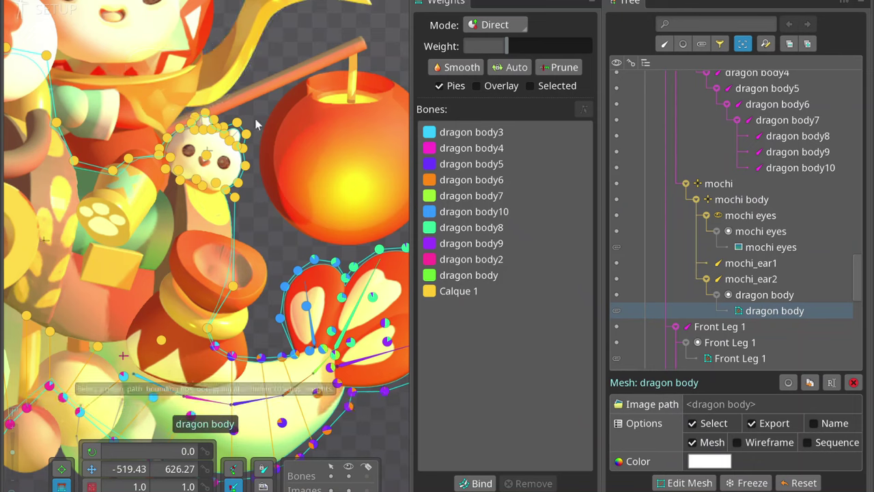
pyautogui.press('Escape')
pyautogui.click(229, 146)
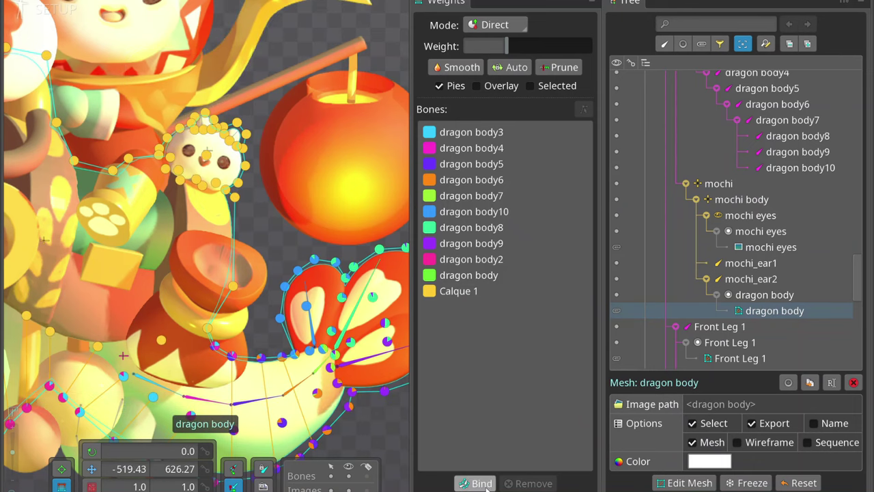
pyautogui.click(471, 484)
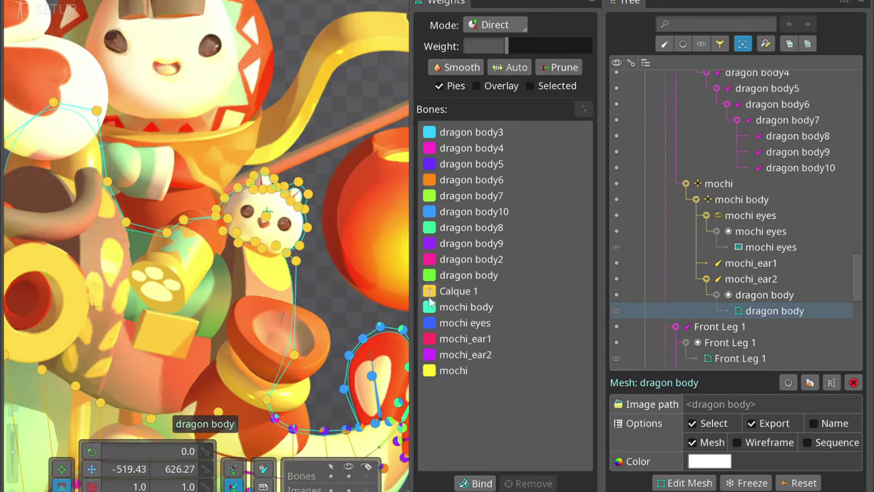
# Weight the mochi's head vertices to mochi body at about 80%, leaving about 20% on Calque 1.
pyautogui.click(466, 307)
pyautogui.scroll(5, 240, 217)
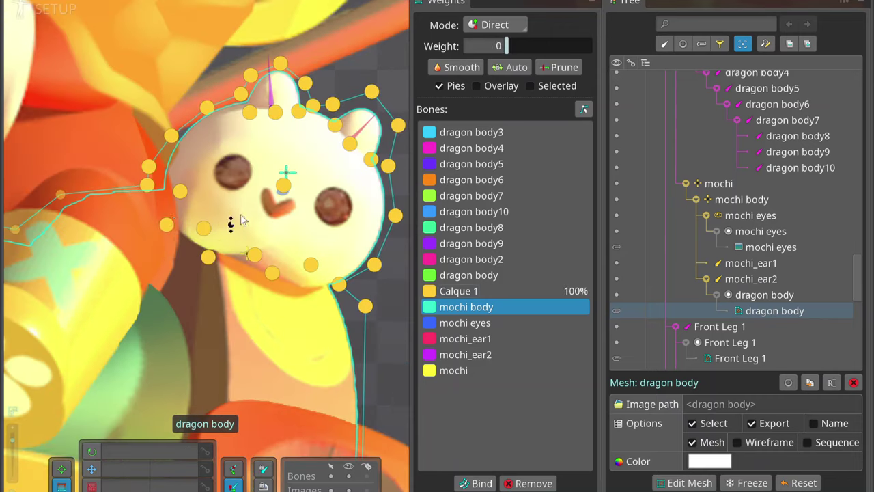
pyautogui.moveTo(399, 333); pyautogui.dragTo(406, 239)
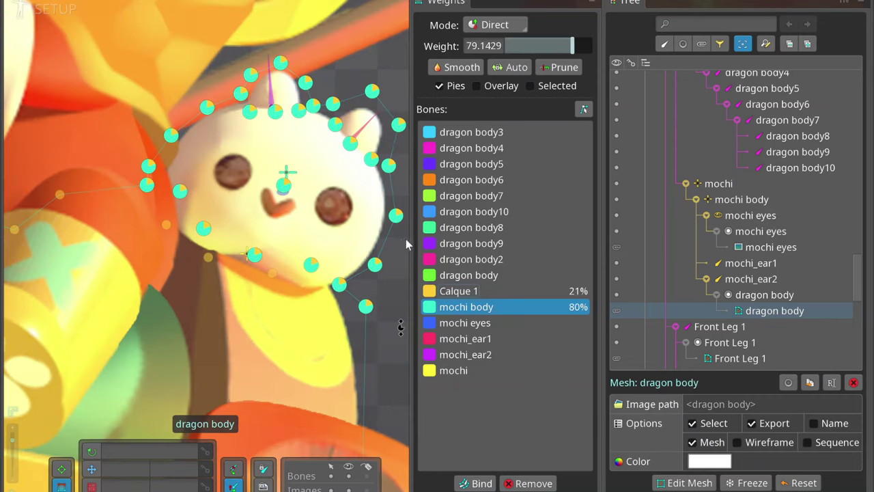
pyautogui.click(380, 315)
pyautogui.scroll(-2, 385, 142)
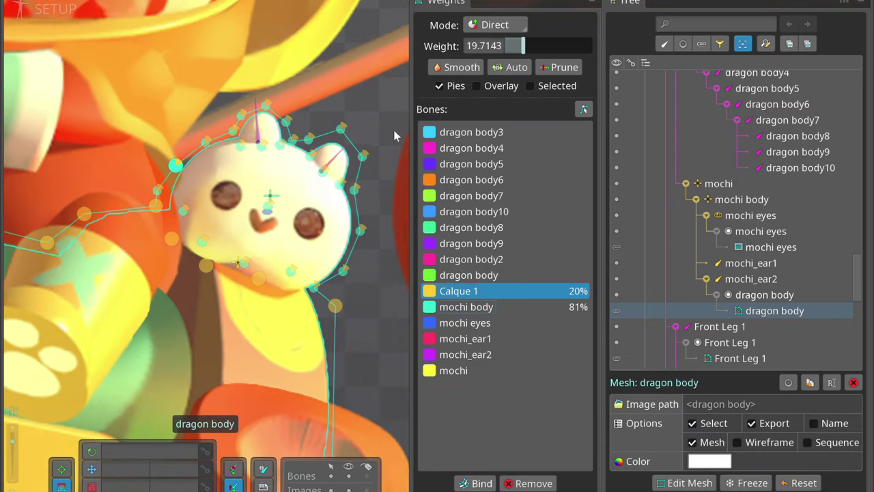
# Give the mochi eyes bone influence over the vertices at the centre and lower part of the mochi's face.
pyautogui.click(506, 309)
pyautogui.moveTo(268, 226); pyautogui.dragTo(273, 196)
pyautogui.click(270, 212)
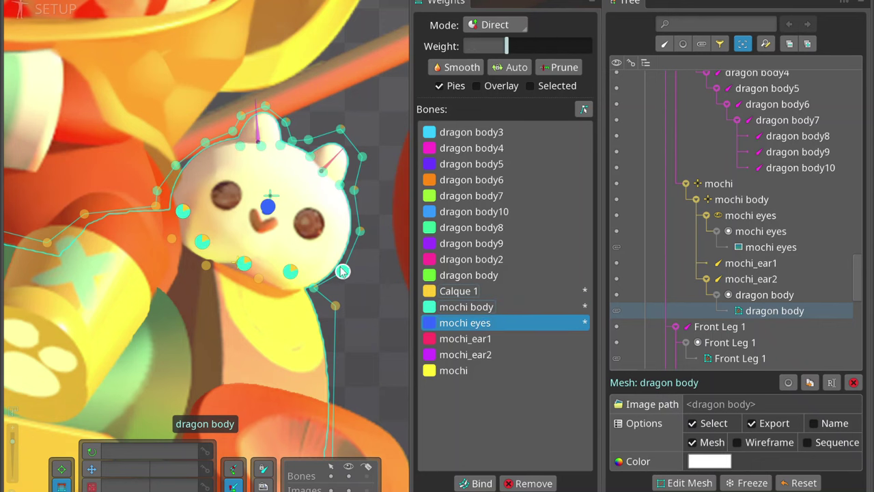
# Test the mochi eyes and ear bones to check how the mochi's face and ears deform.
pyautogui.press('Escape')
pyautogui.press('Escape')
pyautogui.click(266, 212)
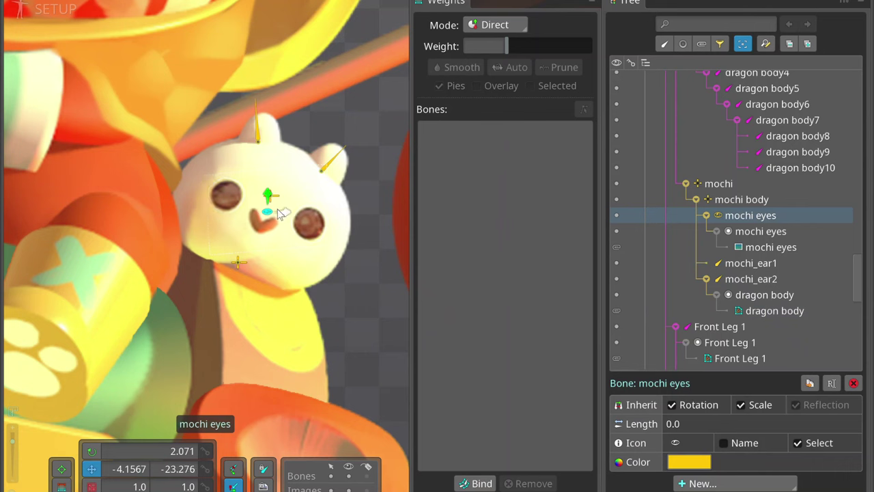
pyautogui.click(316, 266)
pyautogui.click(271, 201)
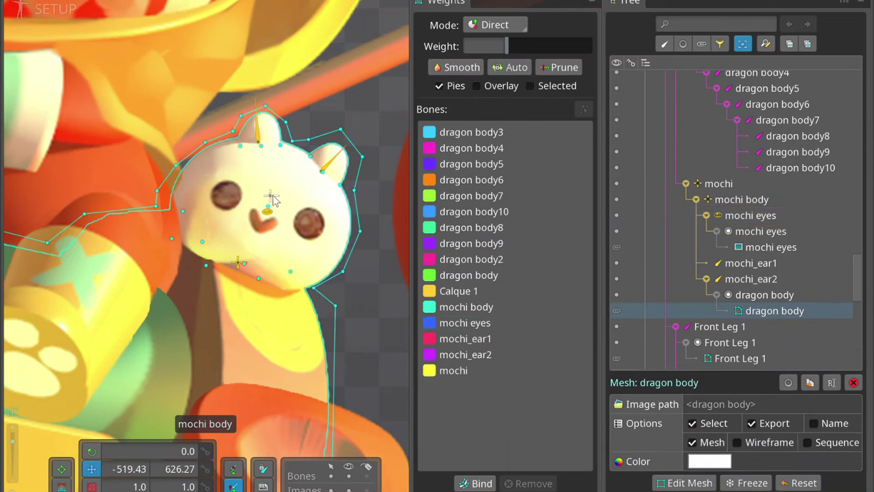
pyautogui.click(272, 196)
pyautogui.moveTo(270, 229); pyautogui.dragTo(303, 166)
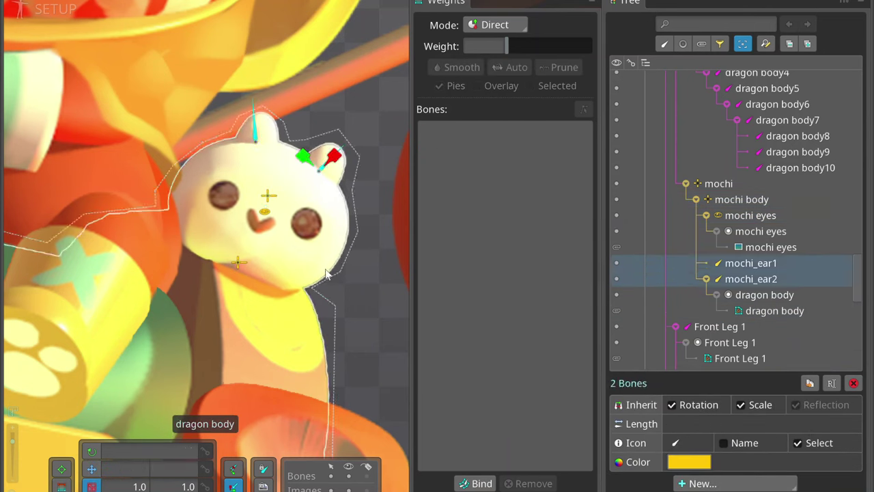
# Weight the vertices around the mochi's outer ear to mochi_ear1 at about 97%.
pyautogui.click(306, 164)
pyautogui.click(316, 172)
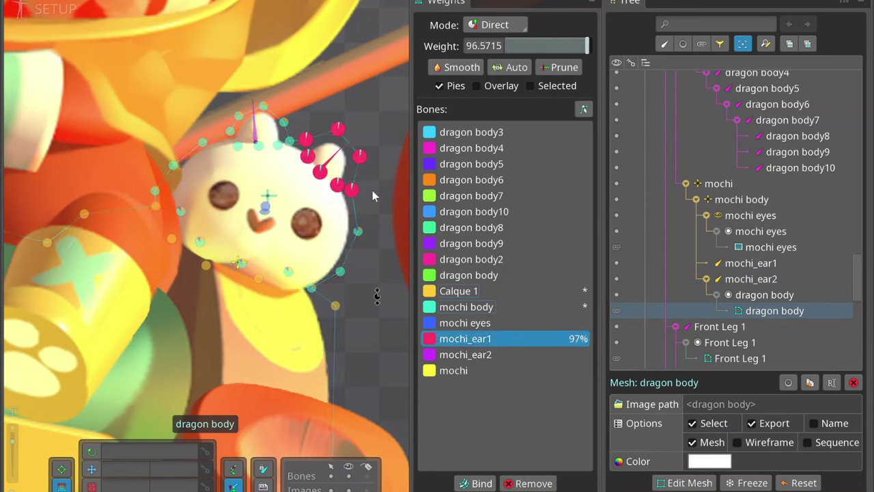
pyautogui.click(391, 249)
pyautogui.press('Escape')
# Strengthen mochi body on the head outline and outer ear base vertices, and check the ear movement.
pyautogui.click(389, 220)
pyautogui.click(392, 325)
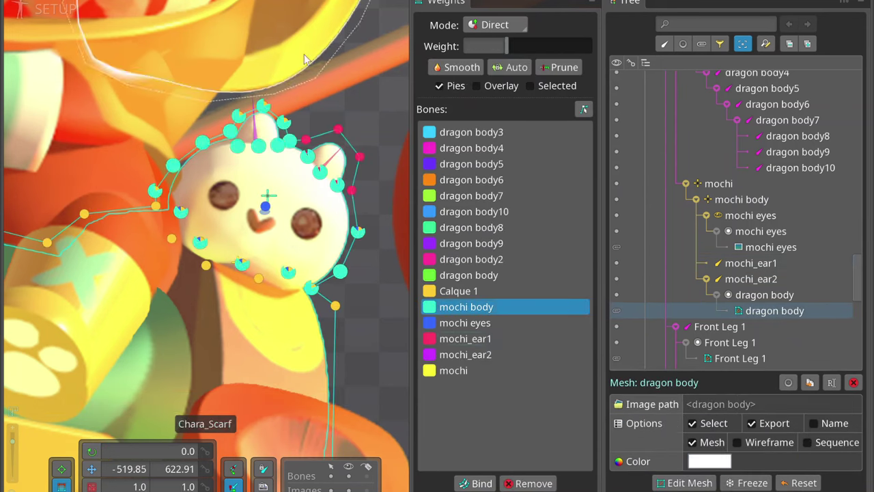
pyautogui.press('Escape')
pyautogui.click(331, 171)
pyautogui.click(367, 225)
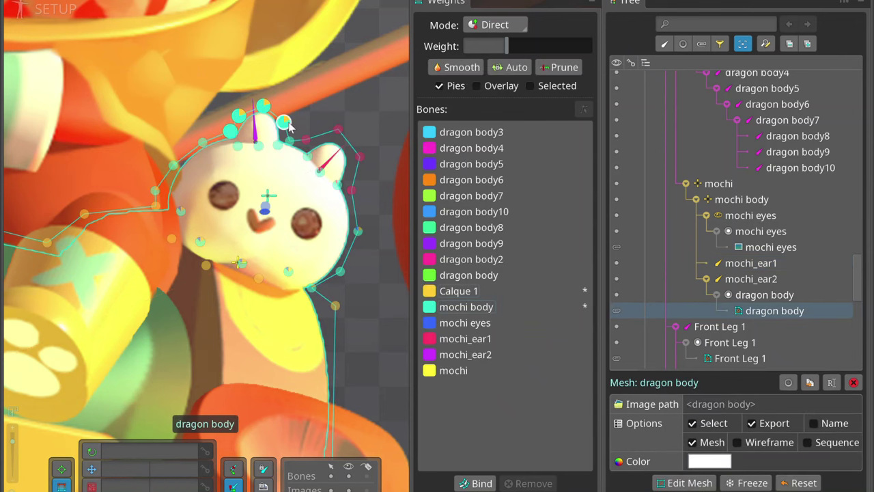
# Weight the upper ear's vertices to mochi_ear2 and blend mochi body in at about 8% near its base.
pyautogui.click(453, 354)
pyautogui.click(393, 315)
pyautogui.click(254, 121)
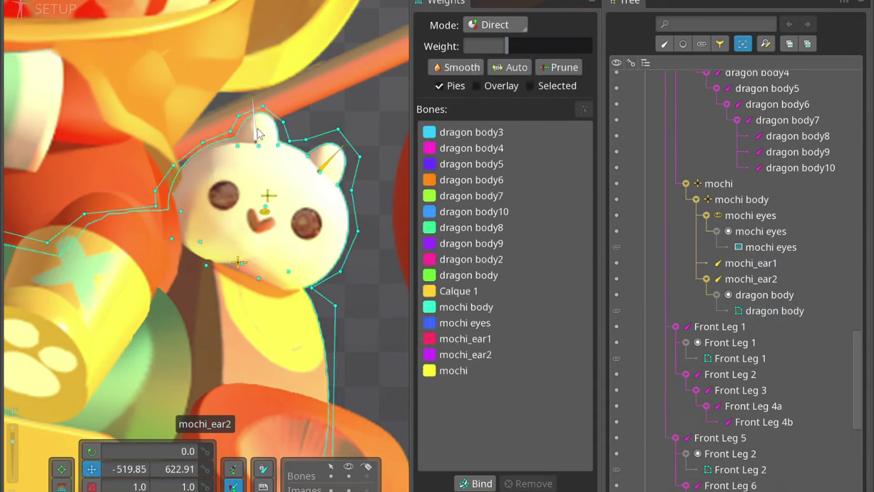
pyautogui.click(375, 226)
pyautogui.click(372, 308)
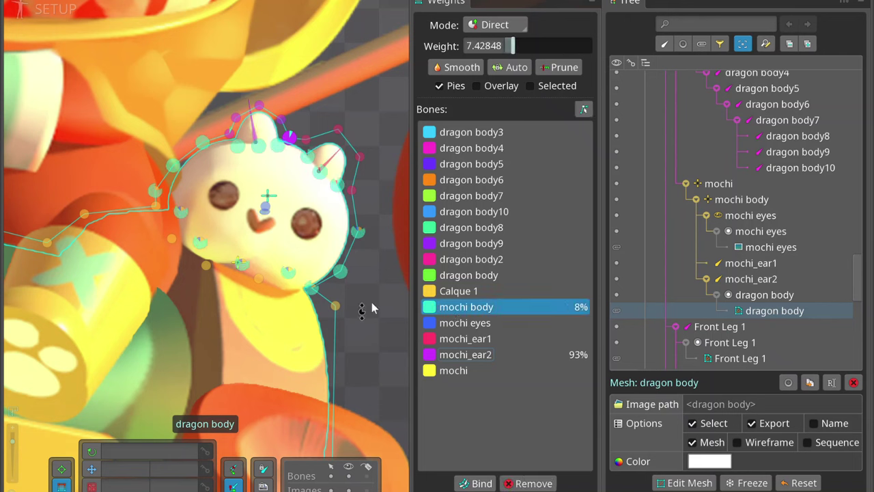
# Weight the head's left outline vertices to mochi body at 100% and move the mochi eyes bone to test the face.
pyautogui.moveTo(232, 136); pyautogui.dragTo(170, 171)
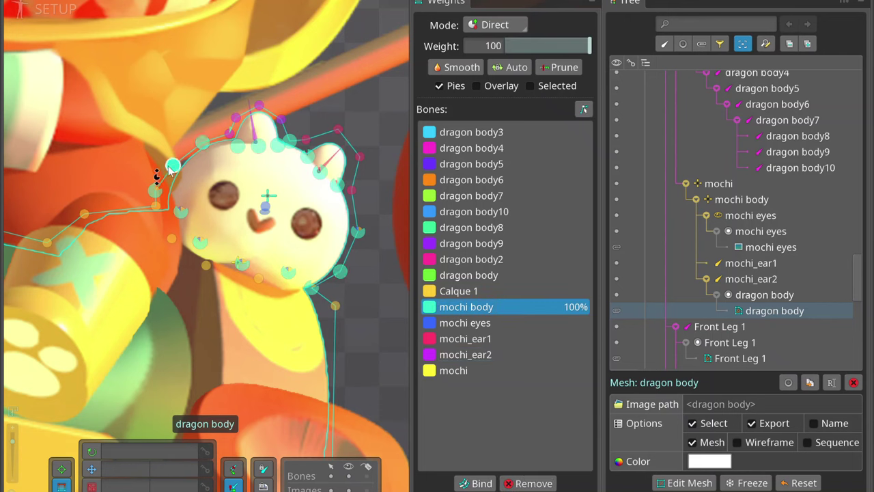
pyautogui.click(472, 291)
pyautogui.click(266, 198)
pyautogui.click(266, 206)
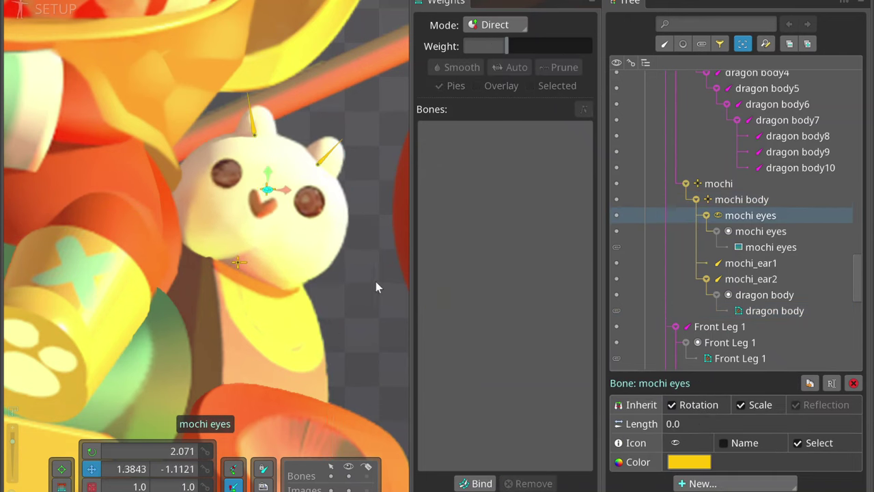
# Add mesh vertices on the left side of the mochi's forehead and weight them partly to mochi eyes.
pyautogui.click(775, 311)
pyautogui.click(685, 483)
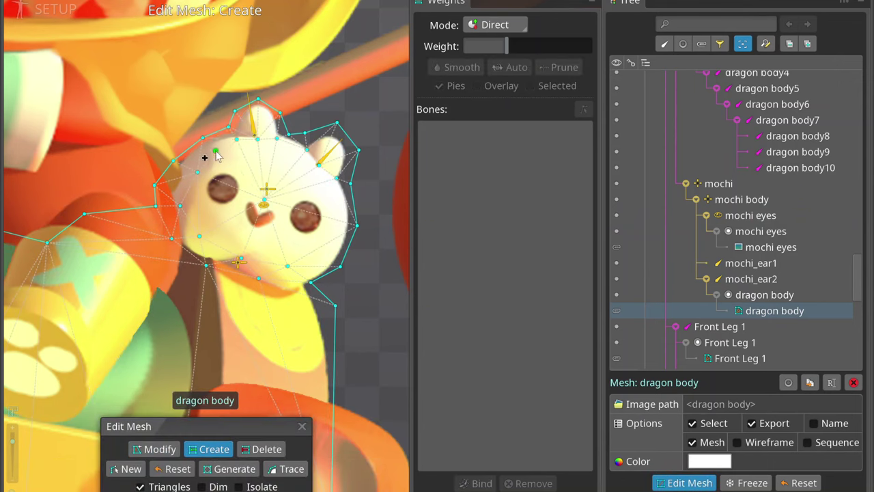
pyautogui.press('Escape')
pyautogui.click(464, 323)
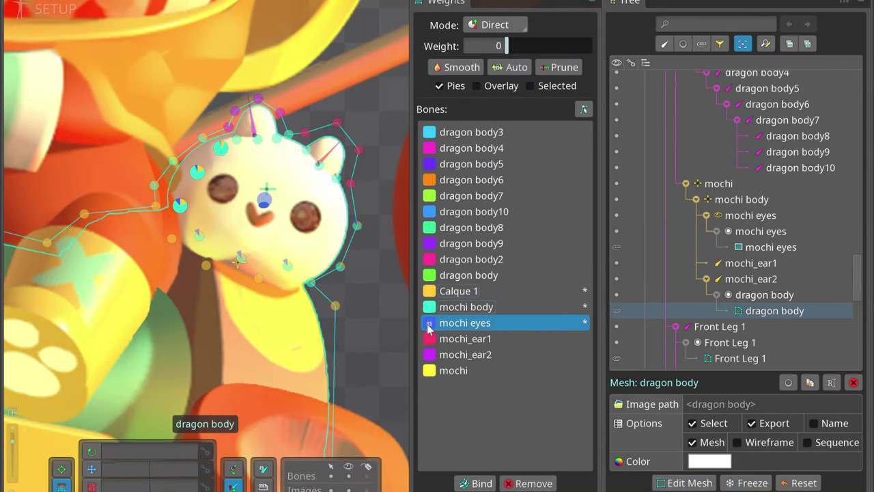
pyautogui.press('Escape')
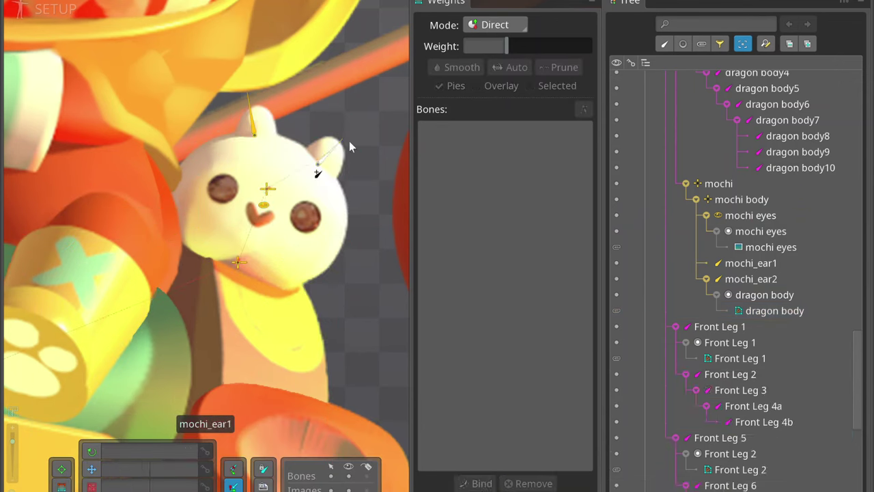
# Test the ear and face bones to check the mochi head's deformation with the added vertices.
pyautogui.moveTo(405, 283); pyautogui.dragTo(352, 290)
pyautogui.click(268, 136)
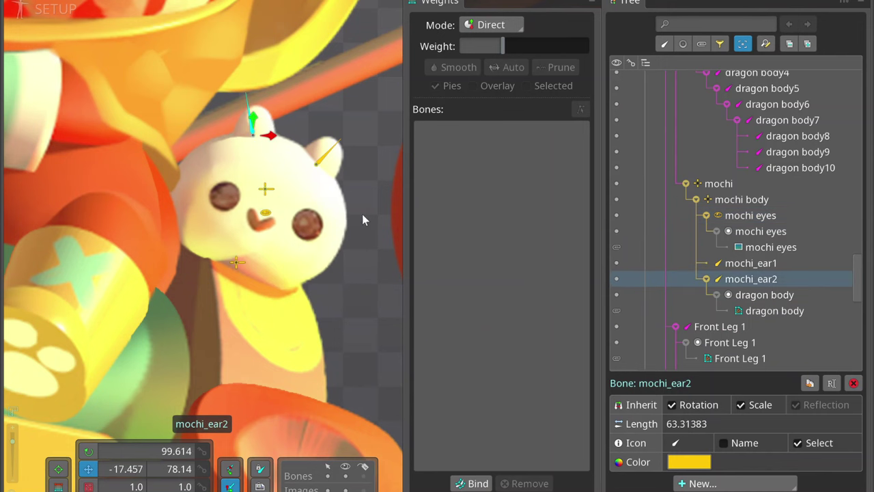
pyautogui.click(263, 186)
pyautogui.click(266, 190)
# Create a bone named CHARA at the rider's lower body under Calque 1 and colour it green.
pyautogui.scroll(-1, 287, 177)
pyautogui.scroll(-3, 287, 175)
pyautogui.scroll(2, 217, 191)
pyautogui.click(217, 191)
pyautogui.click(168, 242)
pyautogui.press('F2')
pyautogui.write('CHARA')
pyautogui.press('Return')
pyautogui.click(690, 462)
pyautogui.click(189, 414)
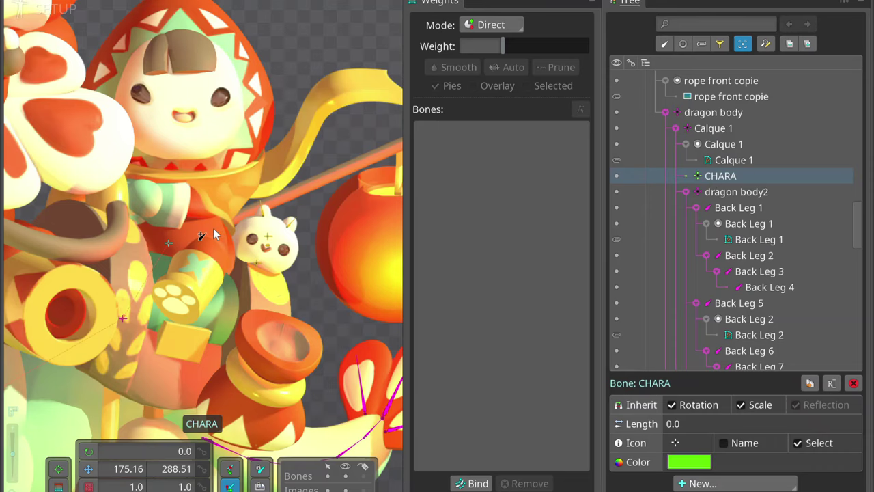
# Draw a chain of chara leg bones under CHARA from the rider's hip through the knee to the foot.
pyautogui.moveTo(211, 241); pyautogui.dragTo(190, 276)
pyautogui.moveTo(187, 313)
pyautogui.mouseDown()
pyautogui.moveTo(197, 308)
pyautogui.moveTo(174, 280)
pyautogui.mouseUp()
pyautogui.hotkey('ctrl', 'z')
pyautogui.moveTo(184, 314); pyautogui.dragTo(172, 283)
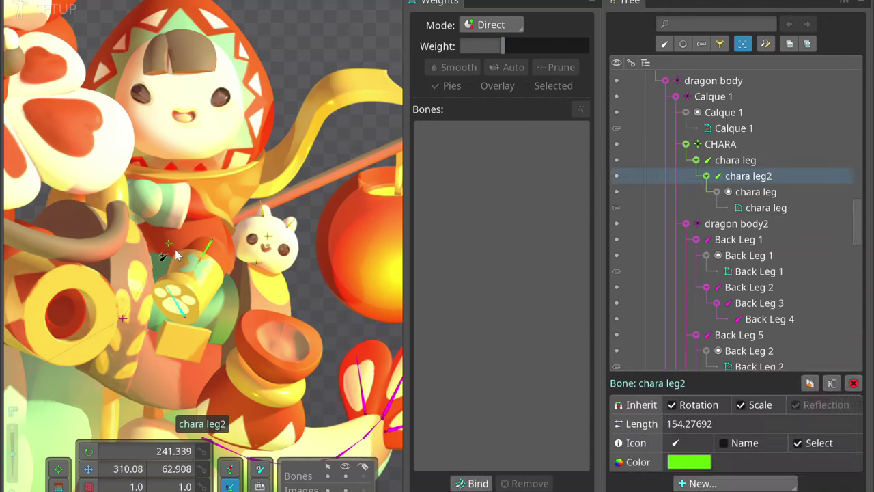
pyautogui.hotkey('ctrl', 'z')
pyautogui.moveTo(214, 241); pyautogui.dragTo(195, 277)
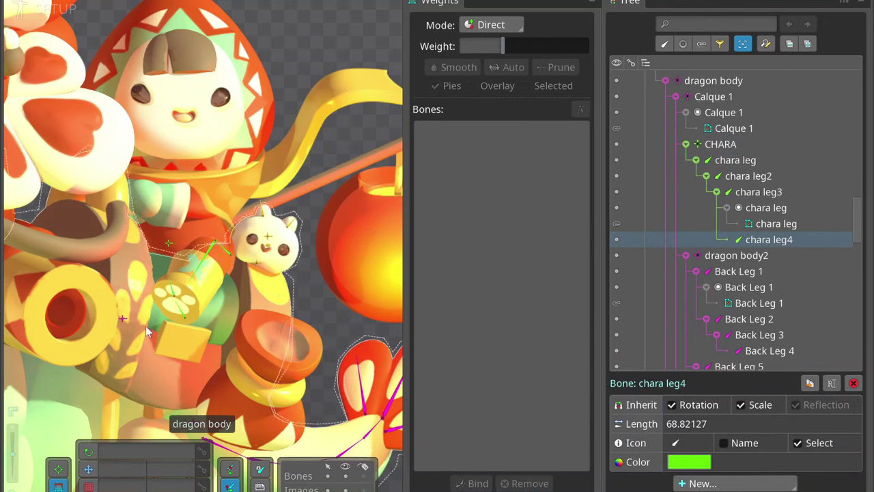
# Undo the extra leg bone and redraw the chara leg3 bone upward from the lower edge of the rider's foot.
pyautogui.click(210, 250)
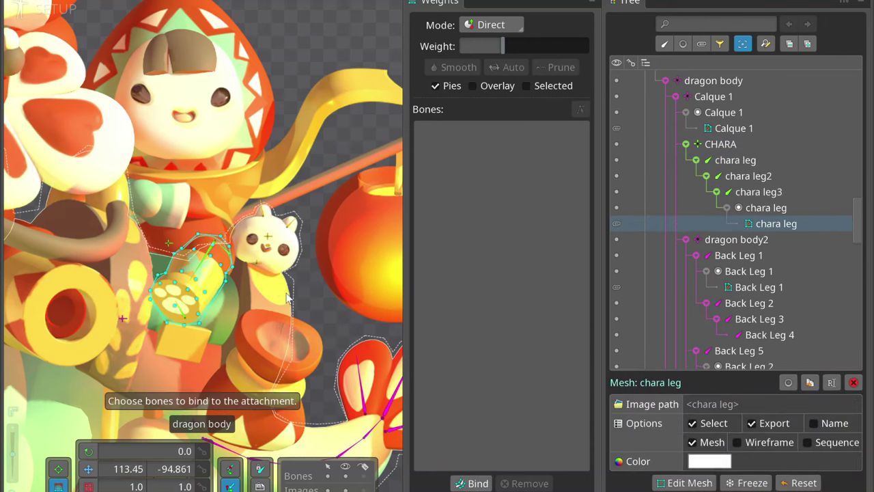
pyautogui.hotkey('ctrl', 'z')
pyautogui.moveTo(195, 277); pyautogui.dragTo(174, 311)
pyautogui.hotkey('ctrl', 'z')
pyautogui.moveTo(194, 277); pyautogui.dragTo(179, 305)
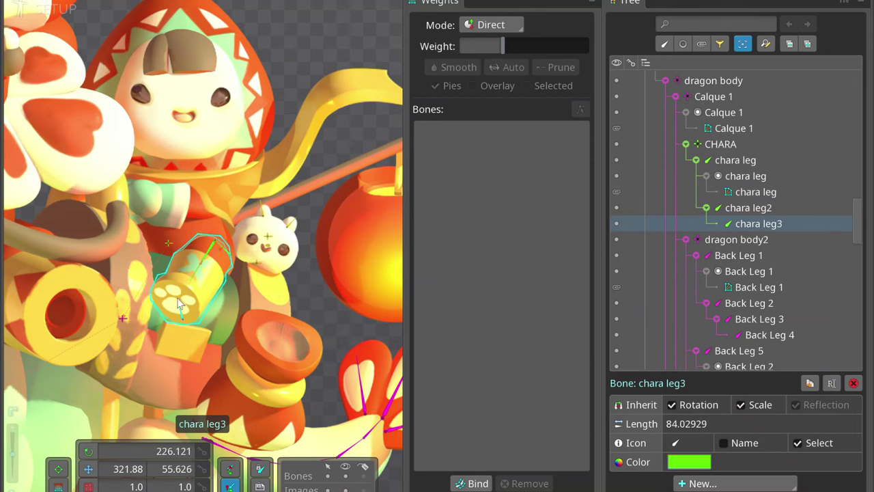
pyautogui.hotkey('ctrl', 'z')
# Bind the chara leg mesh to the chara leg, chara leg2 and chara leg3 bones.
pyautogui.click(183, 294)
pyautogui.click(478, 483)
pyautogui.click(170, 288)
pyautogui.click(205, 256)
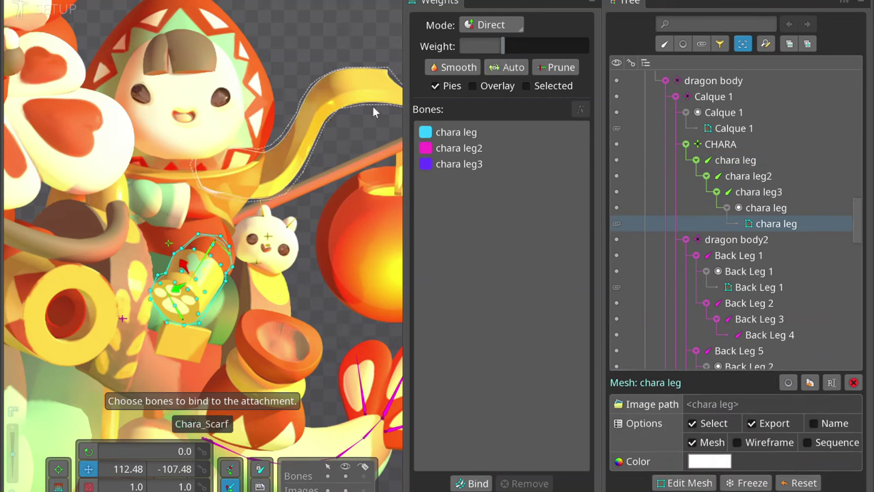
pyautogui.press('Escape')
# Rotate the chara leg and chara leg2 bones to test the leg's movement.
pyautogui.click(174, 283)
pyautogui.keyDown('ctrl'); pyautogui.click(220, 254); pyautogui.keyUp('ctrl')
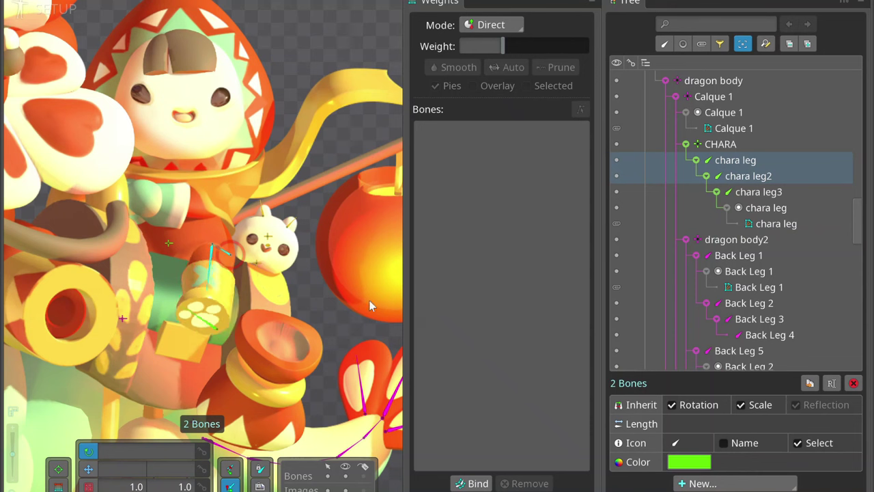
pyautogui.click(321, 315)
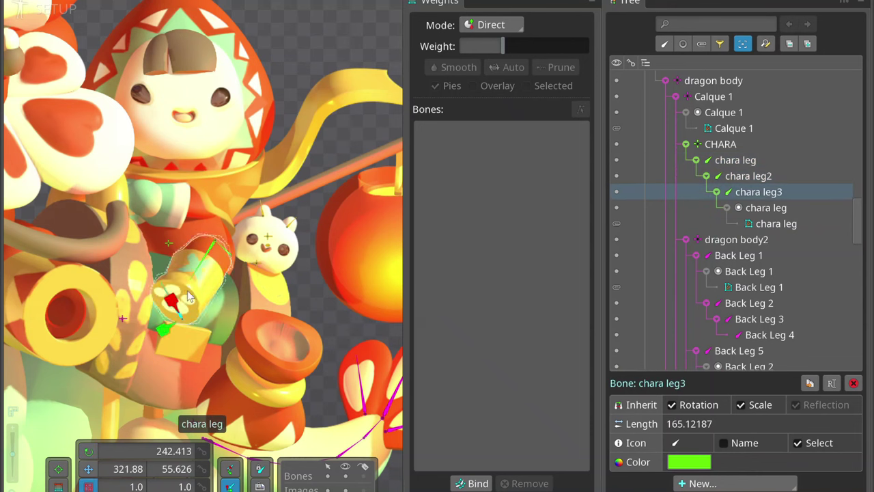
# Weight the rider's foot vertices to chara leg3 at about 100% and stretch that bone to test the foot.
pyautogui.click(190, 296)
pyautogui.scroll(2, 190, 296)
pyautogui.click(146, 274)
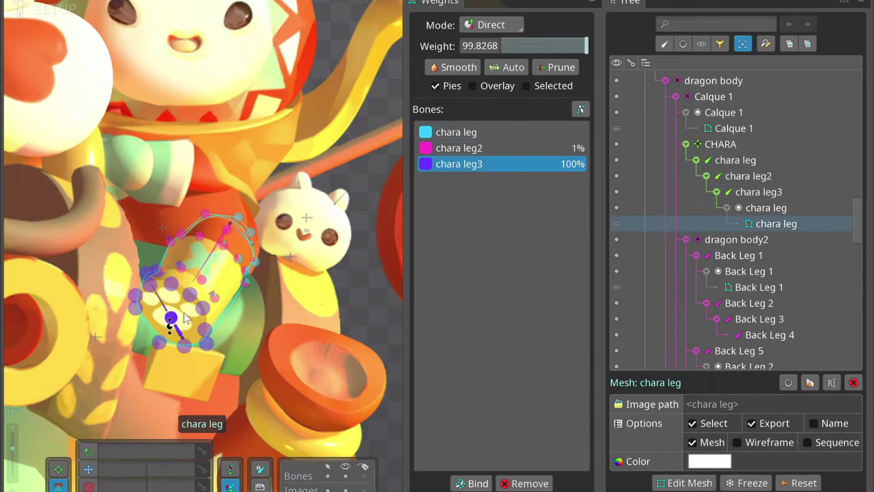
pyautogui.click(183, 276)
pyautogui.click(170, 314)
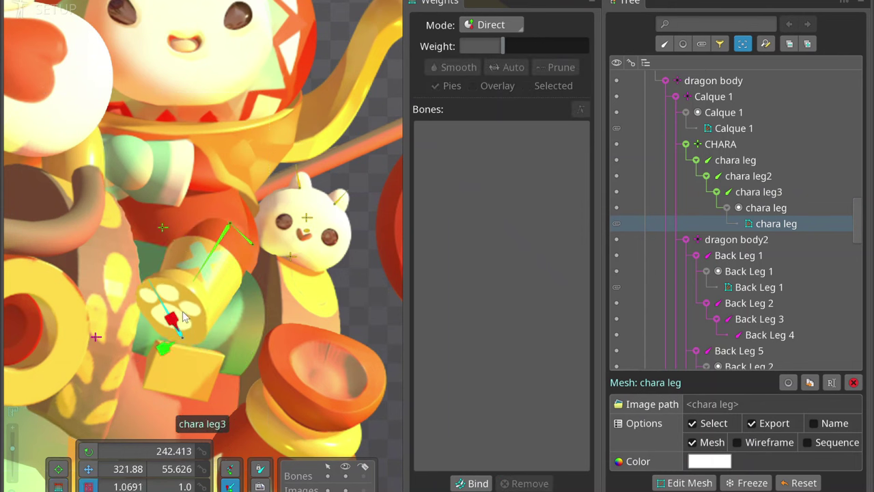
pyautogui.click(150, 291)
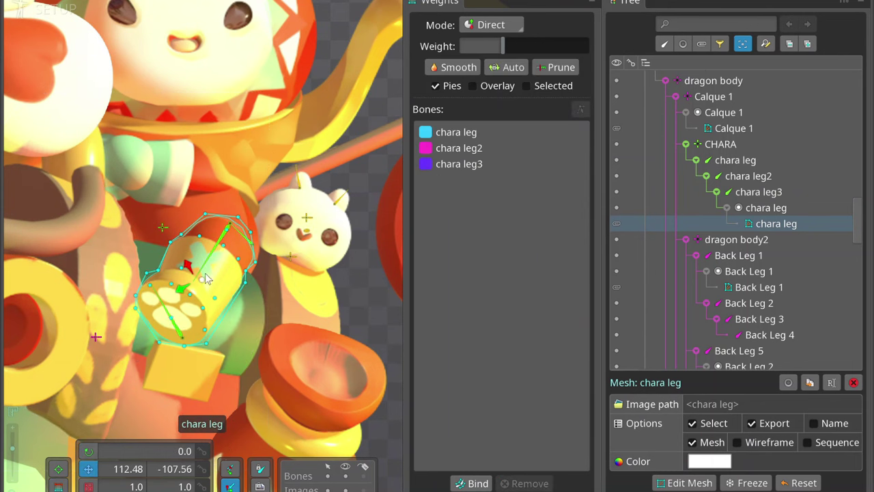
# Distribute the leg weights with chara leg on the thigh and chara leg2 along the shin, and test both bones.
pyautogui.click(420, 148)
pyautogui.click(157, 272)
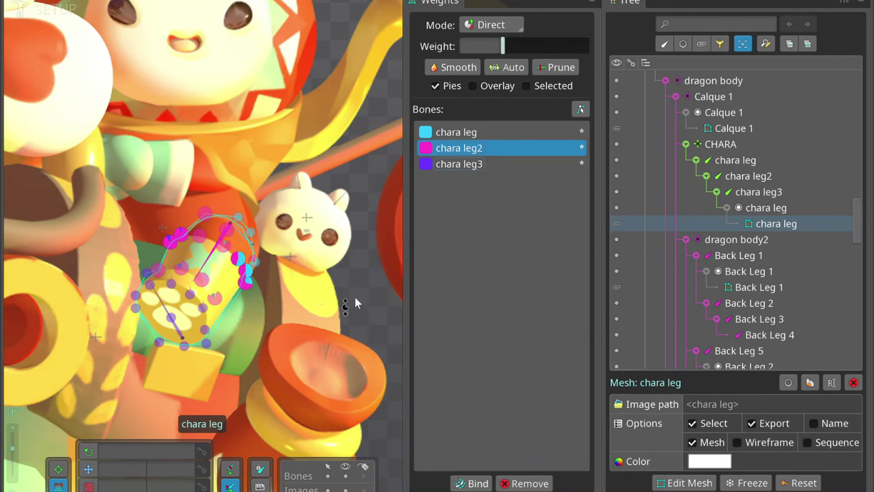
pyautogui.click(219, 226)
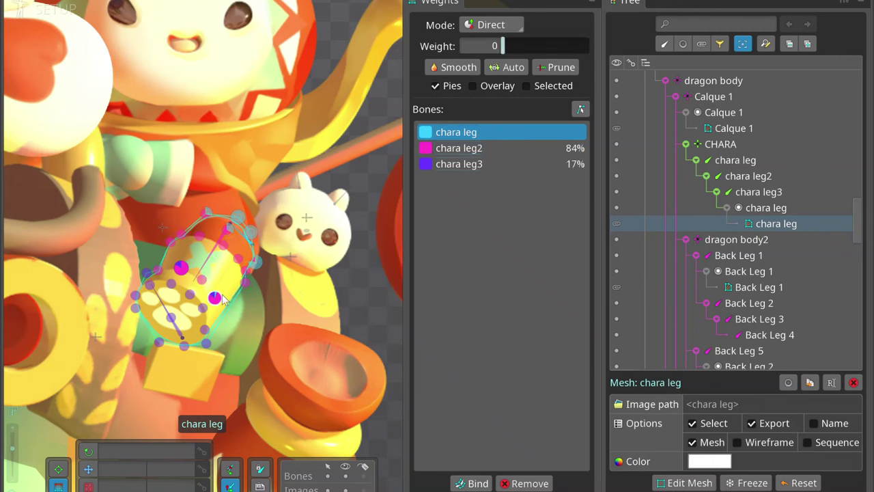
pyautogui.click(192, 270)
pyautogui.moveTo(202, 321); pyautogui.dragTo(182, 300)
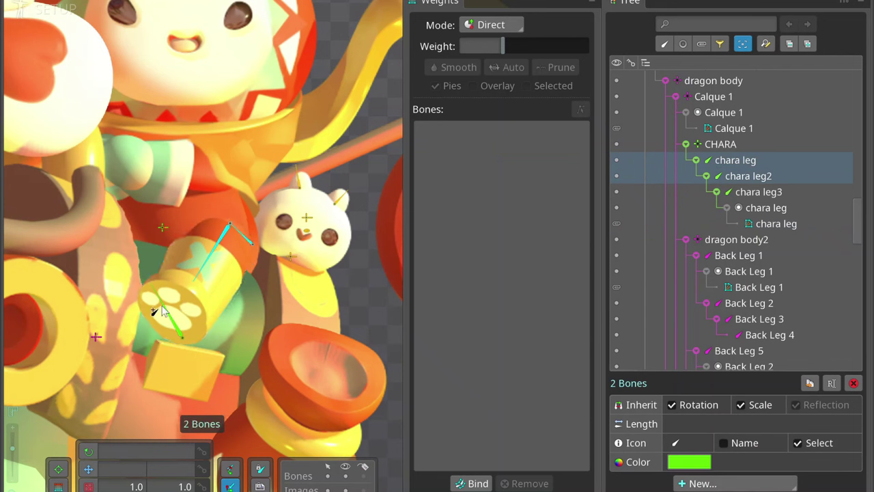
# Rotate the chara leg3 bone to test how the rider's foot deforms, and check the weights on the leg mesh.
pyautogui.click(171, 321)
pyautogui.click(181, 335)
pyautogui.click(169, 323)
pyautogui.click(158, 336)
pyautogui.click(160, 334)
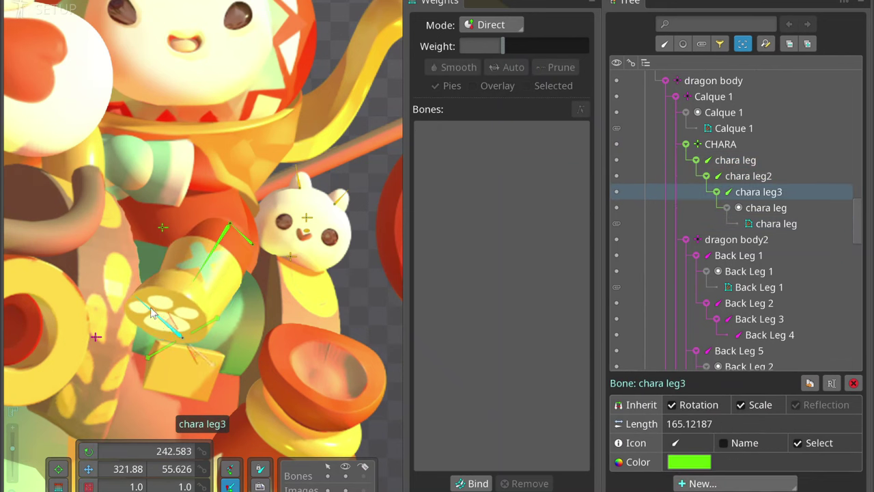
pyautogui.click(196, 283)
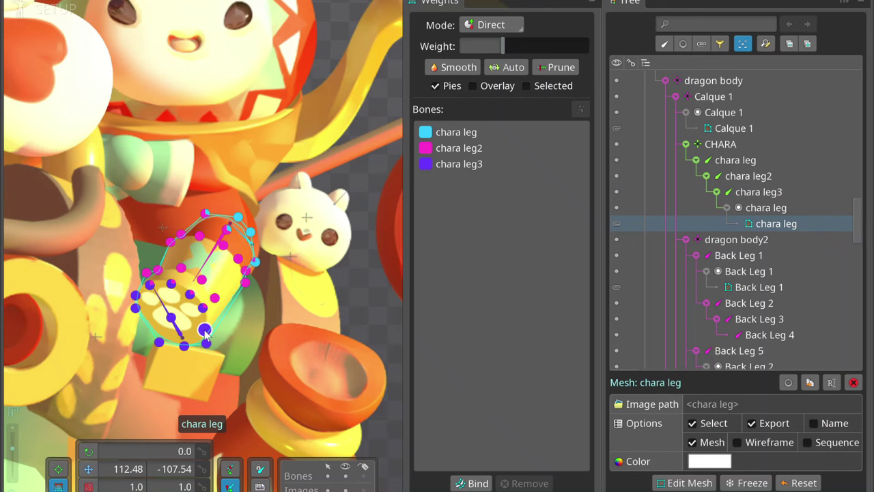
pyautogui.scroll(-3, 205, 332)
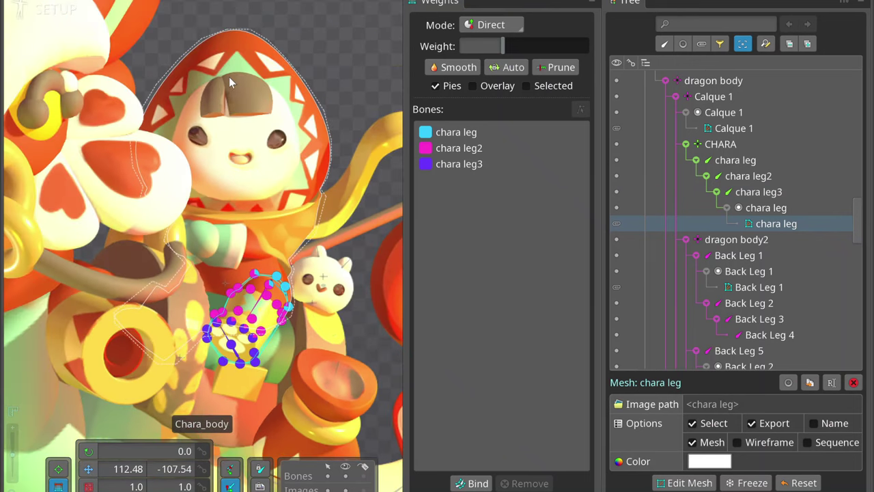
# Create the Chara_body bone on the rider's chest and Chara_body2 at the chin, with child bones between the eyes and at the mouth.
pyautogui.click(224, 244)
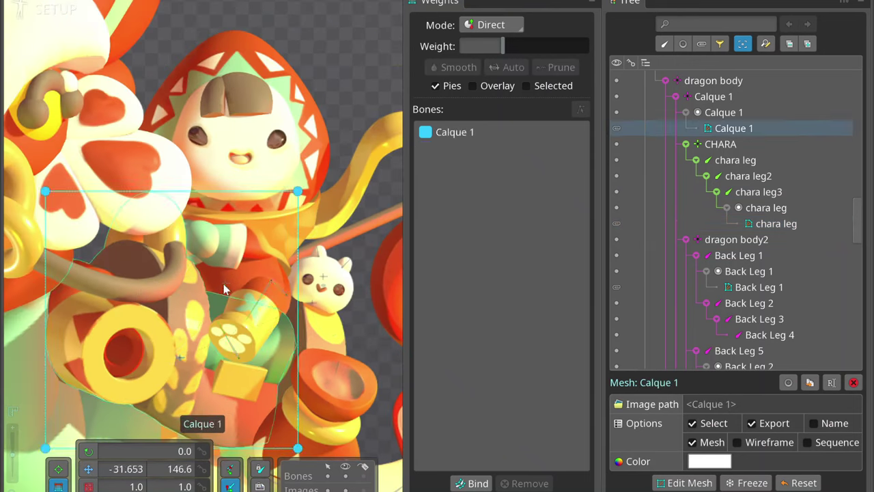
pyautogui.click(262, 227)
pyautogui.click(257, 233)
pyautogui.click(259, 233)
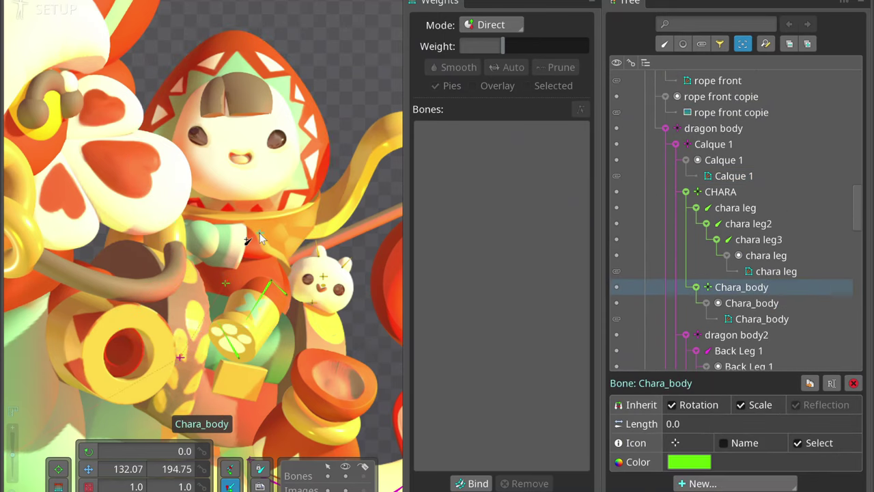
pyautogui.click(243, 183)
pyautogui.click(243, 131)
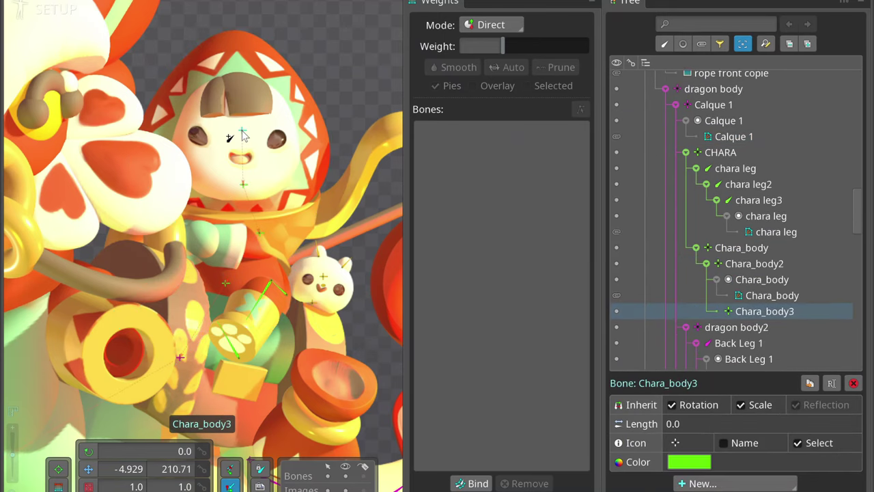
pyautogui.click(242, 161)
pyautogui.click(244, 157)
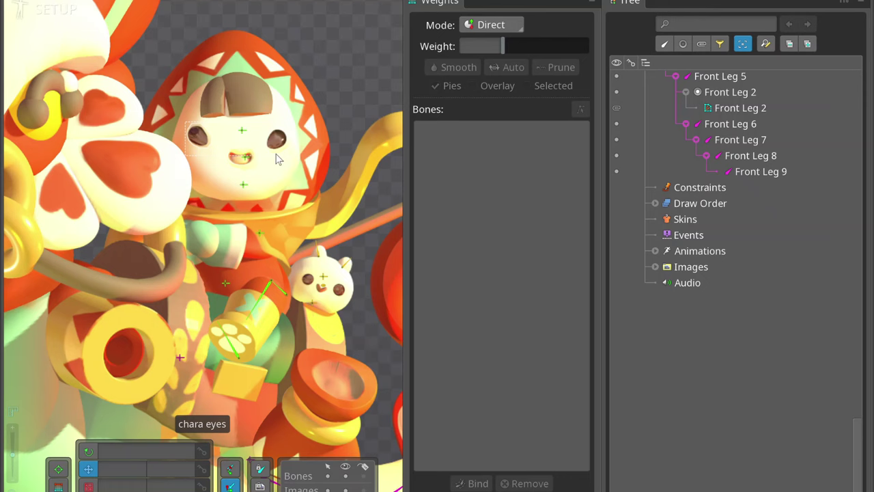
# Give the Chara_body4 bone the mouth icon and the Chara_body3 bone the eye icon.
pyautogui.click(675, 442)
pyautogui.click(750, 404)
pyautogui.click(243, 130)
pyautogui.click(675, 442)
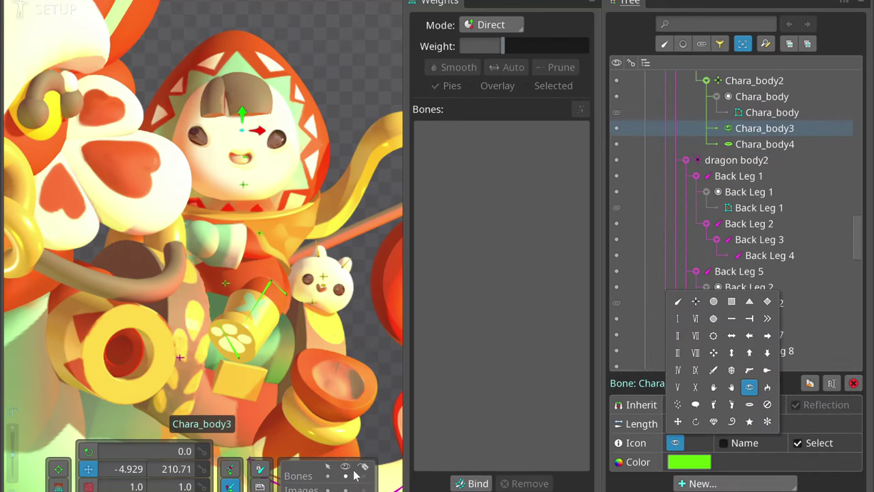
pyautogui.click(749, 386)
# Bind the Chara_body mesh to the CHARA bone and the rider's body and face bones.
pyautogui.click(244, 177)
pyautogui.click(226, 285)
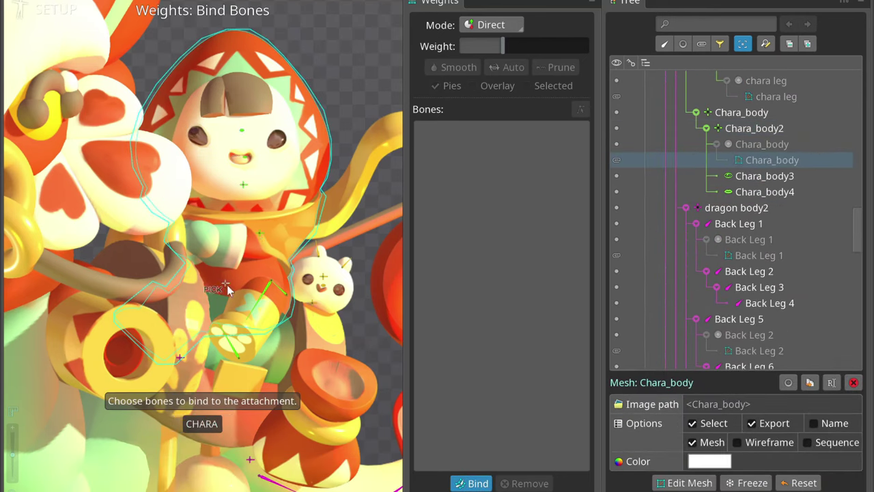
pyautogui.click(248, 163)
pyautogui.click(242, 130)
pyautogui.click(471, 483)
pyautogui.click(239, 123)
# Create a chara hair bone above the fringe under Chara_body2, with chara hair2 and chara hair3 as child bones along the two locks.
pyautogui.click(244, 185)
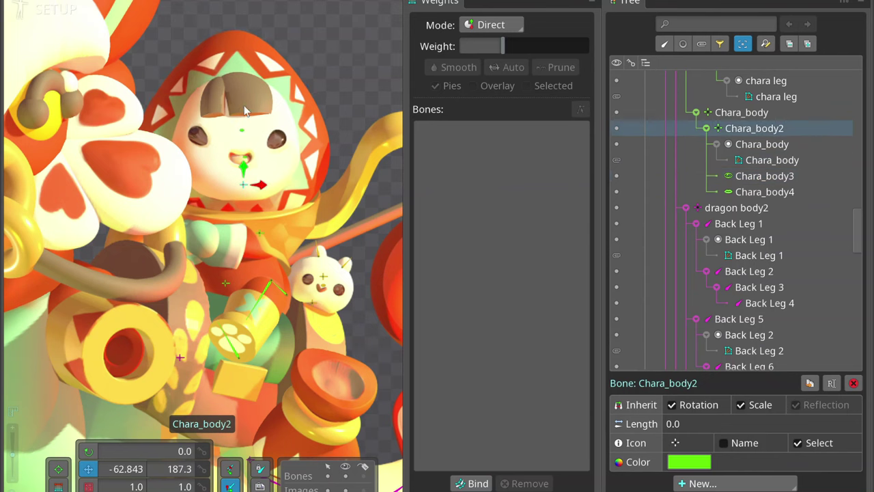
pyautogui.moveTo(220, 80); pyautogui.dragTo(262, 117)
pyautogui.hotkey('ctrl', 'z')
pyautogui.hotkey('ctrl', 'z')
pyautogui.click(236, 73)
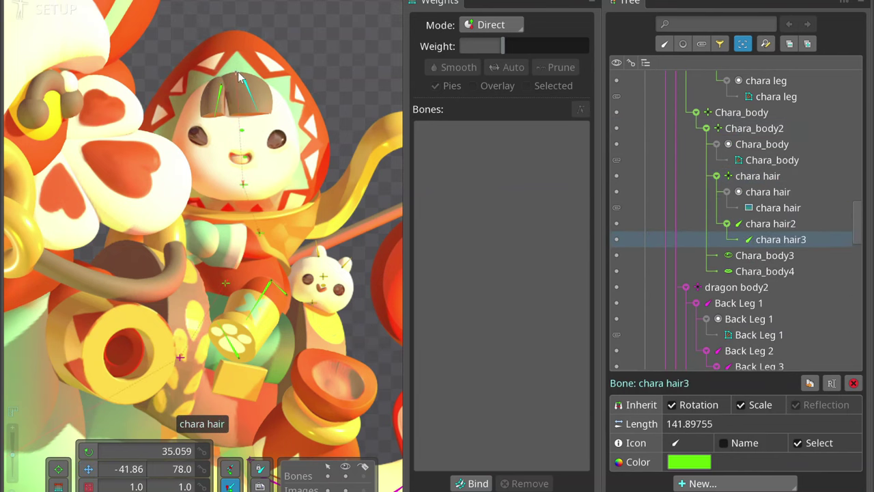
pyautogui.click(242, 184)
pyautogui.click(243, 183)
pyautogui.press('Escape')
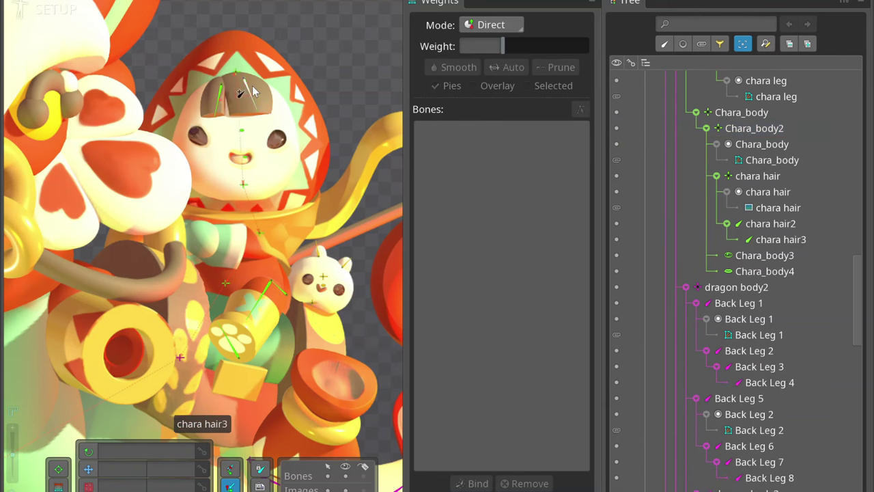
pyautogui.click(253, 91)
pyautogui.moveTo(253, 91); pyautogui.dragTo(259, 117)
# Convert the chara hair image to a mesh, outline the fringe and add inner vertices along the parting and locks.
pyautogui.click(788, 239)
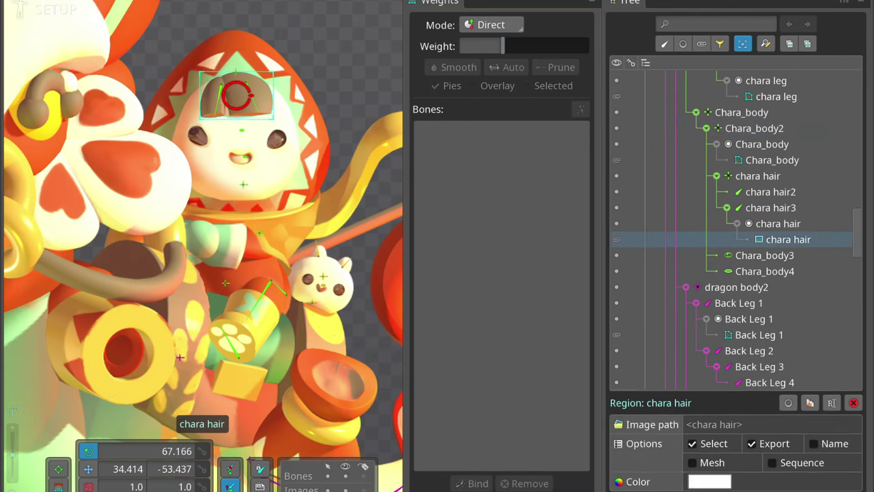
pyautogui.click(693, 442)
pyautogui.click(690, 483)
pyautogui.click(122, 469)
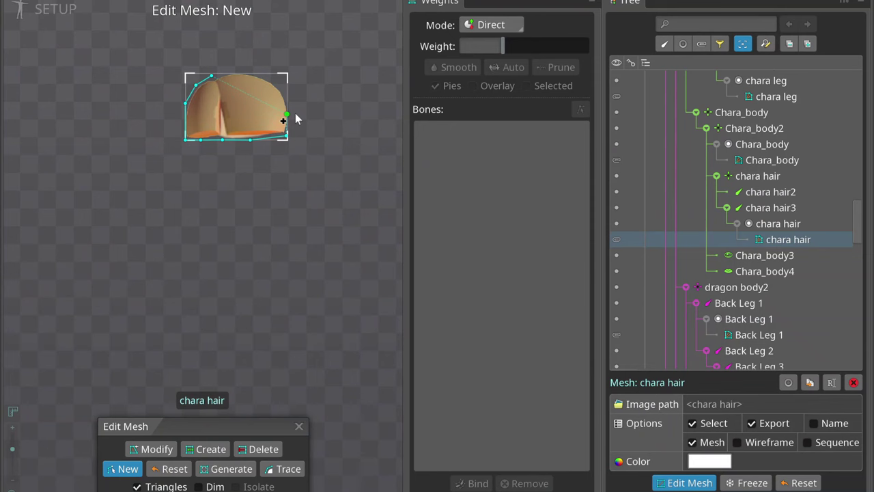
pyautogui.click(222, 92)
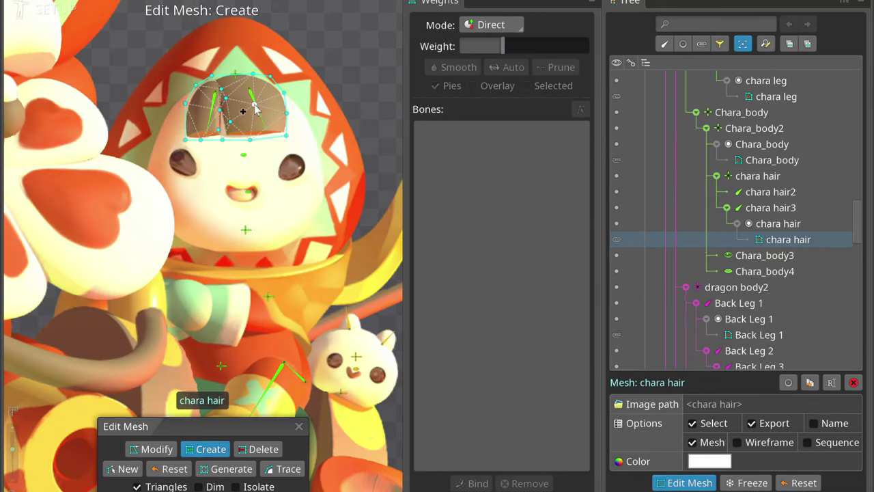
# Bind the chara hair mesh to chara hair, chara hair2 and chara hair3 with automatic weights.
pyautogui.click(472, 483)
pyautogui.click(213, 109)
pyautogui.click(253, 95)
pyautogui.click(514, 67)
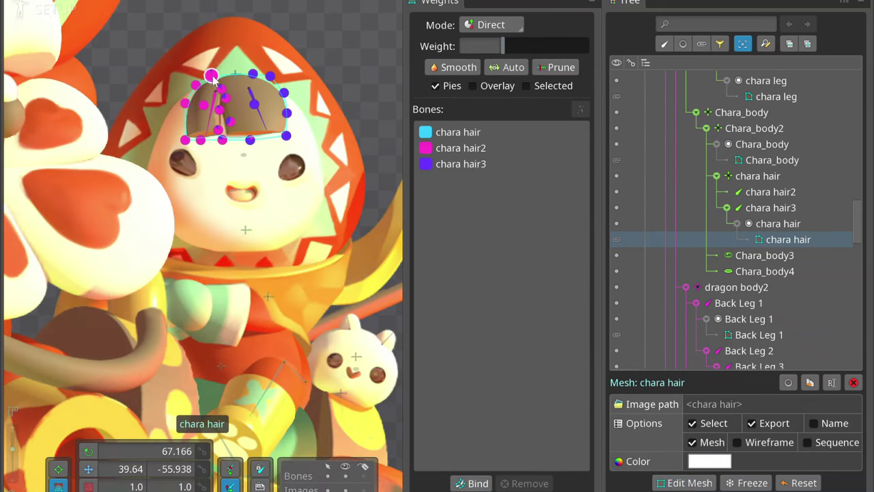
# Weight the fringe's top vertices to chara hair and the two locks to chara hair2 and chara hair3, testing the bones by rotating them.
pyautogui.click(435, 132)
pyautogui.click(219, 109)
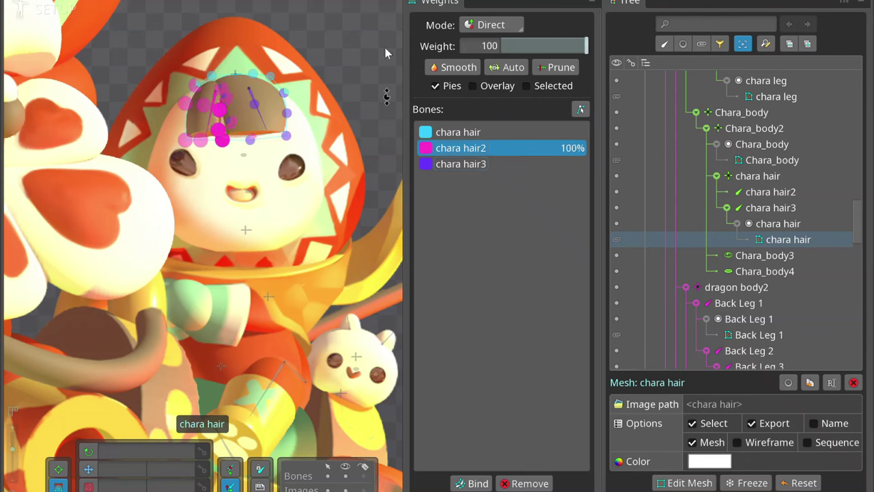
pyautogui.hotkey('ctrl', 'z')
pyautogui.hotkey('ctrl', 'z')
pyautogui.hotkey('ctrl', 'z')
pyautogui.hotkey('ctrl', 'z')
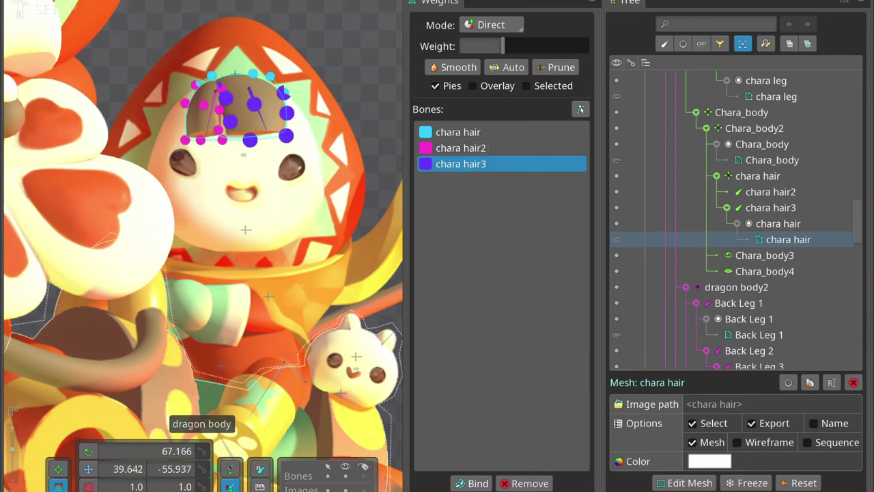
pyautogui.hotkey('ctrl', 'z')
pyautogui.click(235, 75)
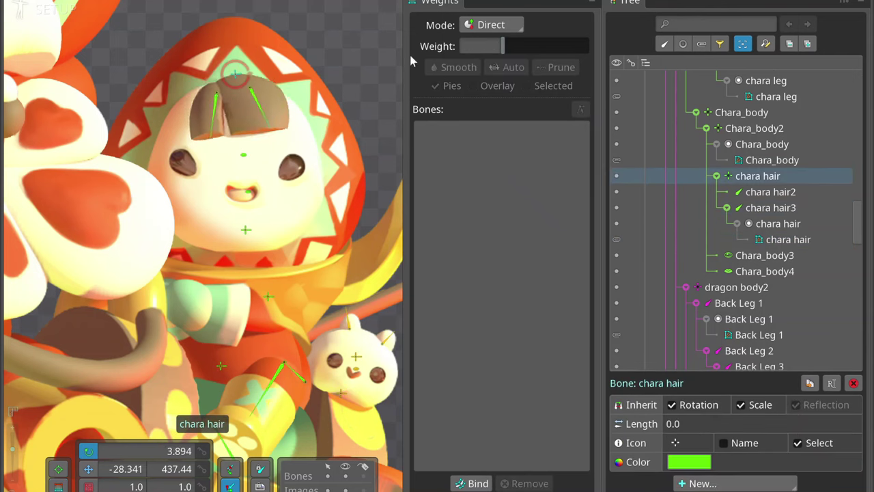
# Replace the Chara_body3 bone with a chara eyes bone under Chara_body2 that carries the chara eyes image.
pyautogui.click(246, 153)
pyautogui.click(297, 156)
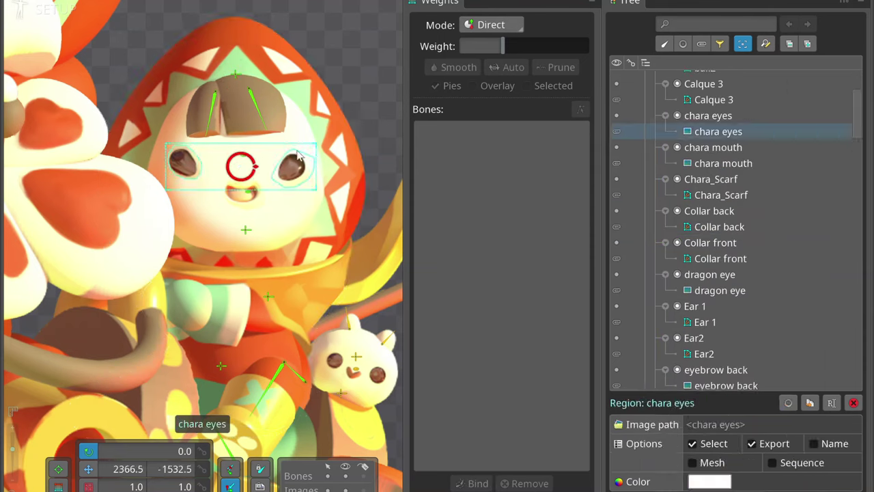
pyautogui.click(242, 163)
pyautogui.click(245, 162)
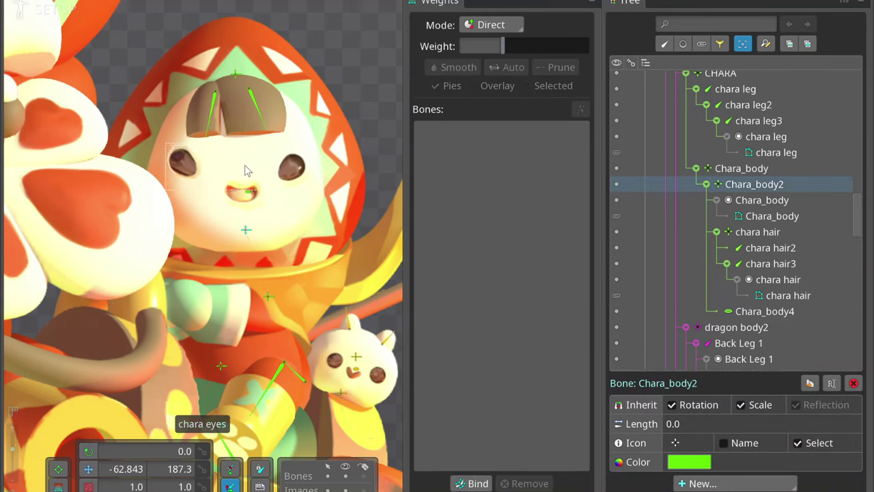
pyautogui.moveTo(243, 159); pyautogui.dragTo(245, 229)
pyautogui.click(716, 375)
pyautogui.click(294, 174)
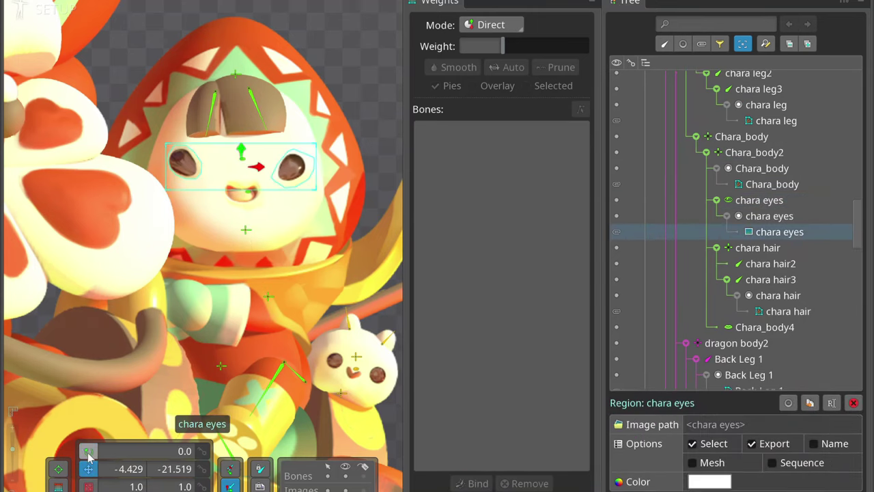
# Bind the Chara_body mesh to the chara eyes and chara hair bones as well, and move the face bones to test the head.
pyautogui.click(194, 117)
pyautogui.doubleClick(195, 116)
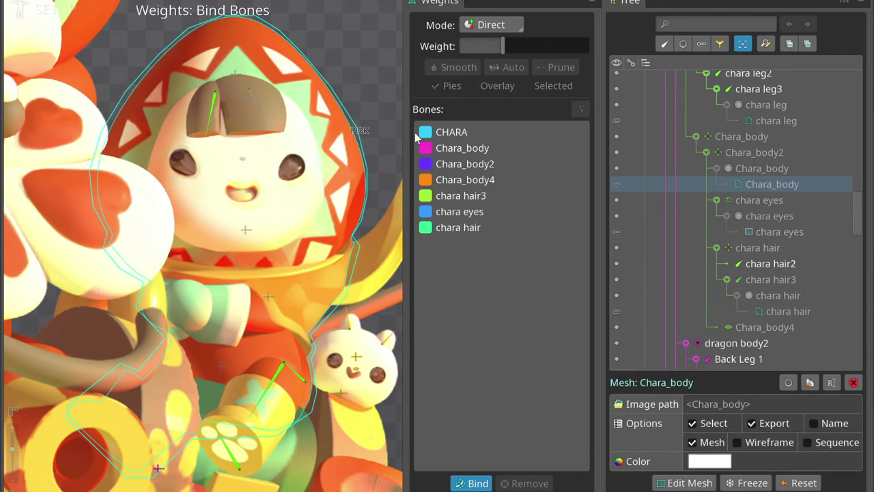
pyautogui.hotkey('ctrl', 's')
pyautogui.click(234, 74)
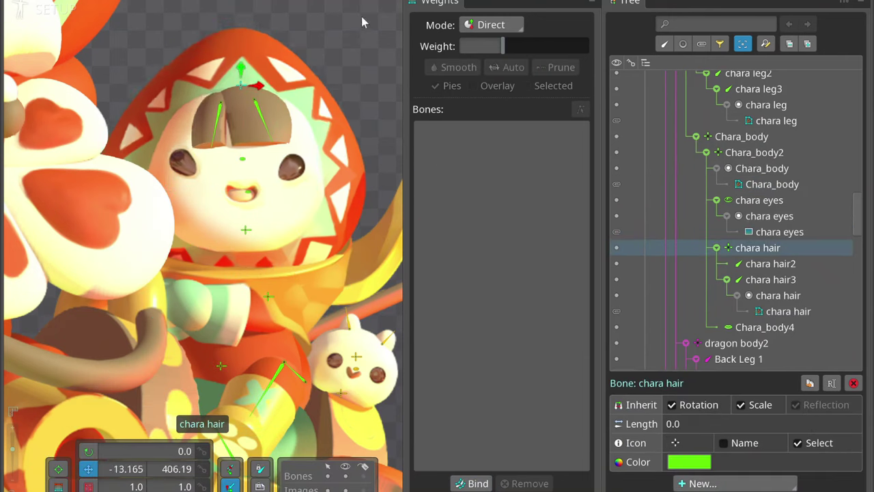
pyautogui.click(243, 159)
# Replace the Chara_body4 bone with a chara mouth bone carrying the chara mouth image, and bind the Chara_body mesh to it.
pyautogui.click(244, 230)
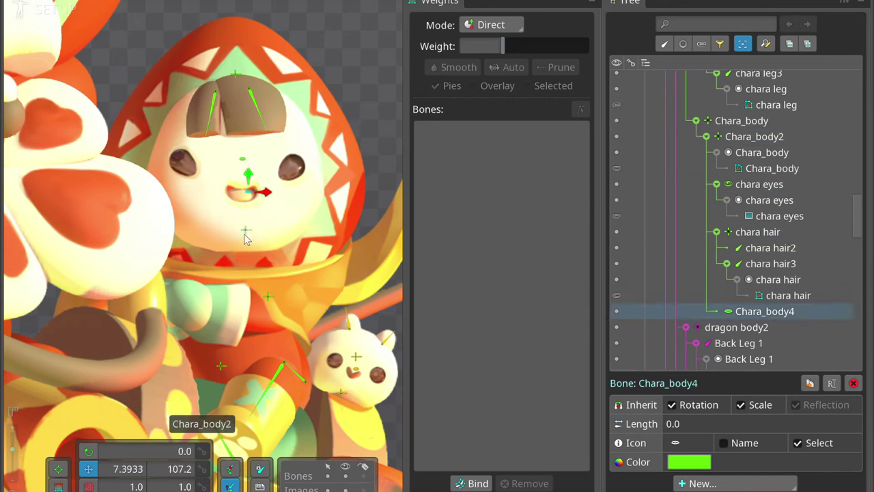
pyautogui.click(244, 231)
pyautogui.click(247, 235)
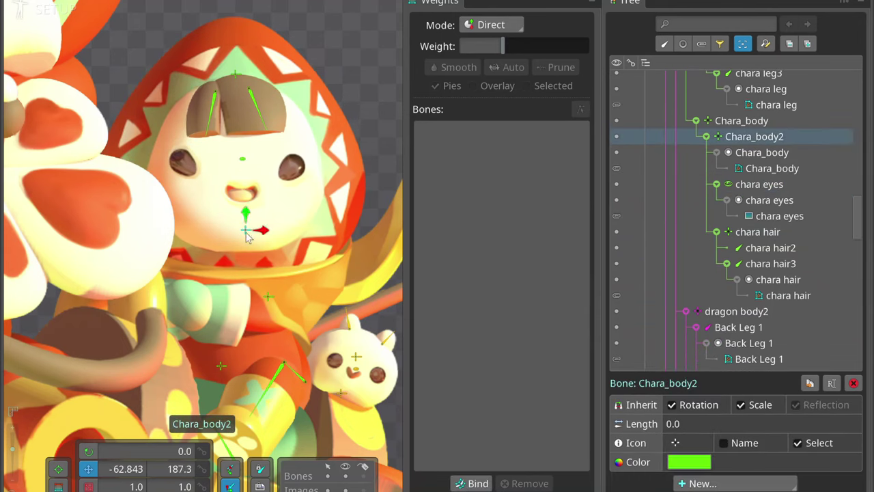
pyautogui.click(243, 190)
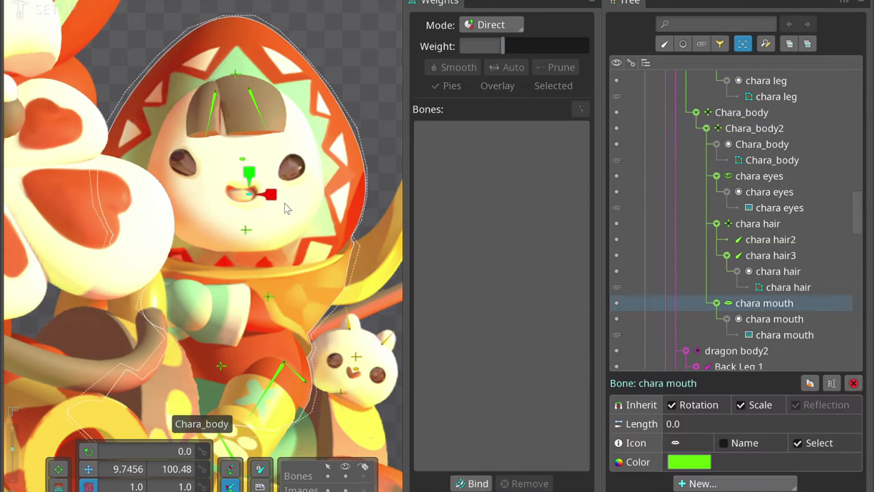
pyautogui.click(276, 217)
pyautogui.click(242, 195)
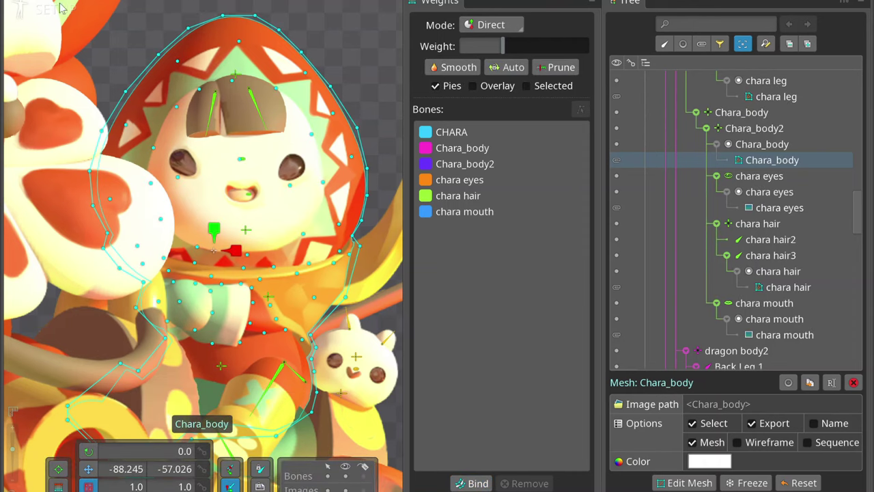
# Weight the Chara_body mesh's head vertices to Chara_body2 at 100% and its torso and arm vertices to Chara_body.
pyautogui.scroll(3, 214, 250)
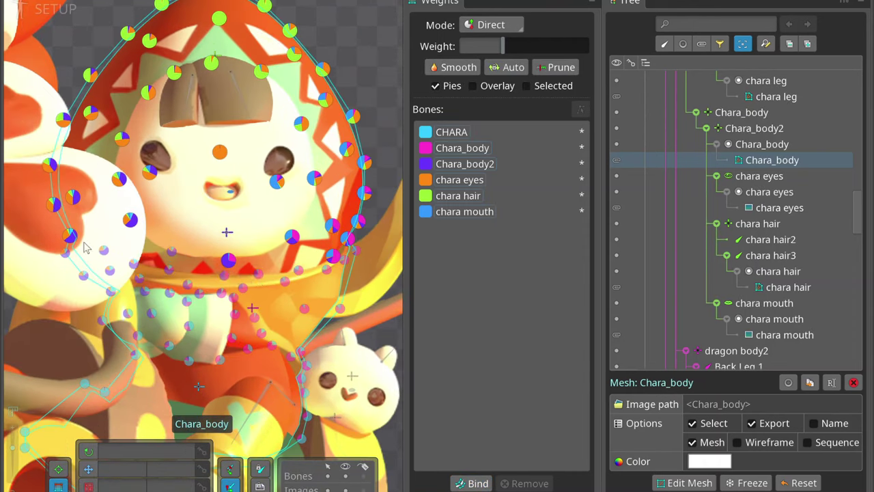
pyautogui.click(301, 272)
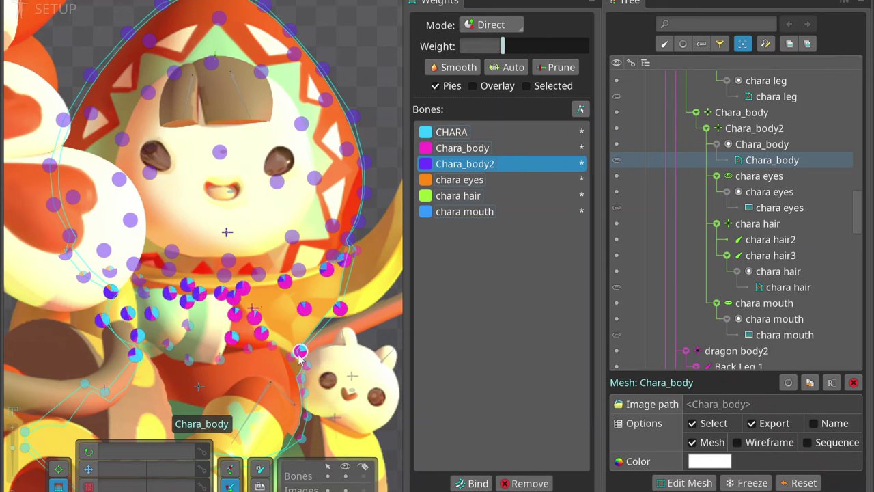
pyautogui.click(462, 147)
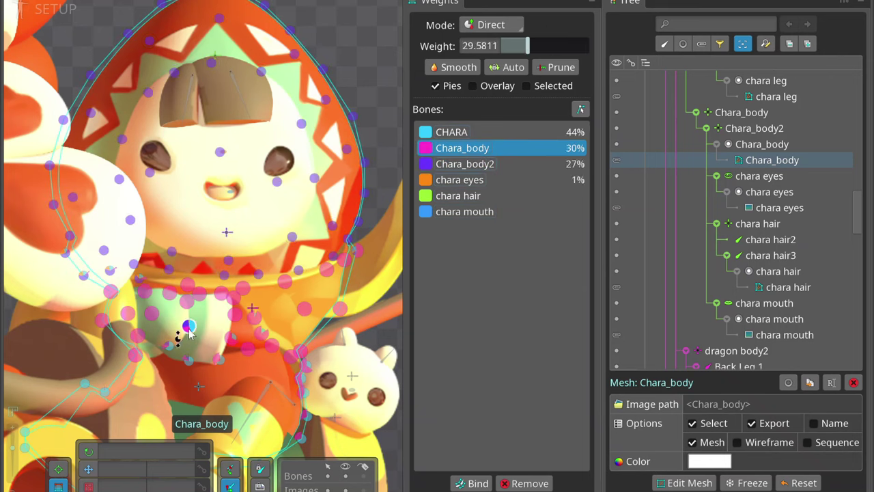
pyautogui.click(329, 272)
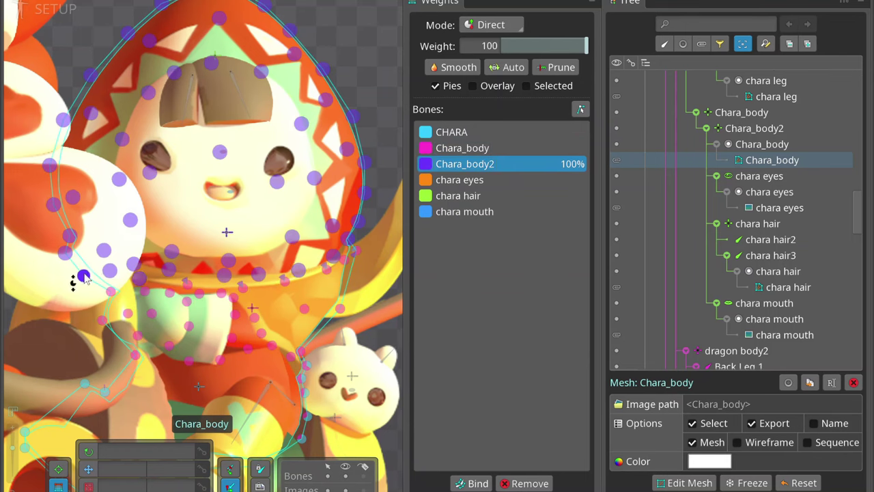
pyautogui.click(304, 309)
# Move the Chara_body and Chara_body2 bones to test the torso and head, and undo the test movement.
pyautogui.click(252, 308)
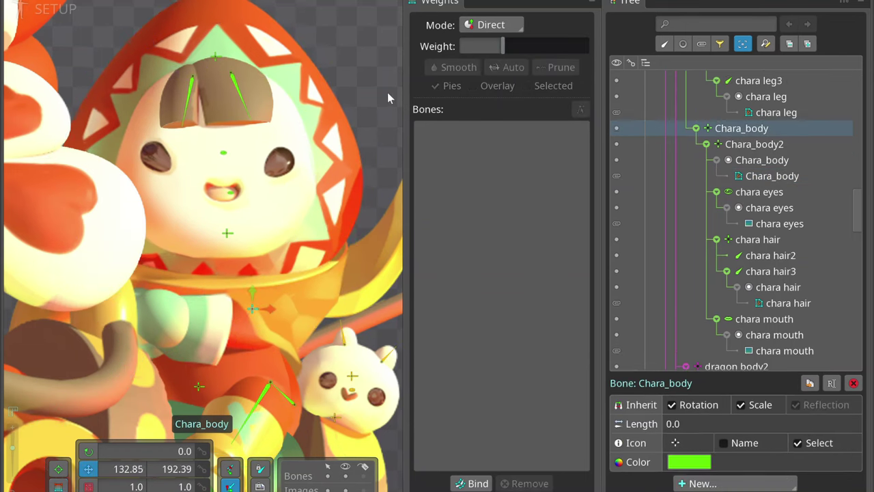
pyautogui.click(226, 235)
pyautogui.moveTo(380, 99); pyautogui.dragTo(403, 68)
pyautogui.press('r')
pyautogui.hotkey('ctrl', 'z')
# Blend the weights of the vertices around the rider's collar between Chara_body and Chara_body2.
pyautogui.click(226, 236)
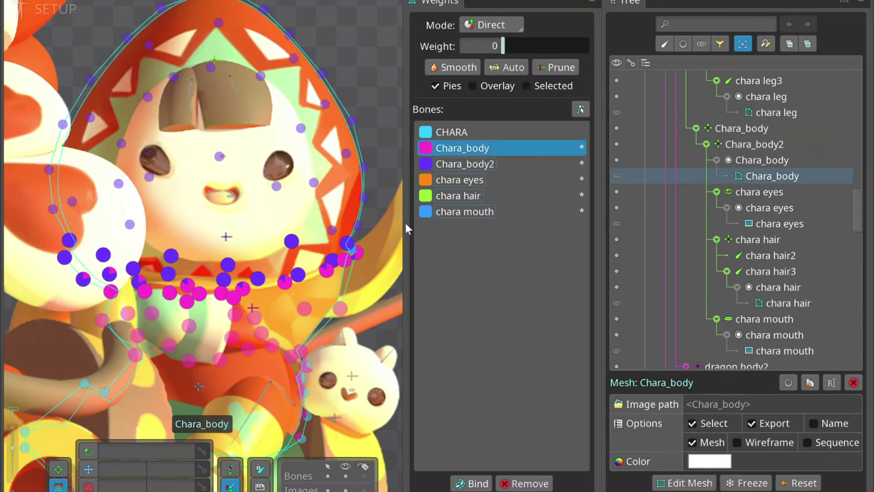
pyautogui.click(466, 164)
pyautogui.moveTo(246, 226); pyautogui.dragTo(299, 215)
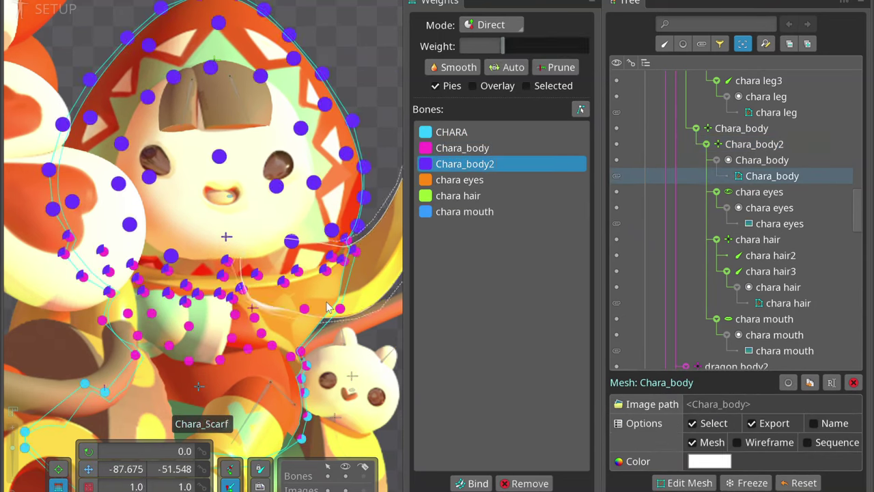
# Move the Chara_body2 bone and select the Chara_body bone to test how the rider's head and torso deform.
pyautogui.click(226, 236)
pyautogui.moveTo(230, 234); pyautogui.dragTo(359, 74)
pyautogui.click(252, 308)
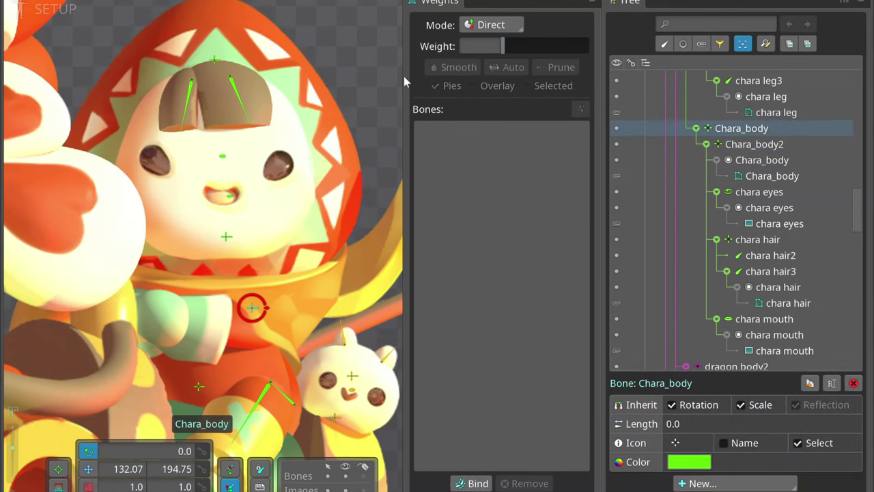
# Weight the Chara_body mesh's face and inner hood vertices about 20% to the chara eyes bone.
pyautogui.click(230, 197)
pyautogui.click(130, 224)
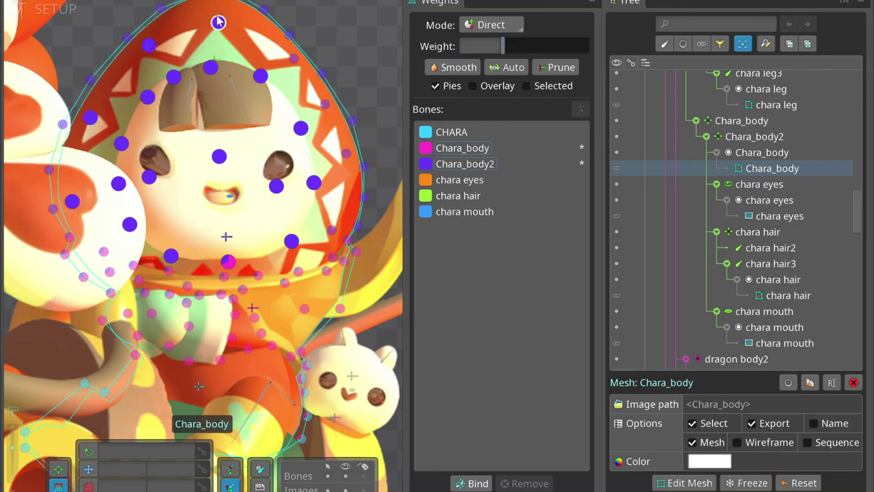
pyautogui.click(459, 180)
pyautogui.moveTo(370, 75); pyautogui.dragTo(373, 48)
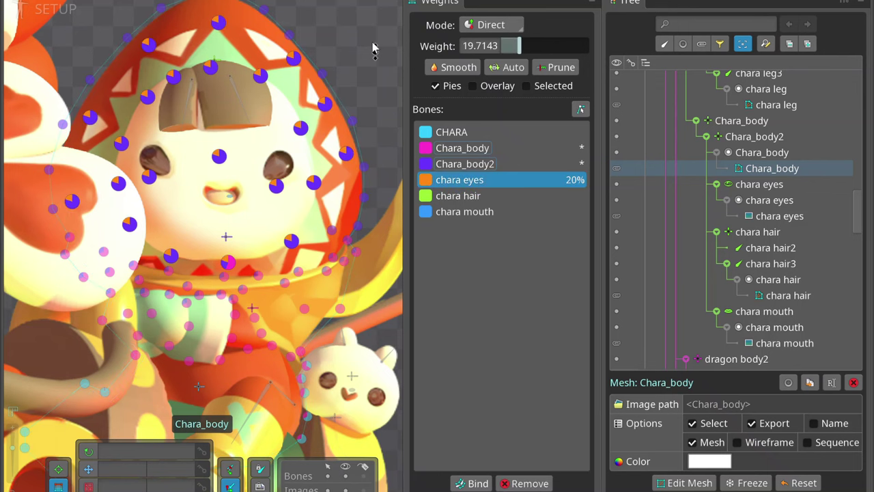
# Raise the chara eyes weight of the inner face vertices to about 47%, and higher still on the central face vertex.
pyautogui.click(175, 78)
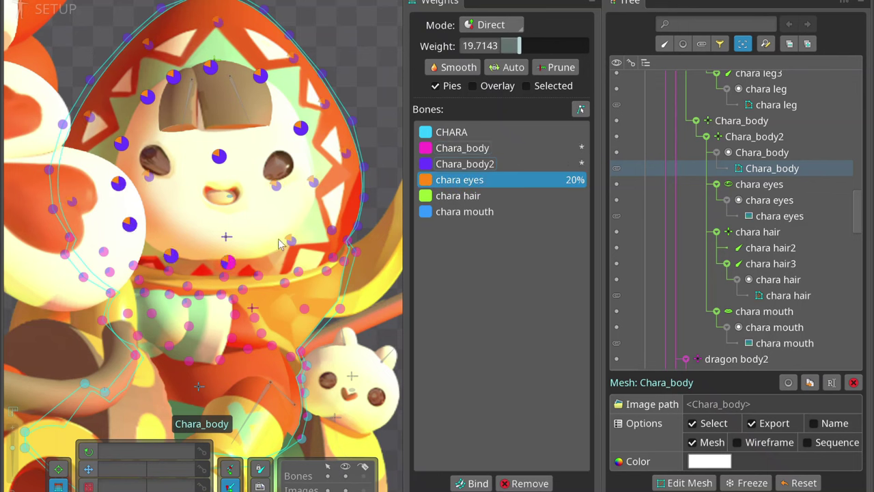
pyautogui.click(218, 158)
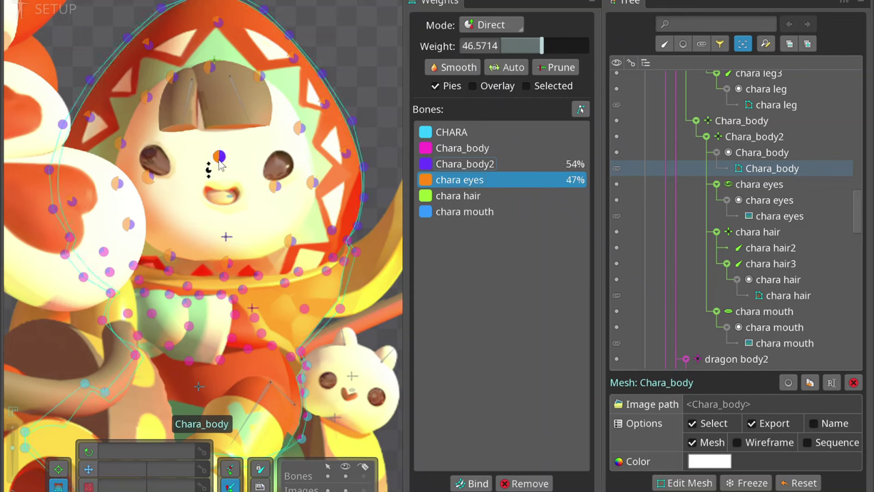
pyautogui.click(355, 68)
pyautogui.moveTo(355, 67)
pyautogui.mouseDown()
pyautogui.moveTo(357, 45)
pyautogui.moveTo(349, 66)
pyautogui.mouseUp()
# Parent the chara hair and chara mouth bones under the chara eyes bone.
pyautogui.hotkey('ctrl', 'z')
pyautogui.hotkey('ctrl', 'z')
pyautogui.hotkey('ctrl', 'z')
pyautogui.hotkey('ctrl', 'z')
pyautogui.hotkey('ctrl', 'z')
pyautogui.hotkey('ctrl', 'z')
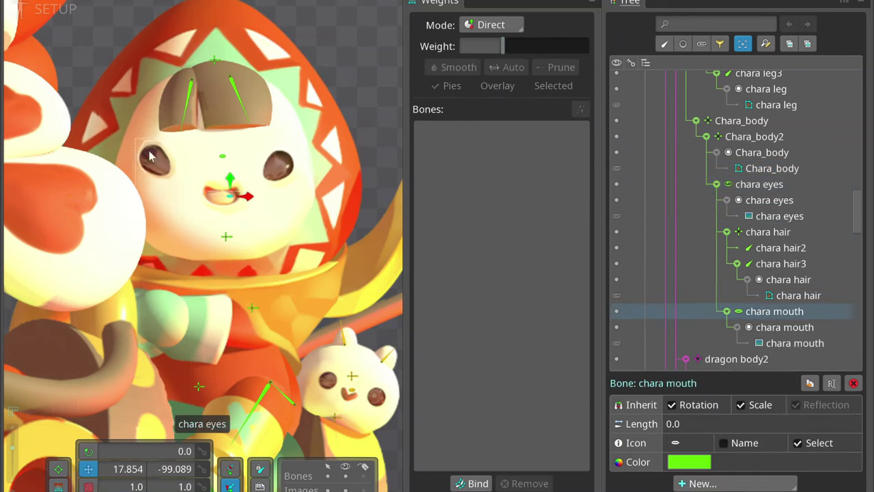
# Move the chara eyes bone to test how the rider's face follows it.
pyautogui.hotkey('ctrl', 'z')
pyautogui.hotkey('ctrl', 'z')
pyautogui.hotkey('ctrl', 'z')
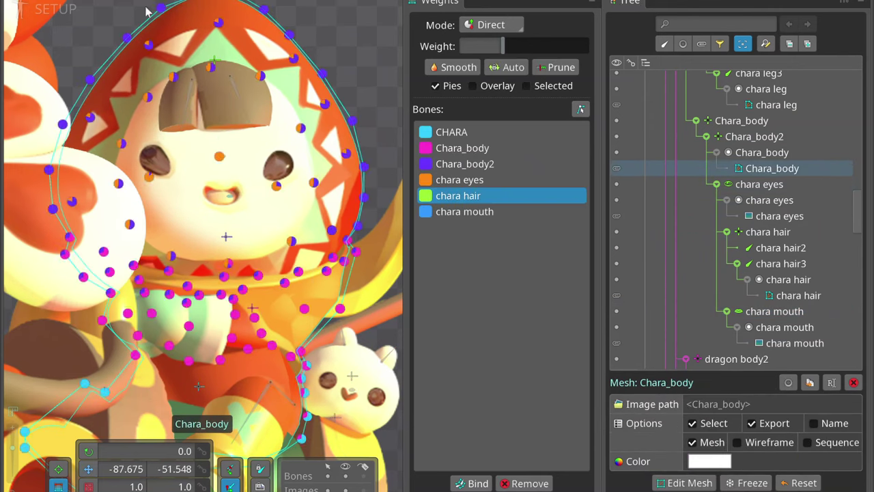
pyautogui.press('Escape')
pyautogui.hotkey('ctrl', 'z')
pyautogui.hotkey('ctrl', 'z')
pyautogui.hotkey('ctrl', 'z')
pyautogui.hotkey('ctrl', 'z')
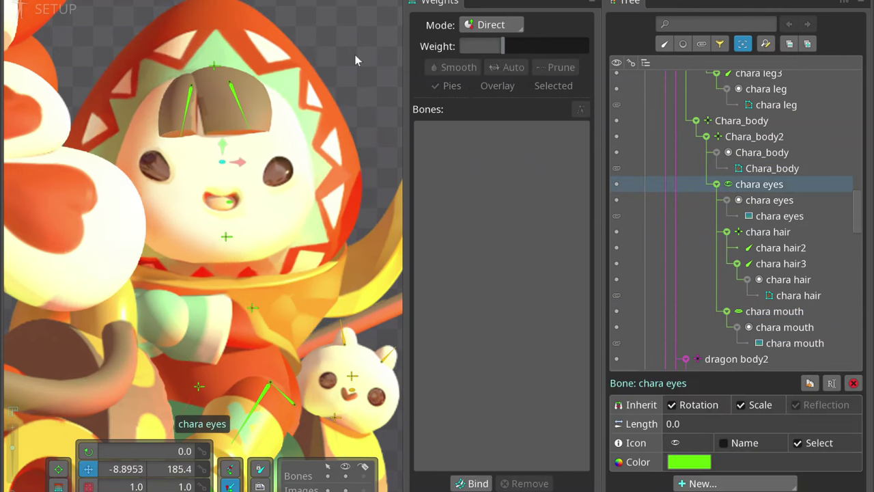
# Weight the three Chara_body mesh vertices along the top of the rider's fringe mostly to the chara hair bone.
pyautogui.hotkey('ctrl', 'z')
pyautogui.hotkey('ctrl', 'z')
pyautogui.hotkey('ctrl', 'z')
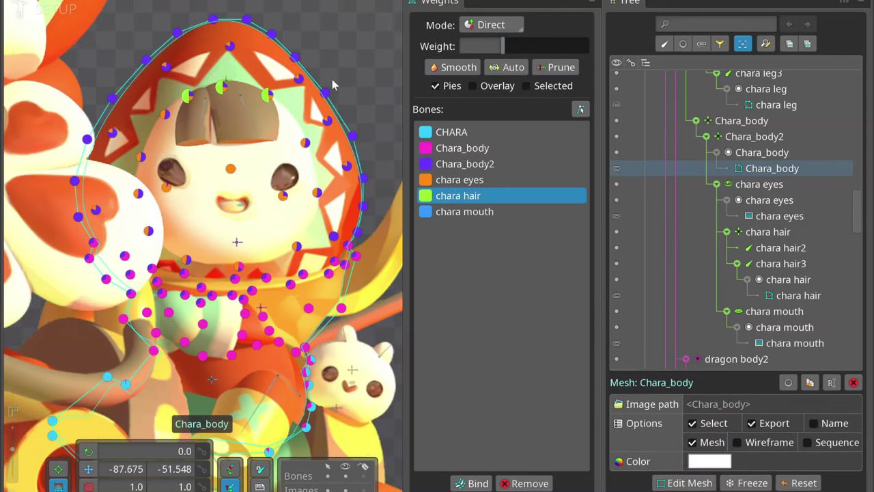
pyautogui.moveTo(334, 85); pyautogui.dragTo(344, 52)
pyautogui.hotkey('ctrl', 'z')
pyautogui.hotkey('ctrl', 'z')
pyautogui.hotkey('ctrl', 'z')
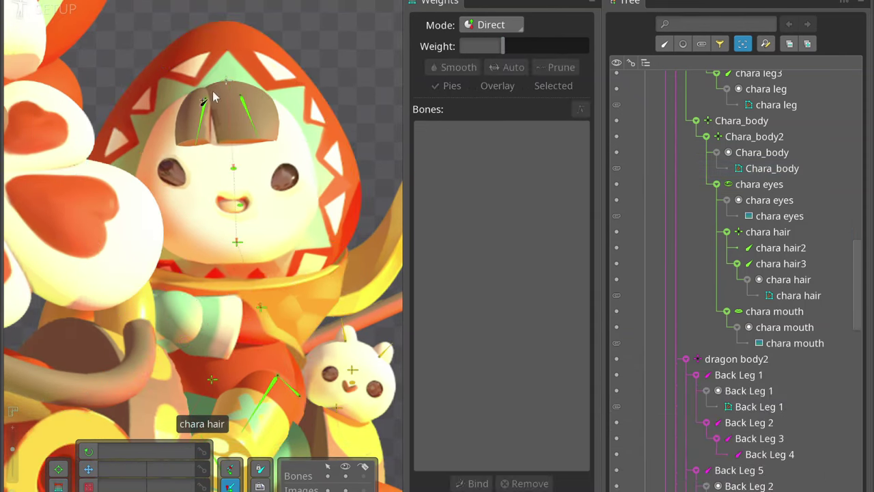
pyautogui.hotkey('ctrl', 'z')
pyautogui.hotkey('ctrl', 'z')
pyautogui.hotkey('ctrl', 'z')
pyautogui.hotkey('ctrl', 'z')
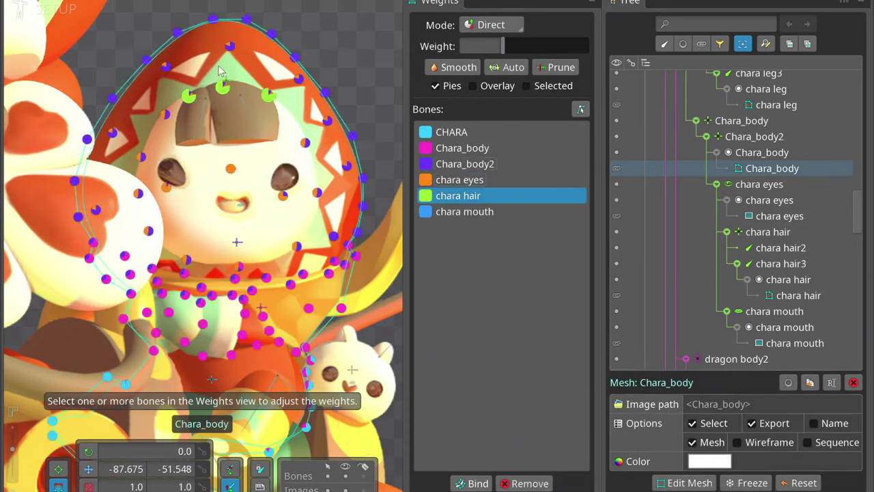
# Move the chara eyes bone in different directions and inspect the chara mouth bone to test the weighted face.
pyautogui.hotkey('ctrl', 'z')
pyautogui.hotkey('ctrl', 'z')
pyautogui.hotkey('ctrl', 'z')
pyautogui.hotkey('ctrl', 'z')
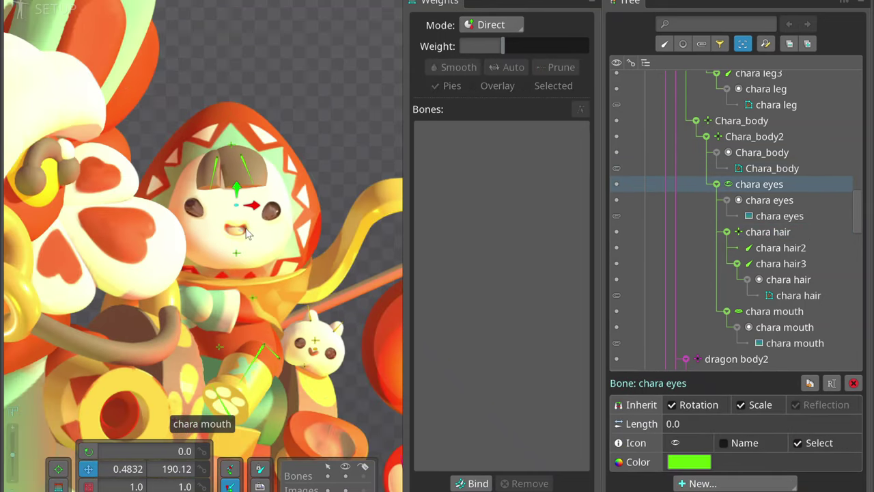
pyautogui.hotkey('ctrl', 'z')
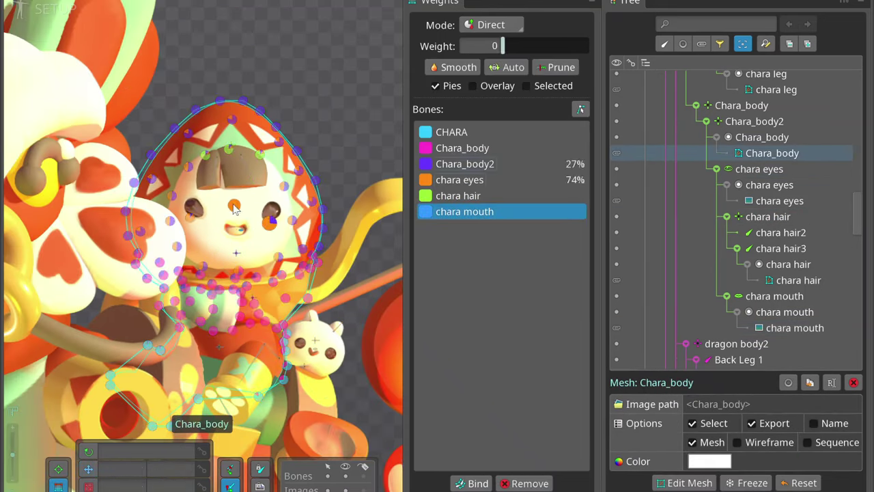
pyautogui.hotkey('ctrl', 'z')
pyautogui.hotkey('ctrl', 'z')
pyautogui.hotkey('ctrl', 'z')
pyautogui.hotkey('ctrl', 'z')
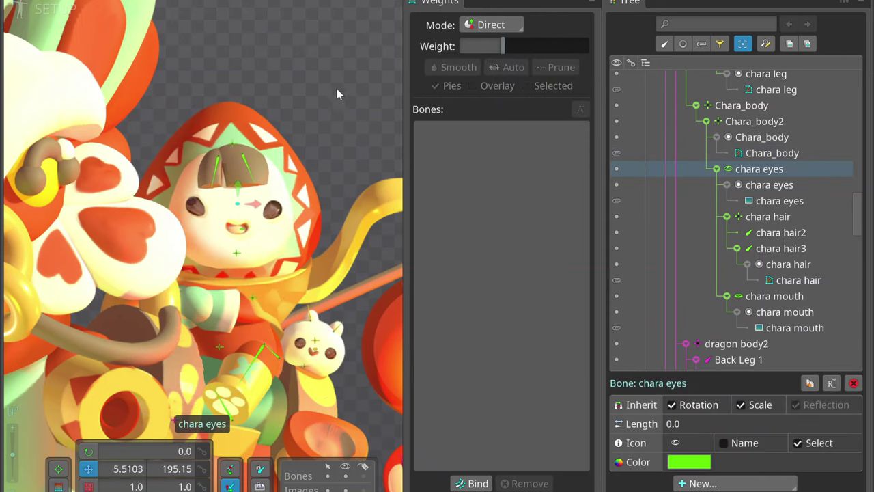
pyautogui.hotkey('ctrl', 'z')
pyautogui.hotkey('ctrl', 'z')
# Draw a bone about 783 long for the lantern stick mesh, from the stick's lower end to its tip.
pyautogui.scroll(-4, 205, 198)
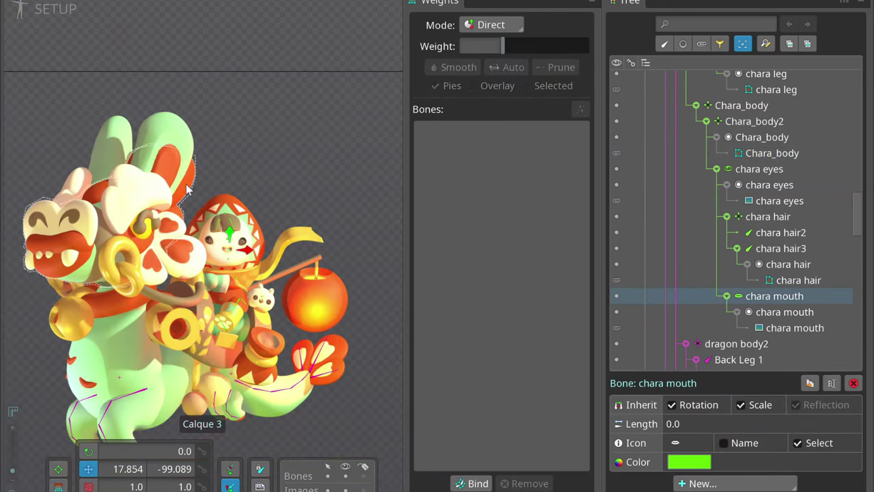
pyautogui.scroll(3, 234, 202)
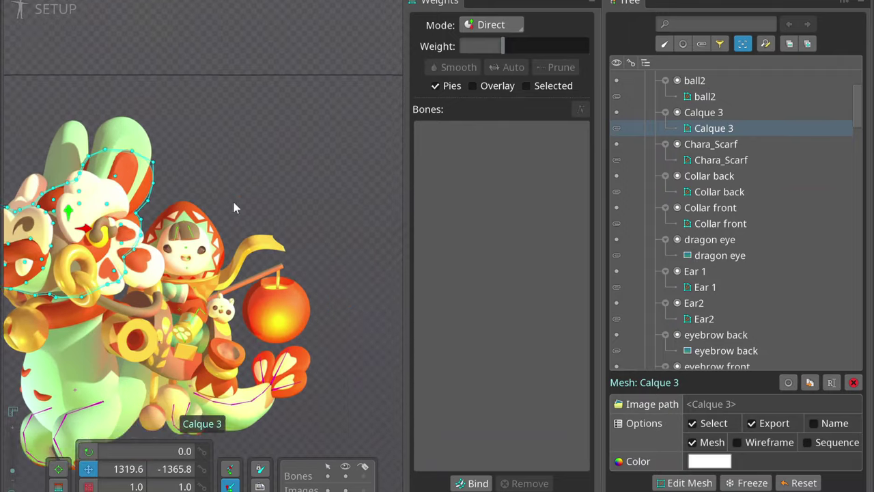
pyautogui.click(321, 270)
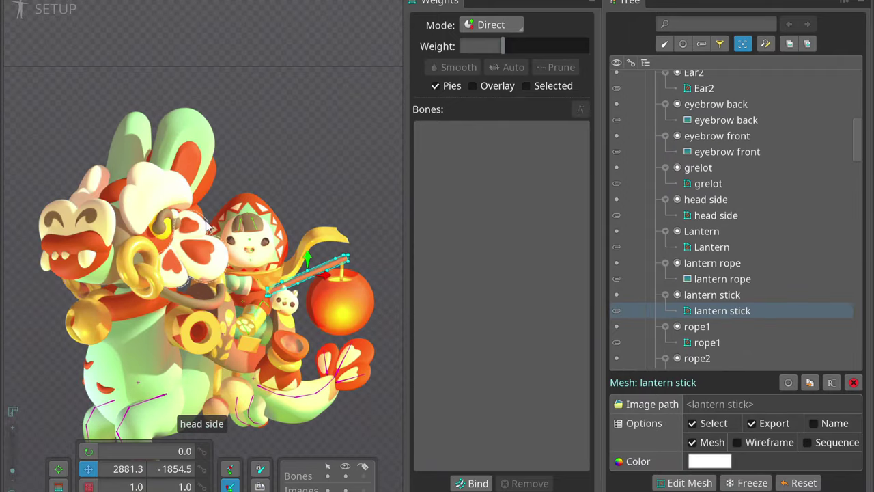
pyautogui.click(222, 334)
pyautogui.click(690, 461)
pyautogui.click(345, 276)
pyautogui.click(171, 418)
pyautogui.press('Escape')
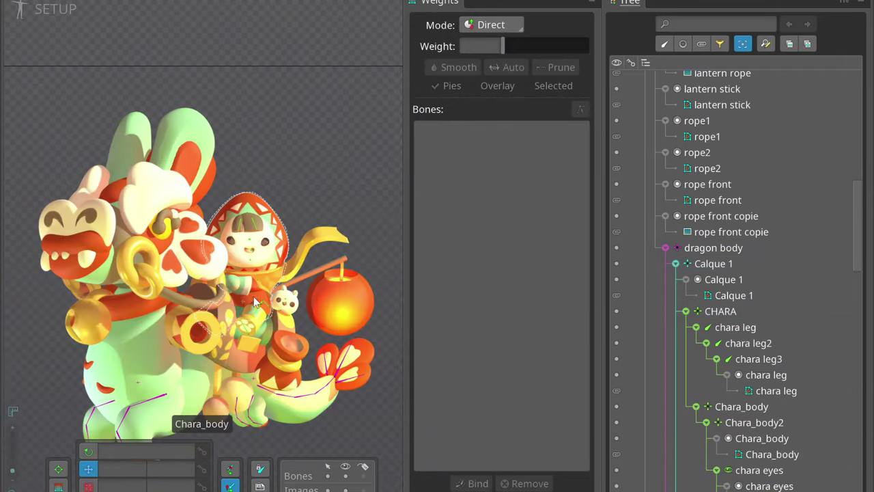
pyautogui.moveTo(269, 287); pyautogui.dragTo(349, 258)
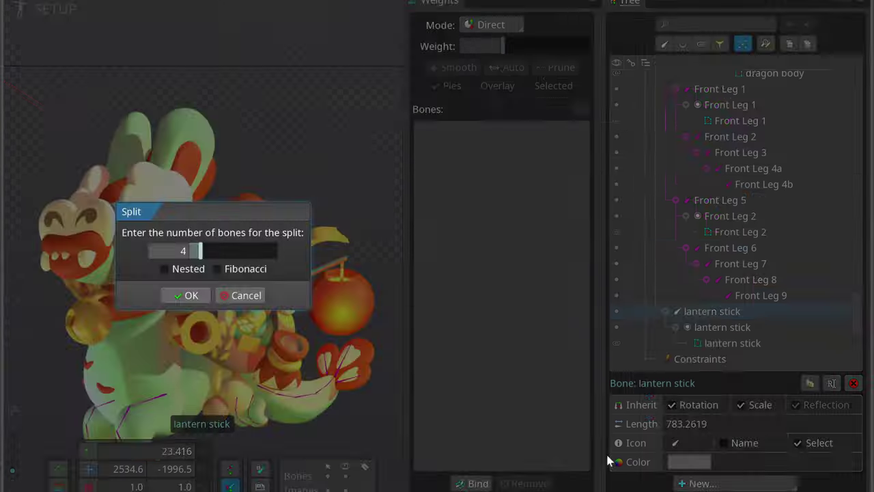
# Split the lantern stick bone into 3 bones and nest them as a chain from lantern stick1 to lantern stick3.
pyautogui.write('3')
pyautogui.press('Return')
pyautogui.hotkey('ctrl', 'z')
pyautogui.hotkey('ctrl', 'shift', 'z')
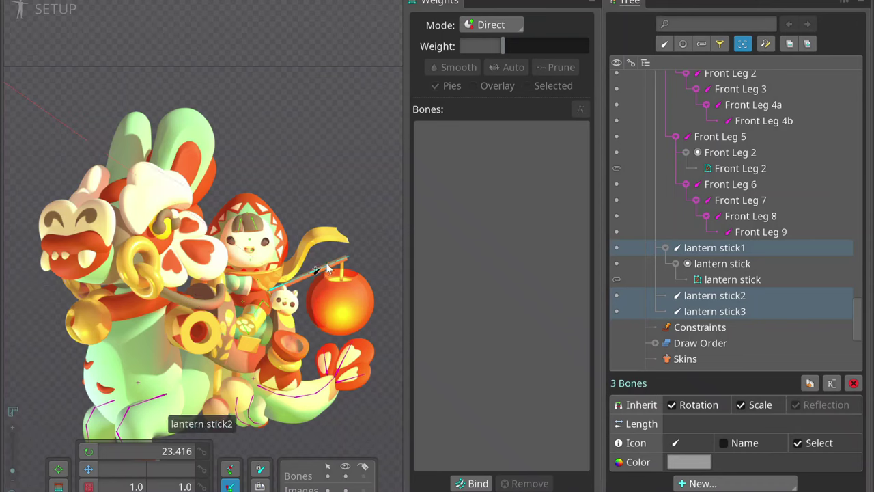
pyautogui.moveTo(714, 310)
pyautogui.mouseDown()
pyautogui.moveTo(733, 252)
pyautogui.moveTo(715, 295)
pyautogui.mouseUp()
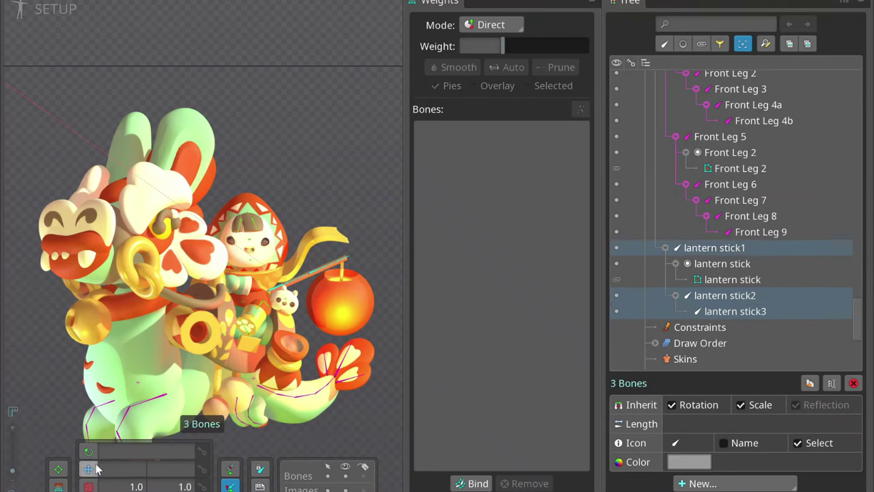
# Bind the lantern stick mesh to its three bones and rotate the chain to test the bend.
pyautogui.click(732, 280)
pyautogui.click(478, 482)
pyautogui.click(478, 483)
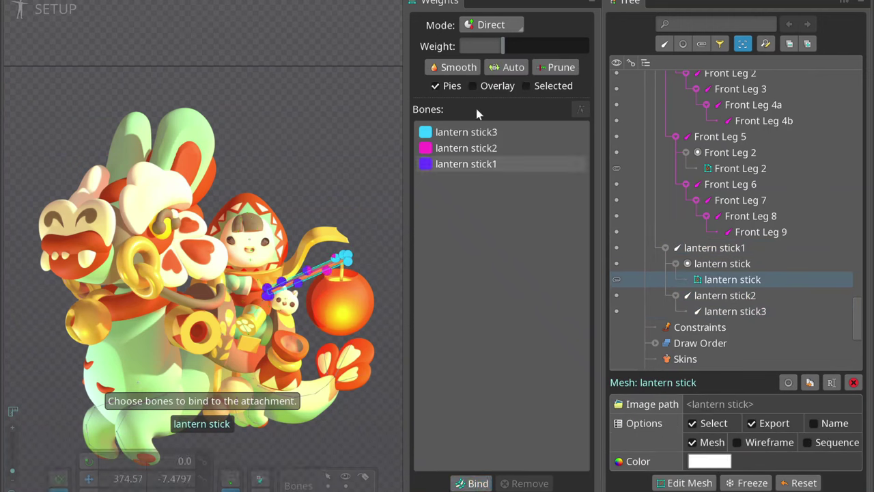
pyautogui.press('Escape')
pyautogui.click(88, 470)
pyautogui.hotkey('ctrl', 'z')
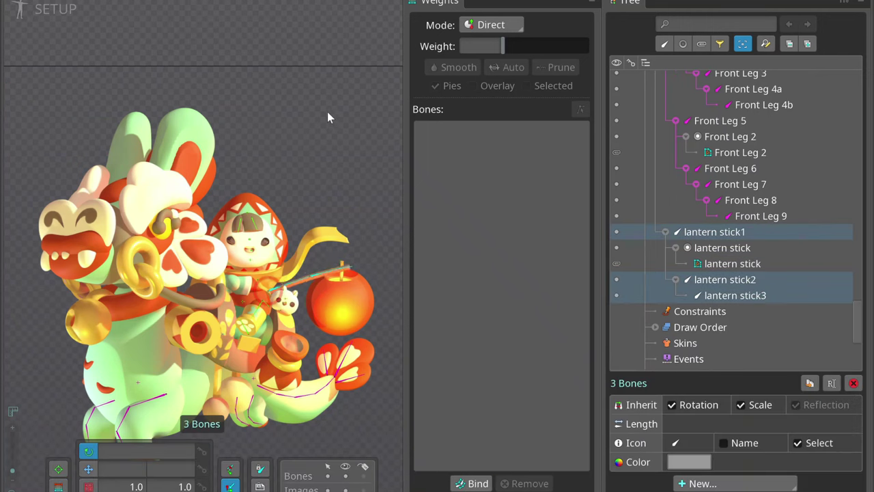
# Draw a bone down the lantern rope as a child of lantern stick3 and split it into 3 bones.
pyautogui.click(345, 261)
pyautogui.scroll(4, 345, 262)
pyautogui.moveTo(263, 232); pyautogui.dragTo(258, 287)
pyautogui.hotkey('ctrl', 'z')
pyautogui.hotkey('ctrl', 'z')
pyautogui.hotkey('ctrl', 'v')
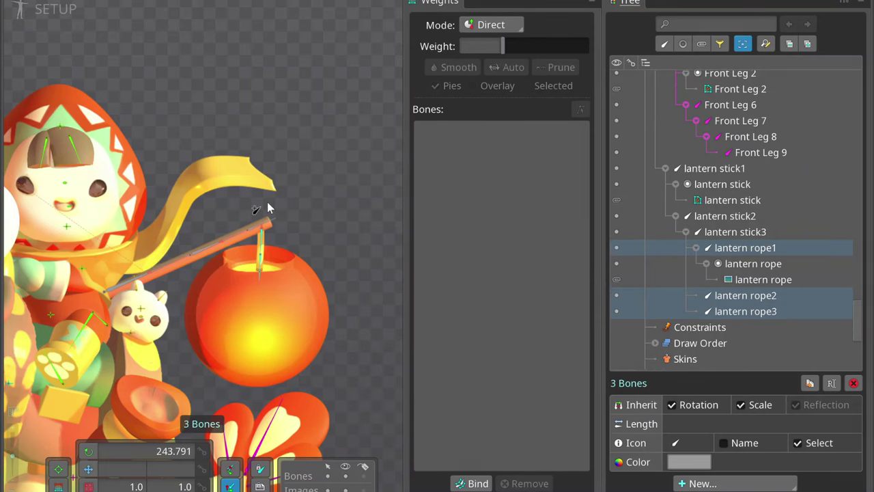
# Convert the lantern rope image to a mesh and add vertices along both of its long edges.
pyautogui.click(256, 258)
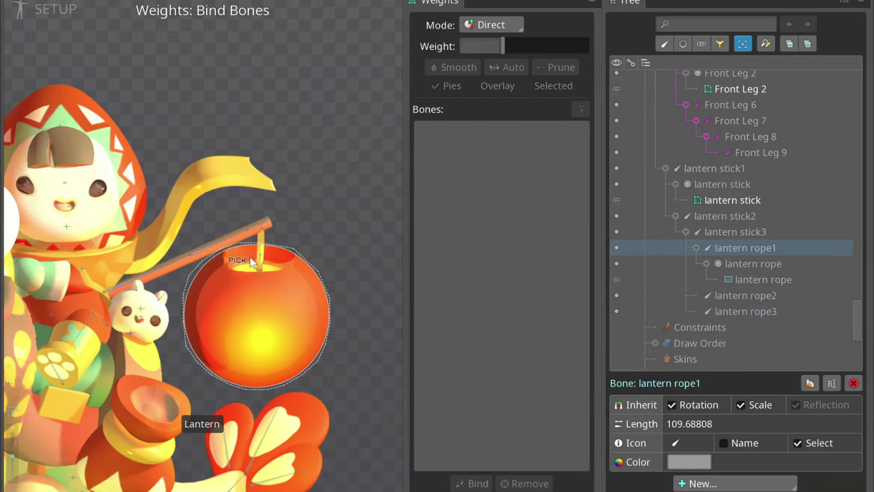
pyautogui.click(252, 263)
pyautogui.scroll(2, 252, 263)
pyautogui.click(666, 462)
pyautogui.click(687, 483)
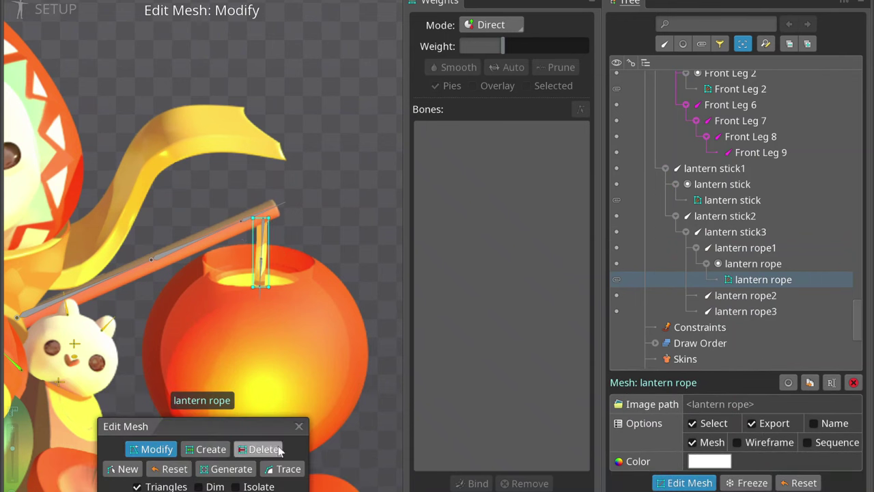
pyautogui.scroll(2, 272, 283)
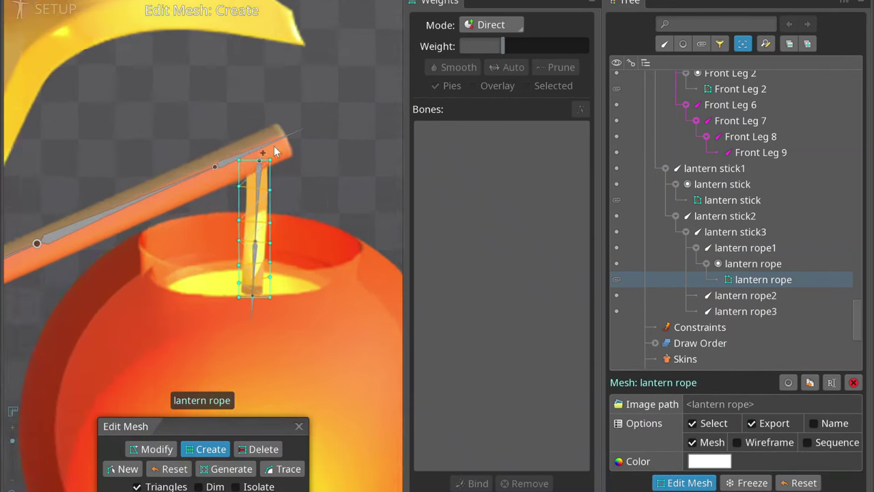
pyautogui.click(299, 426)
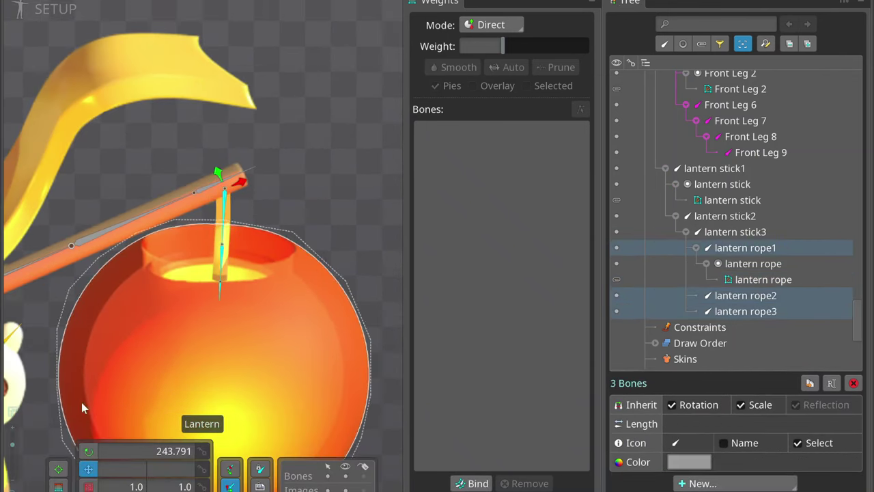
# Nest lantern rope2 under lantern rope1 and lantern rope3 under lantern rope2, and select the chain to test its rotation.
pyautogui.click(744, 295)
pyautogui.hotkey('ctrl', 'z')
pyautogui.hotkey('ctrl', 'z')
pyautogui.hotkey('ctrl', 'z')
pyautogui.hotkey('ctrl', 'z')
pyautogui.hotkey('ctrl', 'z')
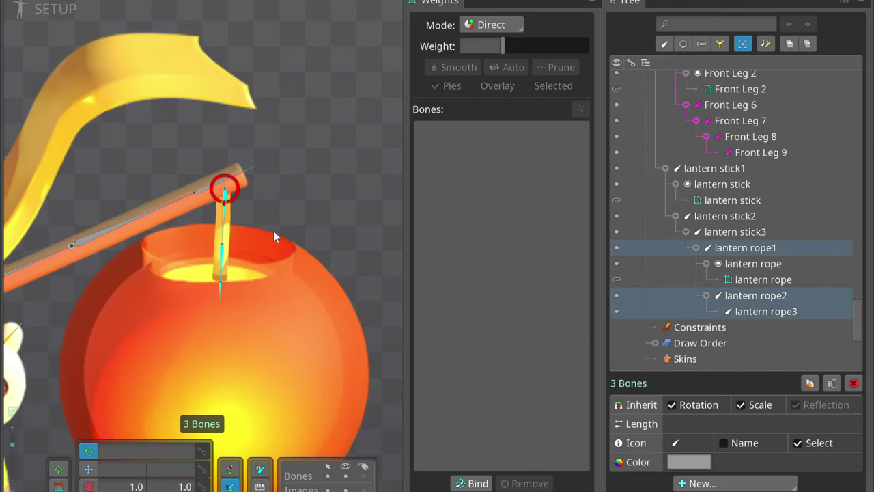
pyautogui.hotkey('ctrl', 'z')
pyautogui.hotkey('ctrl', 'y')
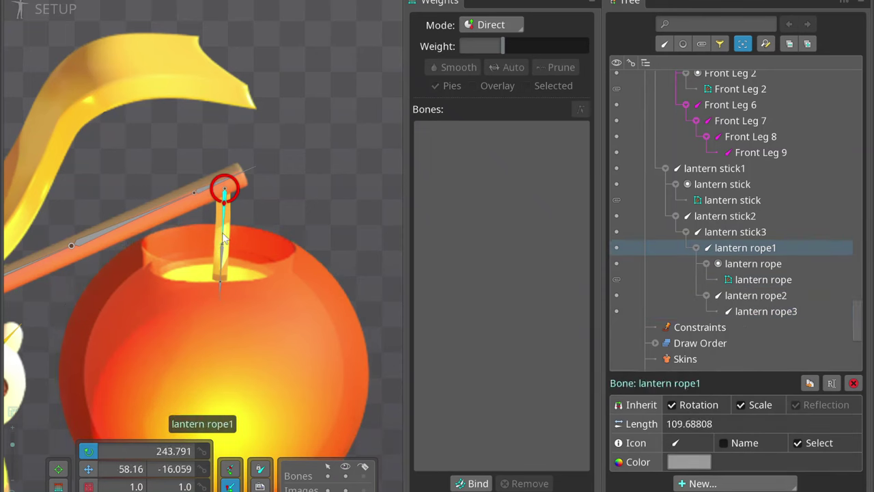
pyautogui.hotkey('ctrl', 'y')
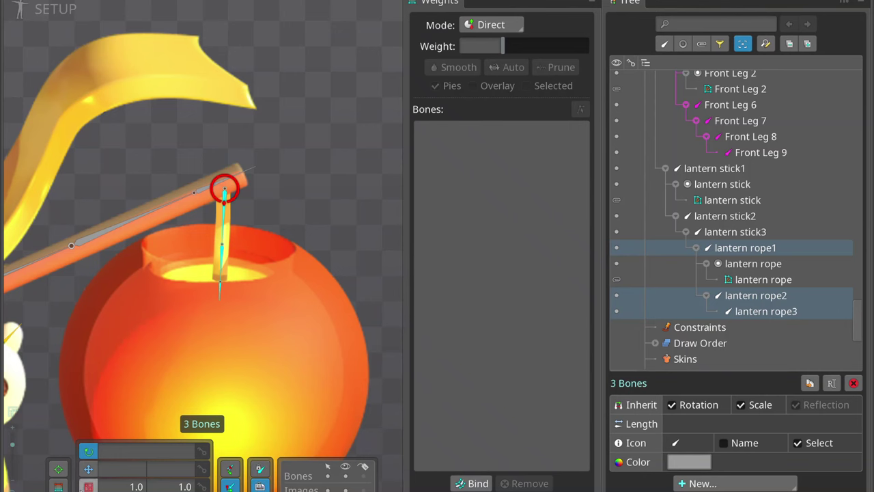
# Shorten the lantern rope bones so the three-bone chain fits within the rope.
pyautogui.hotkey('ctrl', 'z')
pyautogui.hotkey('ctrl', 'z')
pyautogui.hotkey('ctrl', 'z')
pyautogui.hotkey('ctrl', 'z')
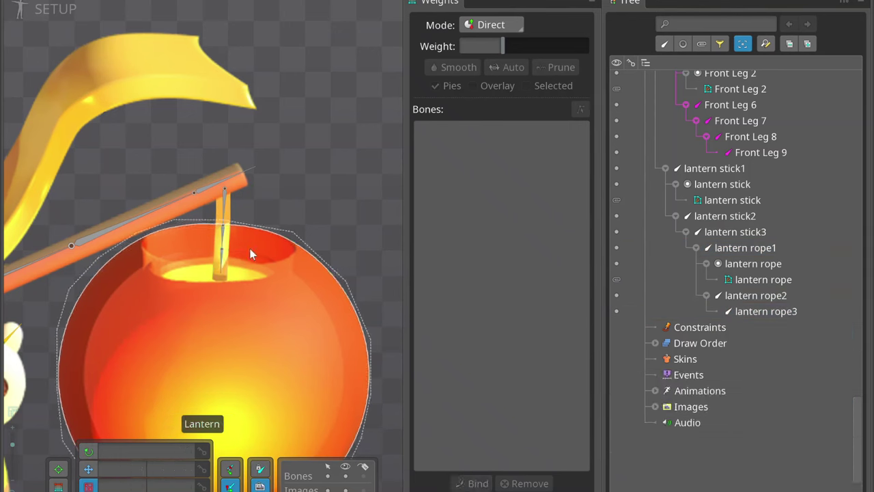
# Bind the lantern rope mesh to lantern rope1, lantern rope2 and lantern rope3.
pyautogui.hotkey('ctrl', 'z')
pyautogui.hotkey('ctrl', 'z')
pyautogui.hotkey('ctrl', 'z')
pyautogui.hotkey('ctrl', 'z')
pyautogui.hotkey('ctrl', 'y')
pyautogui.hotkey('ctrl', 'z')
pyautogui.click(229, 208)
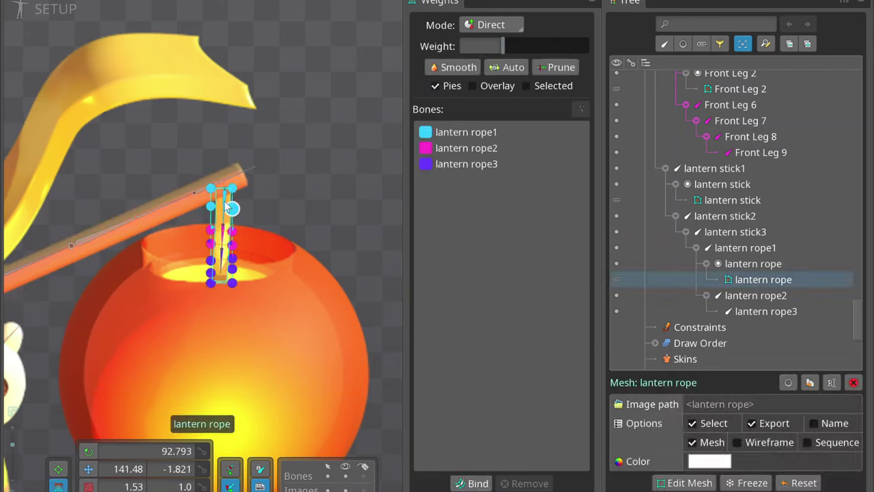
# Test the rotation of the three-bone lantern rope chain and undo the pose changes.
pyautogui.hotkey('ctrl', 'z')
pyautogui.hotkey('ctrl', 'z')
pyautogui.hotkey('ctrl', 'z')
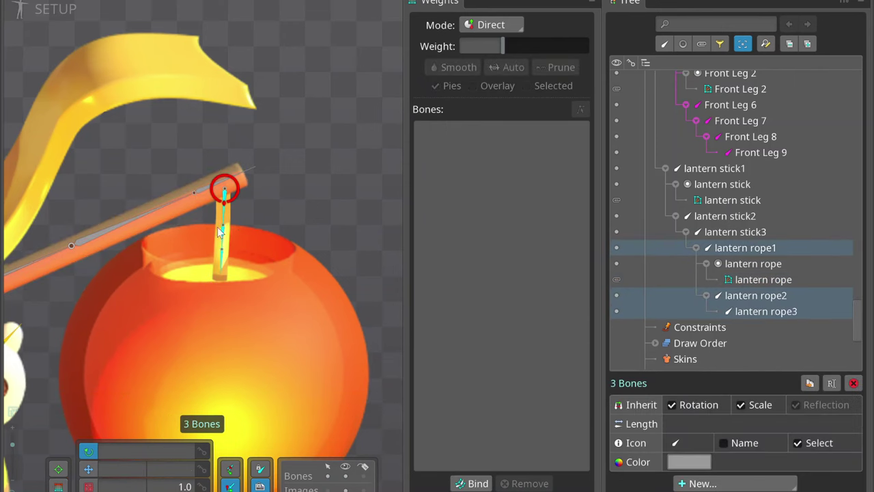
pyautogui.hotkey('ctrl', 'z')
pyautogui.click(231, 213)
pyautogui.hotkey('ctrl', 'z')
pyautogui.hotkey('ctrl', 'z')
pyautogui.hotkey('ctrl', 'z')
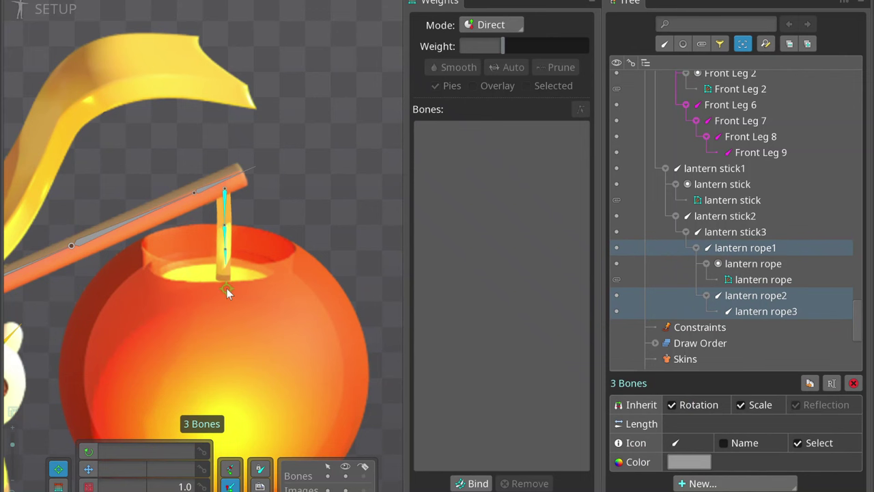
# Create a Lantern bone near the lantern's opening under lantern rope3, and a child bone Lantern2 in the lantern's centre.
pyautogui.scroll(-3, 214, 227)
pyautogui.click(212, 239)
pyautogui.keyDown('ctrl'); pyautogui.click(213, 238); pyautogui.keyUp('ctrl')
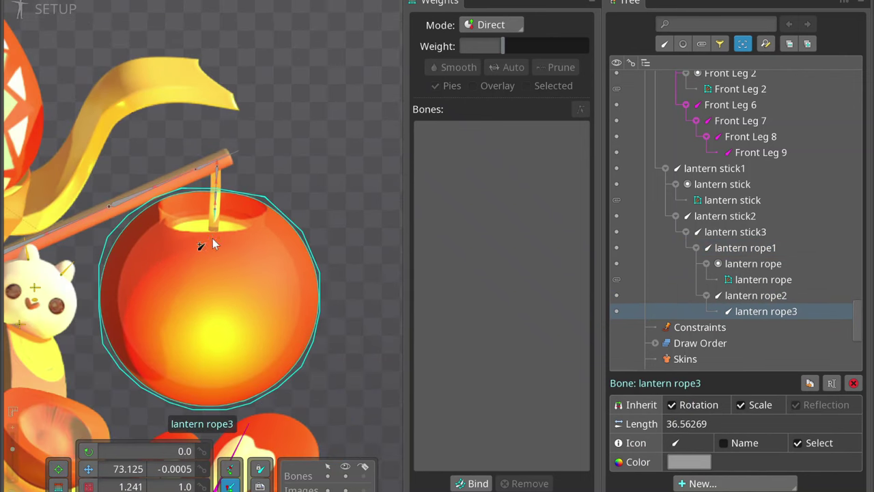
pyautogui.click(213, 238)
pyautogui.scroll(1, 213, 239)
pyautogui.click(212, 314)
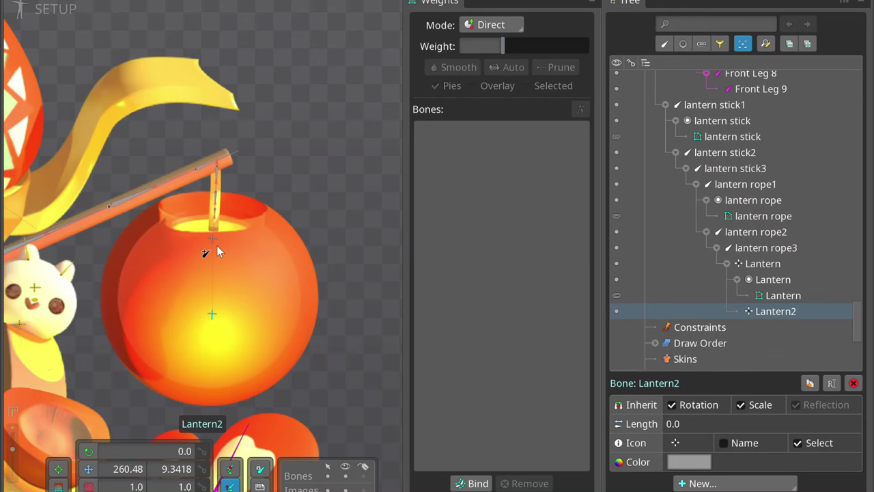
# Bind the Lantern mesh to the Lantern and Lantern2 bones.
pyautogui.scroll(-1, 217, 246)
pyautogui.moveTo(216, 245); pyautogui.dragTo(273, 209)
pyautogui.click(277, 215)
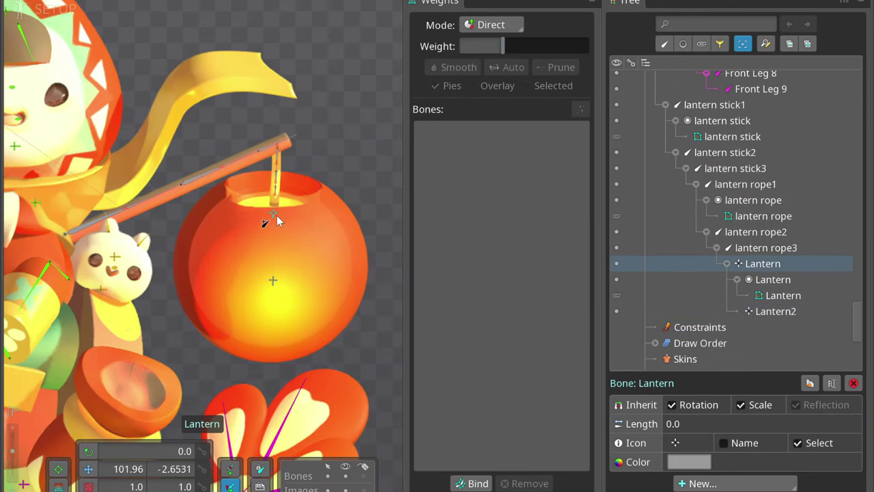
pyautogui.keyDown('ctrl'); pyautogui.click(273, 280); pyautogui.keyUp('ctrl')
pyautogui.click(472, 483)
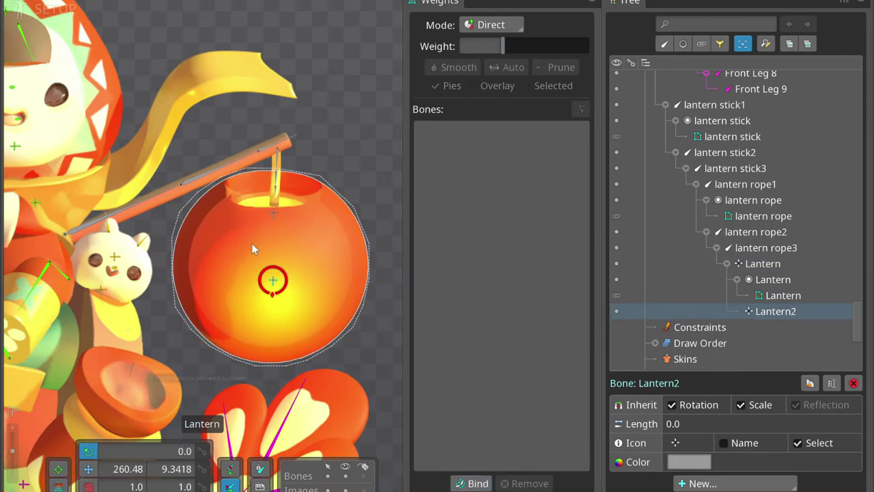
pyautogui.click(284, 282)
# Select the lantern's inner vertices and shift their weights toward Lantern2, leaving the outer contour on Lantern.
pyautogui.moveTo(241, 199); pyautogui.dragTo(266, 240)
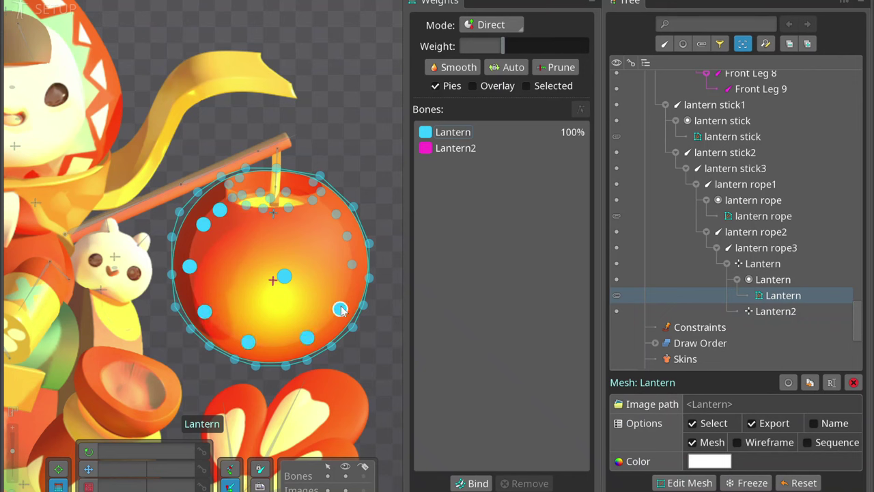
pyautogui.click(455, 147)
pyautogui.moveTo(381, 198)
pyautogui.mouseDown()
pyautogui.moveTo(366, 191)
pyautogui.moveTo(378, 73)
pyautogui.mouseUp()
# Test the lantern's deformation by moving the Lantern2 bone, and undo the move.
pyautogui.click(311, 168)
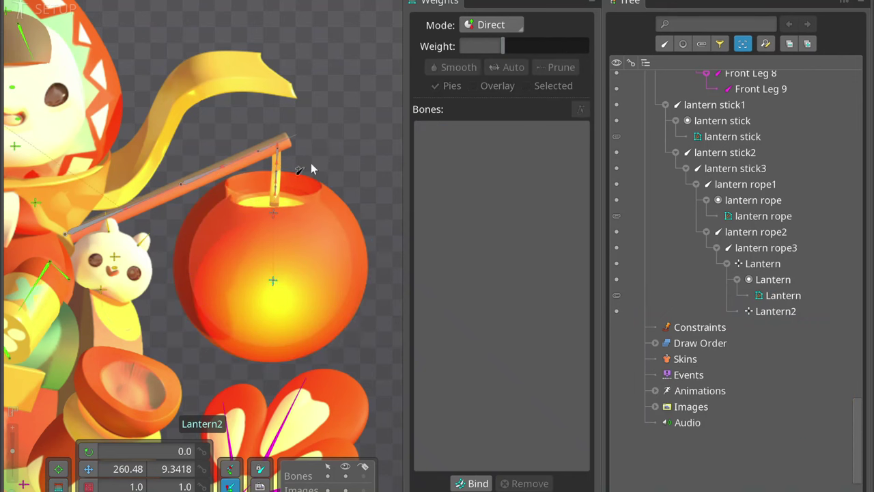
pyautogui.click(87, 452)
pyautogui.press('b')
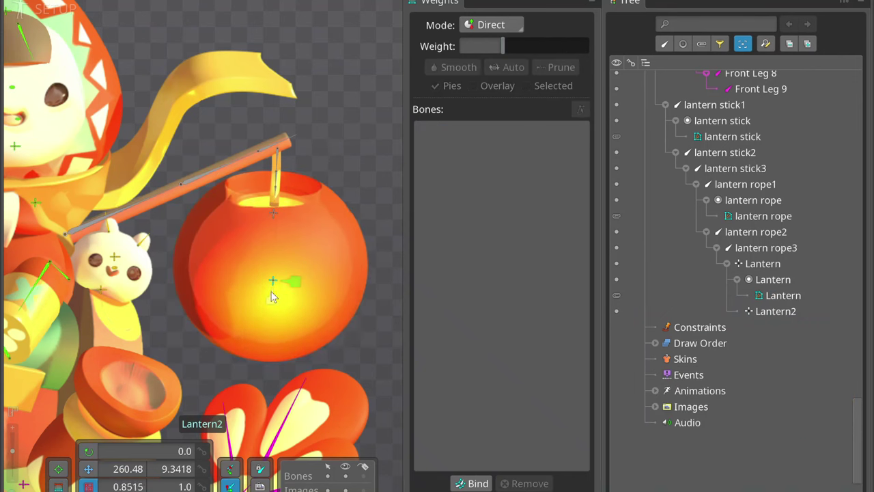
pyautogui.moveTo(386, 144)
pyautogui.mouseDown()
pyautogui.moveTo(377, 137)
pyautogui.moveTo(385, 160)
pyautogui.mouseUp()
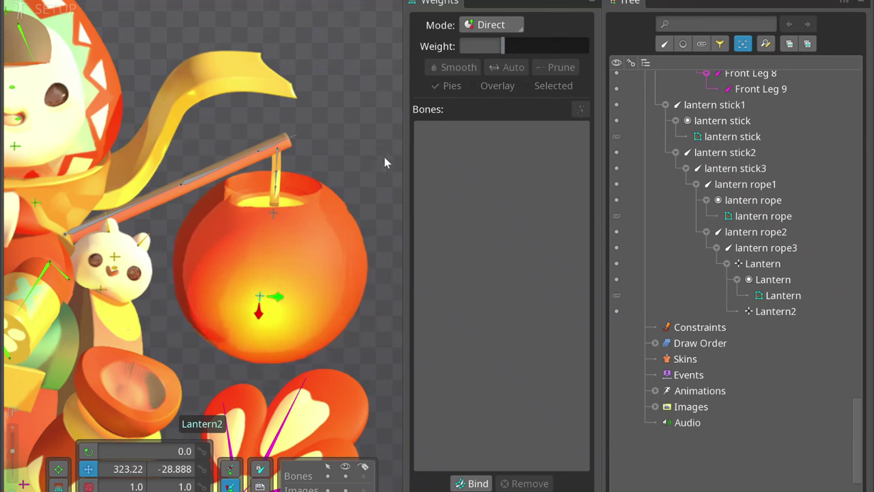
pyautogui.hotkey('ctrl', 'z')
# Give the vertices around the lantern's opening a partial Lantern2 weight.
pyautogui.click(316, 205)
pyautogui.moveTo(316, 205); pyautogui.dragTo(369, 186)
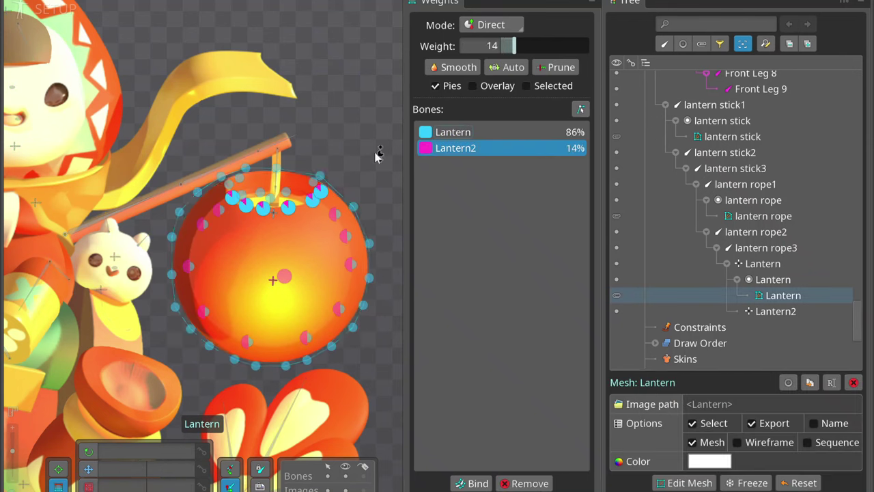
pyautogui.click(379, 140)
pyautogui.moveTo(379, 137); pyautogui.dragTo(308, 205)
pyautogui.hotkey('ctrl', 'z')
pyautogui.click(308, 205)
pyautogui.moveTo(397, 158); pyautogui.dragTo(264, 205)
# Move the Lantern2 bone slightly to check the lantern's weighting, and clear the selection.
pyautogui.click(273, 280)
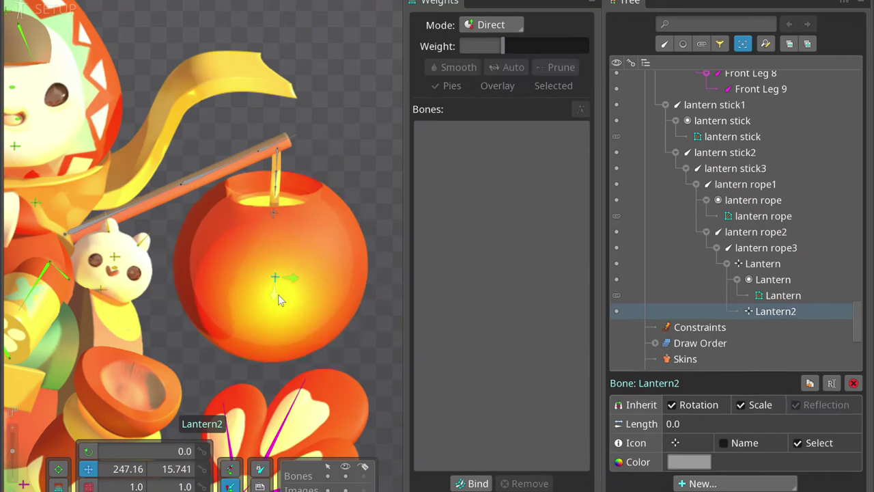
pyautogui.scroll(-3, 255, 203)
pyautogui.click(256, 237)
pyautogui.press('Escape')
pyautogui.scroll(-3, 89, 152)
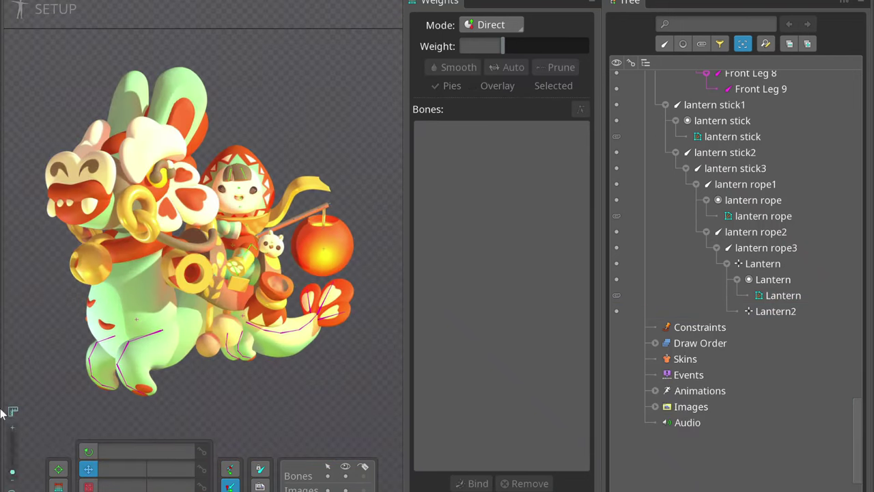
# Under Calque 1, create the rope2 and rope3 bones down the rope above the larger ball, with a ball2 bone in the ball.
pyautogui.click(264, 287)
pyautogui.scroll(3, 205, 277)
pyautogui.click(179, 279)
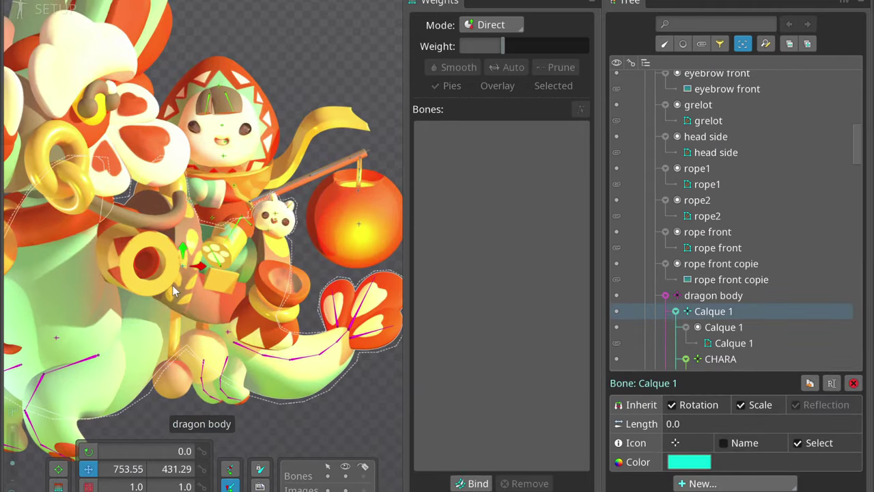
pyautogui.click(202, 328)
pyautogui.click(202, 326)
pyautogui.click(210, 316)
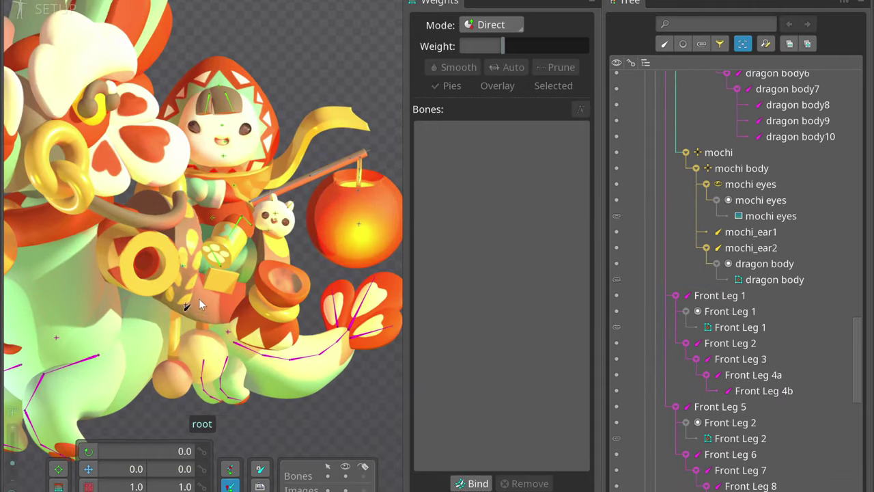
pyautogui.click(183, 272)
pyautogui.click(202, 328)
pyautogui.click(202, 332)
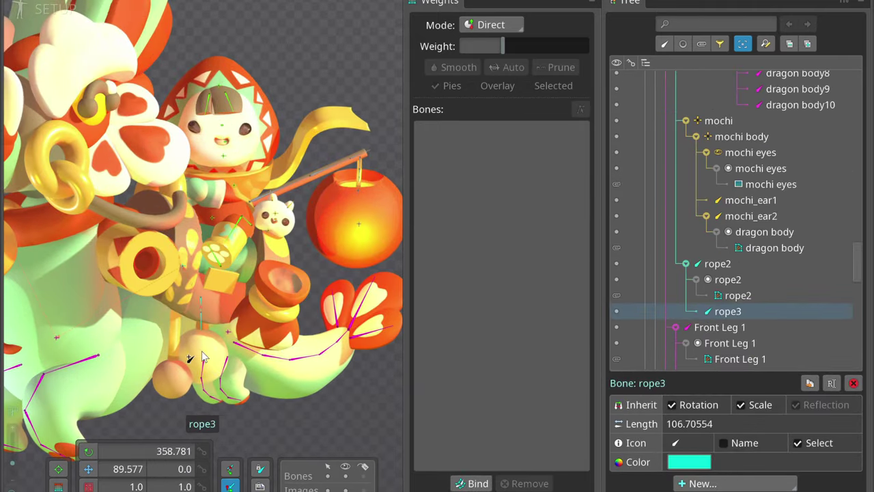
pyautogui.click(202, 357)
pyautogui.click(202, 356)
# Under Calque 1, build the chain rope1, rope4, rope5, rope6, rope7 down the smaller ball's rope, ending in a ball1 bone.
pyautogui.click(183, 331)
pyautogui.click(176, 325)
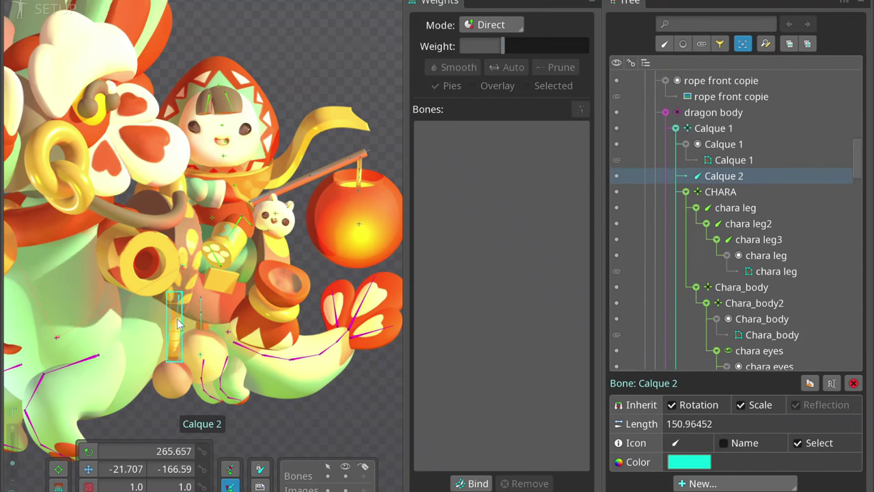
pyautogui.click(176, 331)
pyautogui.click(177, 335)
pyautogui.click(176, 327)
pyautogui.click(176, 335)
pyautogui.click(177, 354)
pyautogui.click(174, 369)
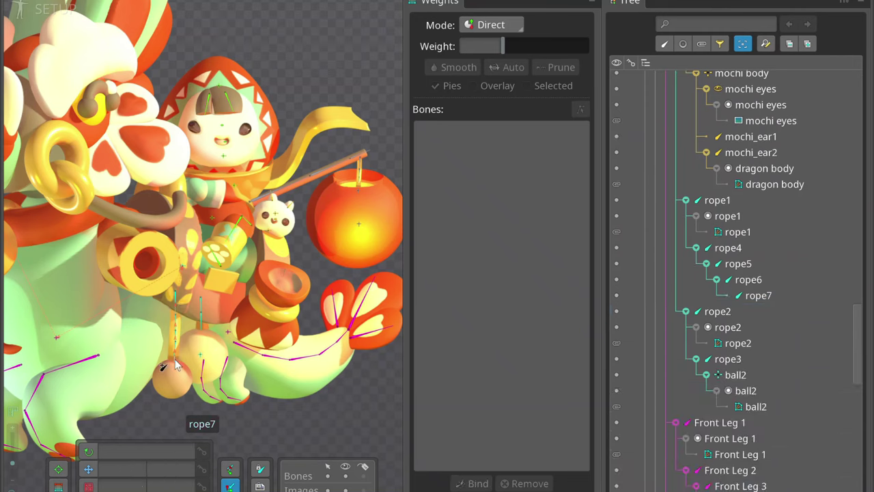
pyautogui.scroll(3, 171, 383)
pyautogui.click(176, 217)
pyautogui.scroll(-3, 235, 277)
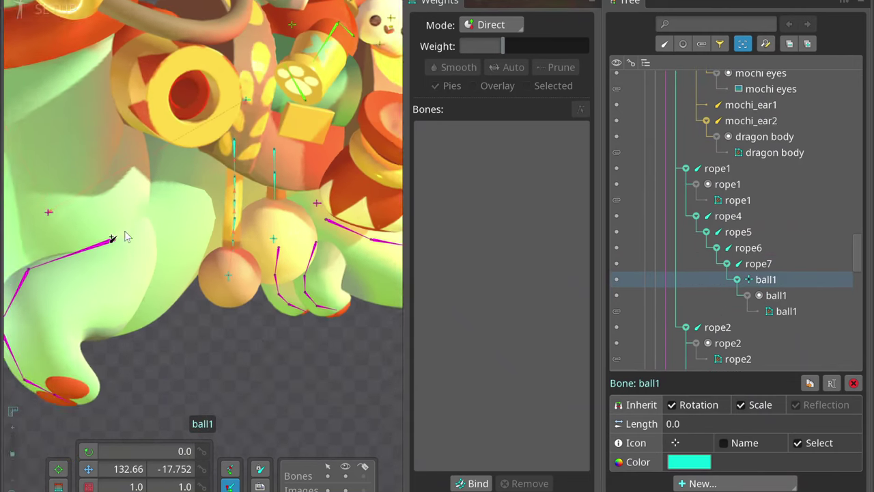
# Bind the rope1 mesh to rope1, rope4, rope5, rope6, rope7 and ball1, and rotate the whole chain to test it.
pyautogui.click(191, 357)
pyautogui.click(249, 183)
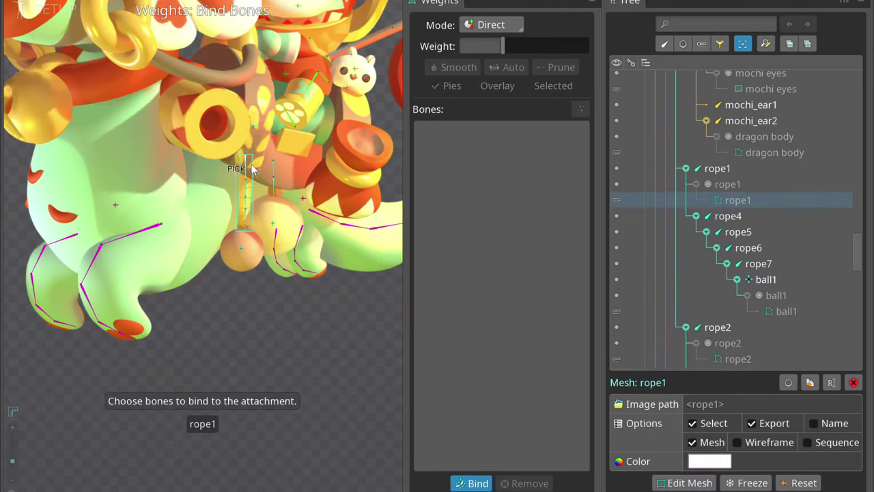
pyautogui.moveTo(250, 166); pyautogui.dragTo(238, 250)
pyautogui.click(238, 250)
pyautogui.press('Return')
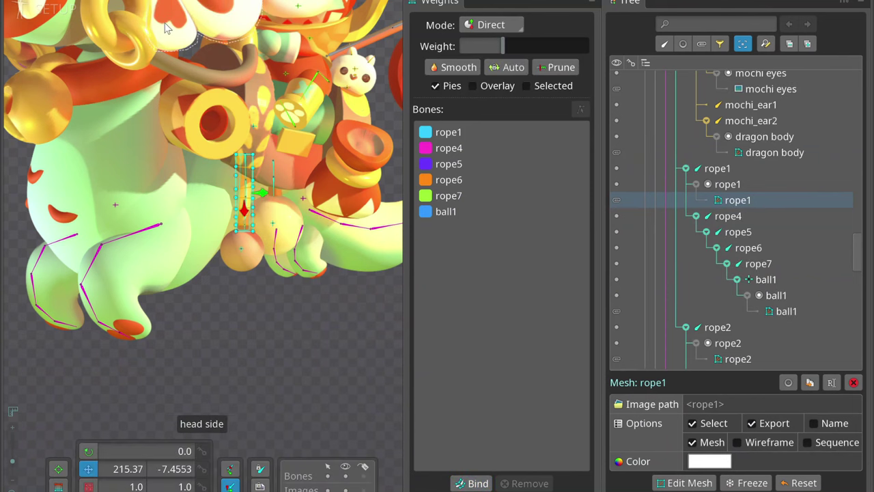
pyautogui.click(237, 362)
pyautogui.click(244, 247)
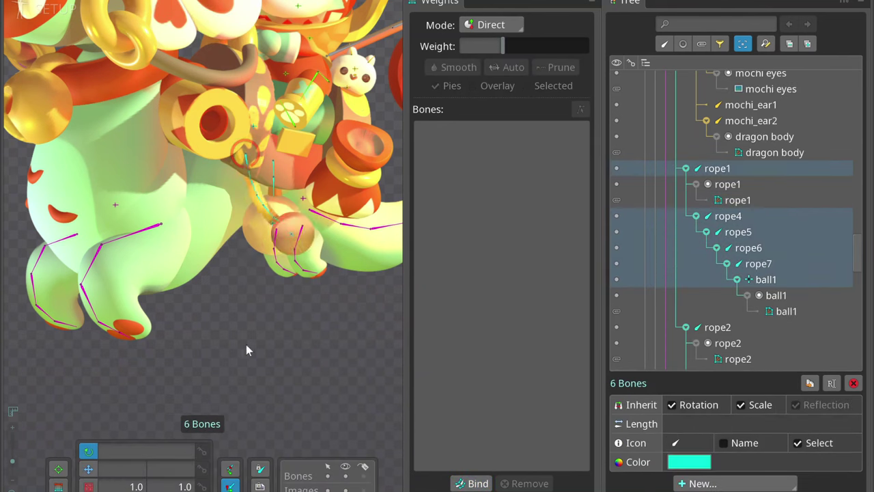
# Bind the ball1 mesh to the ball1 and rope7 bones.
pyautogui.click(241, 254)
pyautogui.scroll(4, 241, 236)
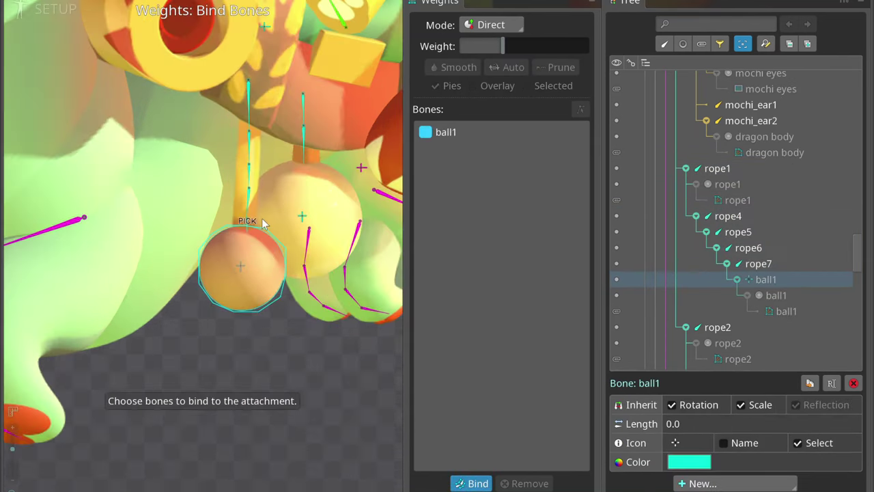
pyautogui.click(462, 484)
pyautogui.click(449, 133)
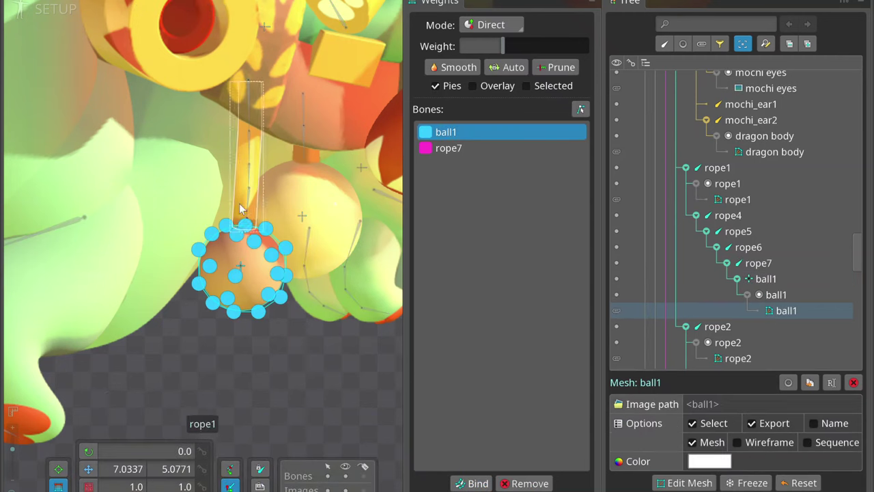
# Adjust the ball1 mesh's vertex weights between ball1 and rope7.
pyautogui.scroll(4, 217, 234)
pyautogui.click(449, 148)
pyautogui.moveTo(353, 143)
pyautogui.mouseDown()
pyautogui.moveTo(318, 298)
pyautogui.moveTo(325, 226)
pyautogui.mouseUp()
pyautogui.moveTo(330, 347)
pyautogui.mouseDown()
pyautogui.moveTo(273, 285)
pyautogui.moveTo(366, 153)
pyautogui.mouseUp()
pyautogui.click(449, 149)
pyautogui.press('Escape')
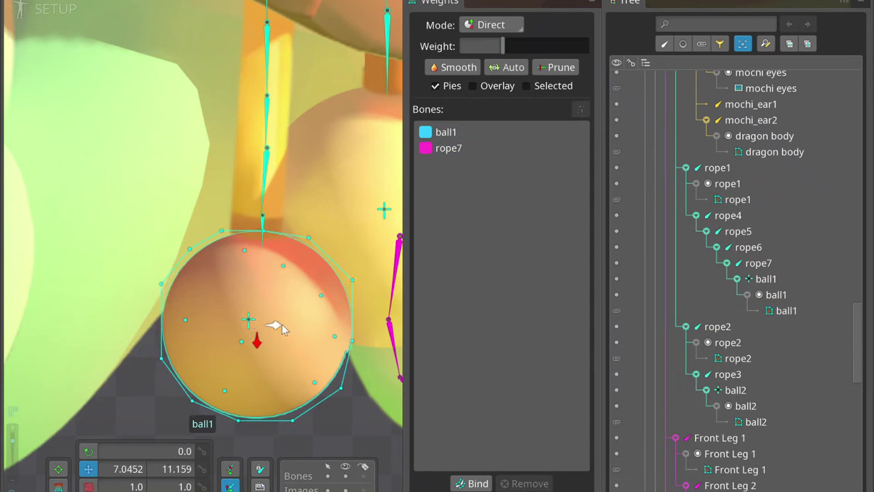
# Test the smaller ball's deformation by transforming the ball1 bone, and undo the change.
pyautogui.click(237, 331)
pyautogui.moveTo(237, 331); pyautogui.dragTo(154, 414)
pyautogui.hotkey('ctrl', 'z')
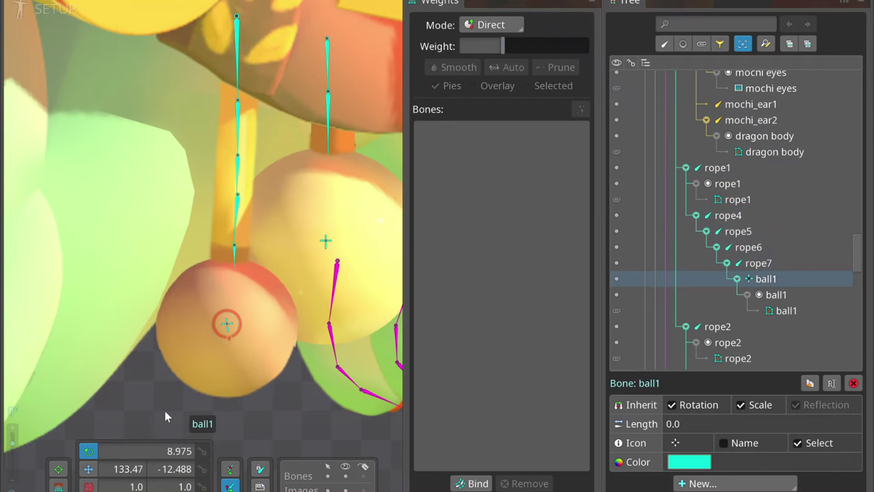
pyautogui.moveTo(160, 377); pyautogui.dragTo(170, 398)
# Colour the rope1-to-ball1 bone chain bright green and the rope2, rope3 and ball2 bones darker green.
pyautogui.click(325, 199)
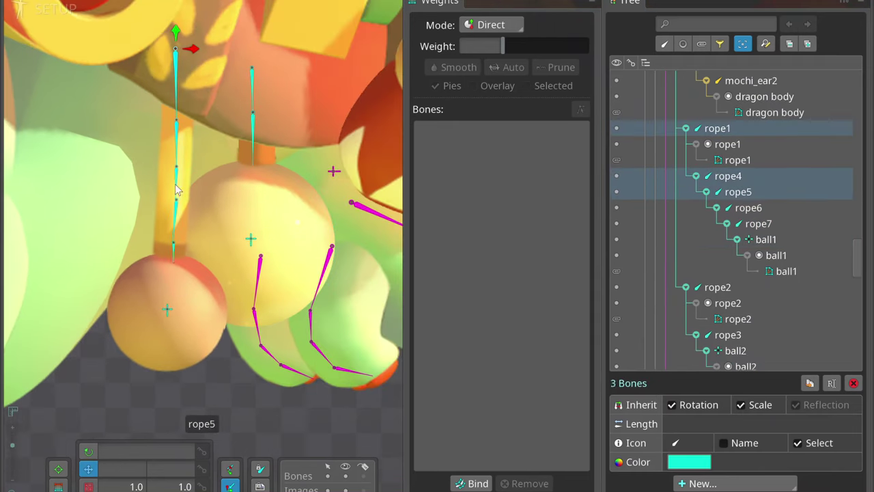
pyautogui.click(690, 461)
pyautogui.press('Escape')
pyautogui.click(220, 171)
pyautogui.hotkey('ctrl', 'z')
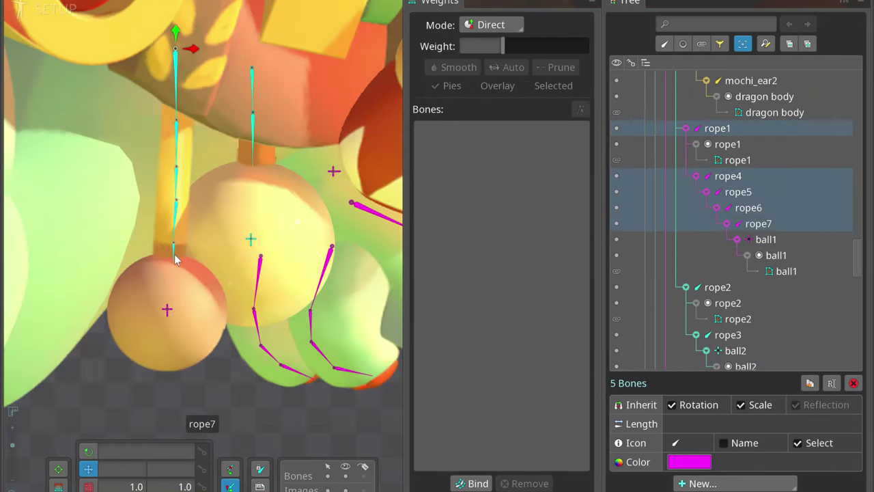
pyautogui.click(690, 462)
pyautogui.click(340, 197)
pyautogui.click(341, 341)
pyautogui.click(340, 197)
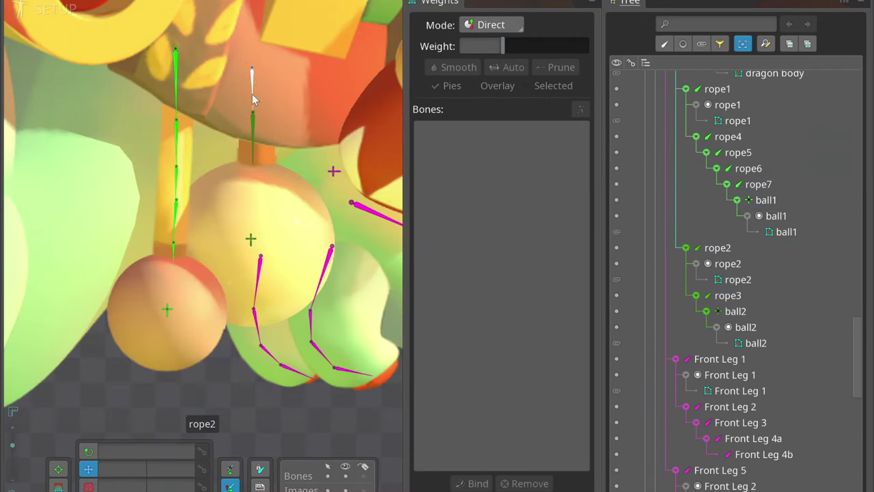
# Bind the rope2 mesh to the rope3, rope2 and ball2 bones.
pyautogui.click(738, 280)
pyautogui.click(479, 483)
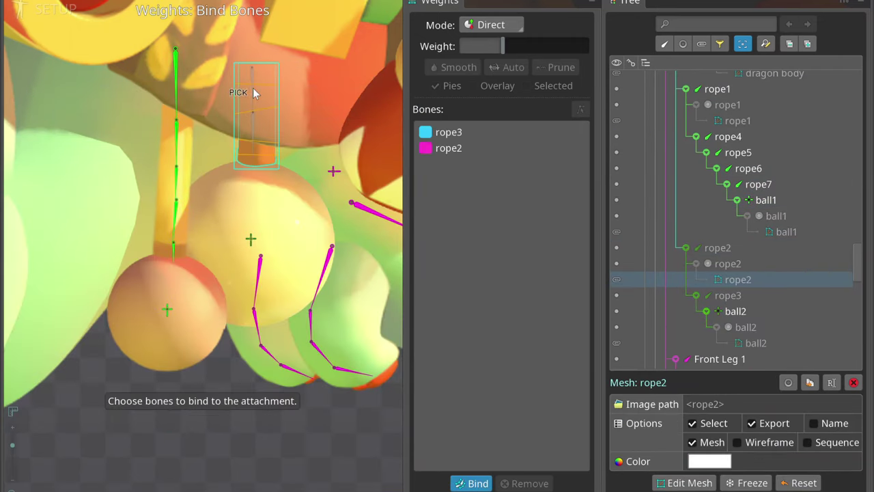
pyautogui.click(446, 164)
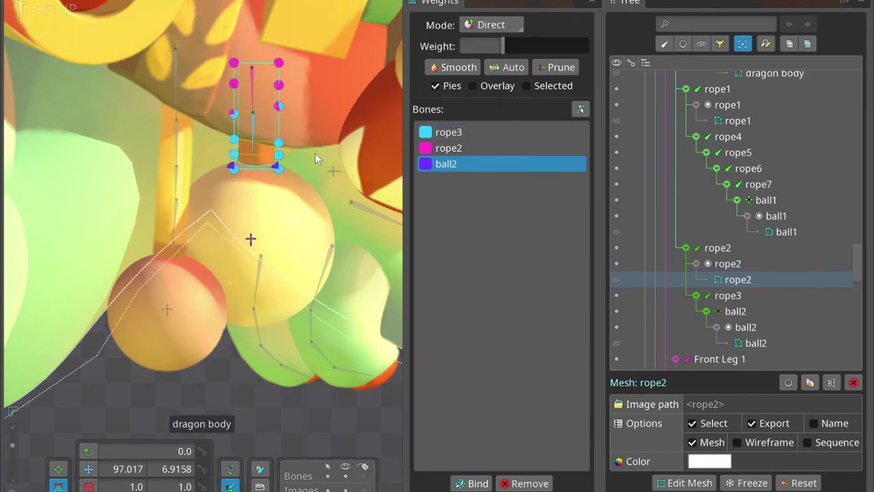
# Bind the ball2 mesh to ball2 and rope3, and select the ball2 bone to test its movement.
pyautogui.click(267, 216)
pyautogui.click(478, 483)
pyautogui.press('Return')
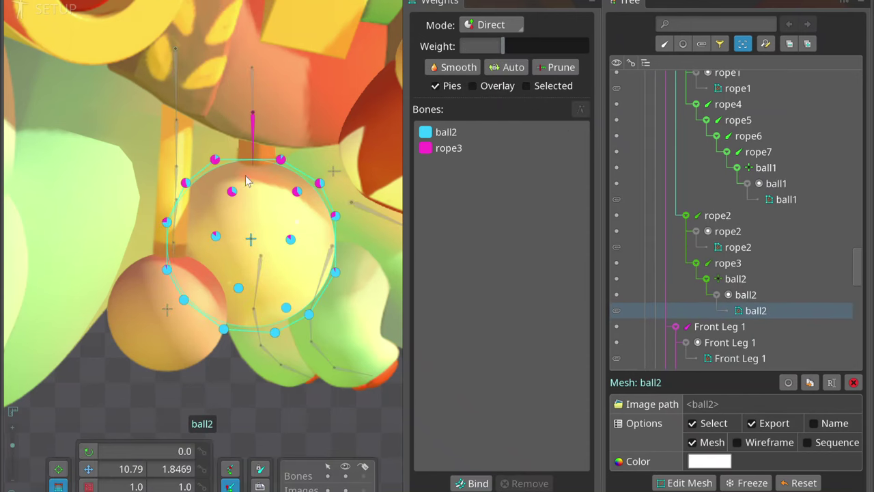
pyautogui.click(245, 175)
pyautogui.click(94, 474)
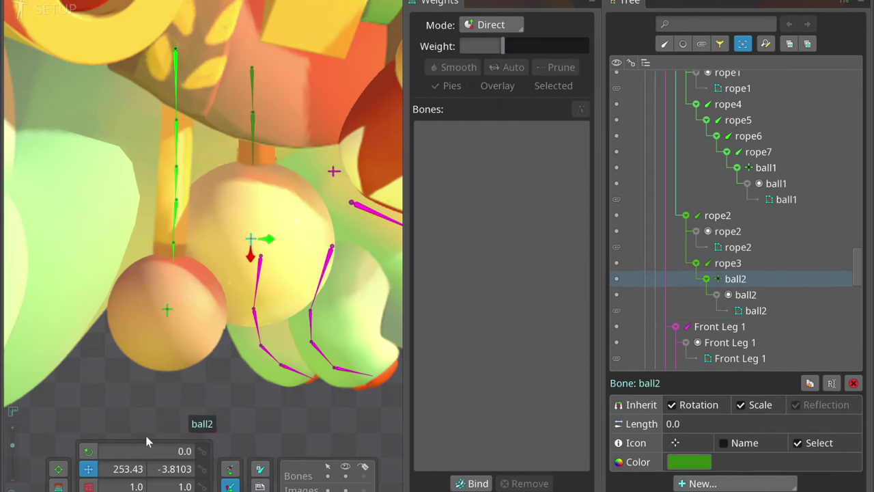
# Adjust the ball2 mesh's vertex weights between ball2 and rope3, giving rope3 the larger share around the outline.
pyautogui.click(183, 190)
pyautogui.moveTo(186, 302); pyautogui.dragTo(343, 132)
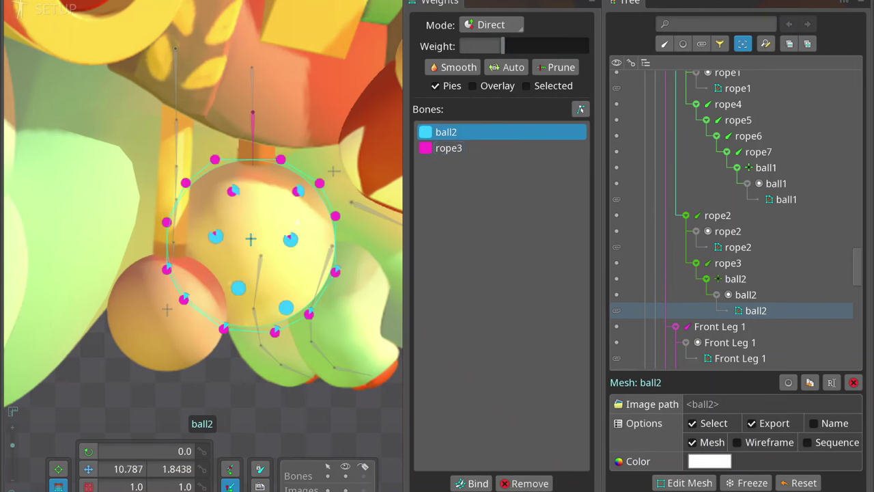
pyautogui.click(244, 404)
pyautogui.click(269, 264)
pyautogui.moveTo(137, 205); pyautogui.dragTo(214, 376)
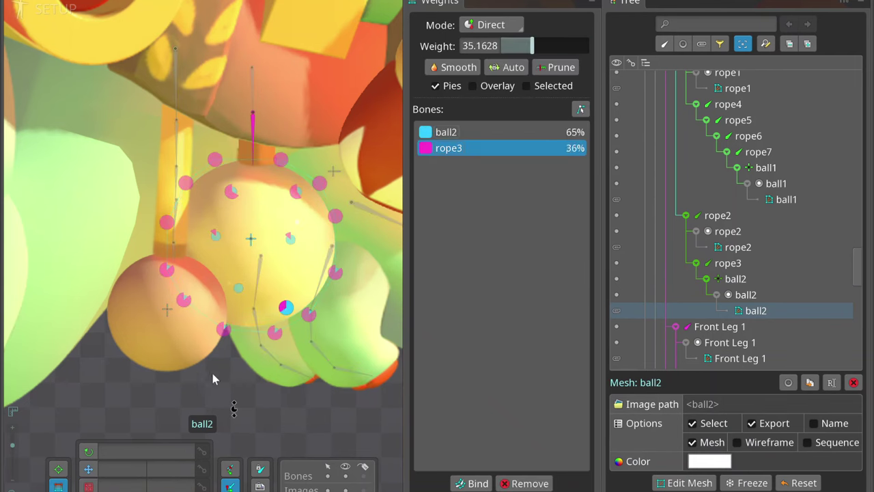
# Set the ball1 bone's weight to about 14% on the ball1 mesh's lower outline vertices, and select the ball1 bone for testing.
pyautogui.click(204, 397)
pyautogui.click(157, 318)
pyautogui.moveTo(152, 371); pyautogui.dragTo(261, 393)
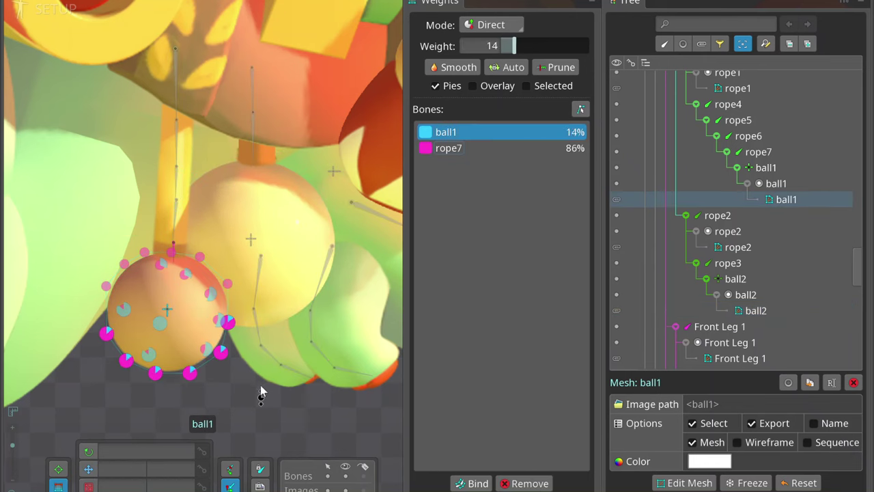
pyautogui.click(170, 304)
pyautogui.click(171, 307)
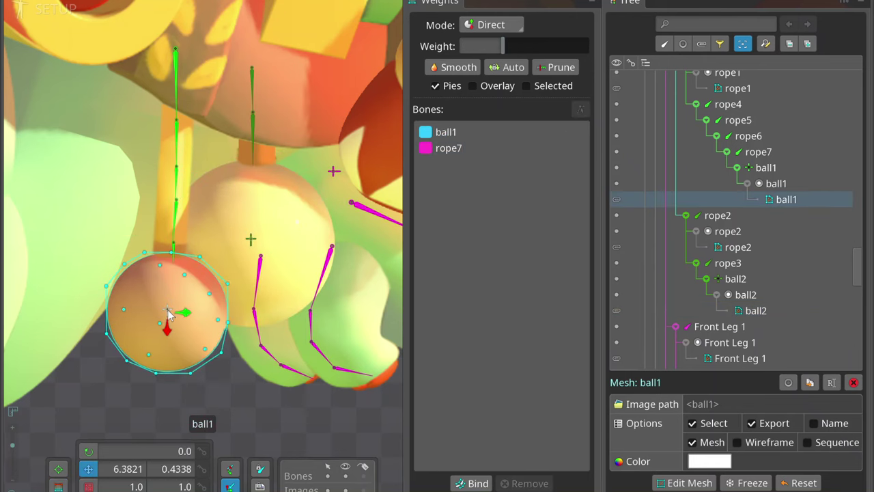
pyautogui.click(171, 307)
# Create a bag bone under Calque 1 at the bag's neck, with two child bones in the bag's lower body and opening.
pyautogui.scroll(-3, 110, 105)
pyautogui.scroll(-3, 110, 105)
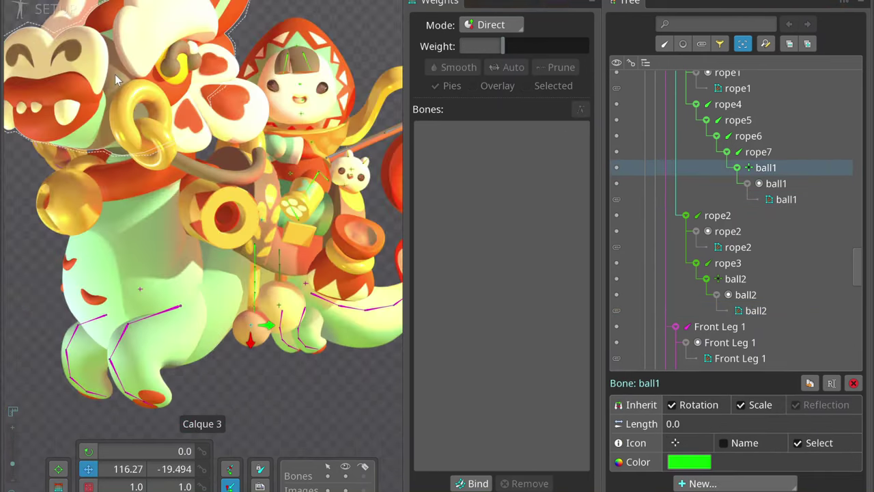
pyautogui.click(347, 251)
pyautogui.scroll(3, 242, 231)
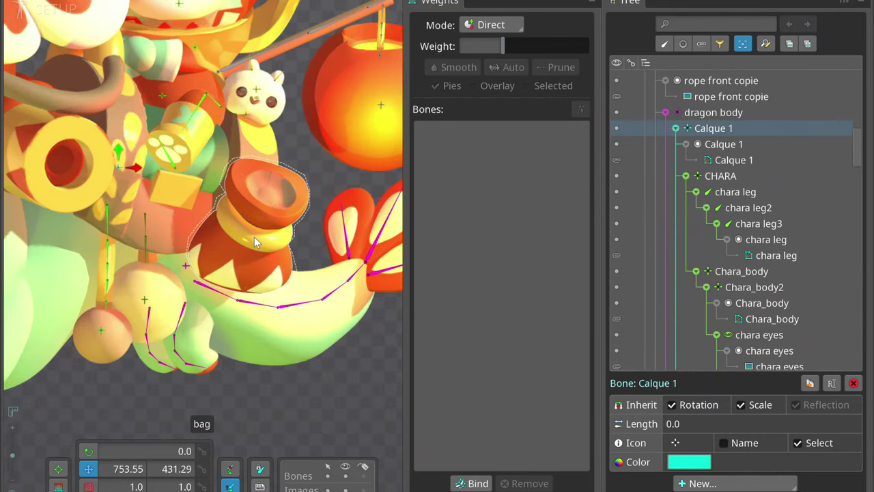
pyautogui.click(251, 228)
pyautogui.moveTo(241, 254); pyautogui.dragTo(237, 273)
pyautogui.click(282, 220)
pyautogui.moveTo(261, 206); pyautogui.dragTo(287, 191)
pyautogui.click(287, 192)
# Bind the bag mesh to the bag, bag2 and bag3 bones.
pyautogui.click(471, 483)
pyautogui.click(471, 483)
pyautogui.click(239, 263)
pyautogui.click(260, 205)
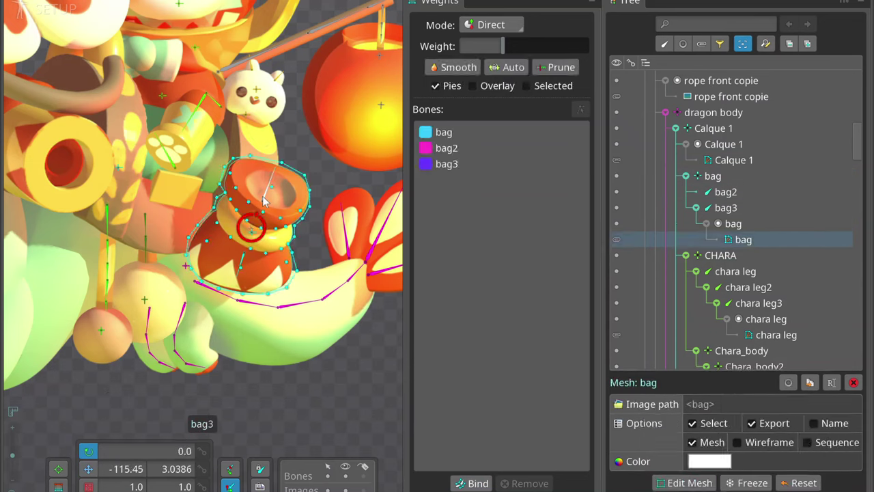
pyautogui.click(266, 179)
pyautogui.click(271, 198)
# Weight the bag's rim vertices fully to bag3, lock bag2, and set bag3's weight to 0 on the yellow neck vertices.
pyautogui.scroll(3, 271, 198)
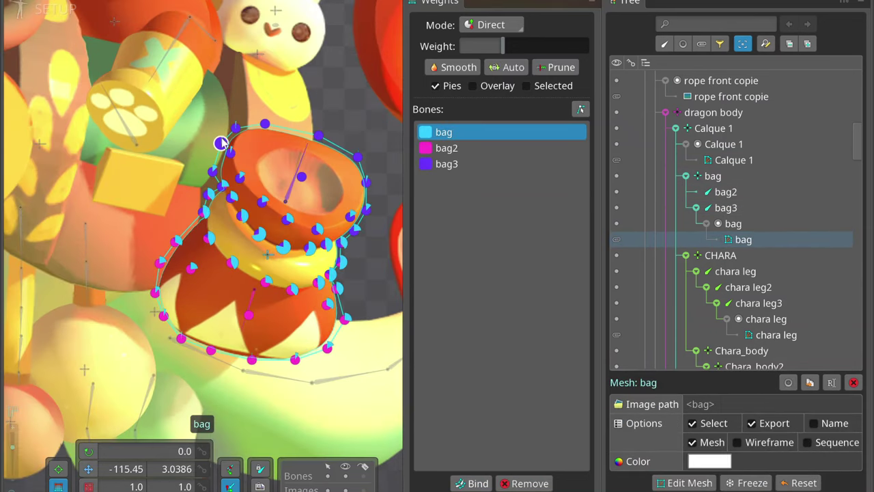
pyautogui.click(236, 131)
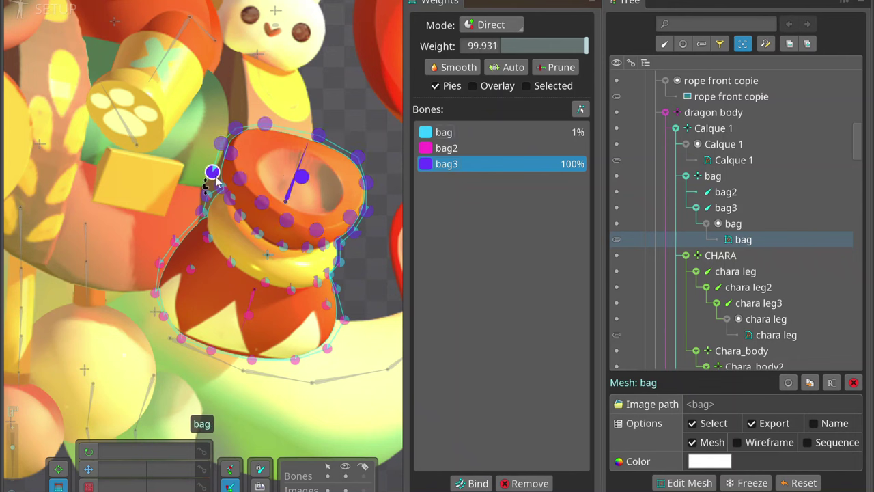
pyautogui.click(263, 239)
pyautogui.click(444, 147)
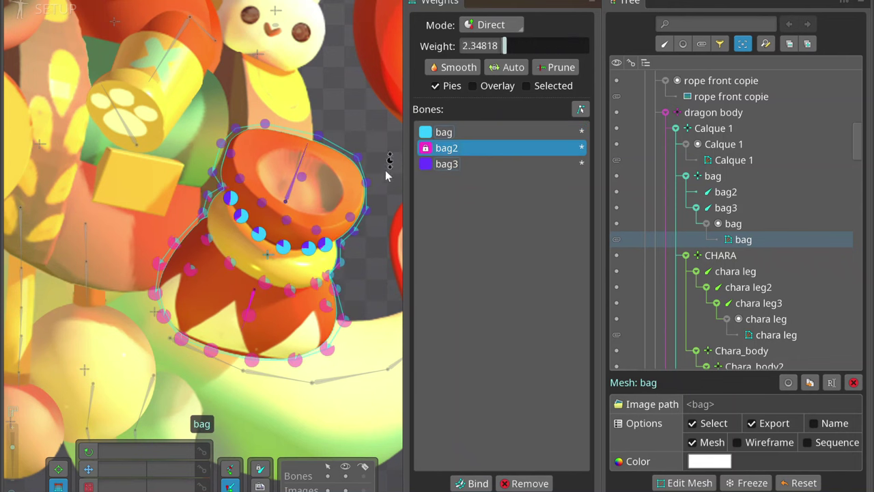
pyautogui.click(260, 236)
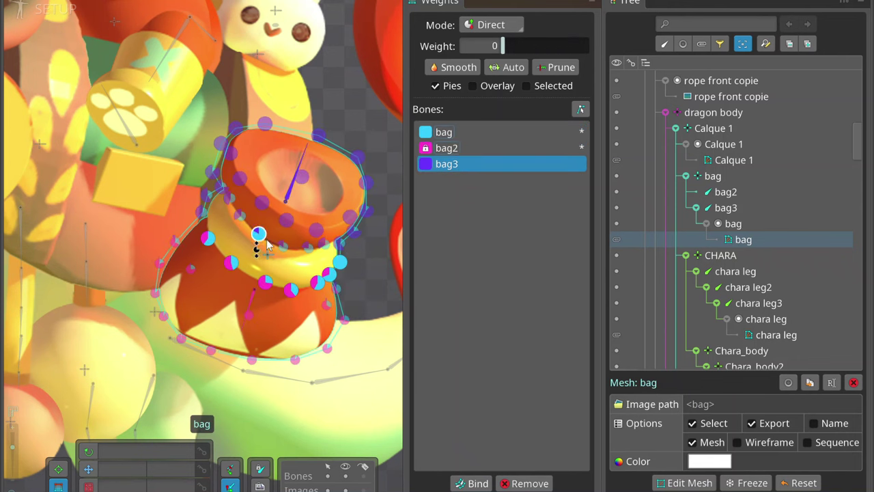
# Weight the bag's lower vertices mainly to bag2 and blend bag2 with the bag bone along the bottom of the yellow band.
pyautogui.click(207, 237)
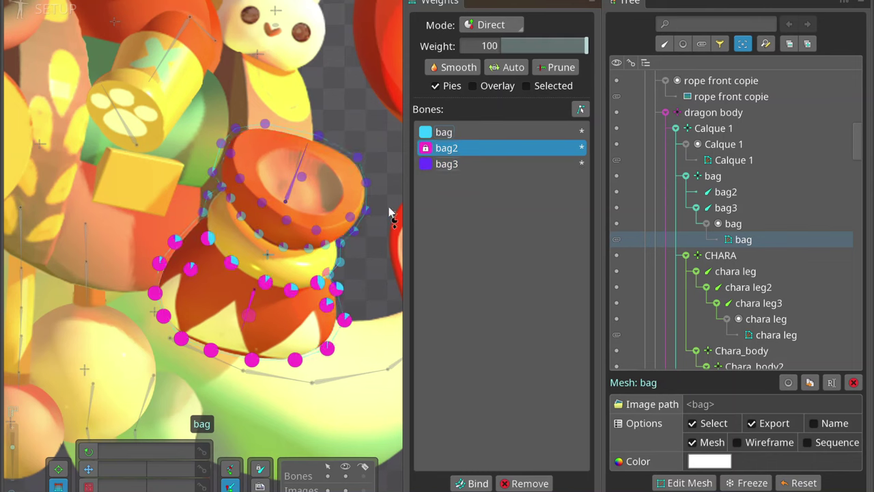
pyautogui.click(317, 282)
pyautogui.click(357, 290)
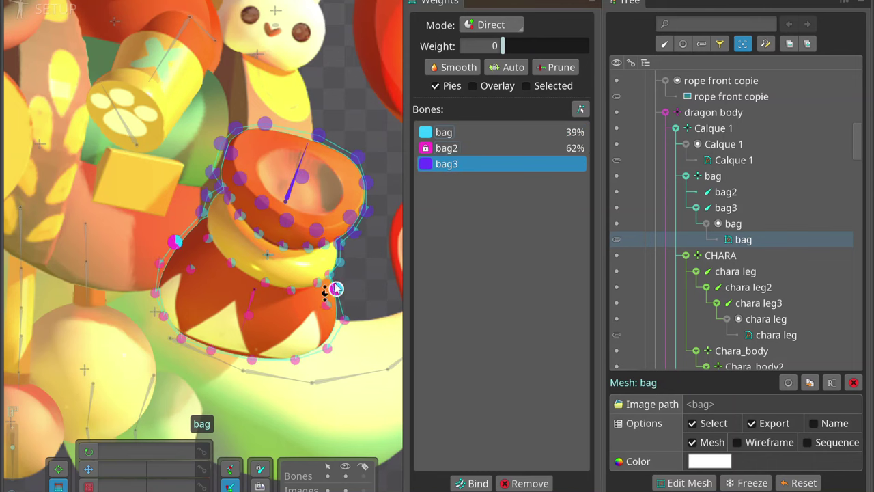
pyautogui.click(231, 264)
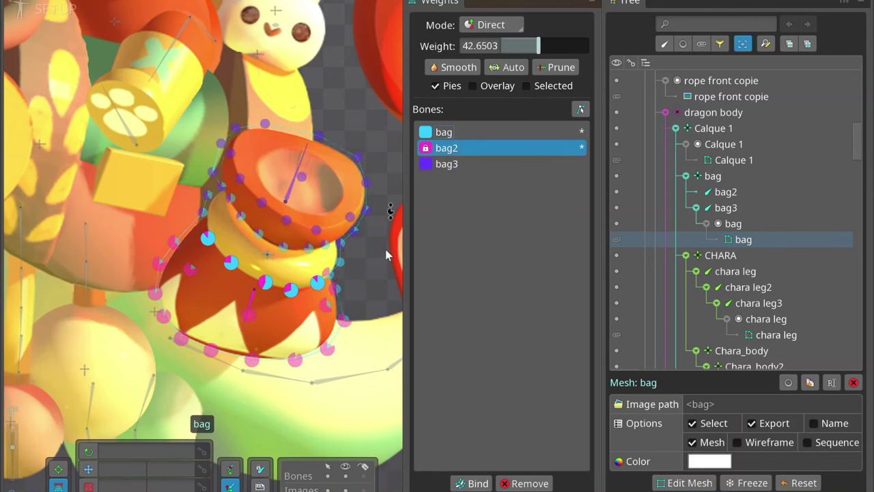
pyautogui.click(337, 291)
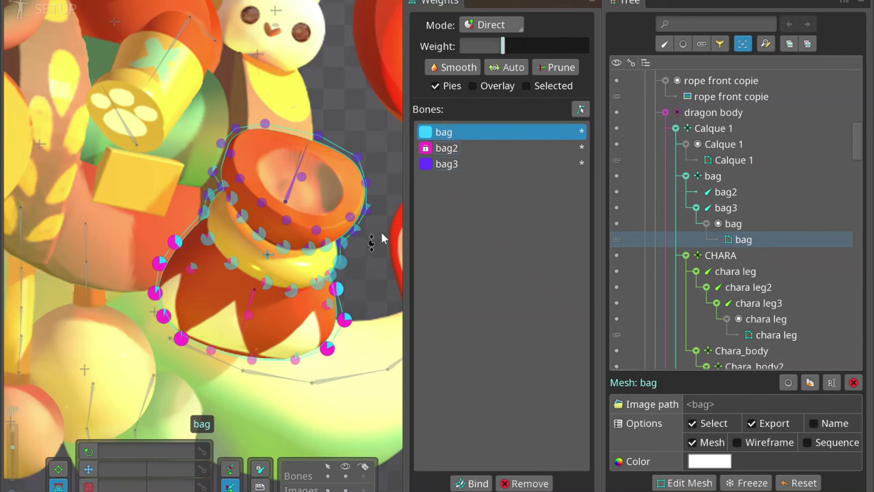
pyautogui.click(447, 164)
# Test the bag's deformation by transforming the bag2 bone, undo the change, and save the project.
pyautogui.click(248, 302)
pyautogui.moveTo(351, 298)
pyautogui.mouseDown()
pyautogui.moveTo(274, 307)
pyautogui.moveTo(356, 300)
pyautogui.mouseUp()
pyautogui.hotkey('ctrl', 'z')
pyautogui.click(267, 255)
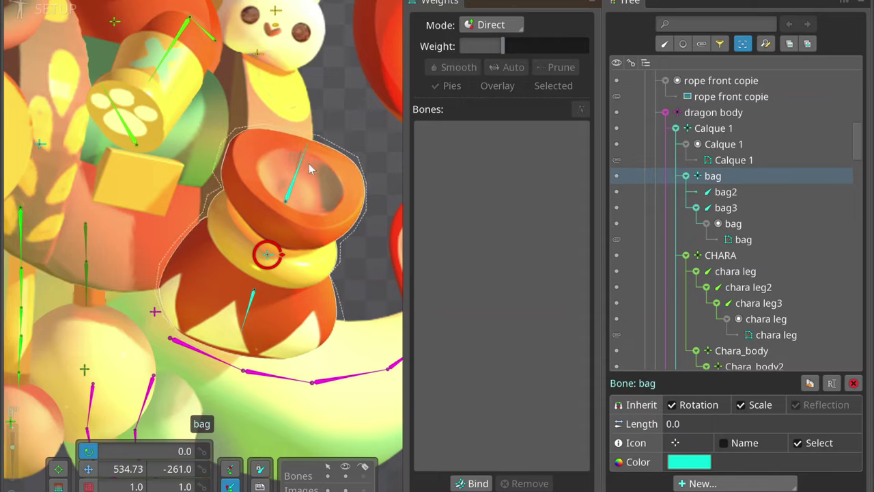
pyautogui.scroll(-5, 205, 274)
pyautogui.hotkey('ctrl', 's')
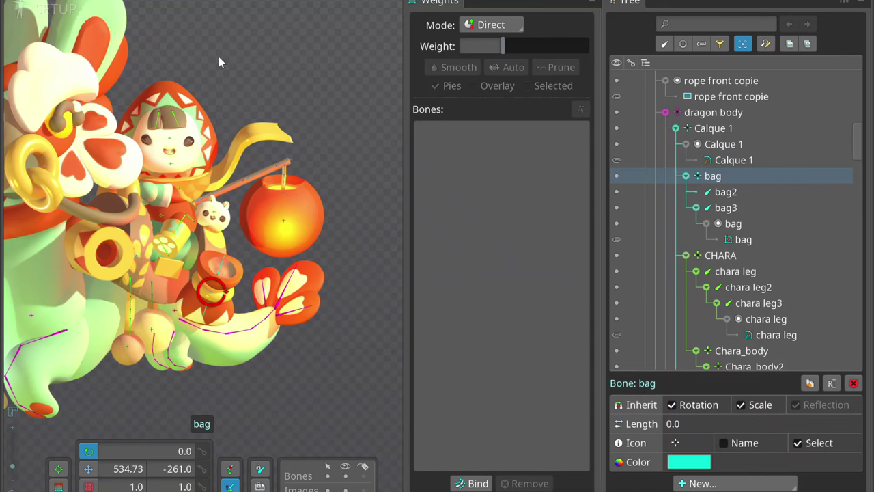
# Build a chain of four bones up the dragon's chest to the neck, parented to the dragon body bone.
pyautogui.scroll(-2, 219, 56)
pyautogui.moveTo(218, 82); pyautogui.dragTo(301, 106)
pyautogui.click(147, 205)
pyautogui.click(132, 234)
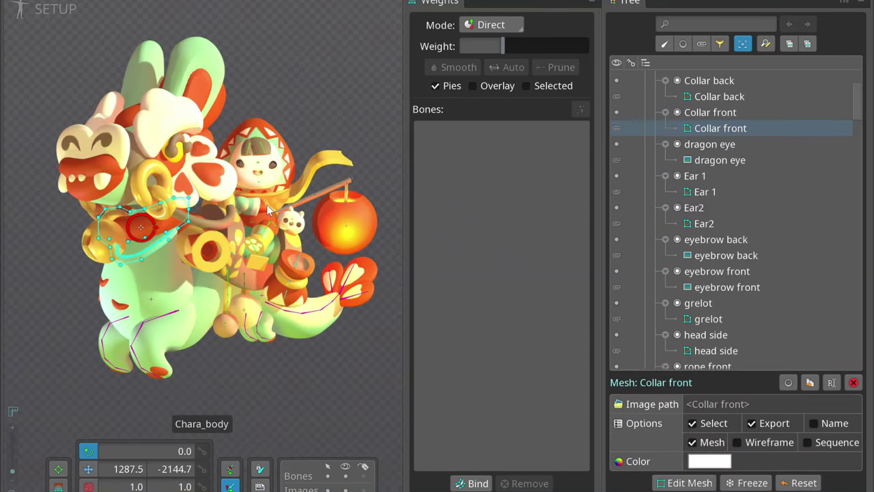
pyautogui.scroll(2, 159, 324)
pyautogui.click(152, 321)
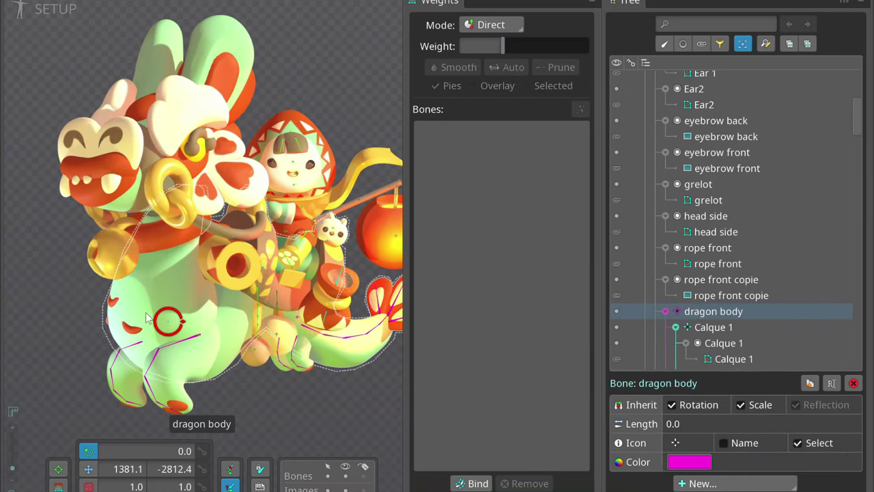
pyautogui.moveTo(135, 324); pyautogui.dragTo(140, 232)
pyautogui.moveTo(130, 287); pyautogui.dragTo(135, 254)
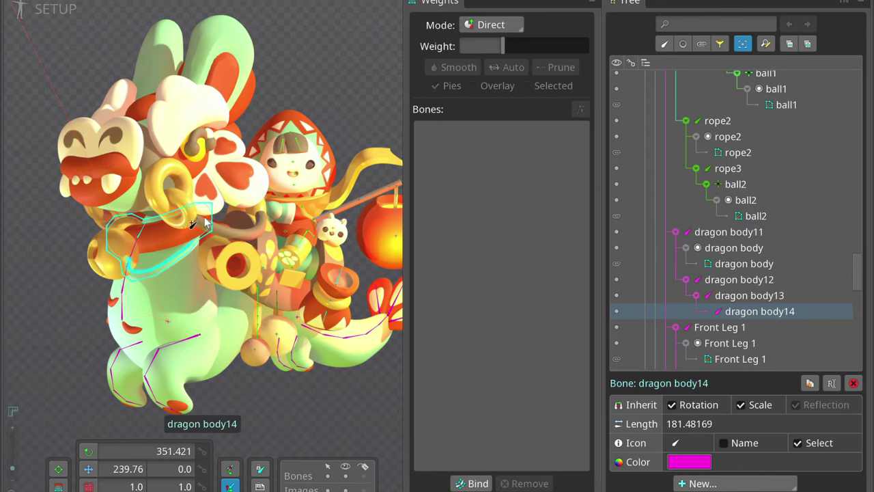
# Draw a chain of three orange bones along the dragon's collar from dragon body14, and add a child bone at the centre of the bell.
pyautogui.moveTo(126, 231); pyautogui.dragTo(197, 216)
pyautogui.hotkey('ctrl', 'shift', 's')
pyautogui.press('Return')
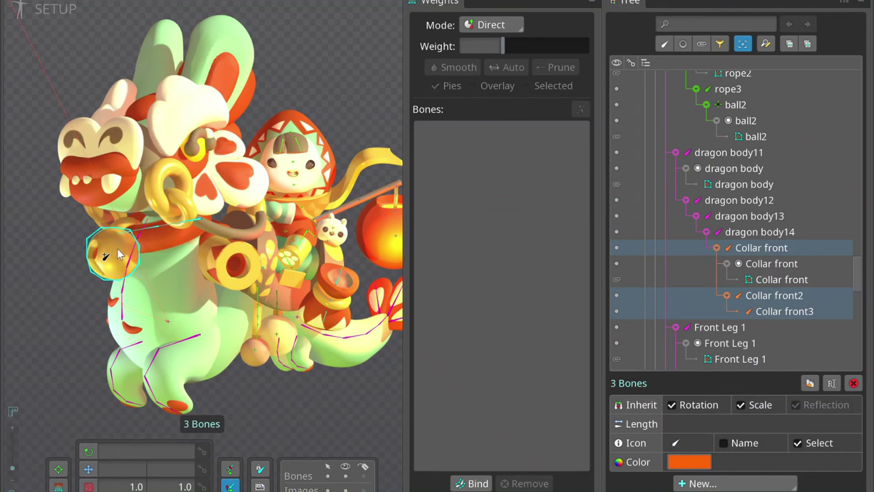
pyautogui.click(119, 254)
pyautogui.scroll(2, 117, 248)
pyautogui.press('Escape')
# Bind the Collar front and Collar back meshes to the three collar bones.
pyautogui.click(190, 237)
pyautogui.click(471, 483)
pyautogui.press('Escape')
pyautogui.click(181, 207)
pyautogui.click(471, 483)
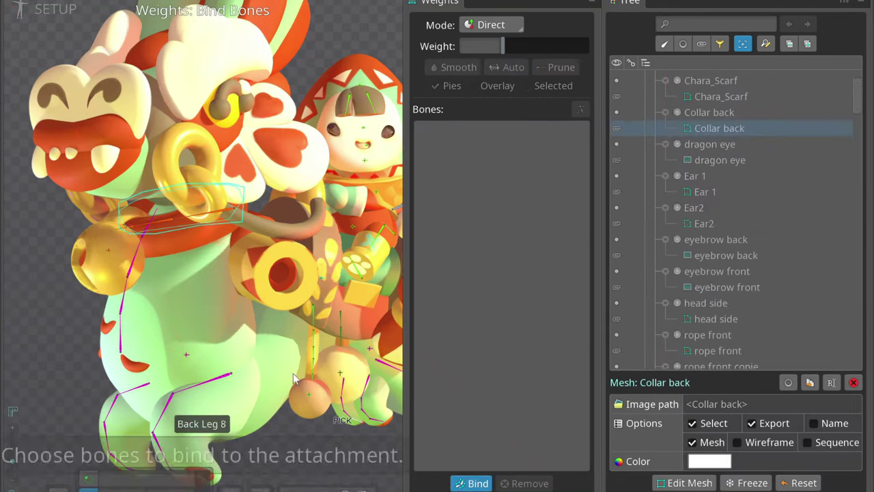
pyautogui.moveTo(293, 373); pyautogui.dragTo(65, 212)
pyautogui.press('Return')
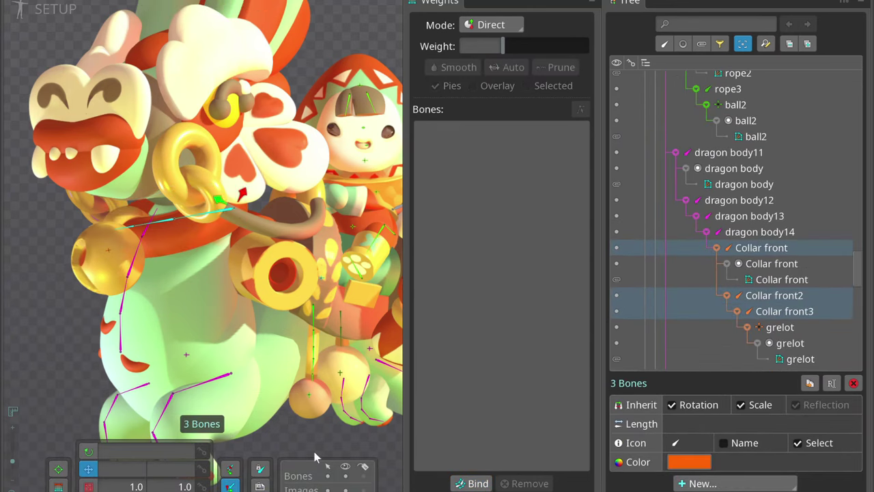
# Bind the grelot mesh to Collar front3 as well, and raise that bone's weight on the bell's outer vertices.
pyautogui.click(115, 256)
pyautogui.click(113, 254)
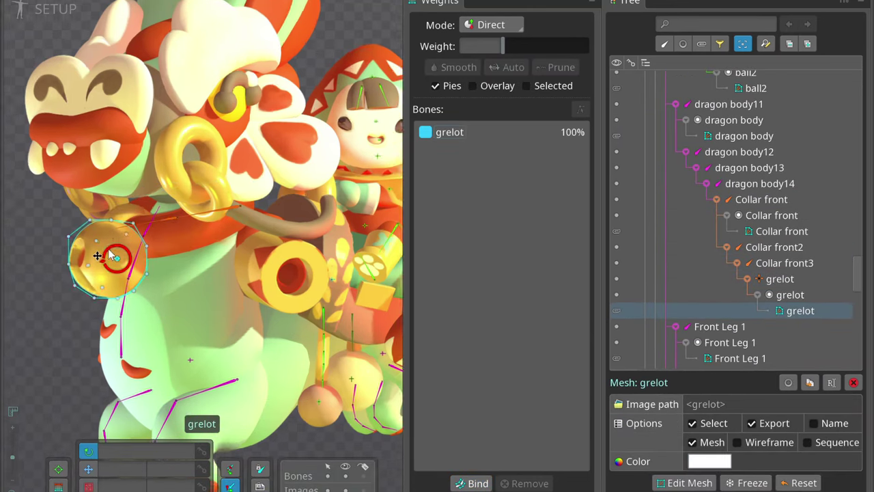
pyautogui.scroll(3, 113, 257)
pyautogui.click(471, 483)
pyautogui.click(205, 183)
pyautogui.click(465, 147)
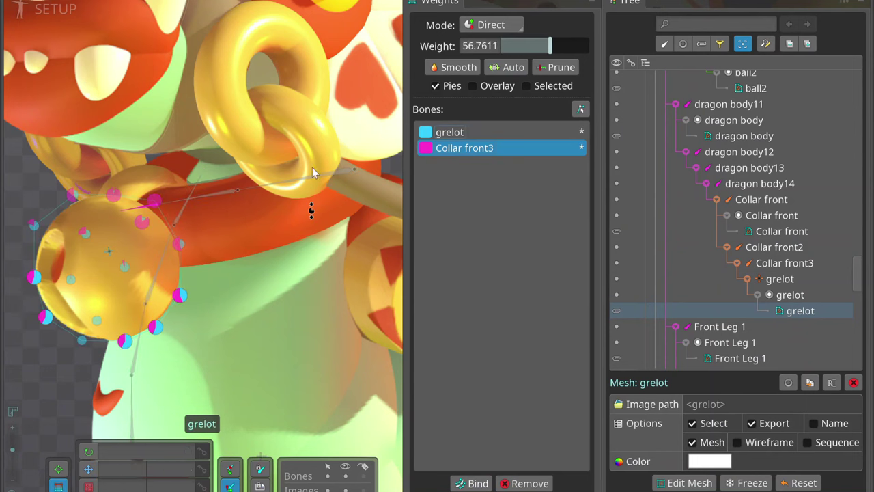
pyautogui.moveTo(43, 234); pyautogui.dragTo(42, 197)
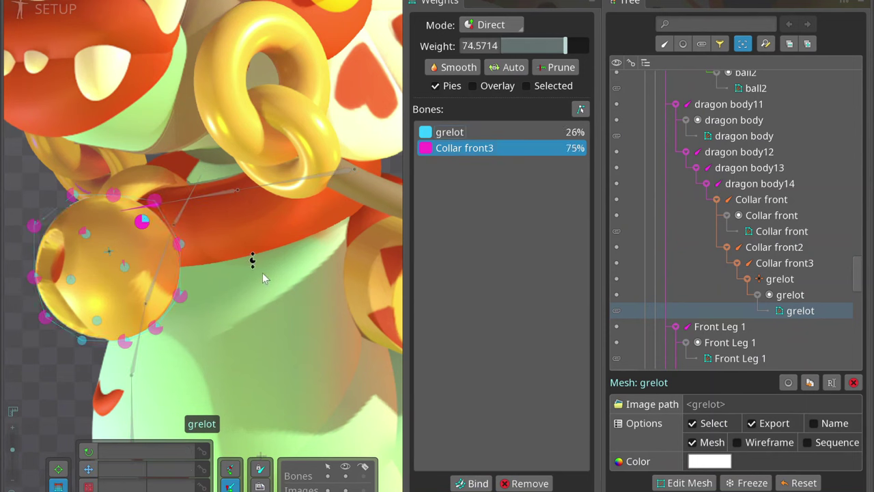
# Test the bell and collar deformation by rotating the grelot bone and the three collar bones, and undo the changes.
pyautogui.click(113, 258)
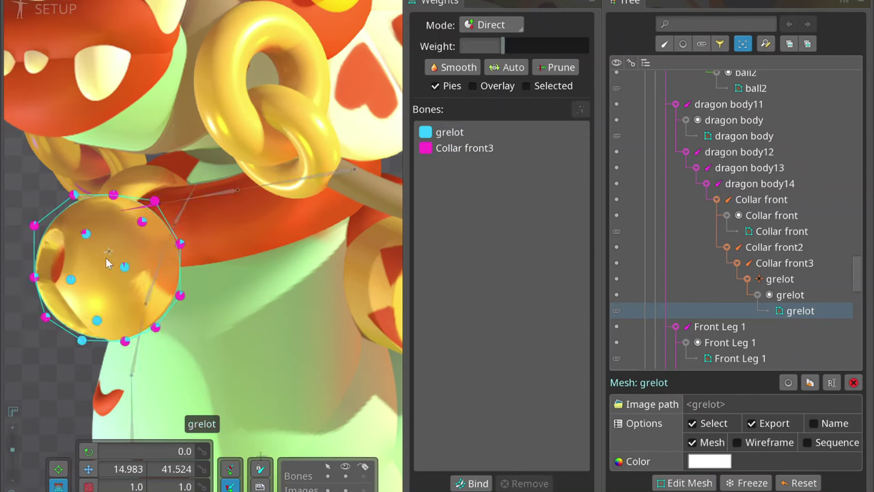
pyautogui.click(113, 258)
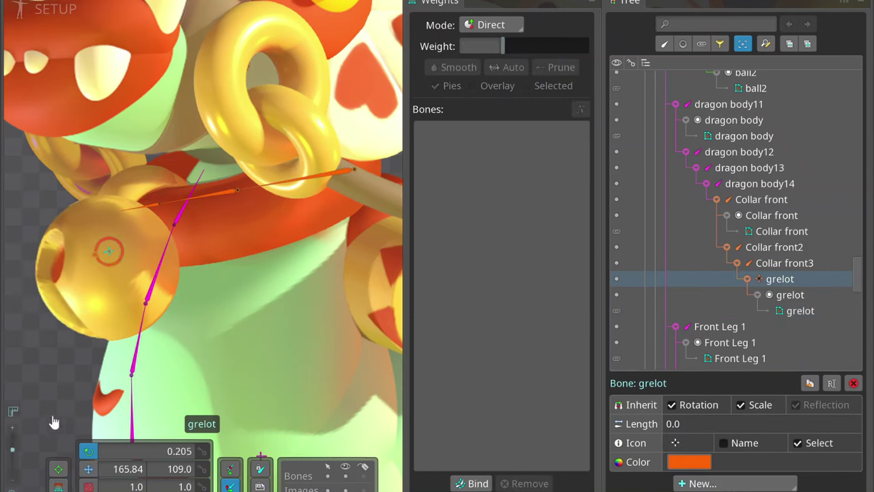
pyautogui.click(144, 239)
pyautogui.click(138, 237)
pyautogui.click(108, 258)
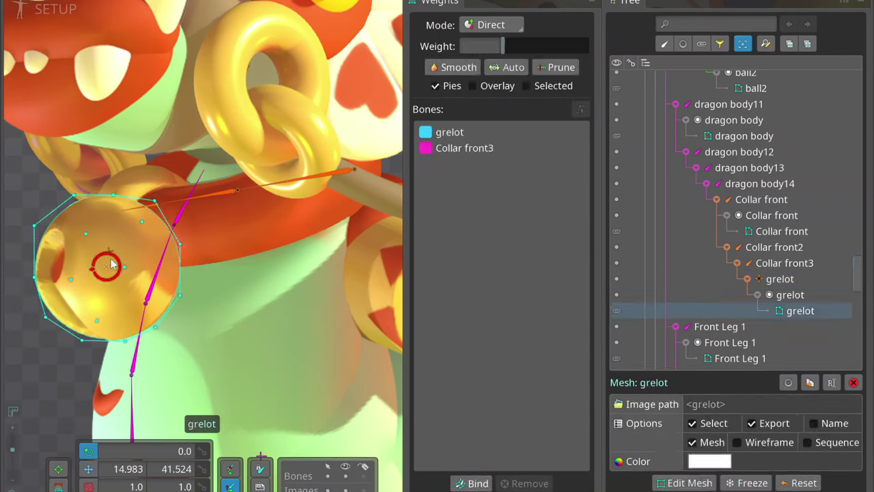
pyautogui.moveTo(369, 147); pyautogui.dragTo(27, 355)
pyautogui.hotkey('ctrl', 'z')
pyautogui.hotkey('ctrl', 'z')
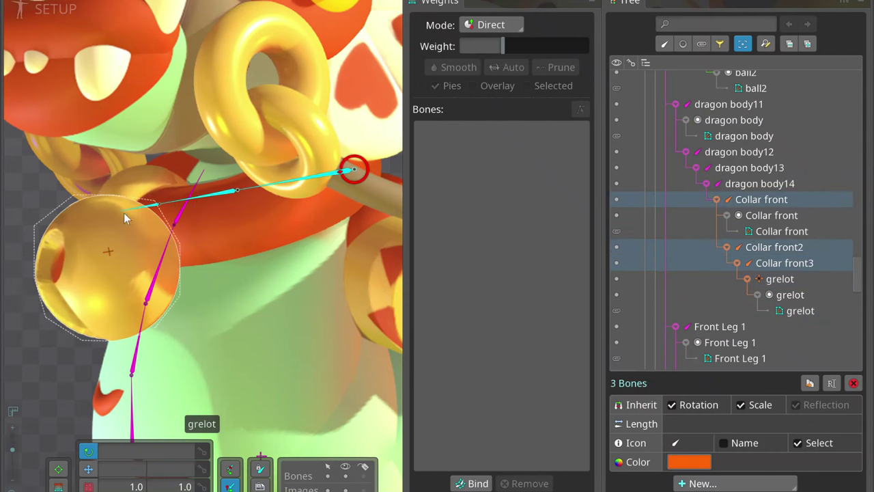
# Select the Collar front3 bone to check its movement, and save the project.
pyautogui.click(87, 236)
pyautogui.click(151, 205)
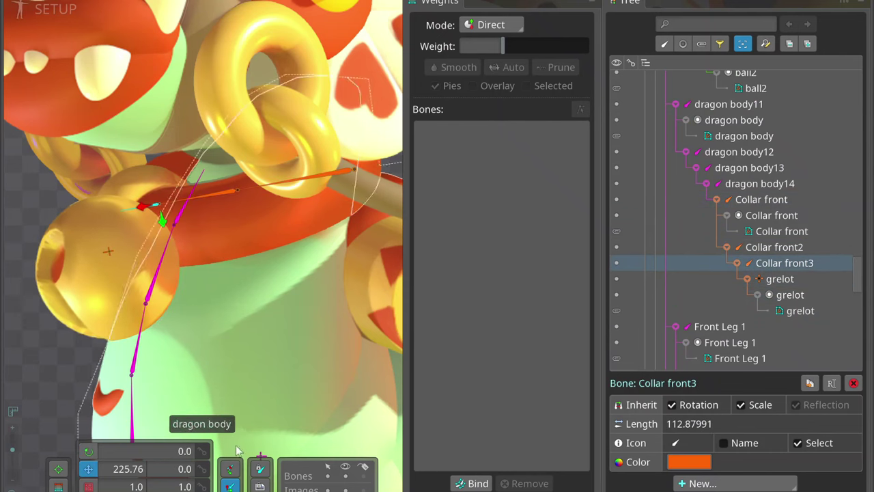
pyautogui.scroll(-5, 198, 340)
pyautogui.hotkey('ctrl', 's')
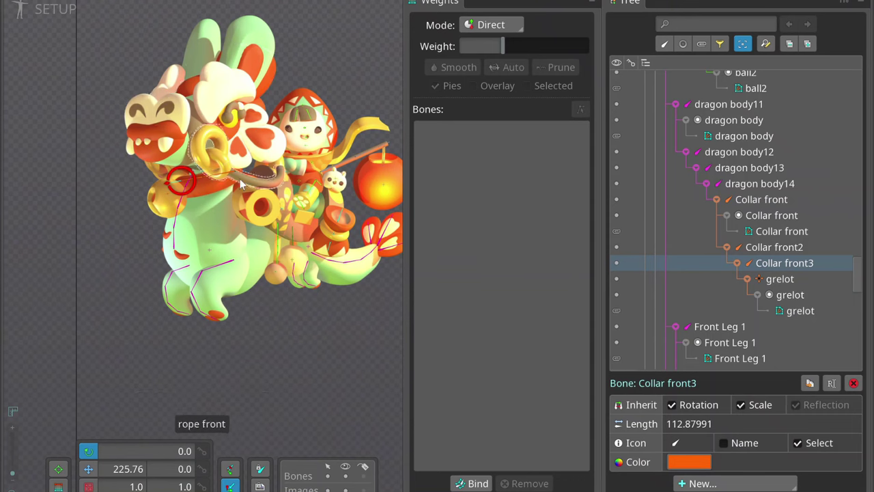
# Add a bone for the Calque 3 head mesh at the base of the dragon's head, parented to dragon body14.
pyautogui.scroll(3, 239, 188)
pyautogui.click(39, 225)
pyautogui.click(144, 40)
pyautogui.click(164, 199)
pyautogui.doubleClick(771, 311)
pyautogui.press('Escape')
pyautogui.hotkey('ctrl', 'z')
pyautogui.click(171, 207)
# Try renaming the Calque 3 bone as head, and undo the rename.
pyautogui.doubleClick(756, 155)
pyautogui.write('head')
pyautogui.press('Return')
pyautogui.hotkey('ctrl', 'z')
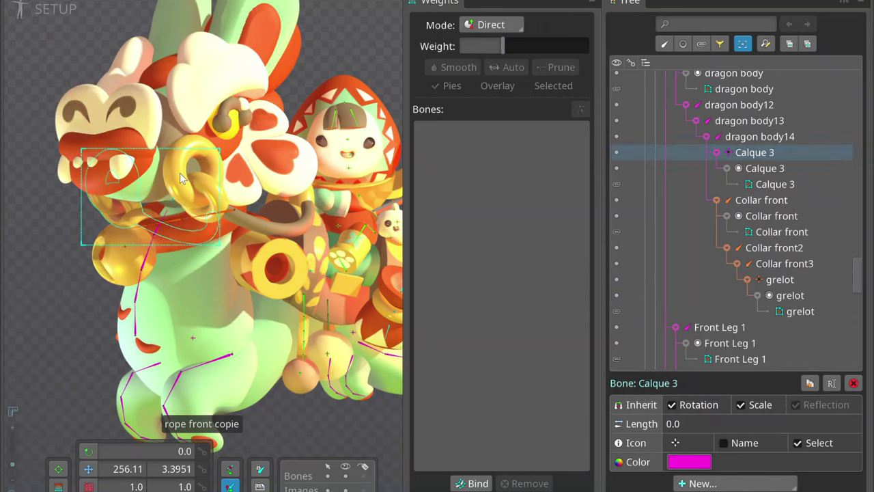
# Draw a chain of eight bones through the gold ring and along the front rope under Calque 3, and bind the rope front mesh to them.
pyautogui.moveTo(185, 155)
pyautogui.mouseDown()
pyautogui.moveTo(226, 211)
pyautogui.moveTo(246, 220)
pyautogui.mouseUp()
pyautogui.moveTo(245, 220); pyautogui.dragTo(259, 227)
pyautogui.moveTo(260, 228)
pyautogui.mouseDown()
pyautogui.moveTo(294, 229)
pyautogui.moveTo(313, 218)
pyautogui.mouseUp()
pyautogui.moveTo(313, 218); pyautogui.dragTo(347, 190)
pyautogui.moveTo(347, 190); pyautogui.dragTo(360, 179)
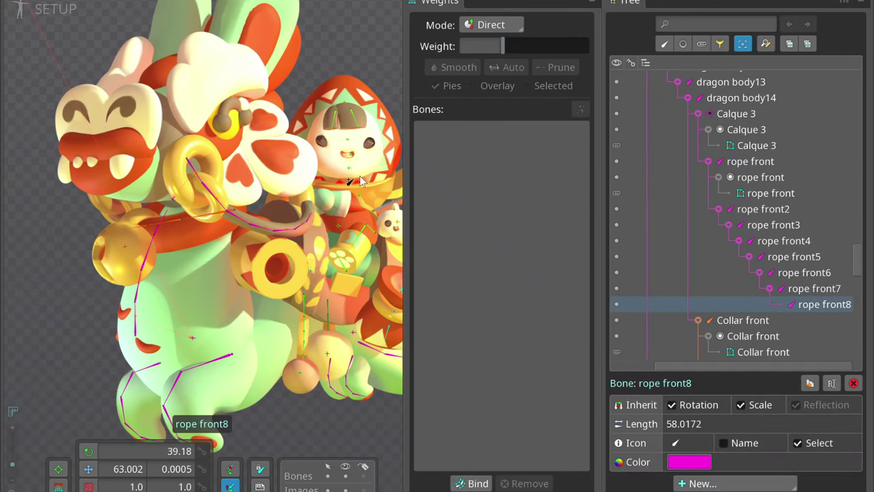
pyautogui.click(273, 229)
pyautogui.doubleClick(286, 234)
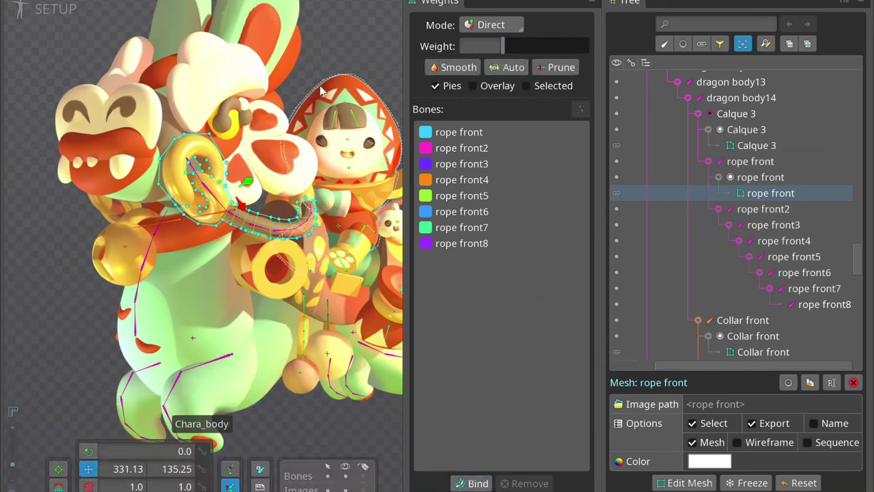
# Select the rope front bone chain from the gold ring and rope, and check how the mesh follows its rotation.
pyautogui.press('c')
pyautogui.doubleClick(187, 162)
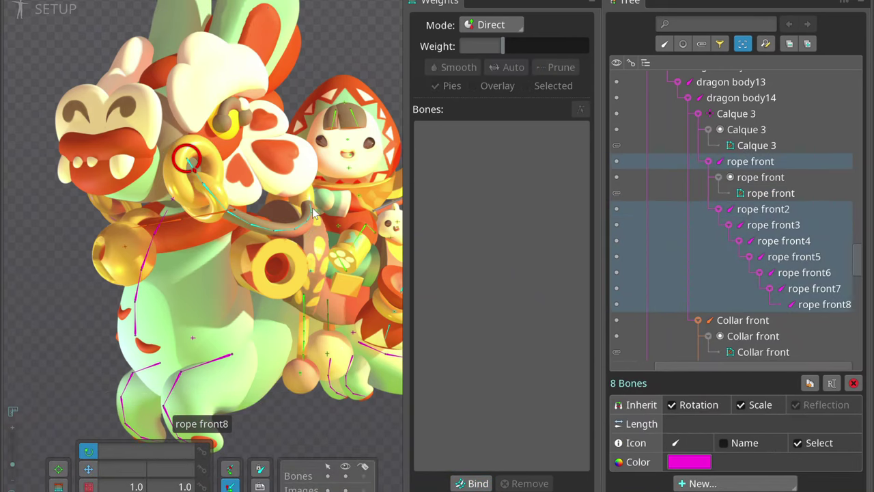
pyautogui.click(226, 209)
pyautogui.doubleClick(226, 209)
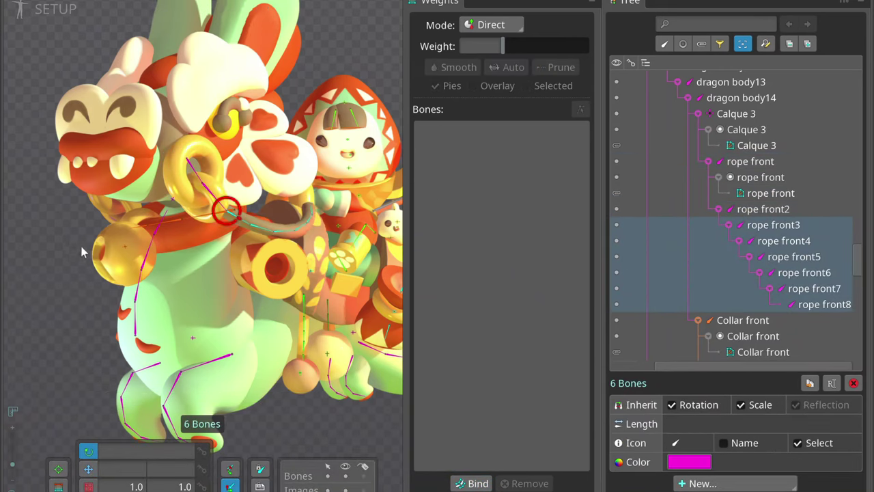
# Add the Calque 1 bone to the bones bound to the rope front mesh.
pyautogui.press('Escape')
pyautogui.click(297, 202)
pyautogui.click(459, 484)
pyautogui.click(296, 229)
pyautogui.press('space')
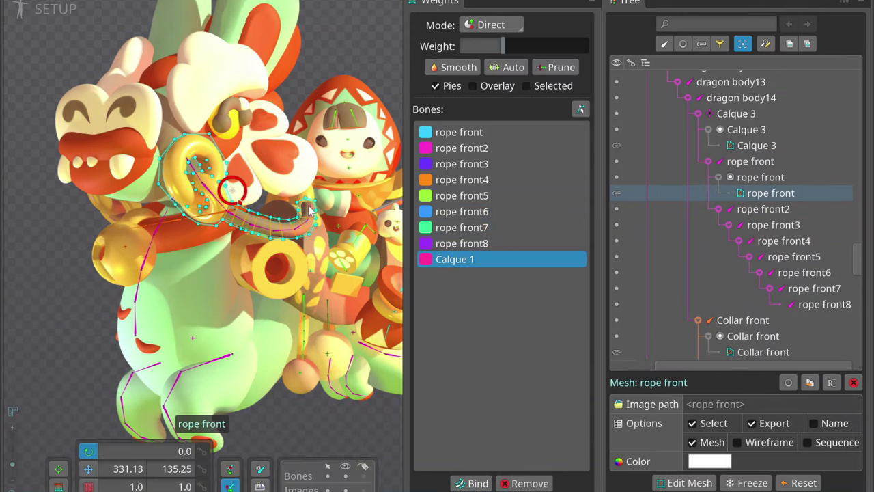
pyautogui.click(298, 227)
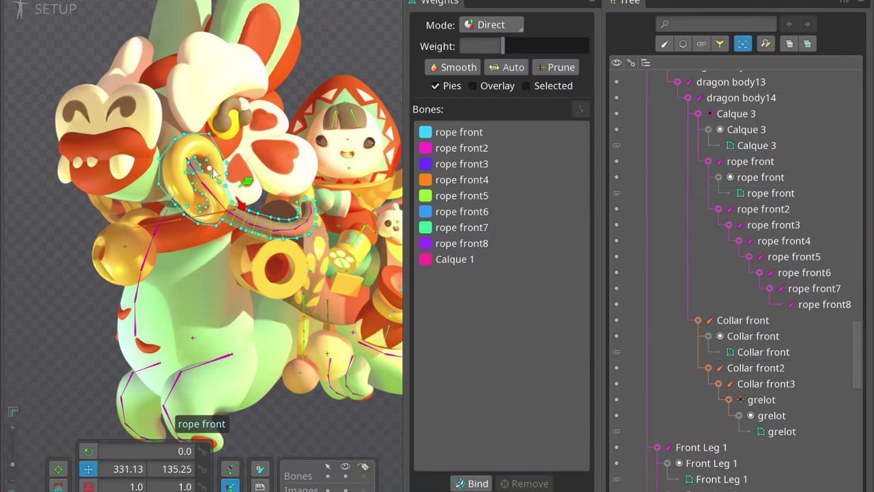
pyautogui.click(297, 227)
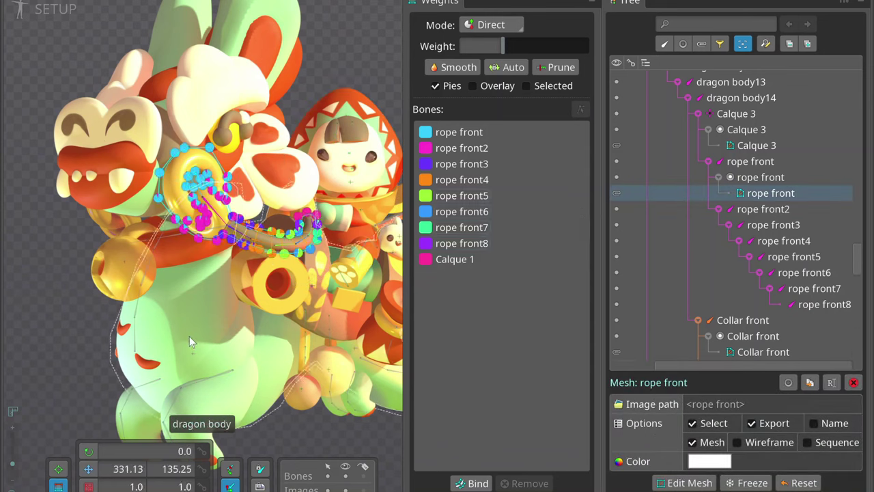
# Inspect the rope front mesh's weights, and select all eight rope front bones to check their movement.
pyautogui.click(79, 410)
pyautogui.moveTo(249, 162); pyautogui.dragTo(20, 339)
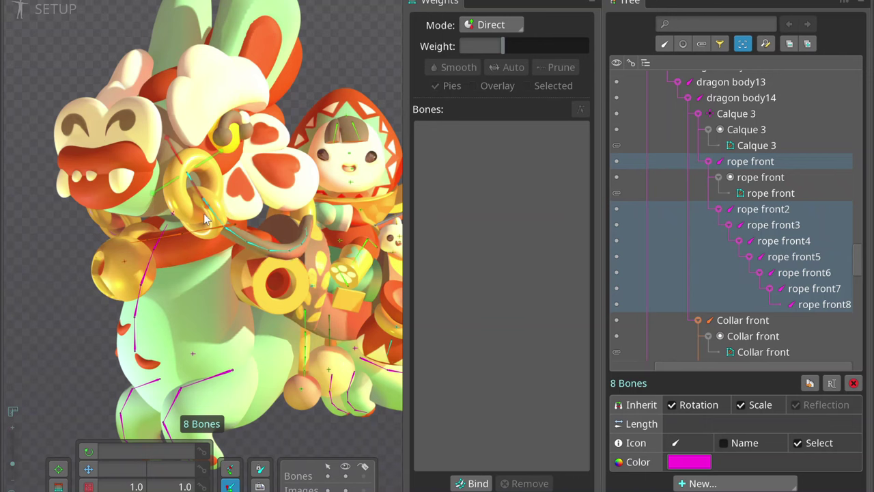
pyautogui.scroll(3, 186, 273)
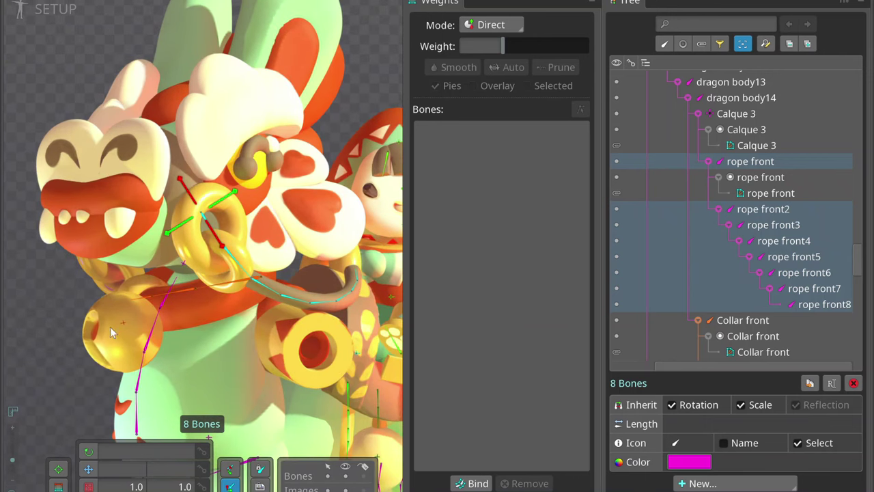
# Under the Calque 3 bone, add a head side bone at the petals' centre and a child bone along the upper petal.
pyautogui.click(185, 273)
pyautogui.scroll(-4, 179, 267)
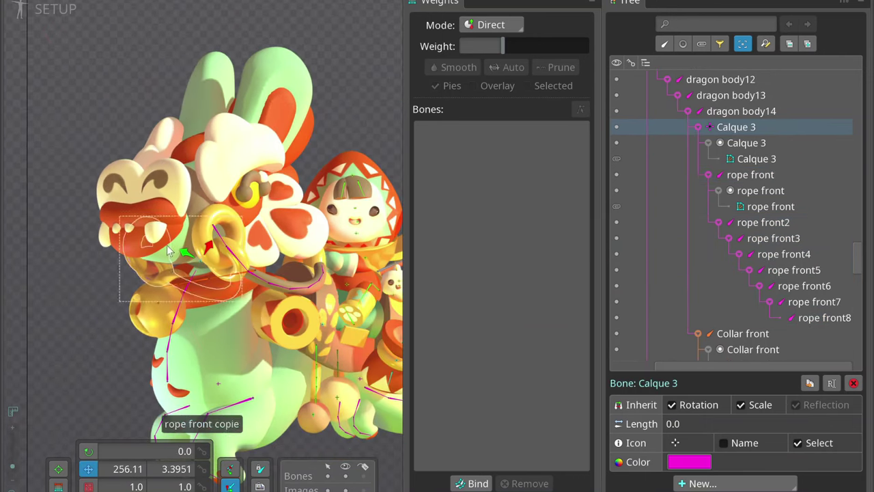
pyautogui.click(268, 212)
pyautogui.moveTo(271, 202); pyautogui.dragTo(294, 181)
pyautogui.click(284, 219)
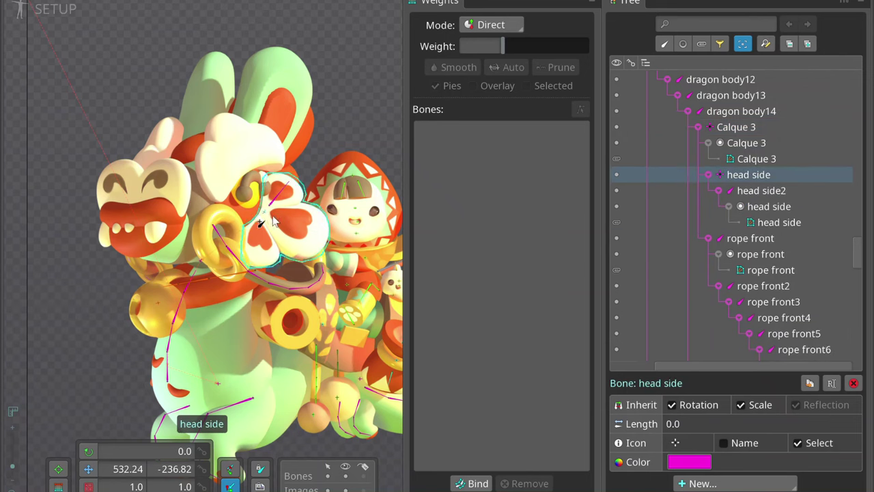
# Draw head side bones along the other two petals, and bind the head side mesh to all four head side bones.
pyautogui.moveTo(259, 225); pyautogui.dragTo(260, 252)
pyautogui.click(780, 254)
pyautogui.click(473, 483)
pyautogui.moveTo(300, 179); pyautogui.dragTo(253, 227)
pyautogui.press('Return')
# Adjust the head side mesh's vertex weights for the head side bone along the inner edge and head side3 around the large petal.
pyautogui.scroll(5, 321, 195)
pyautogui.click(228, 250)
pyautogui.click(222, 242)
pyautogui.click(456, 147)
pyautogui.click(233, 253)
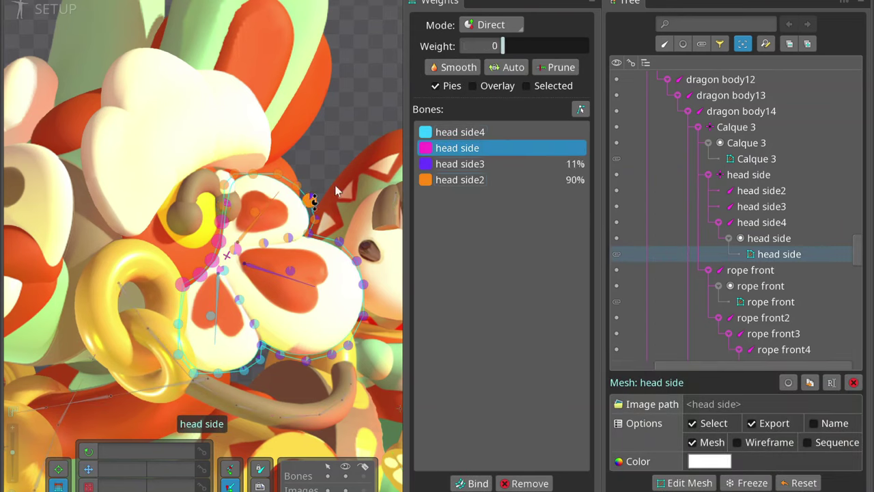
pyautogui.moveTo(336, 190); pyautogui.dragTo(343, 148)
pyautogui.moveTo(316, 217); pyautogui.dragTo(366, 271)
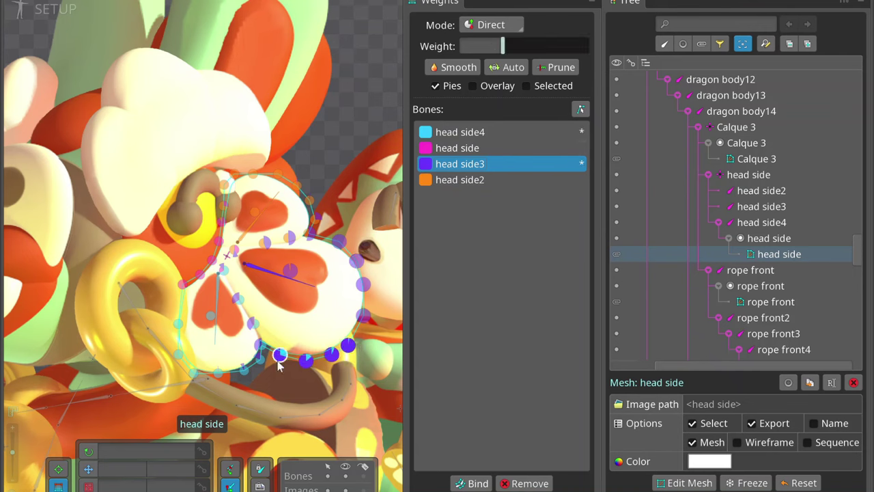
pyautogui.click(345, 310)
pyautogui.moveTo(345, 310); pyautogui.dragTo(348, 346)
# Select the head side3 bone and its parent head side to check how the petals move.
pyautogui.click(230, 269)
pyautogui.click(252, 271)
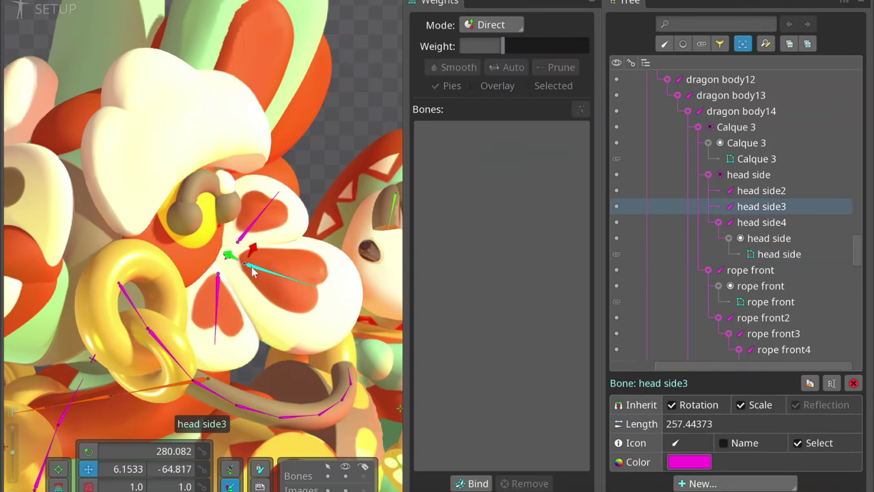
pyautogui.press('Up')
pyautogui.press('Up')
pyautogui.scroll(-3, 208, 227)
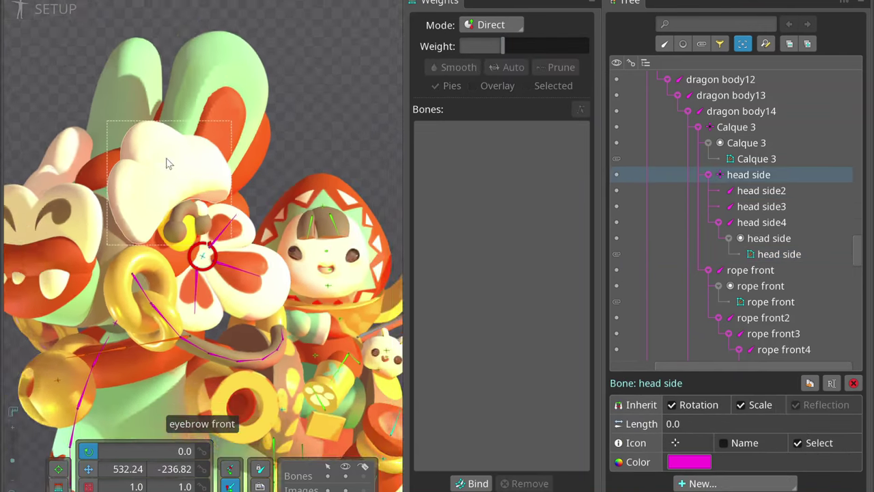
# Draw a chain of four bones up the dragon's front ear for the Ear2 mesh, parented to the Calque 3 bone.
pyautogui.click(209, 227)
pyautogui.click(125, 239)
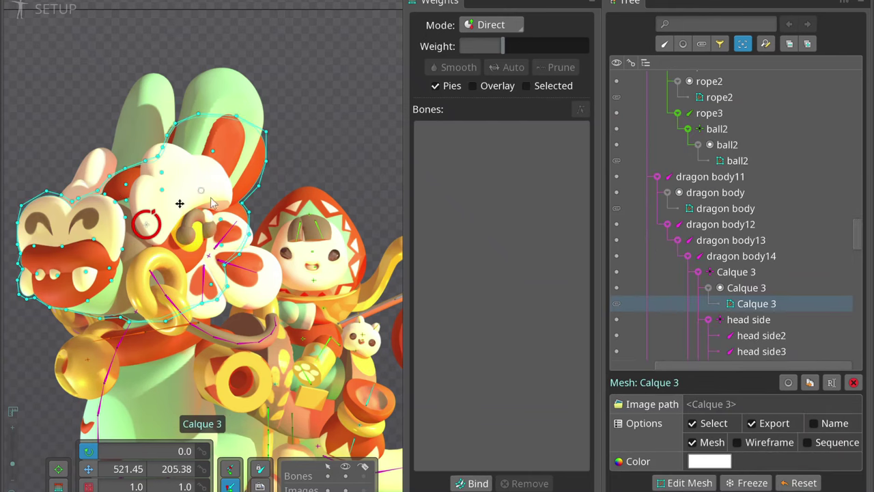
pyautogui.click(116, 300)
pyautogui.click(197, 186)
pyautogui.click(208, 160)
pyautogui.click(184, 149)
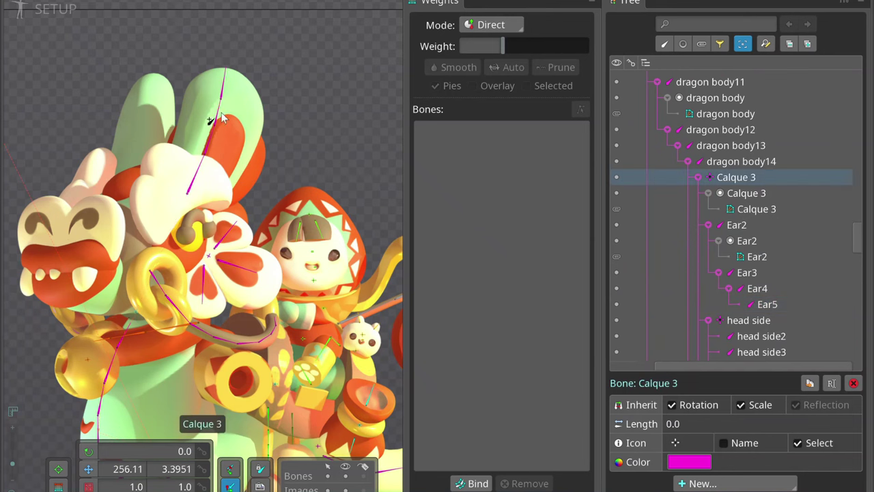
# Draw a four-bone chain up the dragon's back ear under Calque 3, and bind the Ear 1 and Ear2 meshes to their chains.
pyautogui.moveTo(181, 159); pyautogui.dragTo(136, 166)
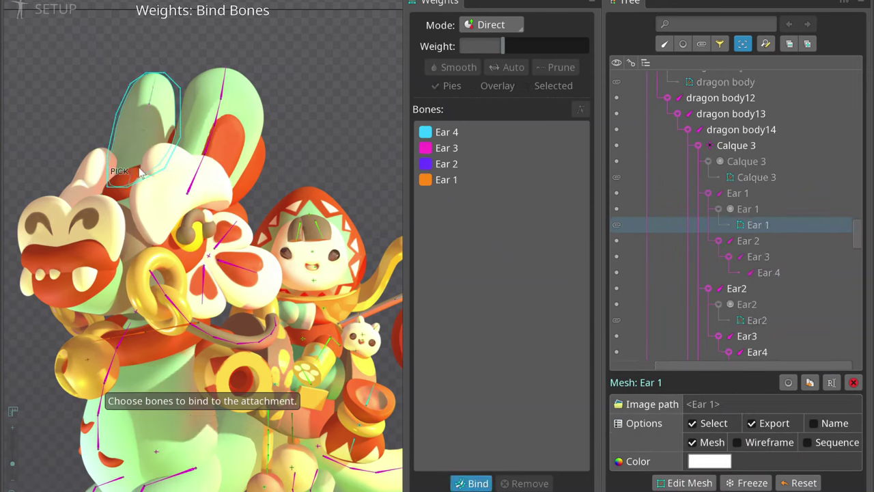
pyautogui.click(470, 483)
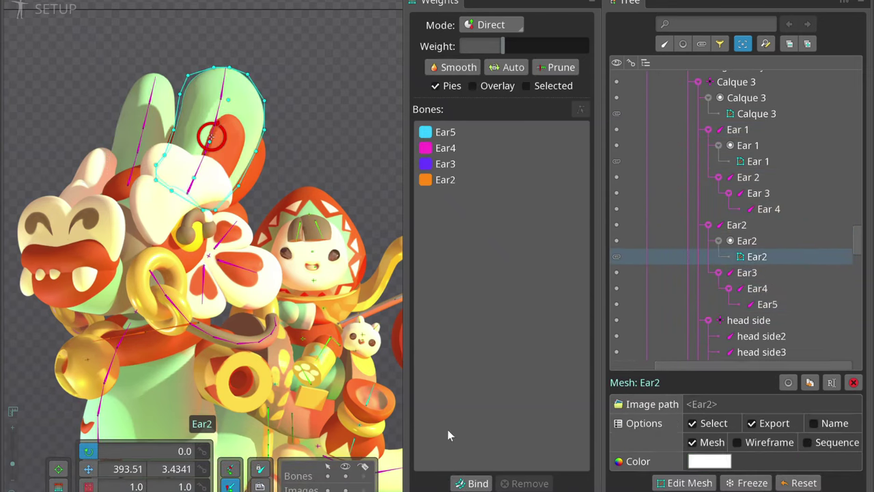
# Bind the Ear 1 mesh to its ear bones and Calque 3, and spread its vertex weights over Ear 2, Ear 3 and Ear 4.
pyautogui.click(470, 483)
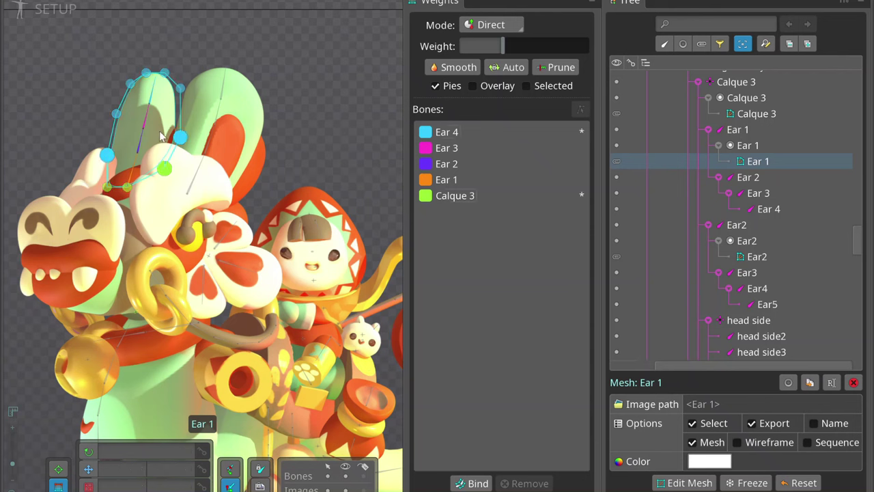
pyautogui.click(161, 136)
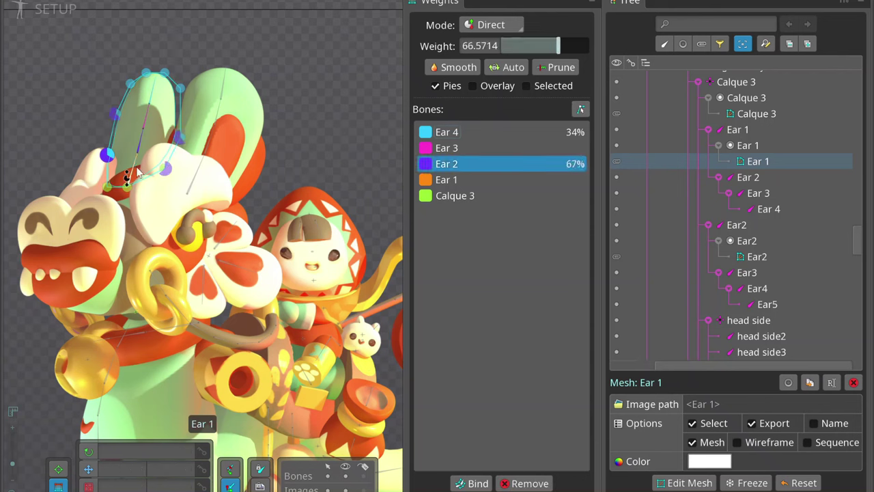
pyautogui.click(239, 115)
pyautogui.click(116, 115)
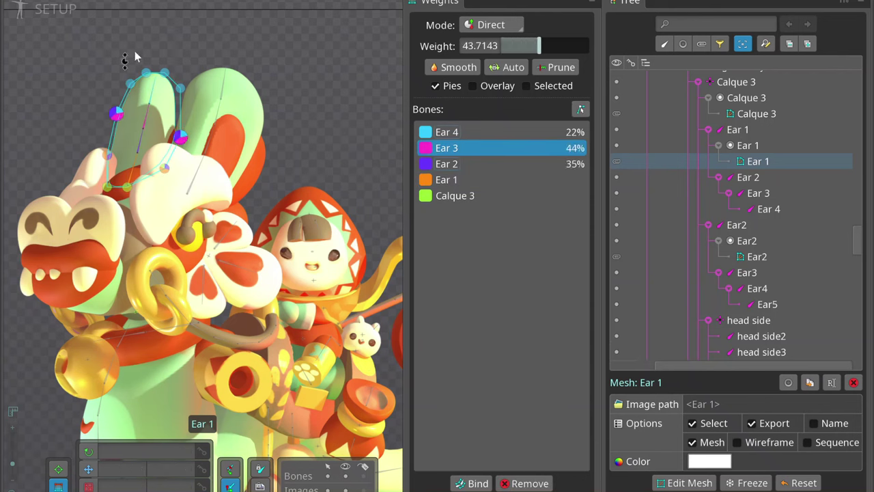
pyautogui.press('Escape')
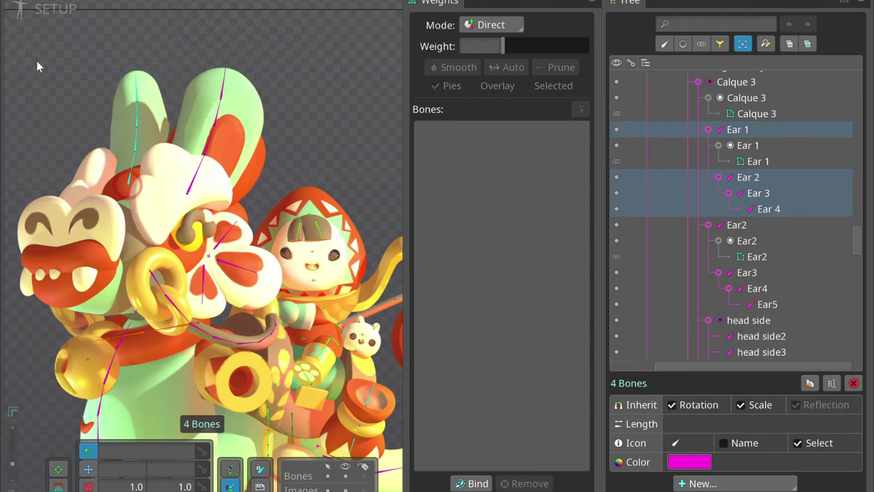
# Refine the Ear 1 mesh with extra outline vertices and an inner one, blending their weights along the ear bones.
pyautogui.press('m')
pyautogui.press('m')
pyautogui.press('m')
pyautogui.press('m')
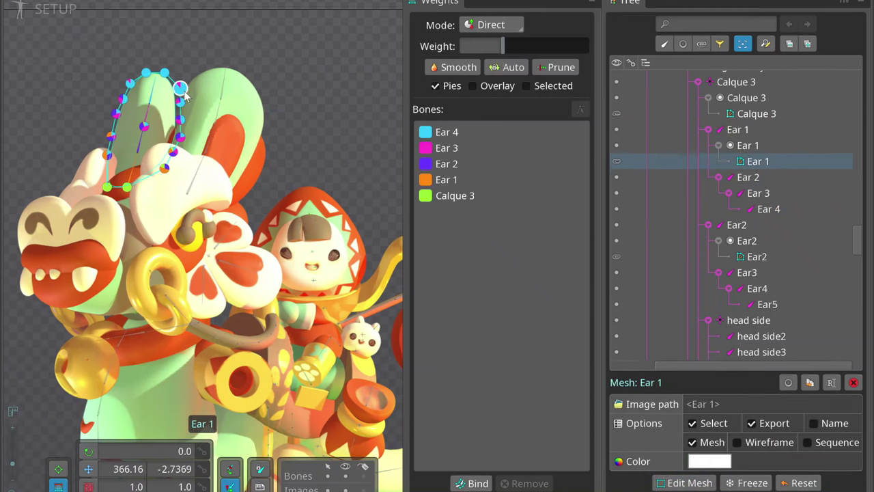
pyautogui.press('Escape')
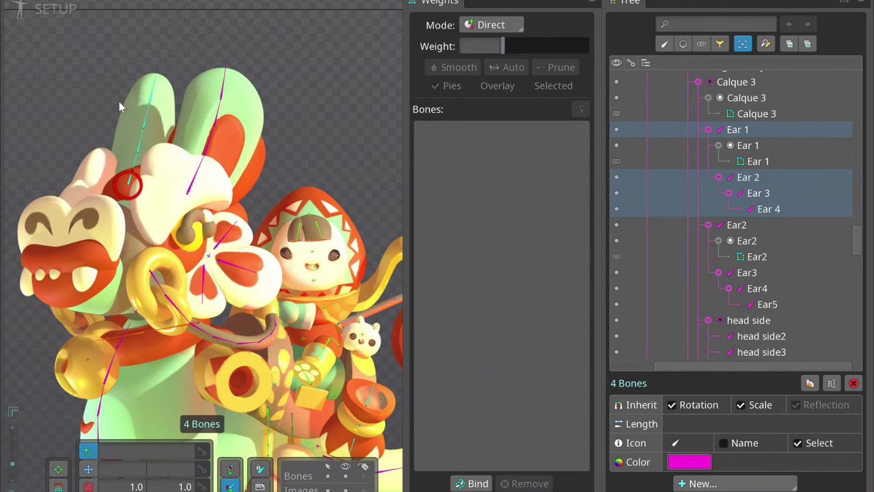
# Create a chain of four bones under the Calque 3 bone, following the dragon's hair from forehead to back, and color them green.
pyautogui.click(117, 144)
pyautogui.press('Escape')
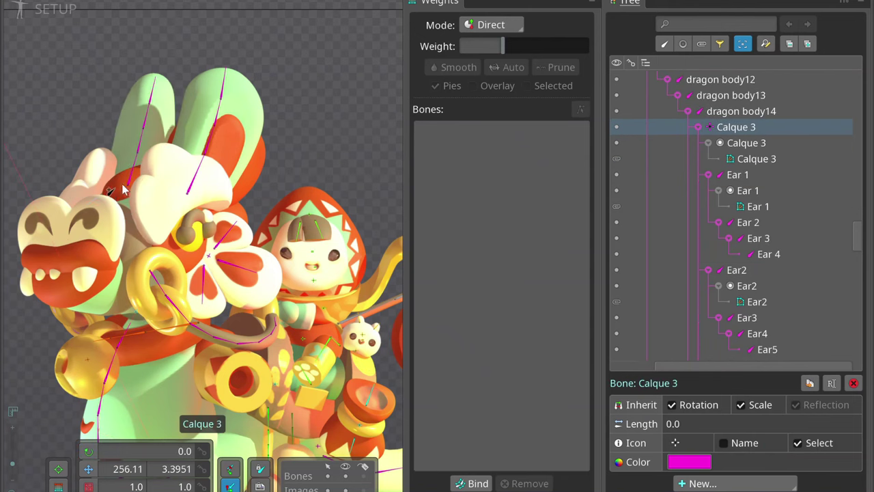
pyautogui.press('Escape')
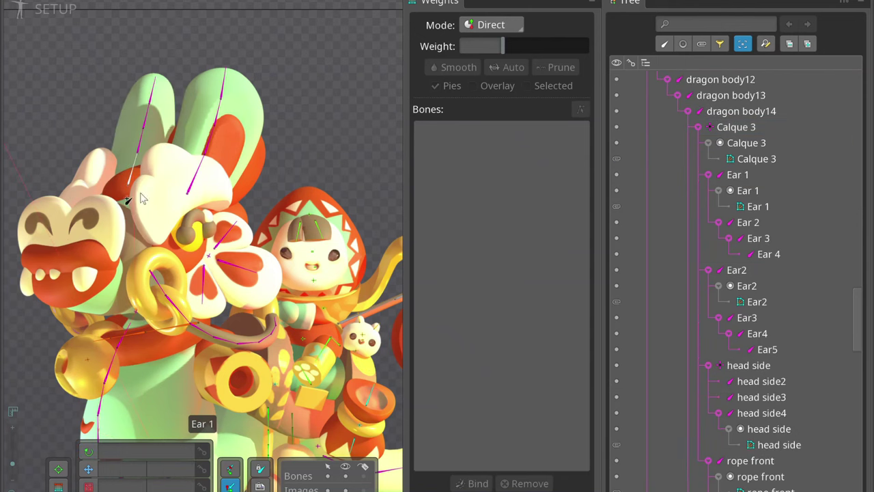
pyautogui.click(135, 304)
pyautogui.moveTo(136, 188); pyautogui.dragTo(205, 123)
pyautogui.keyDown('ctrl'); pyautogui.click(183, 158); pyautogui.keyUp('ctrl')
pyautogui.click(690, 462)
pyautogui.click(310, 178)
pyautogui.click(189, 414)
pyautogui.press('Escape')
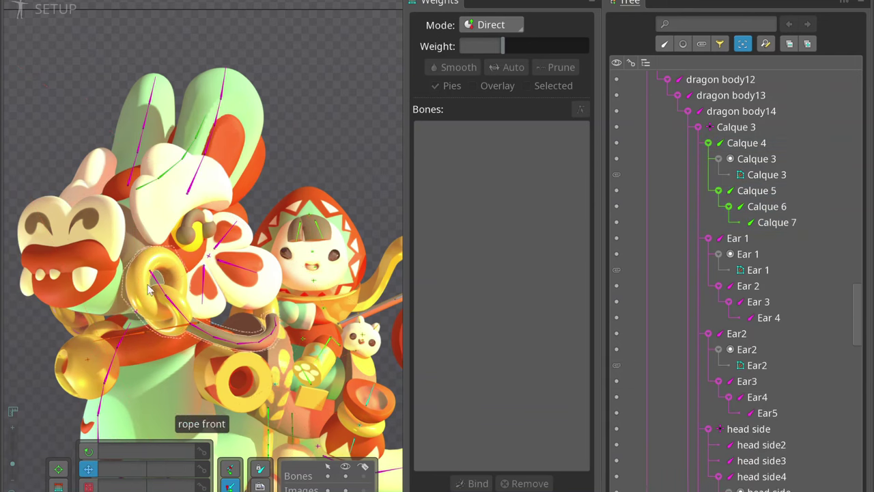
# Create a two-bone chain under Calque 3 above the cheek flower and color both bones green, 38FF07FF.
pyautogui.click(134, 304)
pyautogui.moveTo(218, 216); pyautogui.dragTo(254, 220)
pyautogui.keyDown('ctrl'); pyautogui.click(746, 237); pyautogui.keyUp('ctrl')
pyautogui.click(689, 462)
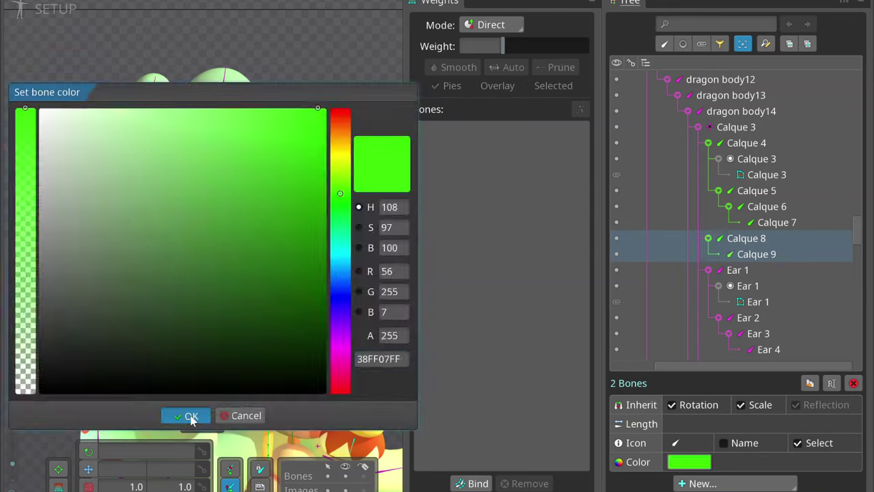
pyautogui.click(191, 414)
pyautogui.press('Escape')
# Bind the Calque 3 mesh to both green bone chains and the Calque 3 bone.
pyautogui.click(767, 174)
pyautogui.click(471, 483)
pyautogui.doubleClick(134, 277)
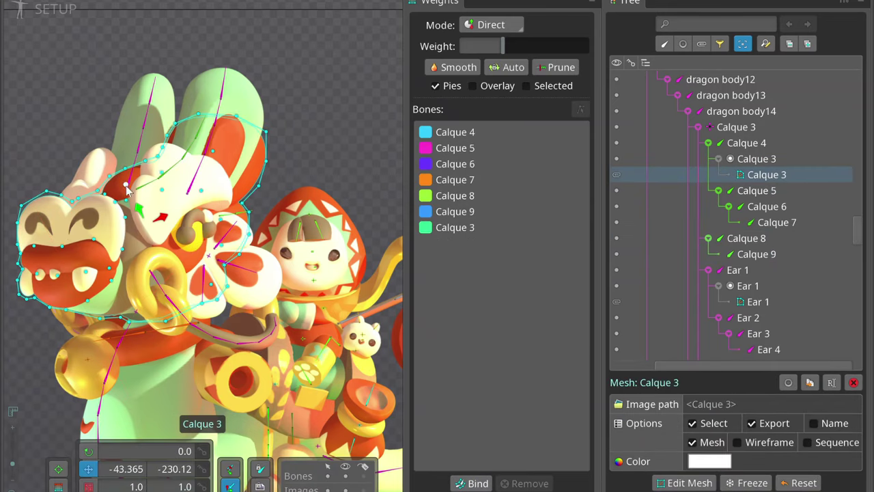
pyautogui.click(123, 134)
pyautogui.press('Escape')
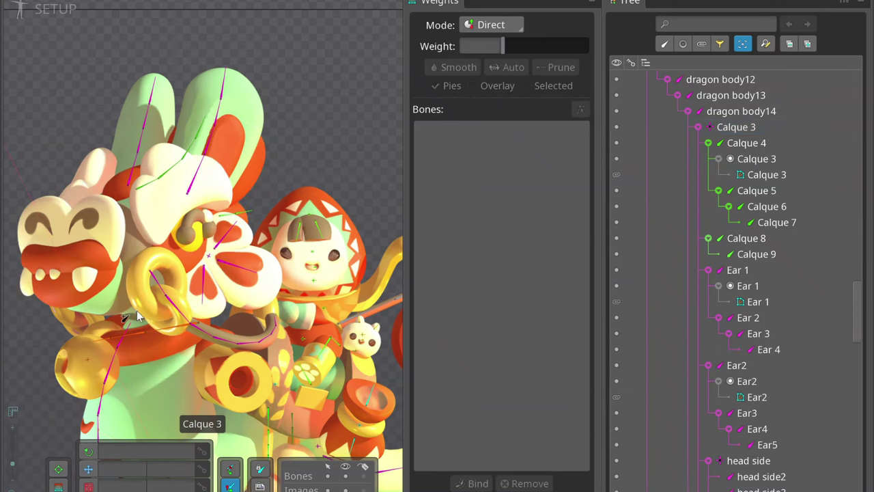
# Create a bone named nose on the muzzle, and rename the lower and upper green chains' root bones hair and haird.
pyautogui.click(134, 317)
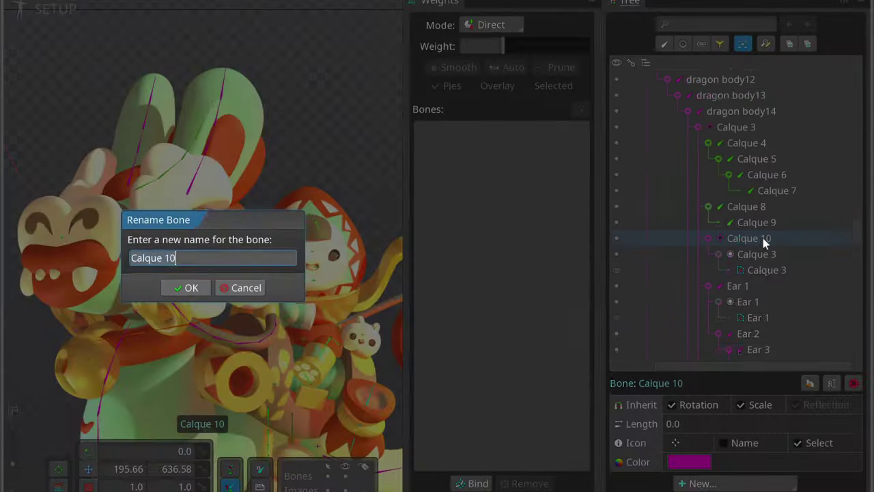
pyautogui.click(220, 246)
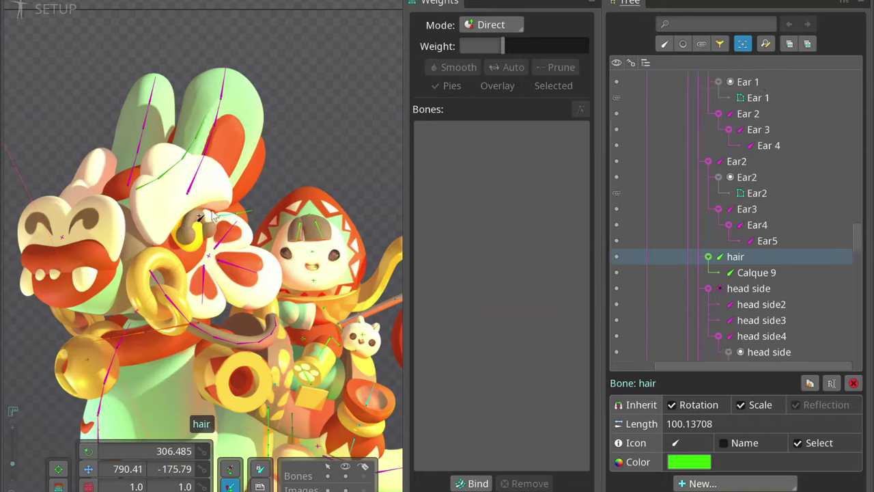
pyautogui.doubleClick(737, 304)
pyautogui.write('haird')
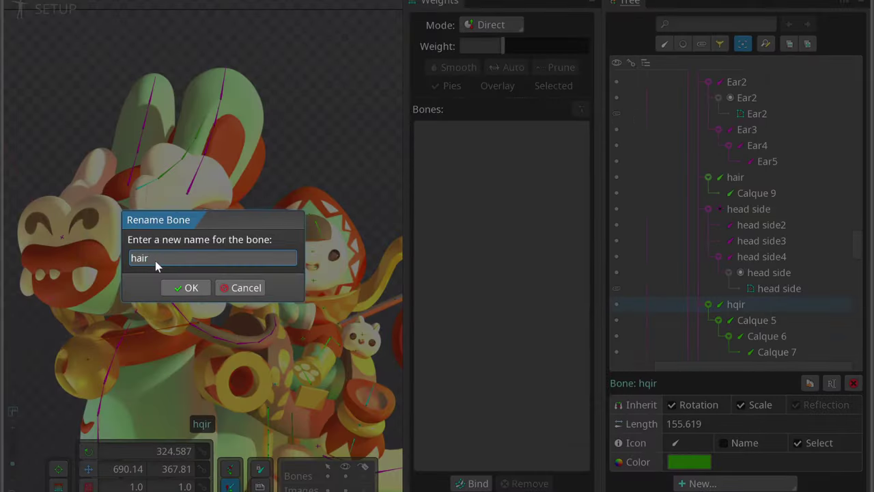
pyautogui.press('Return')
# Select the Calque 3 mesh and give all its vertices 100% weight to the Calque 3 bone.
pyautogui.click(217, 198)
pyautogui.click(509, 67)
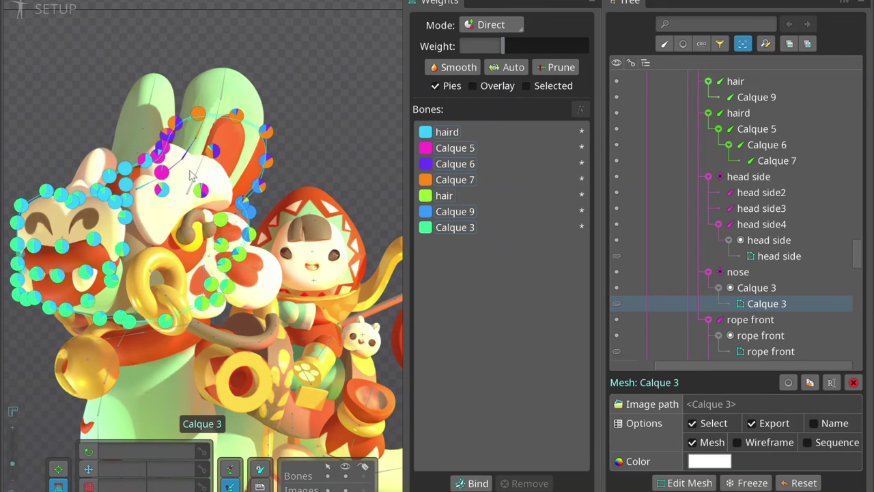
pyautogui.click(455, 227)
pyautogui.moveTo(503, 46); pyautogui.dragTo(588, 46)
# Weight the Calque 3 mesh's vertices along the front of the hair to the haird, Calque 5 and Calque 6 bones.
pyautogui.click(446, 132)
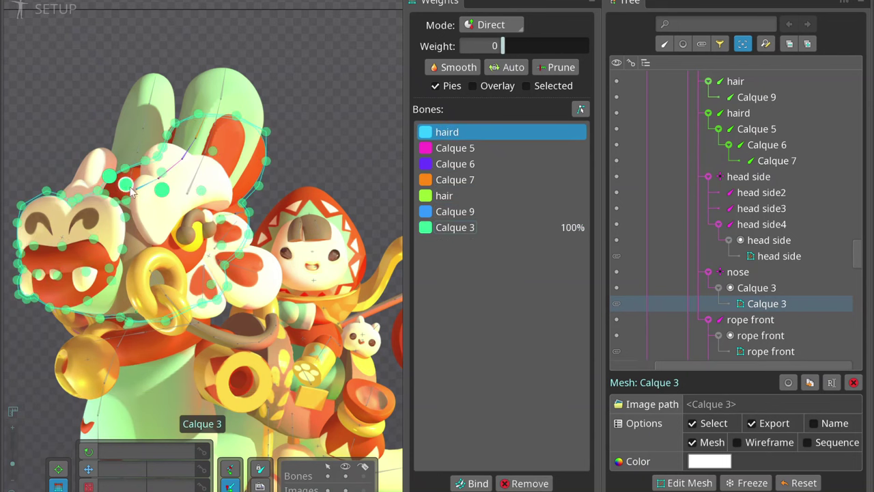
pyautogui.scroll(3, 169, 179)
pyautogui.moveTo(232, 198); pyautogui.dragTo(86, 71)
pyautogui.click(175, 168)
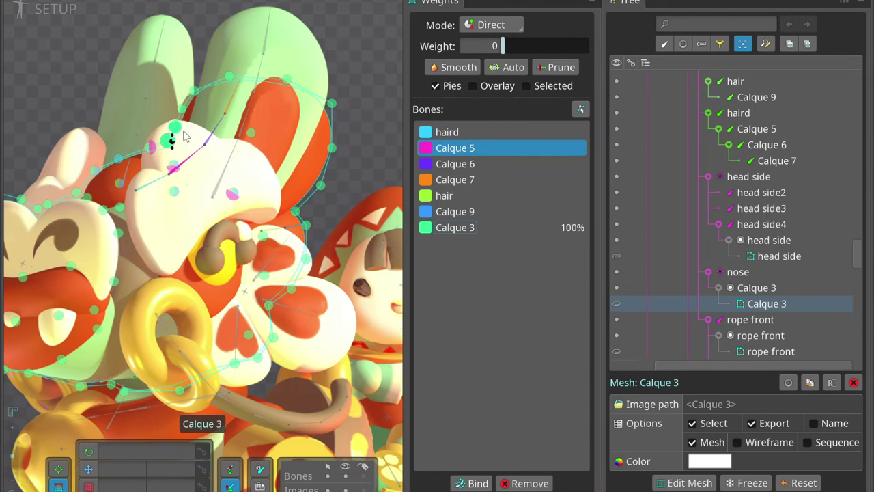
pyautogui.click(208, 136)
pyautogui.moveTo(209, 137)
pyautogui.mouseDown()
pyautogui.moveTo(146, 89)
pyautogui.moveTo(250, 133)
pyautogui.mouseUp()
# Blend Calque 6 and Calque 7 weights into the mesh vertices at the rear and upper edges of the hair.
pyautogui.click(295, 211)
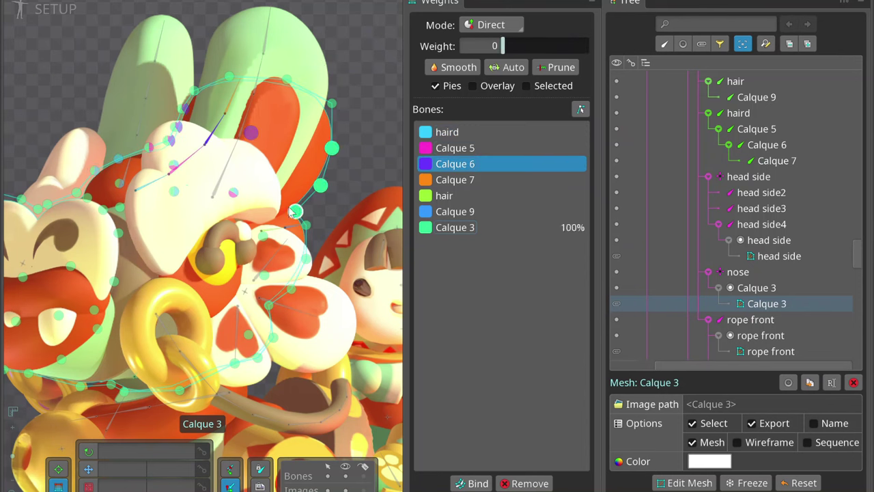
pyautogui.click(321, 184)
pyautogui.click(195, 92)
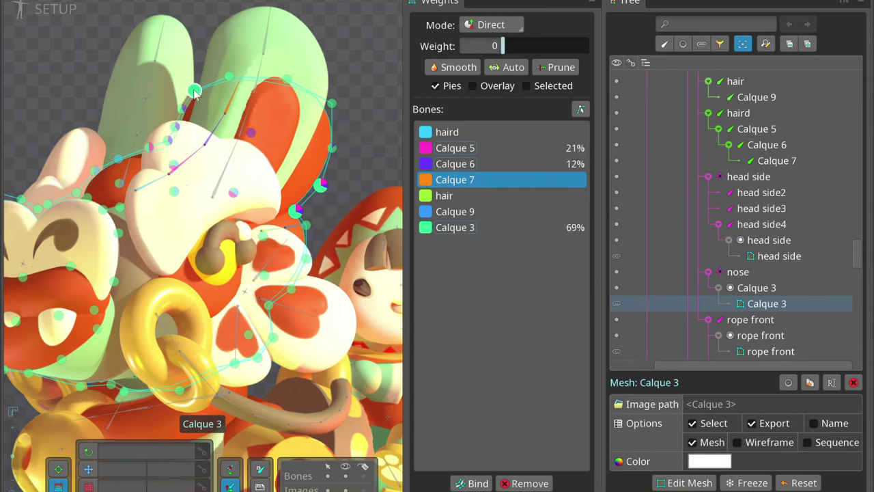
pyautogui.moveTo(200, 92); pyautogui.dragTo(359, 8)
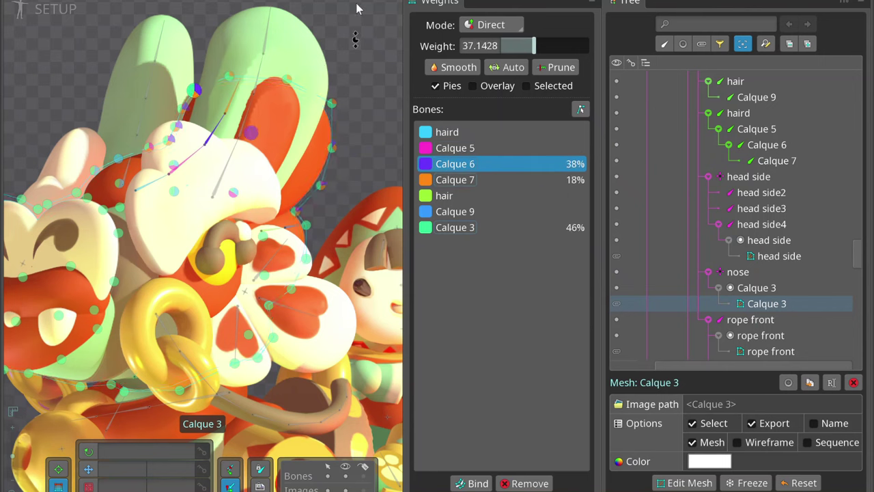
# Weight the hair tip vertices to Calque 7 and remove the Calque 3 bone's influence from the hair vertices.
pyautogui.click(348, 65)
pyautogui.moveTo(352, 62)
pyautogui.mouseDown()
pyautogui.moveTo(363, 52)
pyautogui.moveTo(128, 169)
pyautogui.mouseUp()
pyautogui.moveTo(369, 155); pyautogui.dragTo(287, 241)
pyautogui.moveTo(272, 280)
pyautogui.mouseDown()
pyautogui.moveTo(347, 66)
pyautogui.moveTo(341, 74)
pyautogui.mouseUp()
pyautogui.click(169, 178)
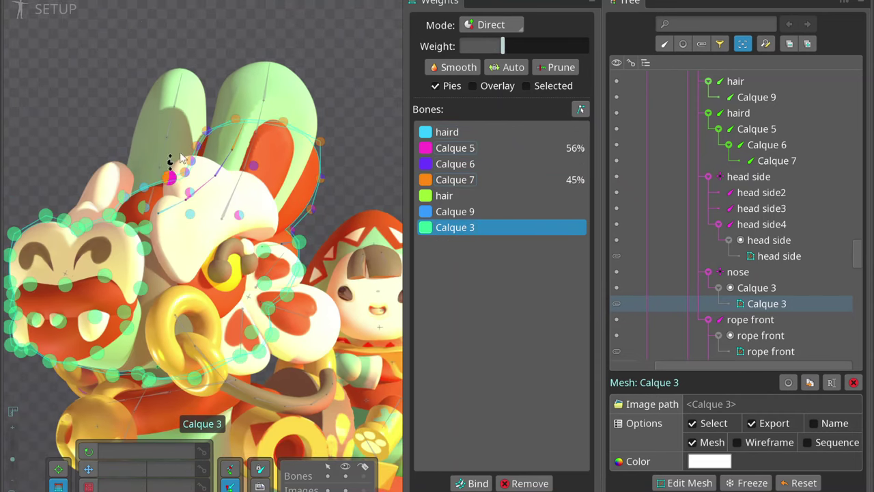
# Rebalance the front and middle hair vertices between the haird, Calque 5 and Calque 6 bones.
pyautogui.click(191, 162)
pyautogui.click(437, 149)
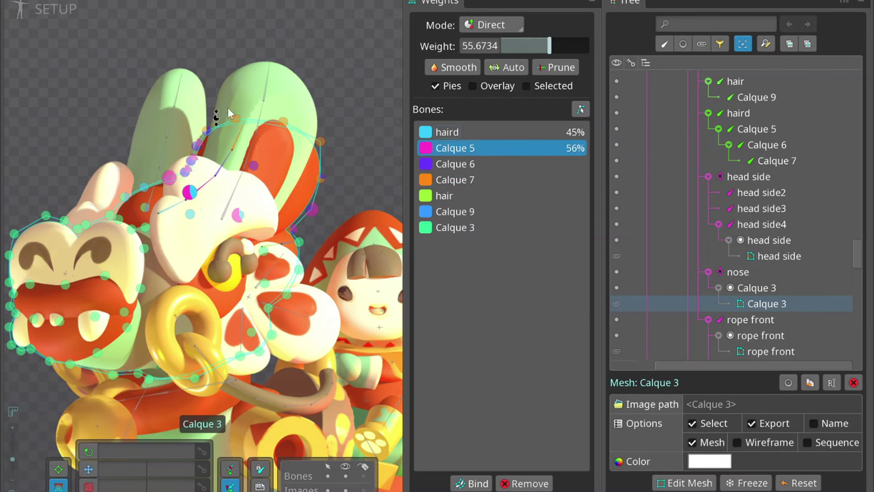
pyautogui.moveTo(171, 213); pyautogui.dragTo(120, 45)
pyautogui.click(300, 194)
pyautogui.moveTo(300, 195); pyautogui.dragTo(94, 74)
# Weight the mesh vertices around the cheek flower's upper edge to hair at about 48%, and blend Calque 9 into the outermost ones.
pyautogui.click(260, 255)
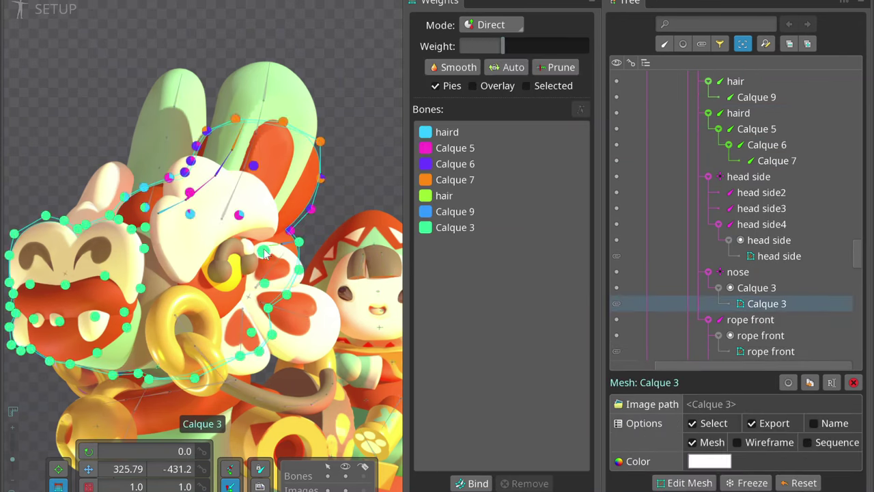
pyautogui.moveTo(272, 287)
pyautogui.mouseDown()
pyautogui.moveTo(328, 148)
pyautogui.moveTo(344, 202)
pyautogui.mouseUp()
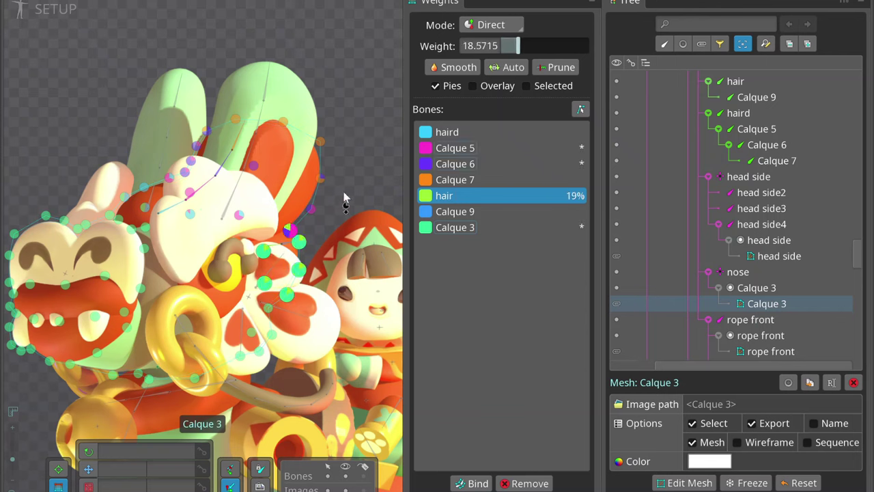
pyautogui.moveTo(287, 254); pyautogui.dragTo(383, 144)
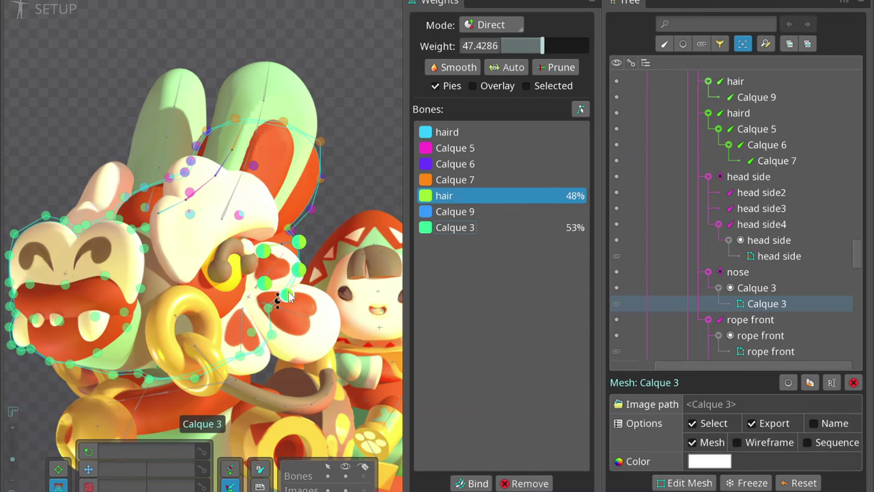
pyautogui.moveTo(286, 247); pyautogui.dragTo(345, 200)
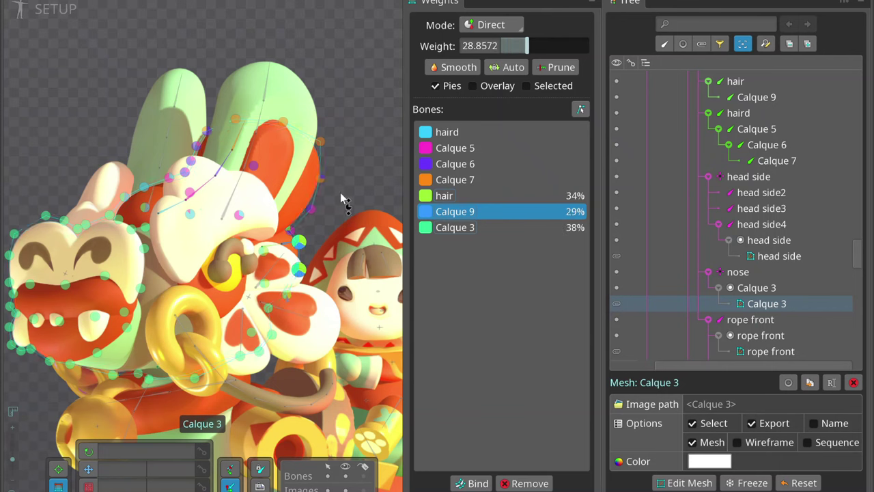
pyautogui.click(284, 248)
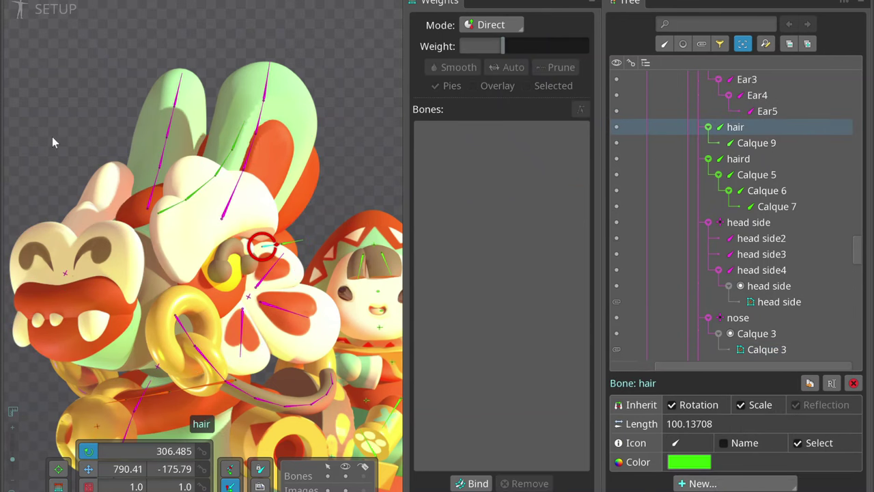
pyautogui.click(265, 301)
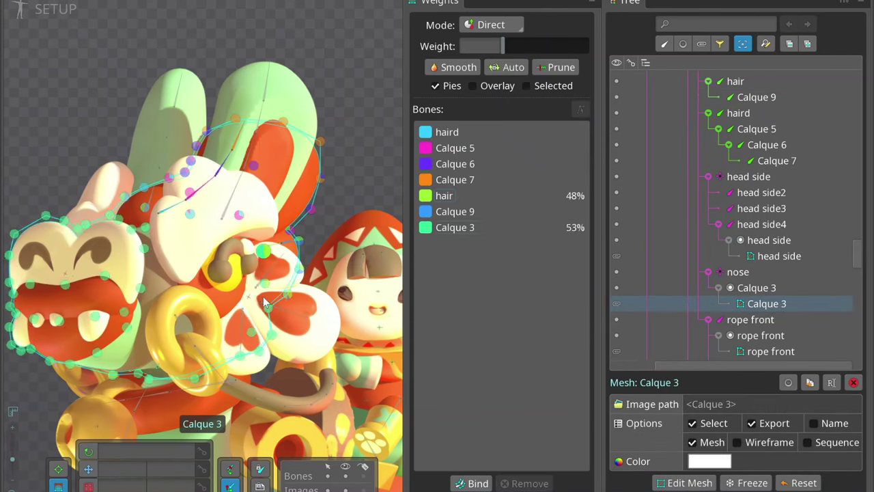
pyautogui.click(269, 253)
# Open the Calque 3 mesh for editing and check how the area above the cheek flower follows the hair and Calque 9 bones.
pyautogui.click(685, 483)
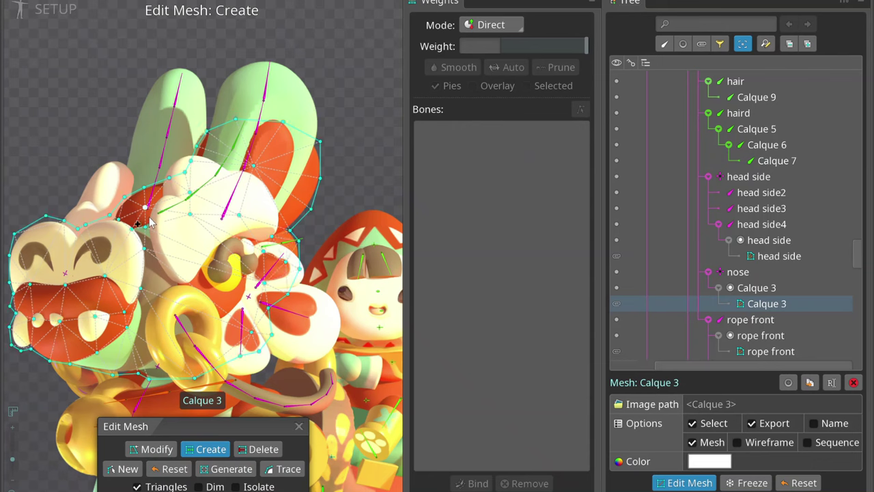
pyautogui.press('Escape')
pyautogui.scroll(6, 252, 249)
pyautogui.click(368, 140)
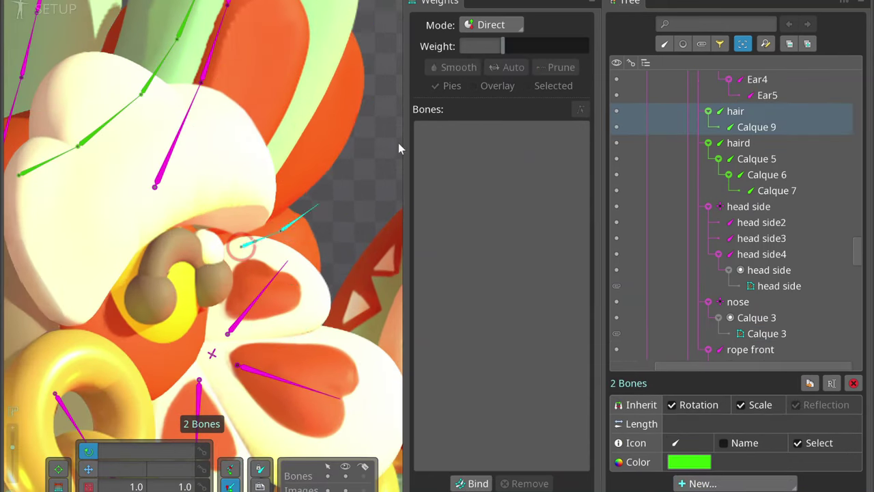
pyautogui.scroll(-6, 142, 207)
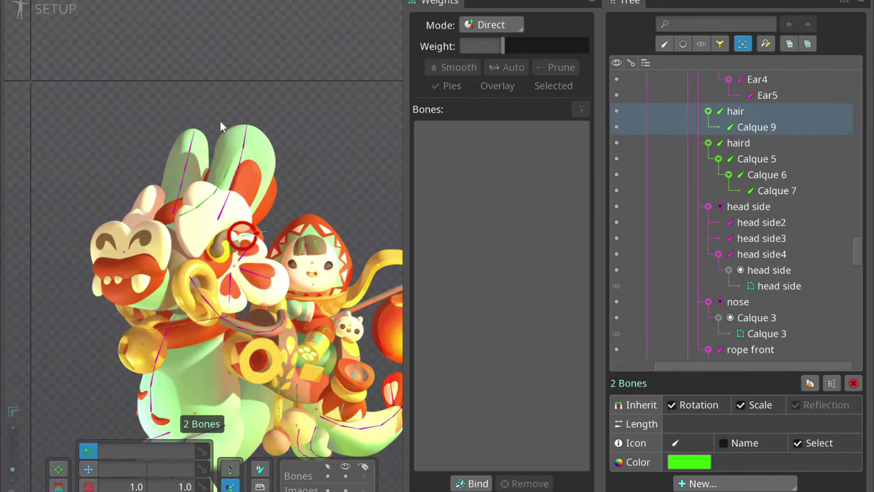
# Refine the Calque 3 mesh with extra vertices along the rear edge of the muzzle.
pyautogui.click(171, 254)
pyautogui.scroll(3, 179, 252)
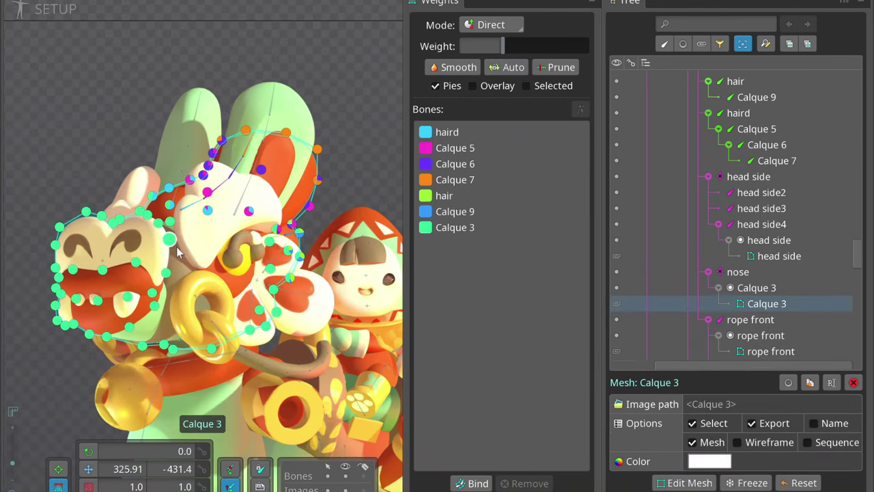
pyautogui.doubleClick(103, 268)
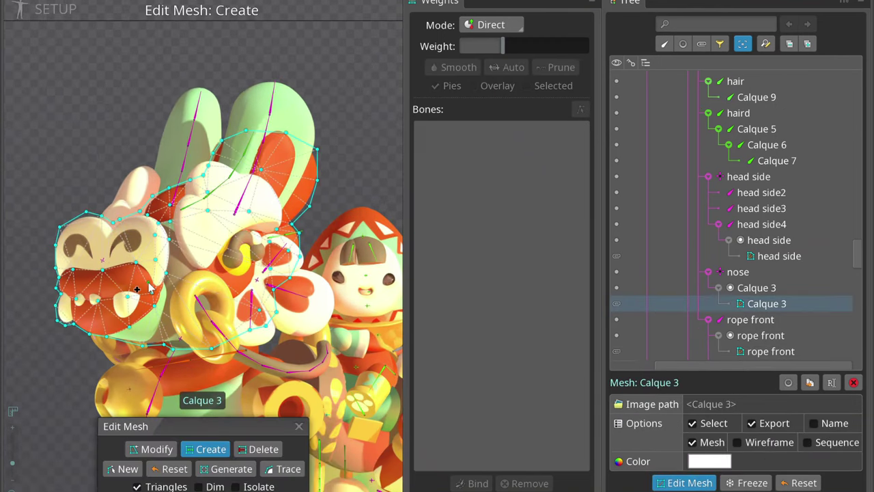
pyautogui.scroll(2, 134, 341)
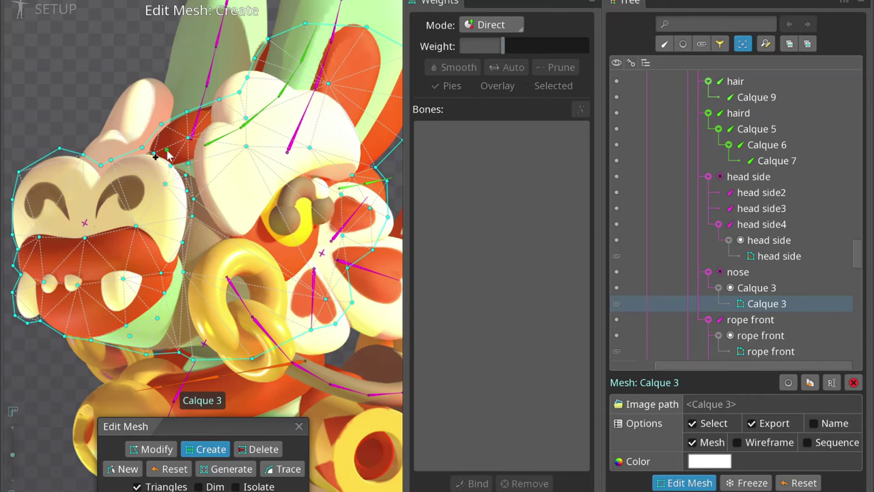
pyautogui.press('Escape')
pyautogui.scroll(-2, 140, 309)
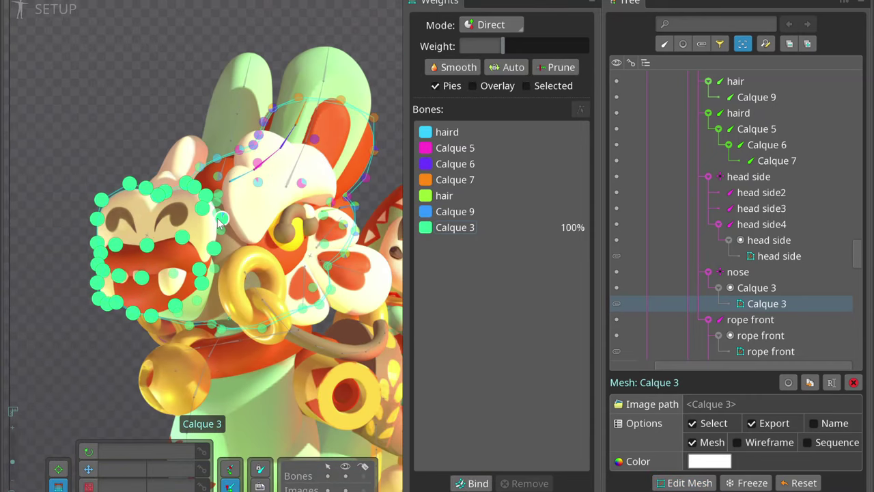
# Bind the nose bone to the Calque 3 mesh and weight the muzzle vertices fully to it, keeping the vertices behind on Calque 3.
pyautogui.click(446, 211)
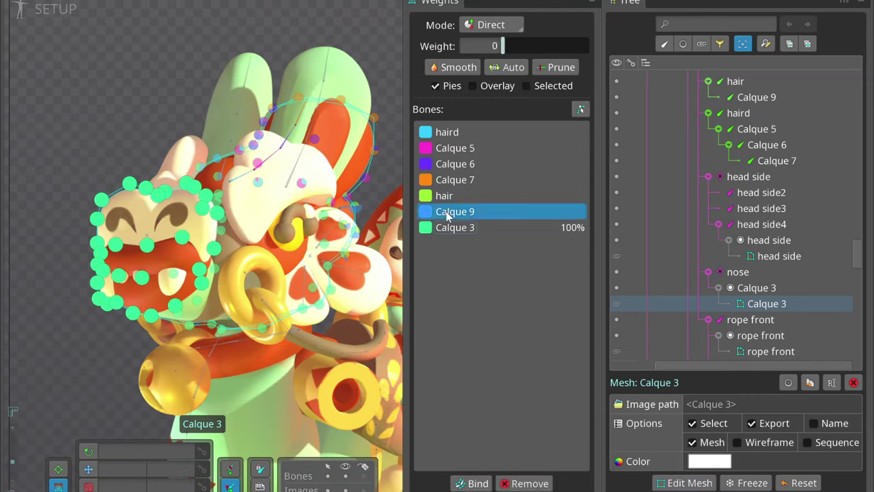
pyautogui.click(471, 483)
pyautogui.click(150, 239)
pyautogui.moveTo(77, 176); pyautogui.dragTo(194, 322)
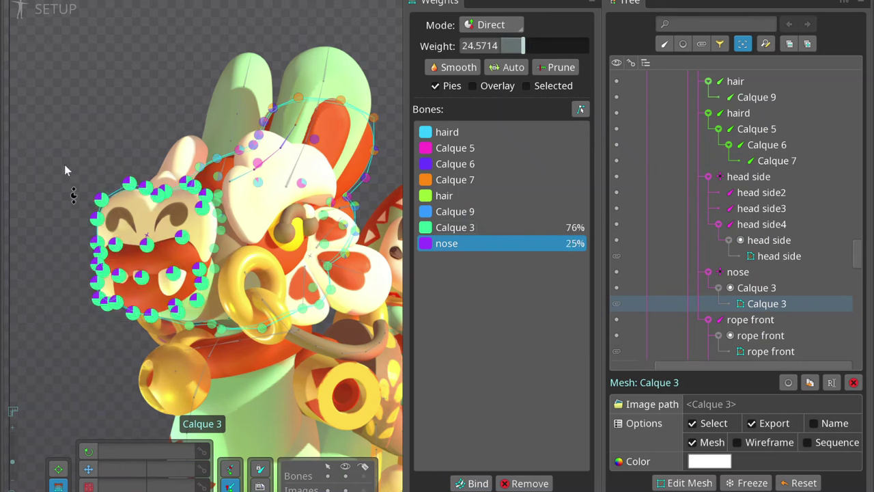
pyautogui.scroll(2, 193, 264)
pyautogui.click(238, 306)
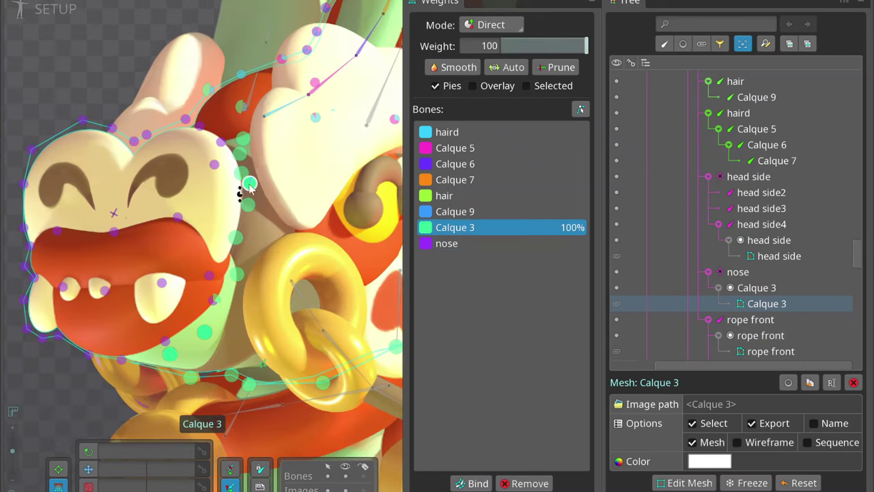
# Move the nose bone to test how the muzzle deforms, and save the project.
pyautogui.scroll(-3, 140, 189)
pyautogui.scroll(3, 197, 211)
pyautogui.click(198, 211)
pyautogui.scroll(-3, 211, 164)
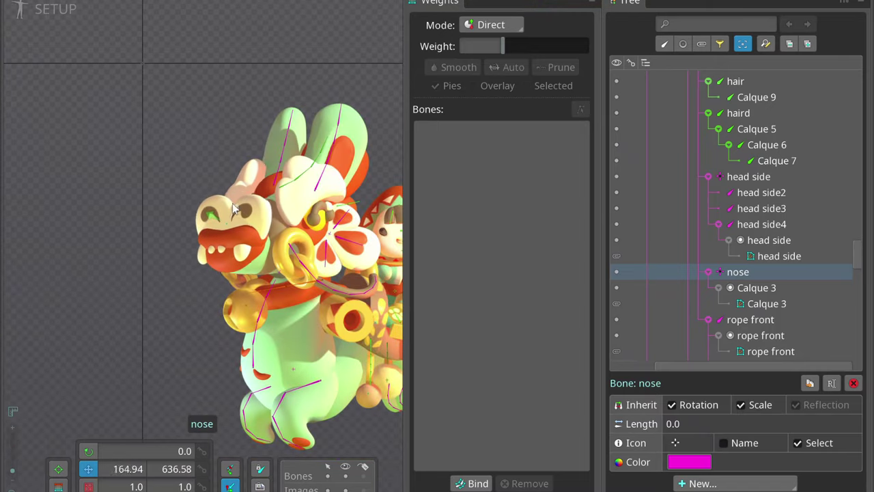
pyautogui.scroll(2, 241, 207)
pyautogui.scroll(-4, 230, 218)
pyautogui.hotkey('ctrl', 's')
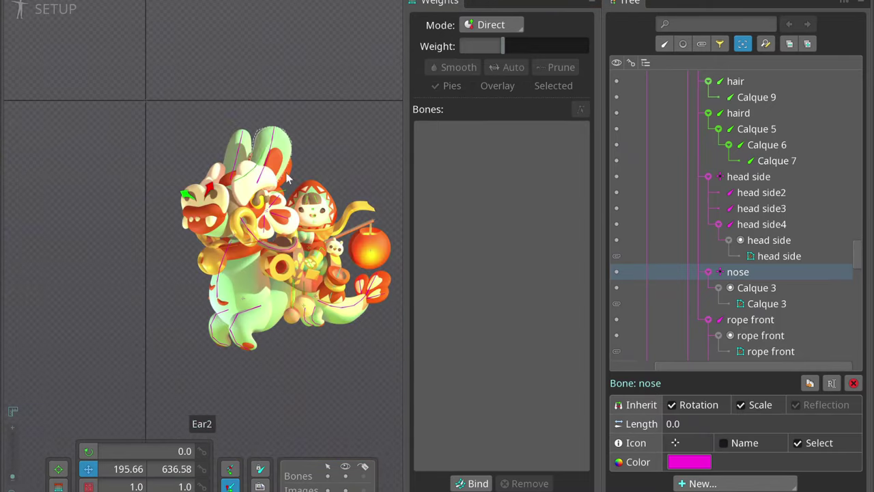
# Create a chain of bones under CHARA along the rider's yellow scarf, from the neck to the tip.
pyautogui.scroll(3, 250, 198)
pyautogui.click(250, 199)
pyautogui.scroll(-1, 250, 199)
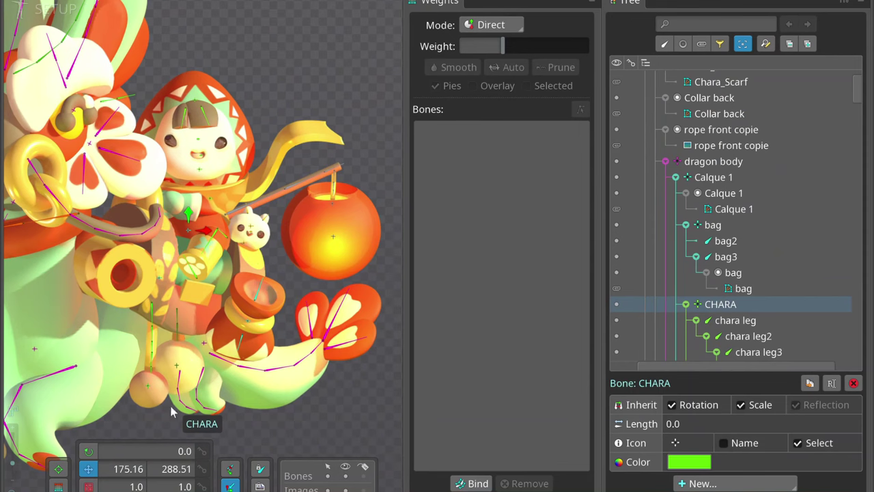
pyautogui.click(258, 174)
pyautogui.click(271, 153)
pyautogui.click(285, 136)
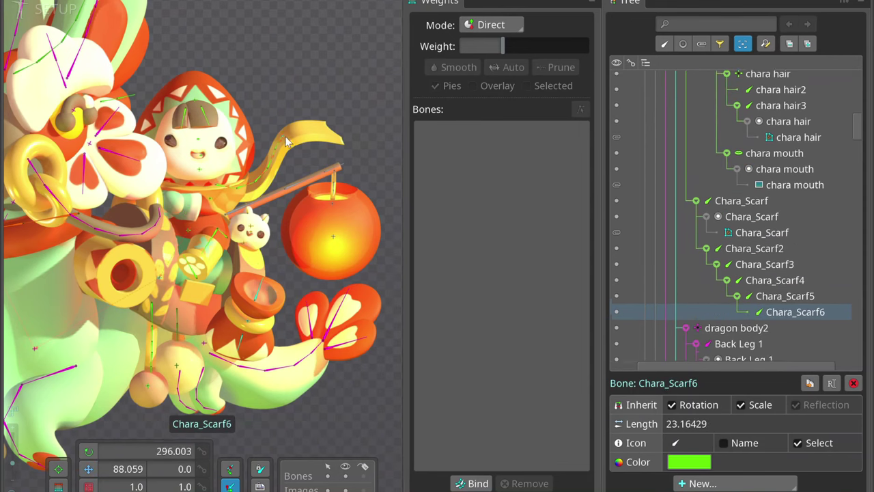
pyautogui.click(318, 123)
pyautogui.click(307, 129)
pyautogui.click(285, 158)
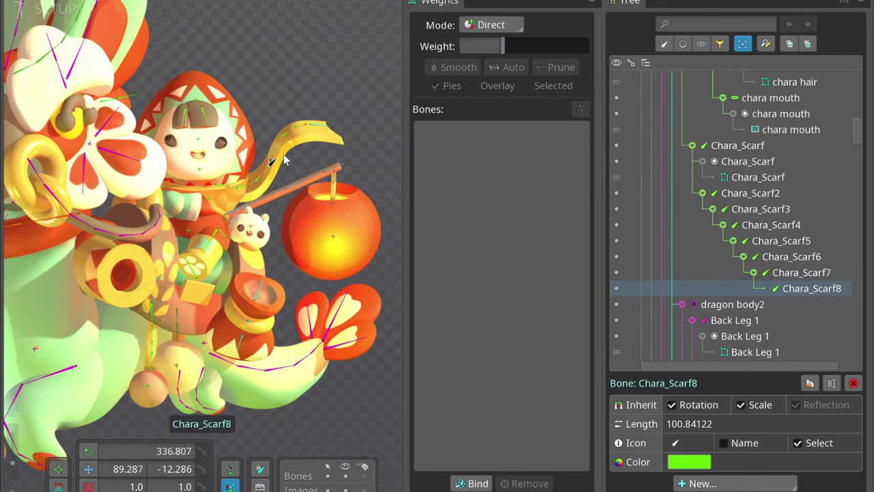
# Bind all eight scarf bones to the Chara_Scarf mesh.
pyautogui.click(331, 133)
pyautogui.click(478, 483)
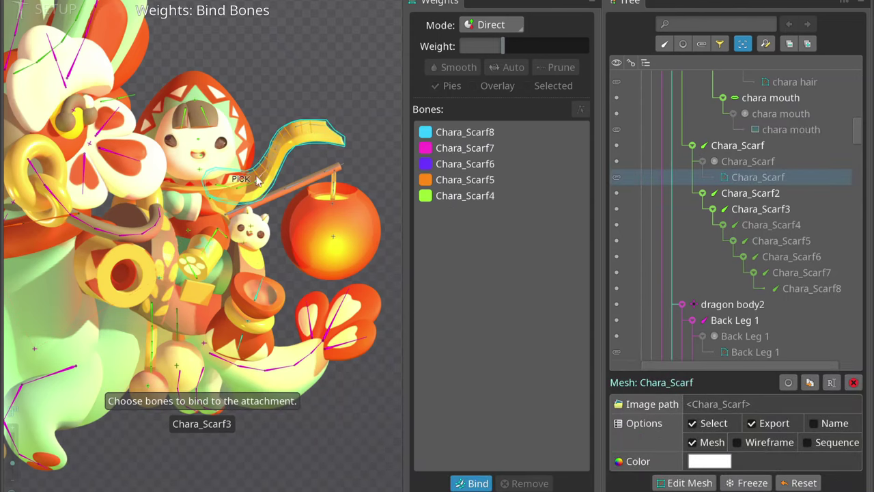
pyautogui.click(478, 483)
# Rotate the scarf bones together to test how the scarf bends, restore the pose and save the project.
pyautogui.moveTo(325, 87); pyautogui.dragTo(171, 287)
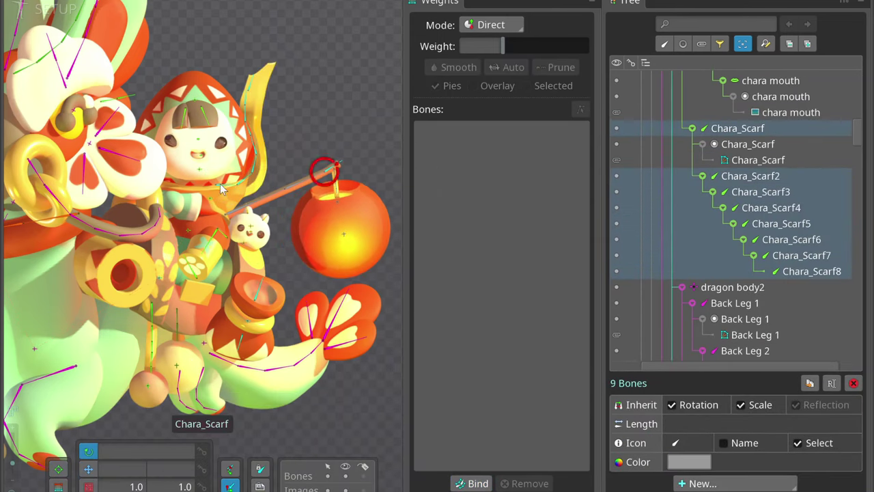
pyautogui.click(240, 189)
pyautogui.click(260, 189)
pyautogui.click(376, 145)
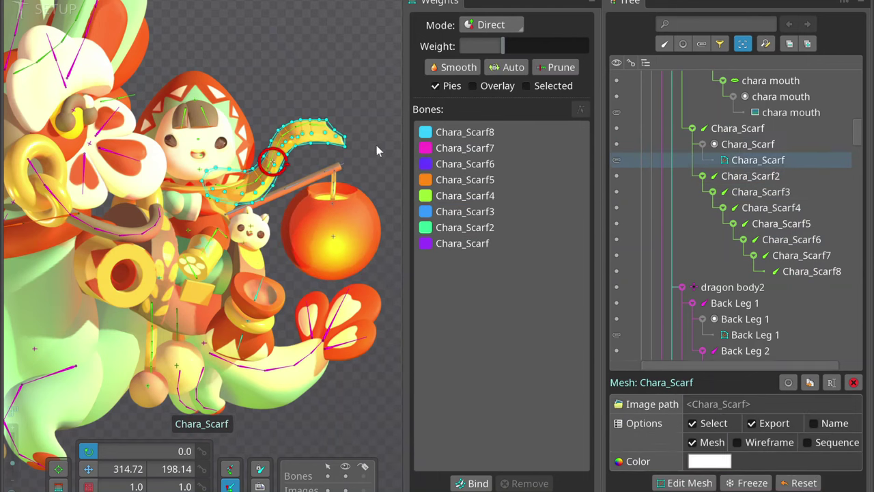
pyautogui.click(359, 142)
pyautogui.hotkey('ctrl', 's')
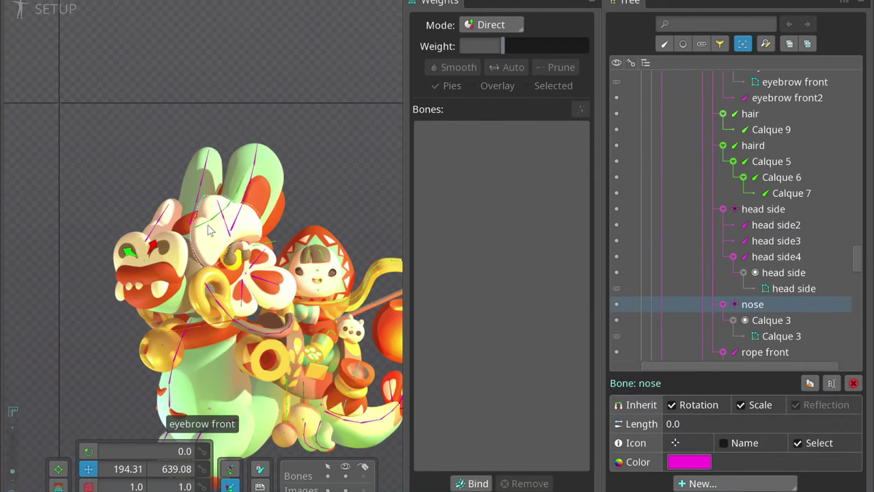
# Rotate the Ear2 bone chain and the Calque 3 head bone to test the head rig.
pyautogui.doubleClick(246, 181)
pyautogui.doubleClick(272, 204)
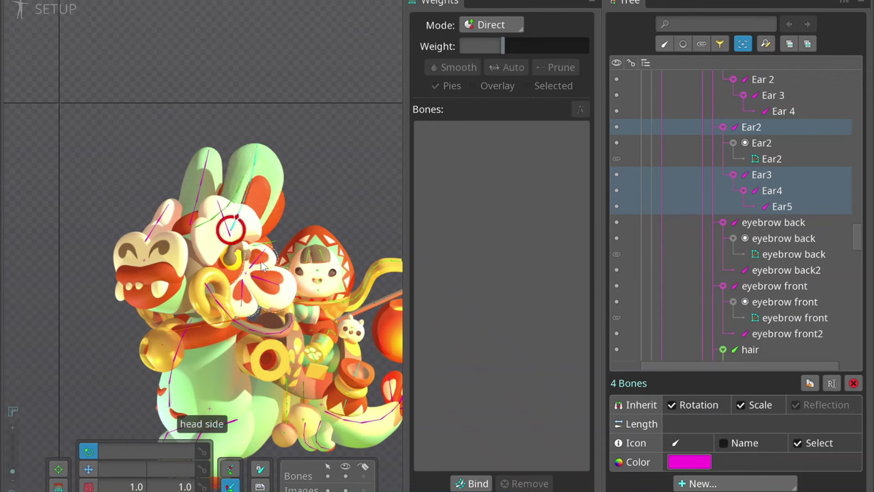
pyautogui.doubleClick(313, 186)
pyautogui.click(58, 294)
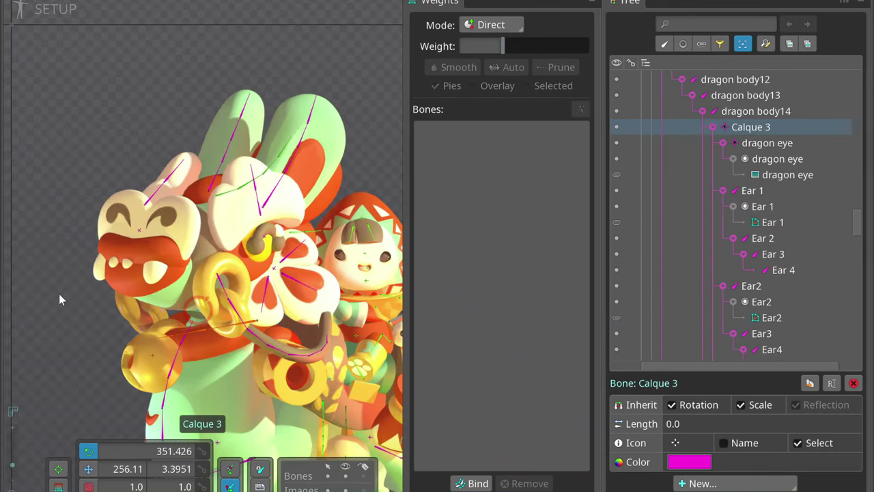
# Create a three-bone chain along the rope front copie image under Calque 3 and turn the image into a mesh.
pyautogui.click(150, 313)
pyautogui.click(150, 313)
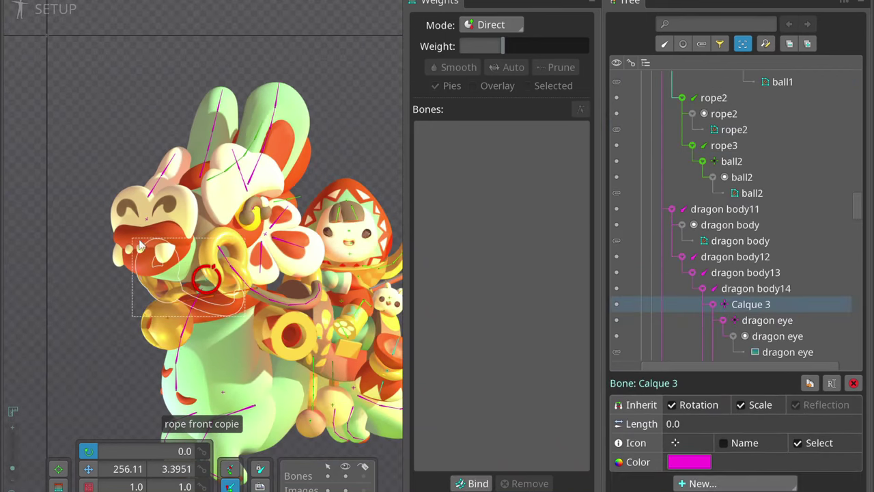
pyautogui.click(159, 307)
pyautogui.click(168, 300)
pyautogui.click(164, 300)
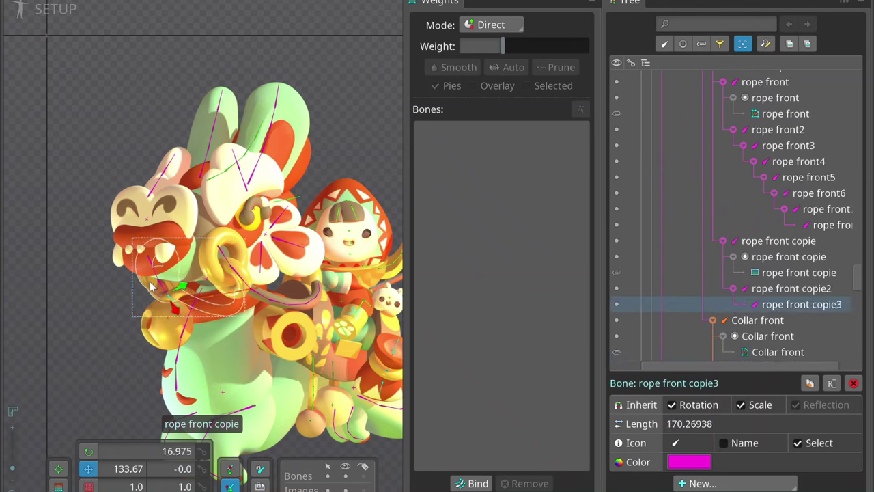
pyautogui.click(151, 286)
pyautogui.click(693, 463)
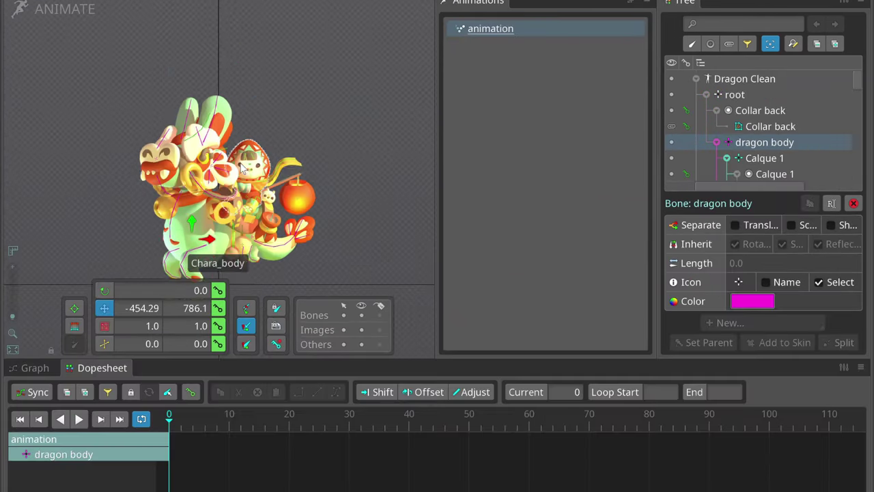
# In Animate mode, key all bones at frames 0, 10 and 20, raising the dragon slightly at frame 10.
pyautogui.moveTo(136, 54); pyautogui.dragTo(419, 283)
pyautogui.click(218, 290)
pyautogui.click(218, 308)
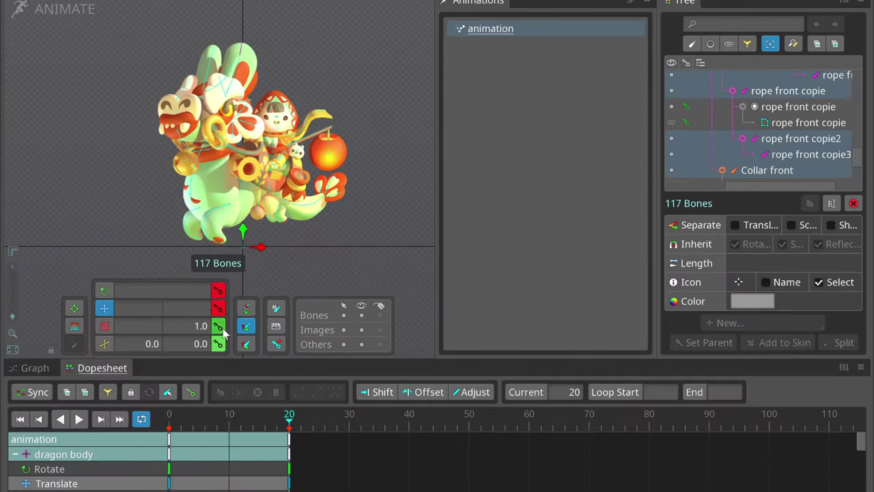
pyautogui.moveTo(244, 230); pyautogui.dragTo(244, 224)
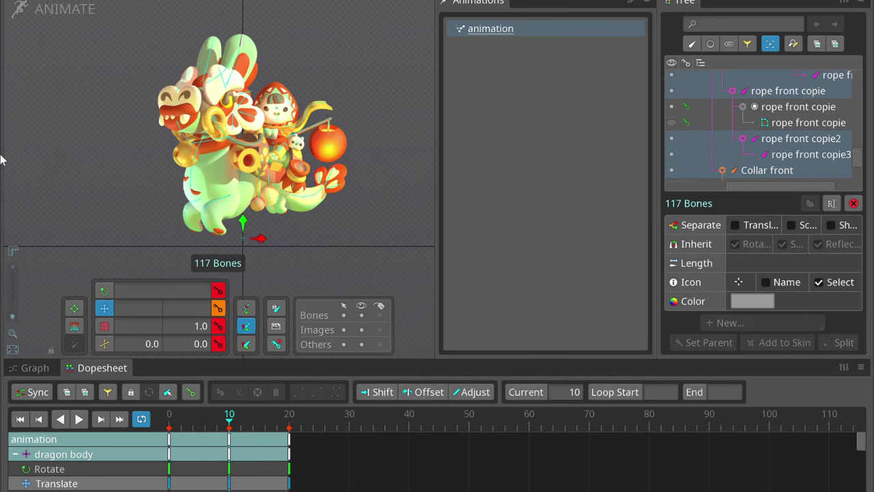
# Open the Curves view and apply Bezier interpolation to the selected keys.
pyautogui.click(710, 2)
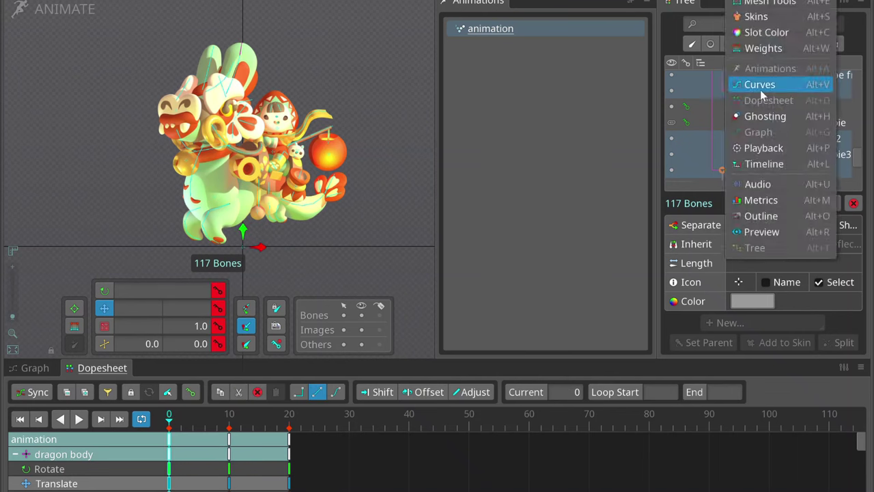
pyautogui.click(703, 84)
pyautogui.click(321, 24)
# Stretch the animation so its middle and last keys fall on frames 20 and 40, and play it back.
pyautogui.click(271, 414)
pyautogui.moveTo(243, 447); pyautogui.dragTo(363, 444)
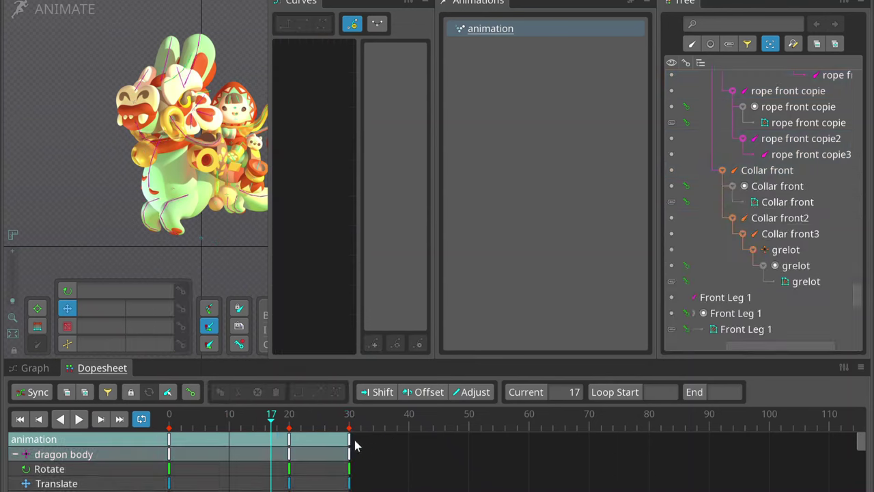
pyautogui.press('space')
pyautogui.scroll(3, 177, 99)
pyautogui.press('space')
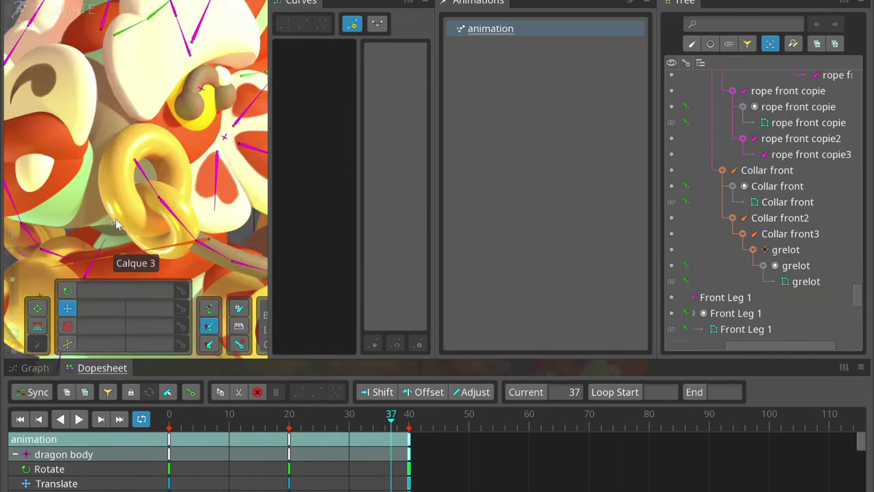
# Pose the Calque 3 head bone at frame 20, key it and preview the motion.
pyautogui.click(30, 189)
pyautogui.moveTo(55, 234); pyautogui.dragTo(23, 113)
pyautogui.press('k')
pyautogui.moveTo(391, 439); pyautogui.dragTo(333, 444)
pyautogui.press('space')
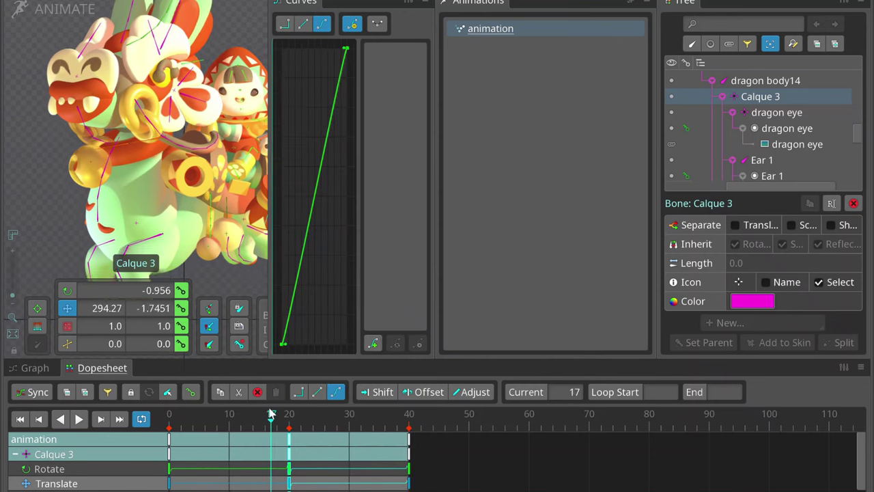
pyautogui.press('space')
# Key a swing for the Collar front bones and the grelot bell, copying and pasting keys to close the loop.
pyautogui.click(149, 146)
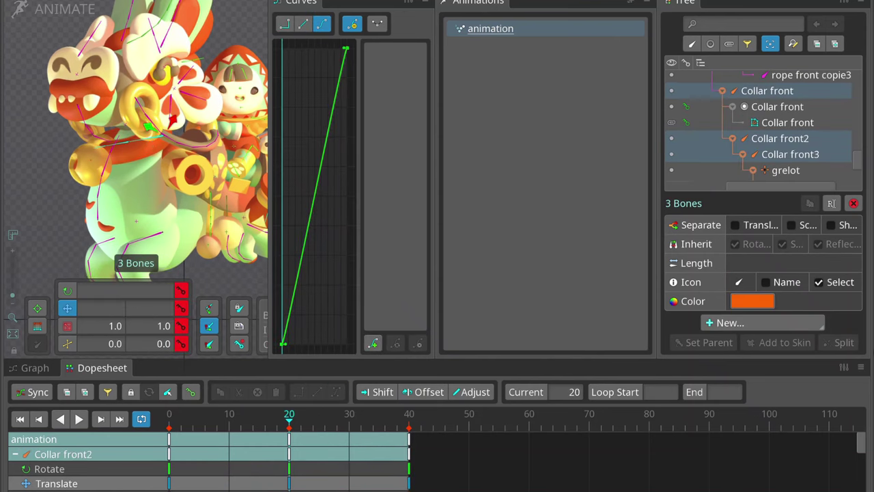
pyautogui.click(86, 157)
pyautogui.press('v')
pyautogui.moveTo(48, 219); pyautogui.dragTo(69, 204)
pyautogui.press('k')
pyautogui.press('space')
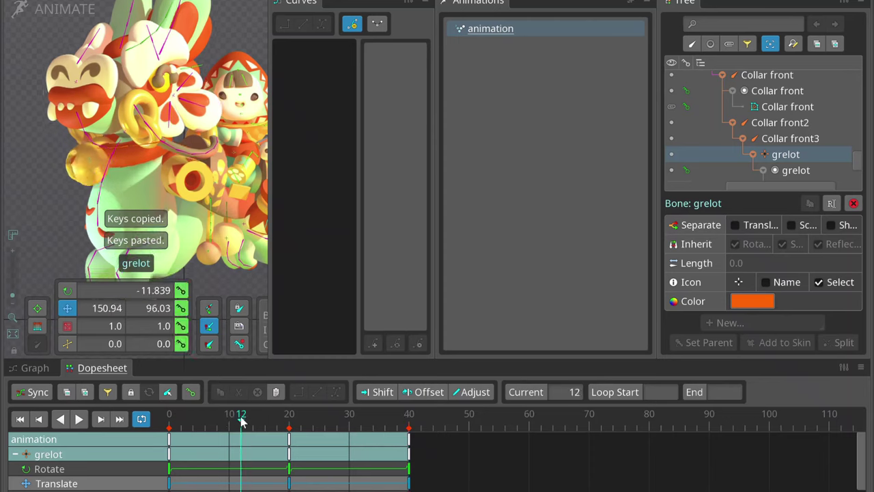
# Animate the eight bones of both ears with rotation keys at frames 0, 20 and 40.
pyautogui.click(110, 82)
pyautogui.keyDown('ctrl'); pyautogui.click(109, 82); pyautogui.keyUp('ctrl')
pyautogui.scroll(2, 110, 81)
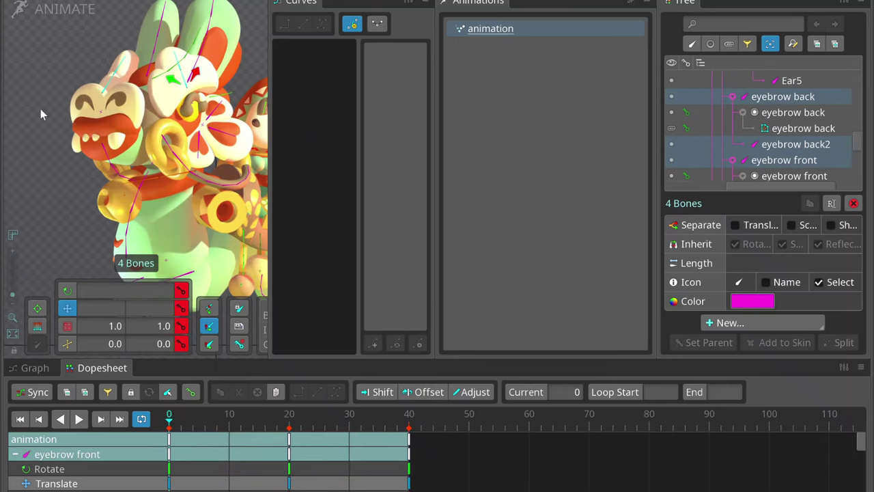
pyautogui.moveTo(102, 115); pyautogui.dragTo(31, 99)
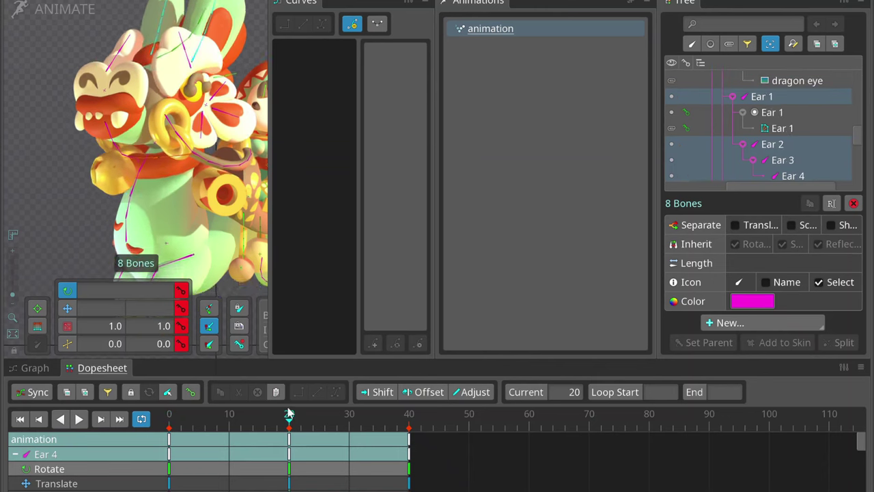
pyautogui.scroll(-2, 128, 216)
pyautogui.press('v')
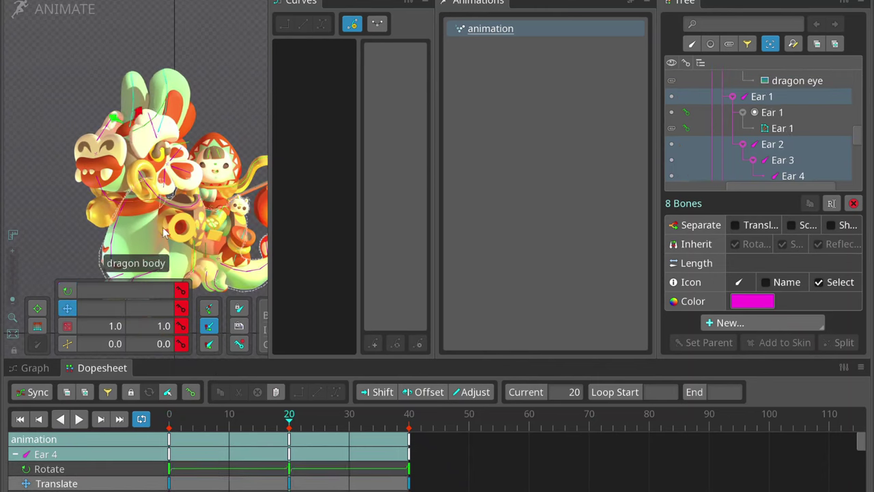
# Pose the eyebrow back and eyebrow back2 bones at frame 20.
pyautogui.scroll(2, 136, 171)
pyautogui.click(108, 149)
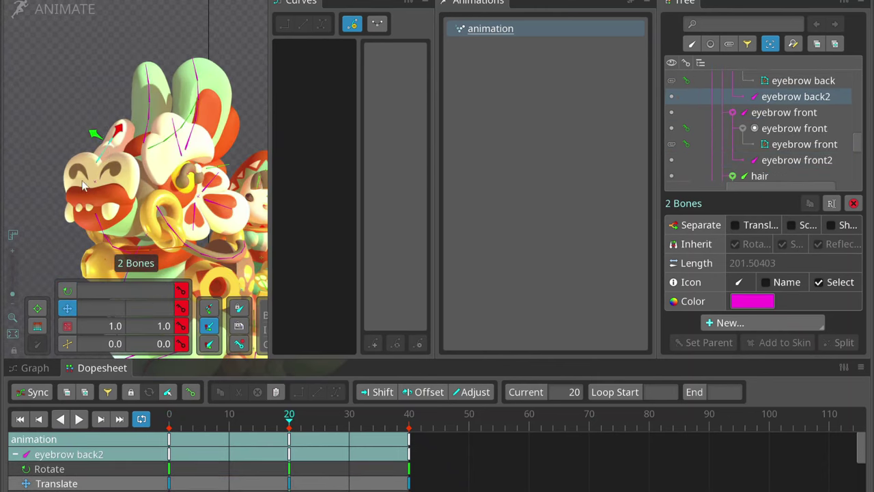
pyautogui.press('c')
pyautogui.keyDown('shift'); pyautogui.click(73, 100); pyautogui.keyUp('shift')
pyautogui.press('v')
# Pose the four front and back eyebrow bones at frame 0 and copy their keys to frame 40.
pyautogui.press('Home')
pyautogui.keyDown('shift'); pyautogui.click(175, 168); pyautogui.keyUp('shift')
pyautogui.keyDown('shift'); pyautogui.click(170, 163); pyautogui.keyUp('shift')
pyautogui.scroll(3, 43, 77)
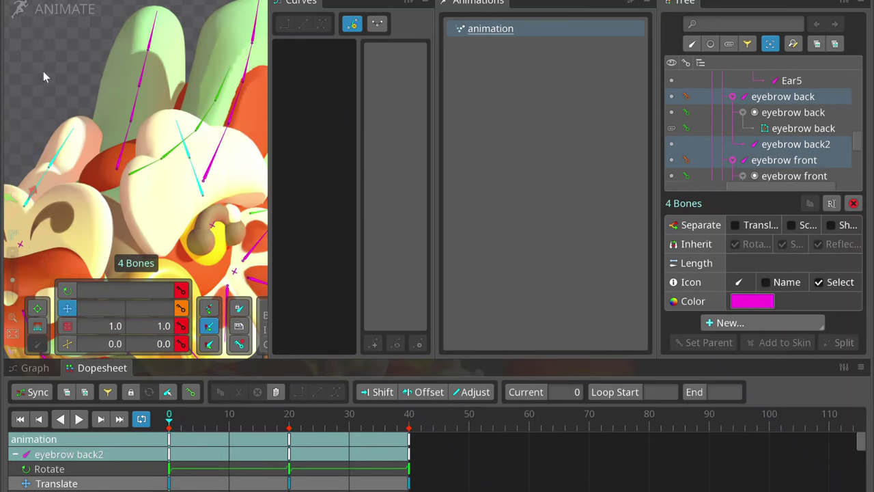
pyautogui.hotkey('ctrl', 'c')
pyautogui.press('End')
pyautogui.hotkey('ctrl', 'v')
pyautogui.scroll(-3, 43, 171)
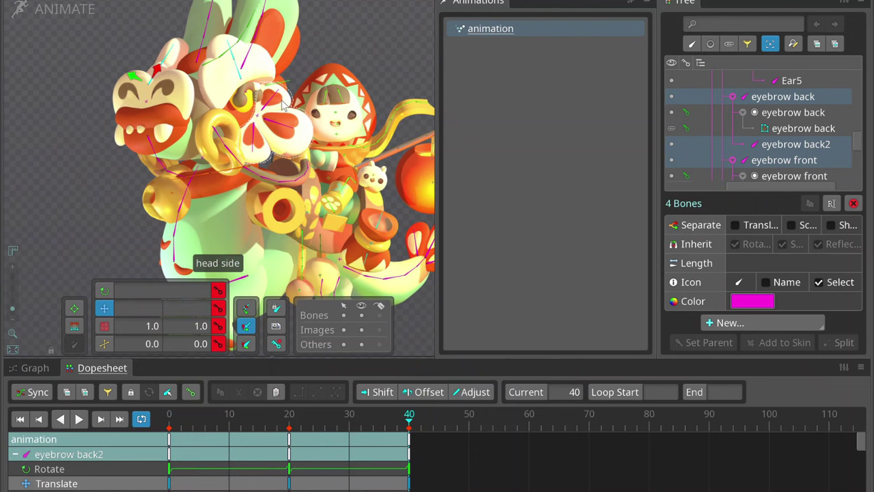
# Offset the nose bone and rotate the four bones of the haird chain at frame 20.
pyautogui.press('.')
pyautogui.scroll(2, 229, 77)
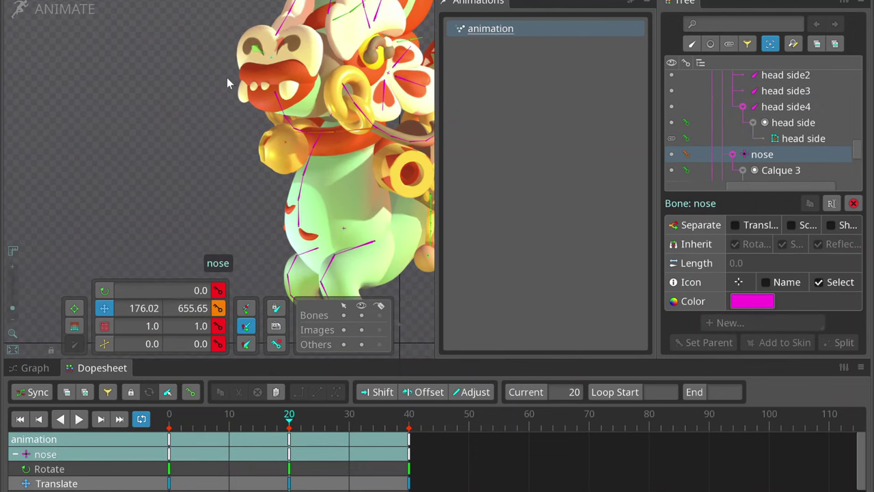
pyautogui.click(232, 414)
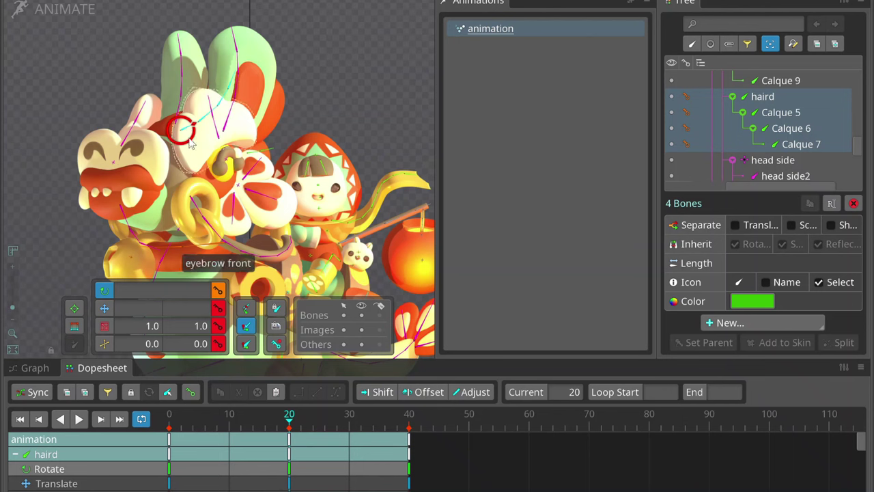
pyautogui.click(190, 142)
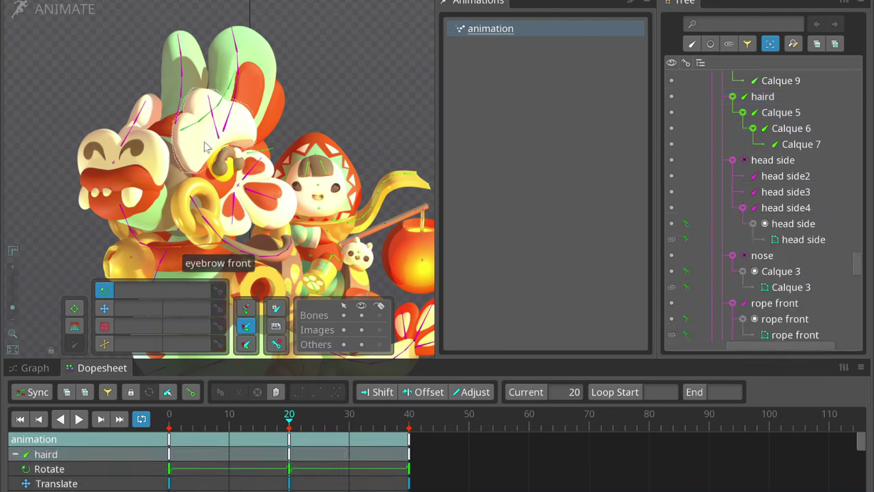
pyautogui.press('Escape')
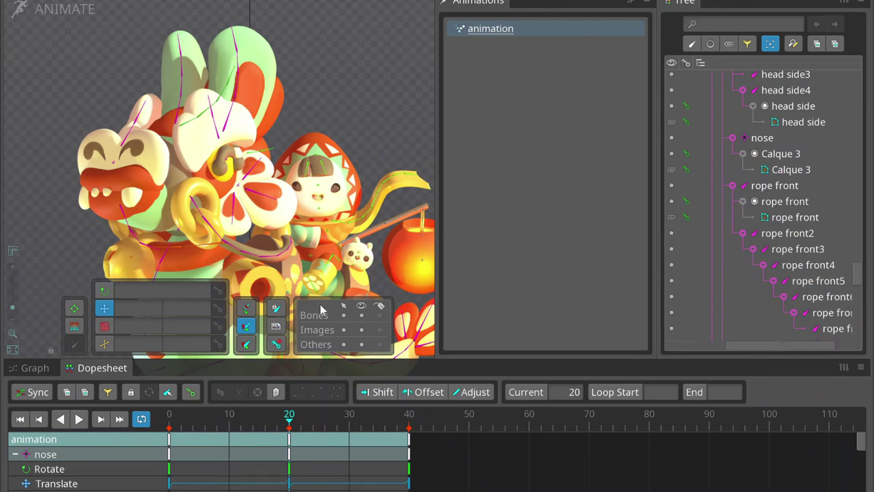
# Rotate the hair and haird bones at frame 0 and copy their keys to frame 40.
pyautogui.moveTo(205, 137); pyautogui.dragTo(77, 85)
pyautogui.press('Home')
pyautogui.press('c')
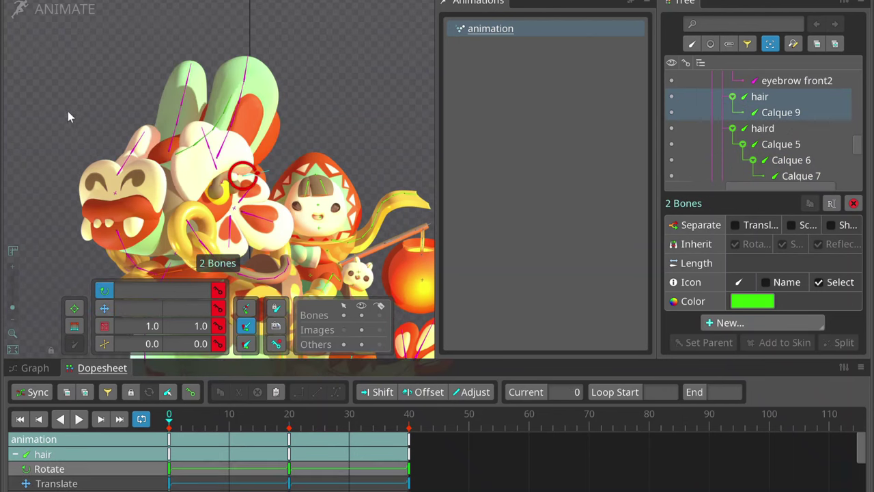
pyautogui.moveTo(195, 174); pyautogui.dragTo(59, 119)
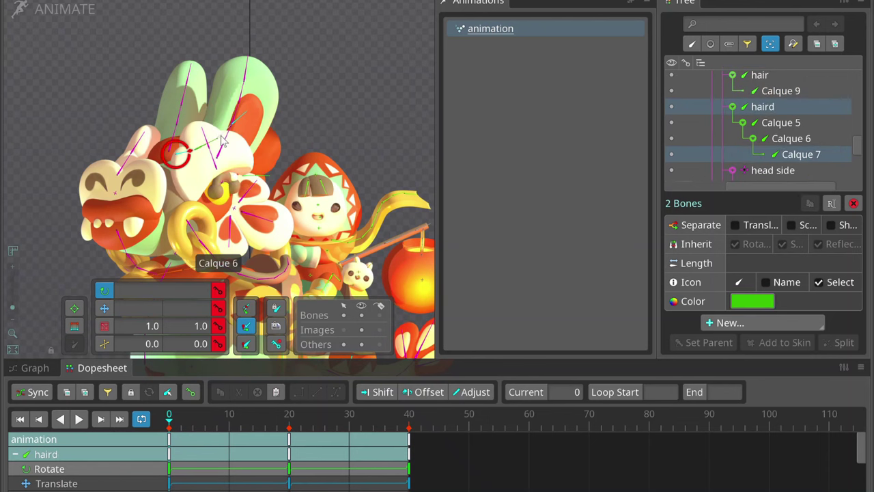
pyautogui.moveTo(224, 141); pyautogui.dragTo(68, 266)
pyautogui.hotkey('ctrl', 'z')
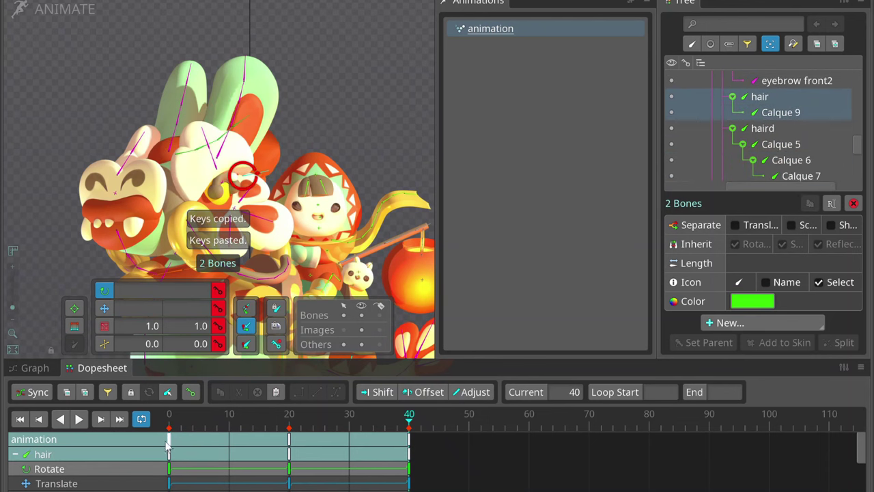
# Shear the head side2, head side3 and head side4 bones by -5.386 in X at frame 0 and copy their keys to frame 40.
pyautogui.scroll(-2, 226, 205)
pyautogui.scroll(3, 232, 143)
pyautogui.click(232, 144)
pyautogui.moveTo(233, 144); pyautogui.dragTo(284, 160)
pyautogui.click(292, 434)
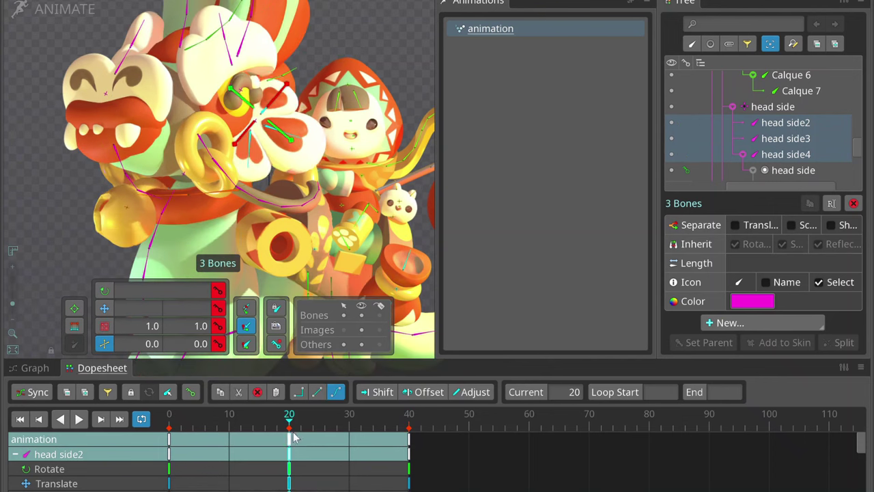
pyautogui.press('n')
pyautogui.press('Home')
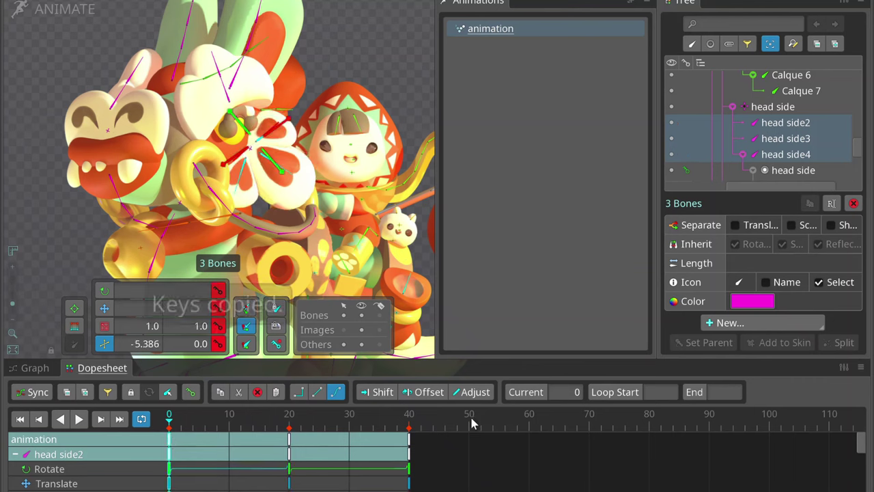
pyautogui.press('End')
pyautogui.hotkey('ctrl', 'v')
pyautogui.hotkey('ctrl', 'Left')
# Scale the head side bone to about 1.2762 in X at frame 20.
pyautogui.moveTo(236, 140); pyautogui.dragTo(267, 105)
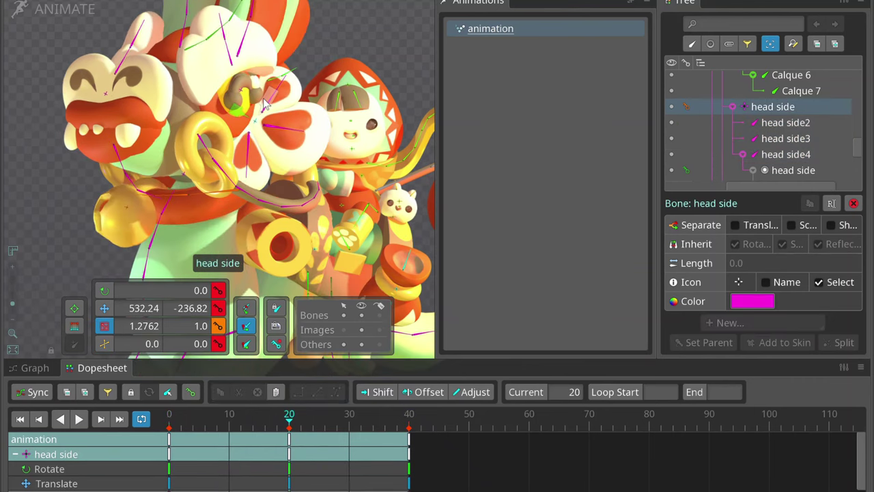
pyautogui.moveTo(289, 417); pyautogui.dragTo(307, 395)
pyautogui.click(78, 242)
pyautogui.hotkey('ctrl', 'Left')
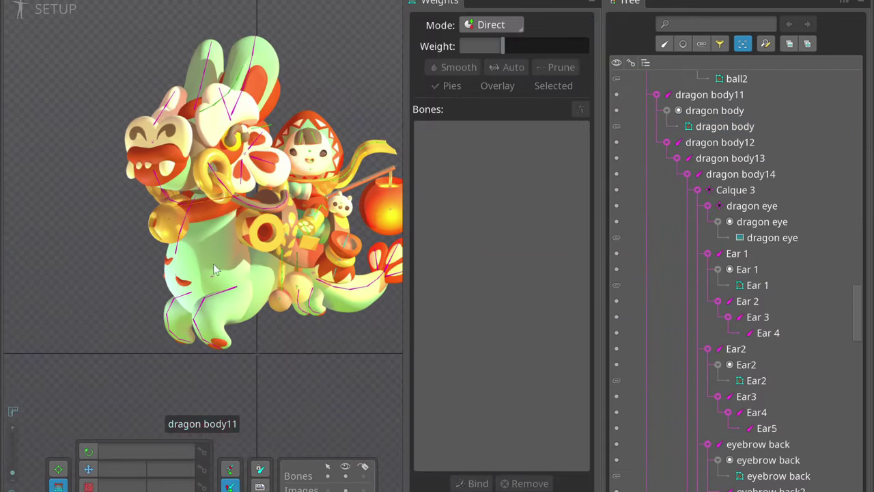
# Select the front vertices of the dragon body mesh in setup mode and recalculate their bone weights with Auto.
pyautogui.click(169, 275)
pyautogui.scroll(3, 168, 274)
pyautogui.moveTo(115, 149); pyautogui.dragTo(246, 295)
pyautogui.click(508, 67)
pyautogui.click(580, 110)
pyautogui.click(185, 235)
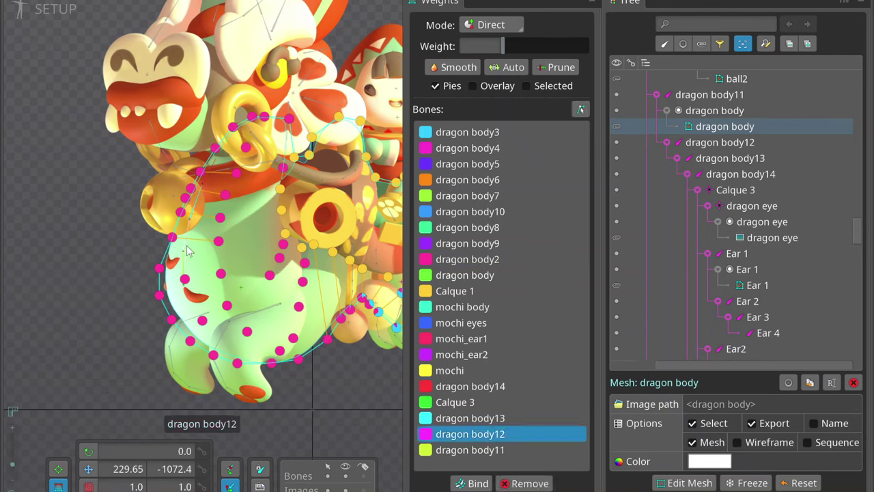
pyautogui.moveTo(83, 106); pyautogui.dragTo(286, 259)
pyautogui.moveTo(295, 164); pyautogui.dragTo(167, 258)
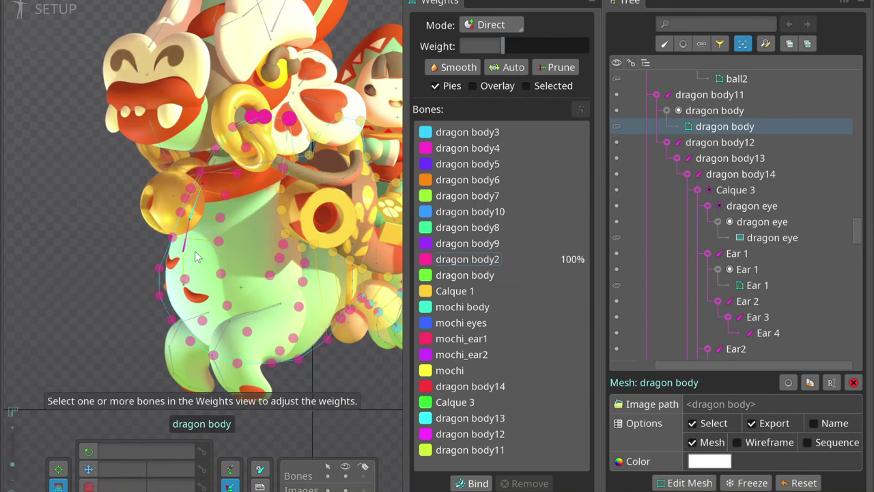
pyautogui.moveTo(294, 109); pyautogui.dragTo(194, 179)
pyautogui.moveTo(39, 58); pyautogui.dragTo(260, 367)
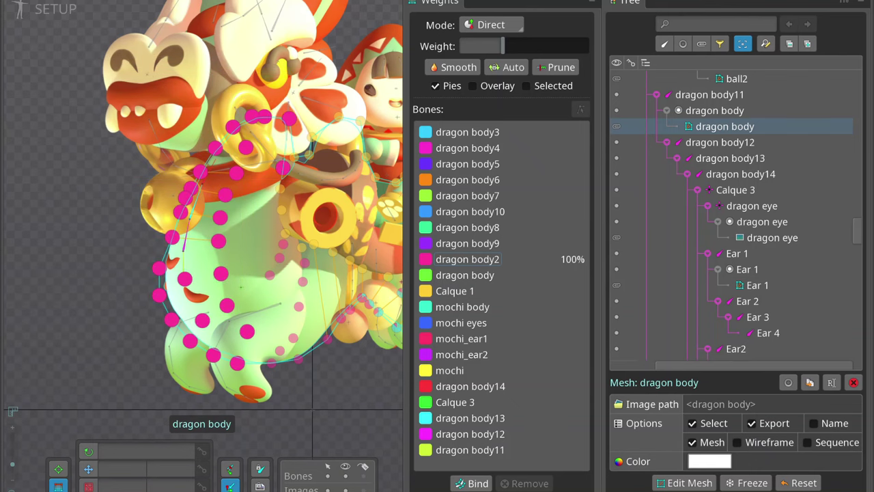
pyautogui.click(513, 67)
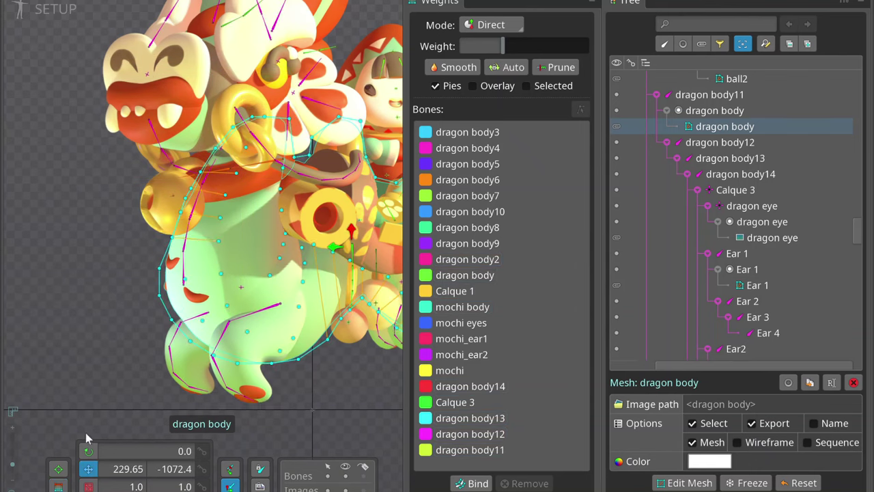
# Nudge the dragon body11 to dragon body14 bones in setup mode and return to animating at frame 0.
pyautogui.moveTo(191, 236); pyautogui.dragTo(92, 324)
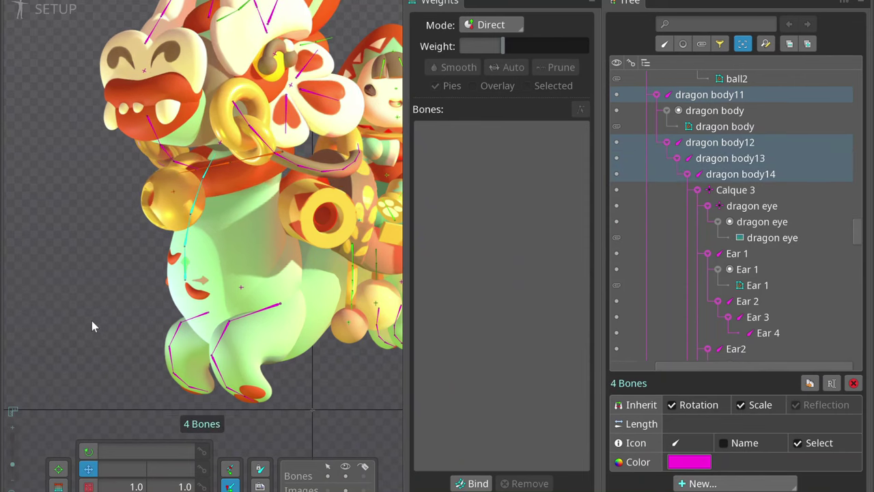
pyautogui.press('Tab')
pyautogui.press('Home')
pyautogui.press('c')
pyautogui.moveTo(144, 166); pyautogui.dragTo(121, 205)
# Rotate the Collar front bone to 132.995 at frame 0, paste its key at frame 80 and play the animation.
pyautogui.click(218, 290)
pyautogui.moveTo(300, 414); pyautogui.dragTo(275, 403)
pyautogui.press('Home')
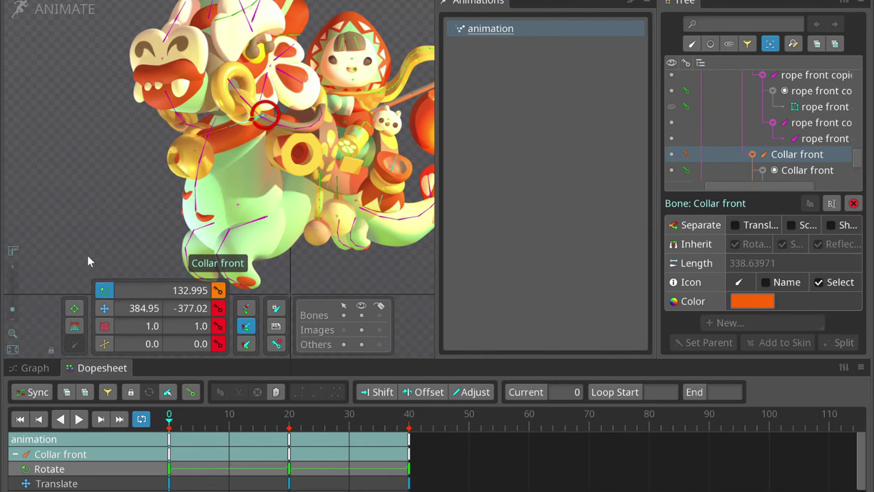
pyautogui.hotkey('ctrl', 'v')
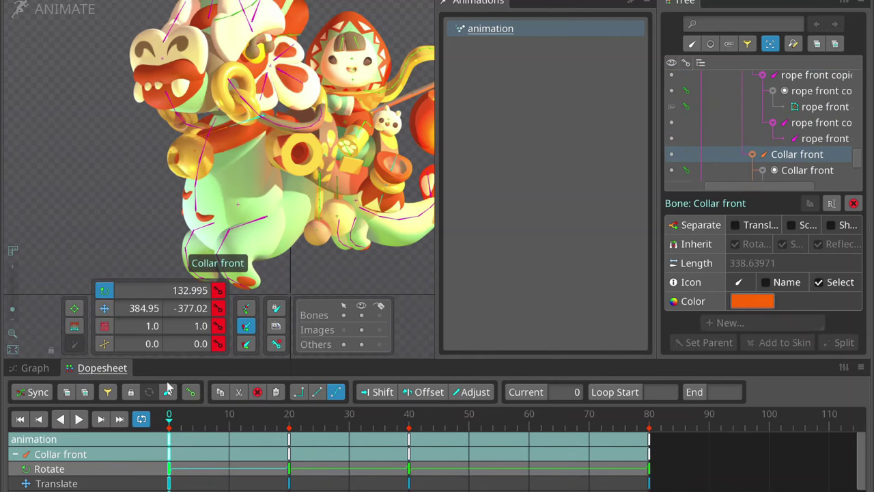
pyautogui.press('space')
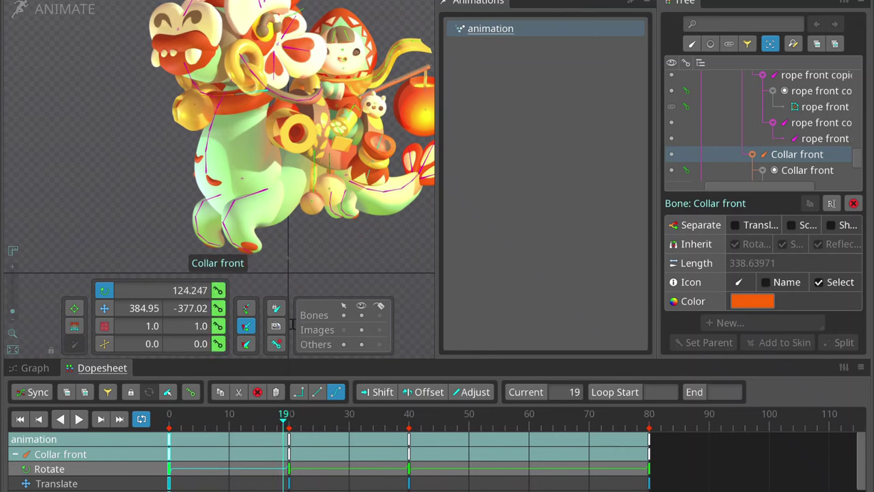
# Rotate the eight tail bones, dragon body3 to dragon body10, at frame 0 and paste their keys to close the loop.
pyautogui.moveTo(430, 205); pyautogui.dragTo(286, 123)
pyautogui.moveTo(317, 172); pyautogui.dragTo(377, 265)
pyautogui.press('Home')
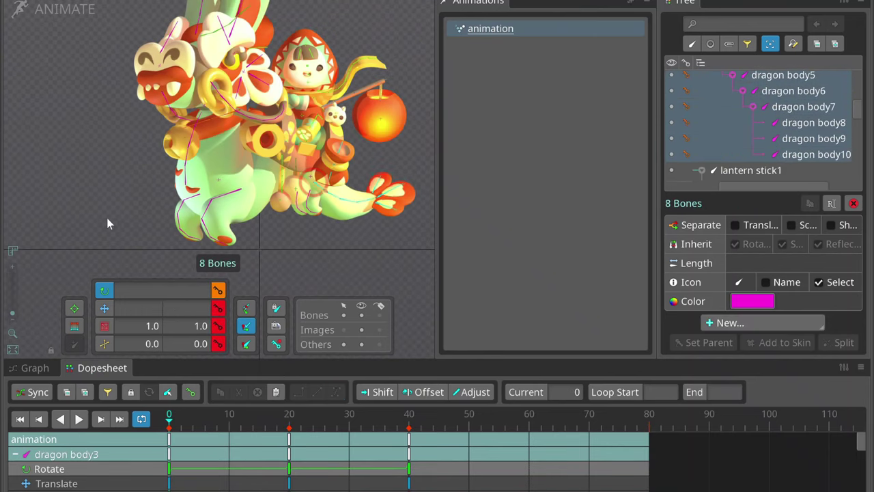
pyautogui.hotkey('ctrl', 'v')
pyautogui.press('space')
# Rotate the three lantern stick bones at frame 0.
pyautogui.scroll(3, 348, 103)
pyautogui.doubleClick(348, 103)
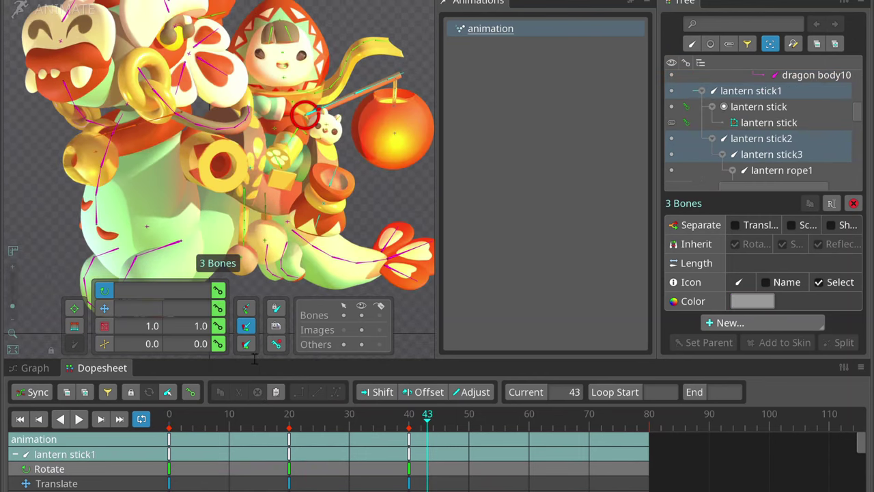
pyautogui.hotkey('alt', 'Left')
pyautogui.hotkey('alt', 'Left')
# Rotate the lantern rope1, lantern rope2 and lantern rope3 bones at frame 0 to swing the lantern.
pyautogui.click(400, 89)
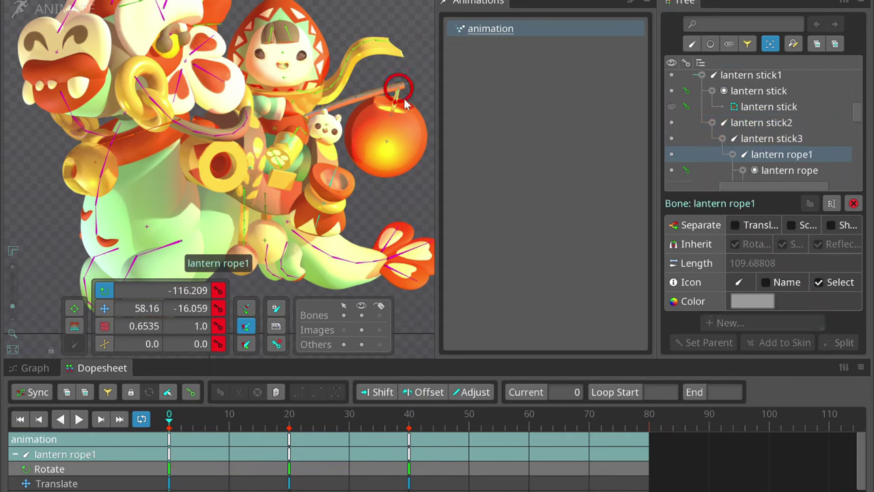
pyautogui.moveTo(401, 89); pyautogui.dragTo(411, 143)
pyautogui.scroll(3, 377, 129)
pyautogui.doubleClick(376, 129)
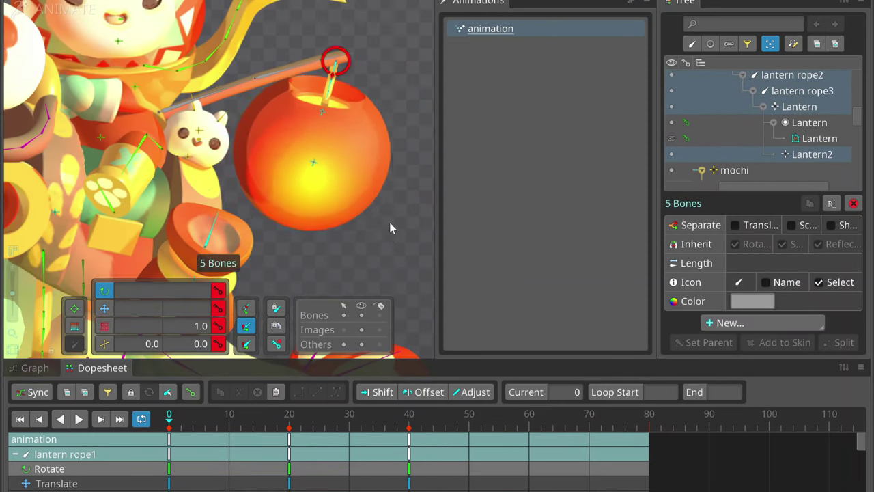
pyautogui.keyDown('ctrl'); pyautogui.click(312, 164); pyautogui.keyUp('ctrl')
pyautogui.hotkey('ctrl', 'z')
pyautogui.keyDown('ctrl'); pyautogui.click(331, 147); pyautogui.keyUp('ctrl')
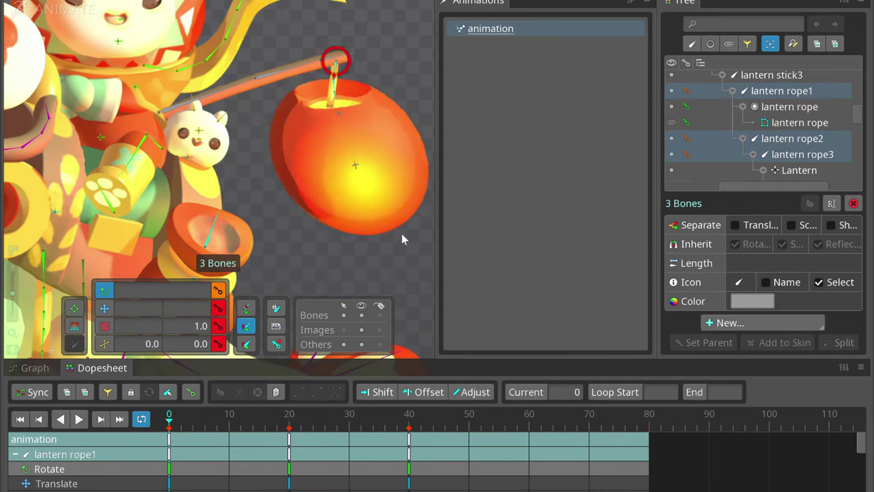
# Bind the lantern rope mesh to the lantern rope1, lantern rope2 and lantern rope3 bones.
pyautogui.click(176, 204)
pyautogui.click(800, 128)
pyautogui.click(315, 323)
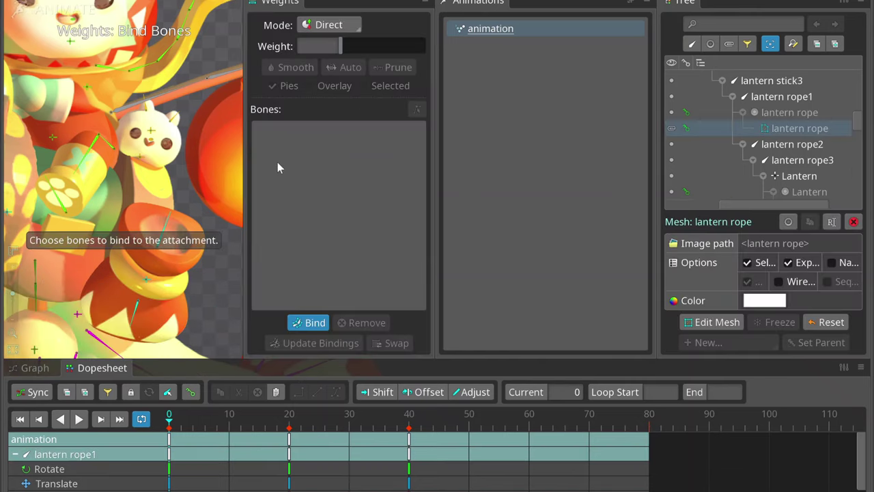
pyautogui.scroll(3, 103, 137)
pyautogui.click(79, 68)
pyautogui.click(315, 323)
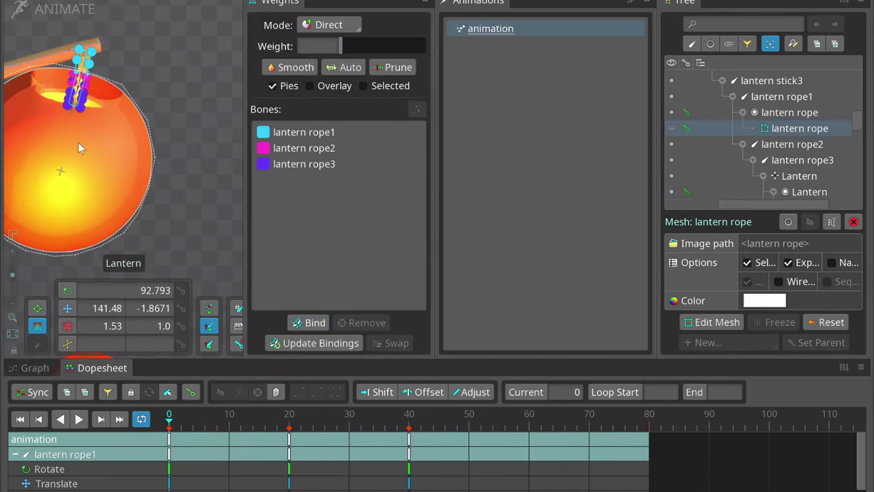
# Check the lantern rope and Lantern mesh weights, and inspect the Lantern bone in setup mode.
pyautogui.click(113, 122)
pyautogui.scroll(-2, 75, 205)
pyautogui.click(133, 80)
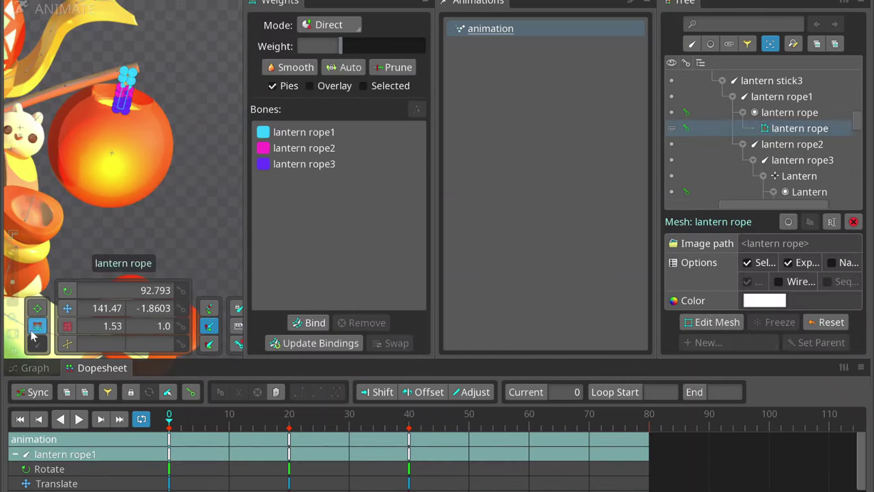
pyautogui.click(65, 8)
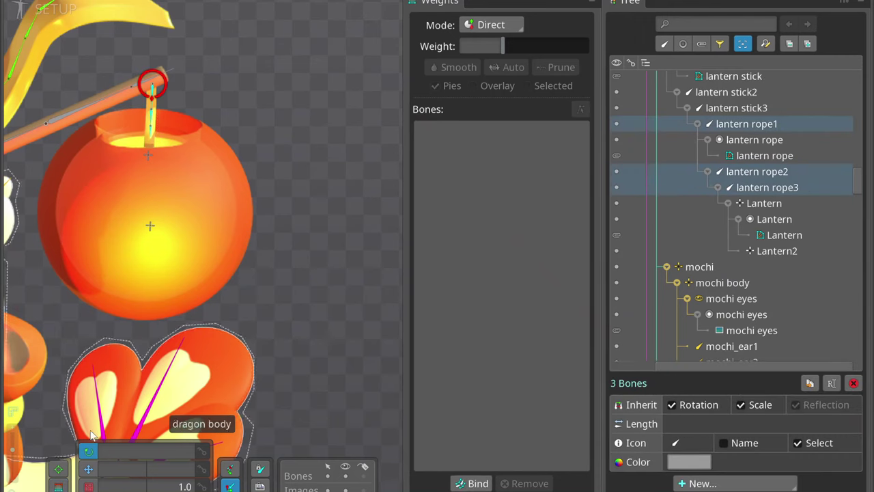
pyautogui.click(164, 137)
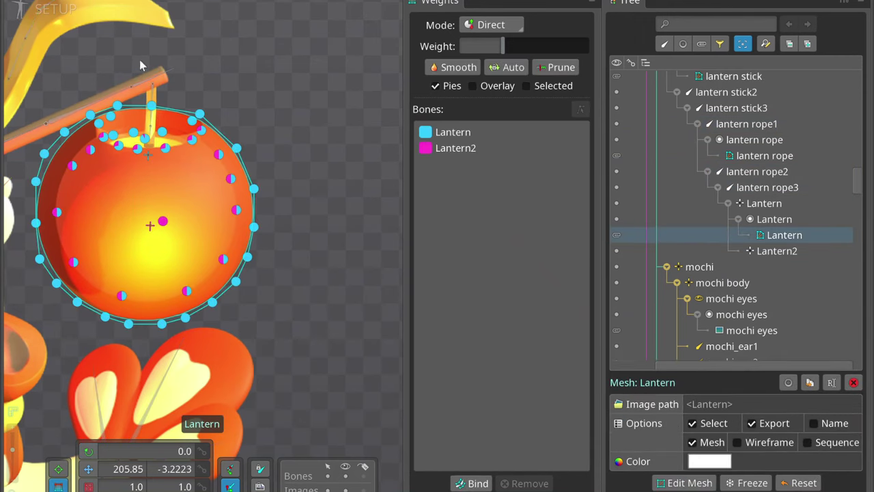
pyautogui.click(147, 157)
pyautogui.click(147, 157)
pyautogui.click(146, 157)
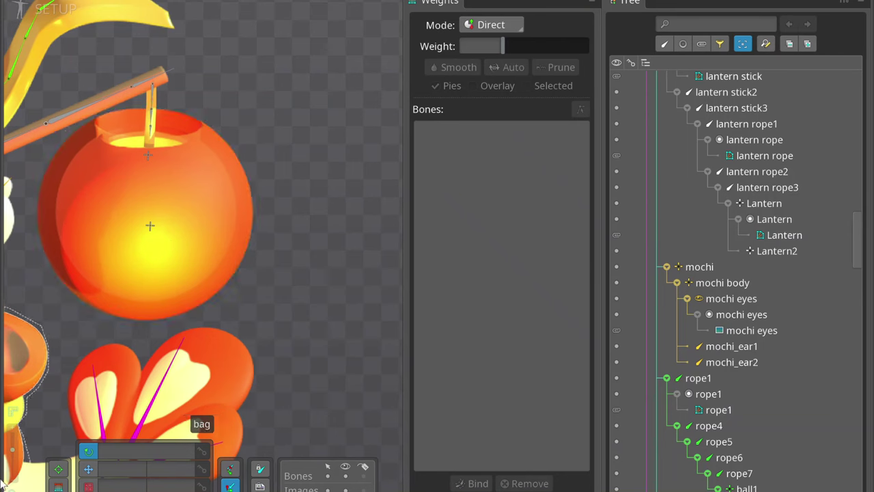
pyautogui.click(148, 156)
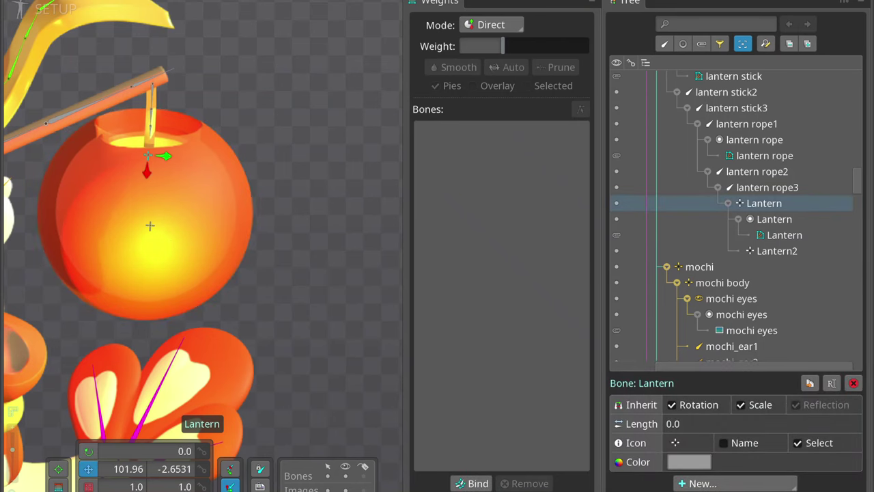
# Rotate the three lantern rope bones at frame 20 so the lantern swings to the opposite side.
pyautogui.press('Tab')
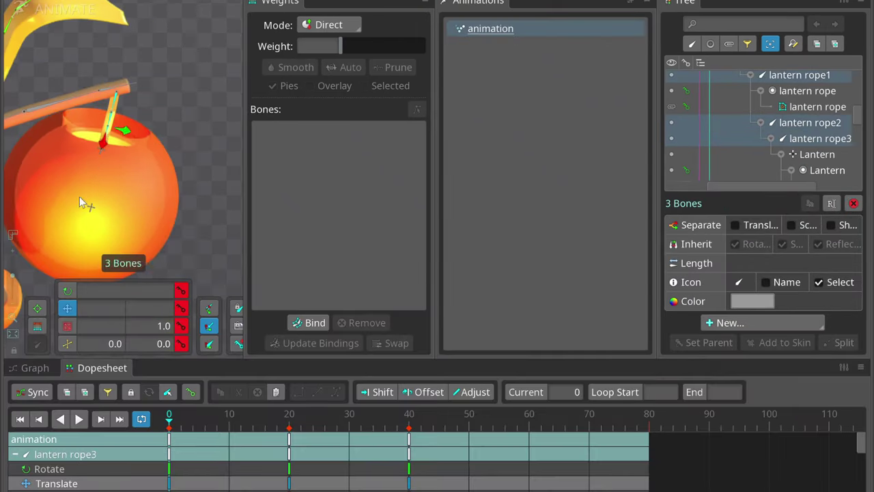
pyautogui.hotkey('alt', 'Right')
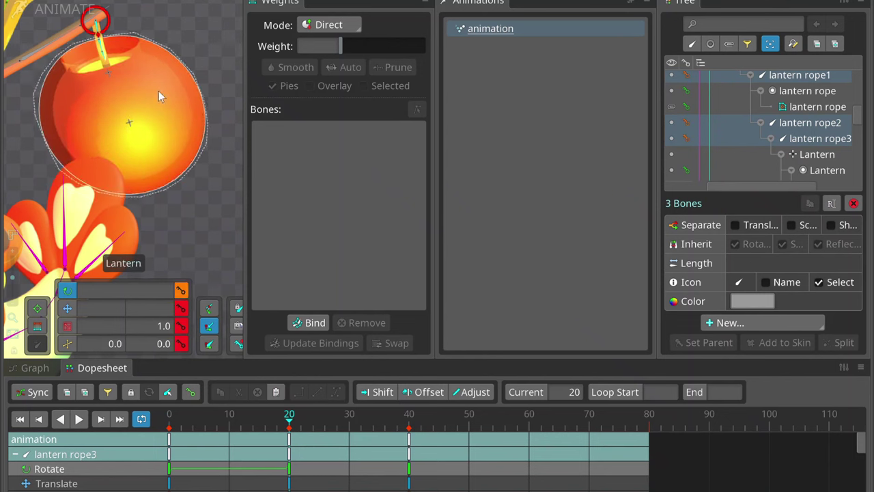
pyautogui.moveTo(103, 66); pyautogui.dragTo(167, 27)
pyautogui.press('v')
pyautogui.moveTo(147, 116); pyautogui.dragTo(208, 213)
pyautogui.hotkey('ctrl', 'z')
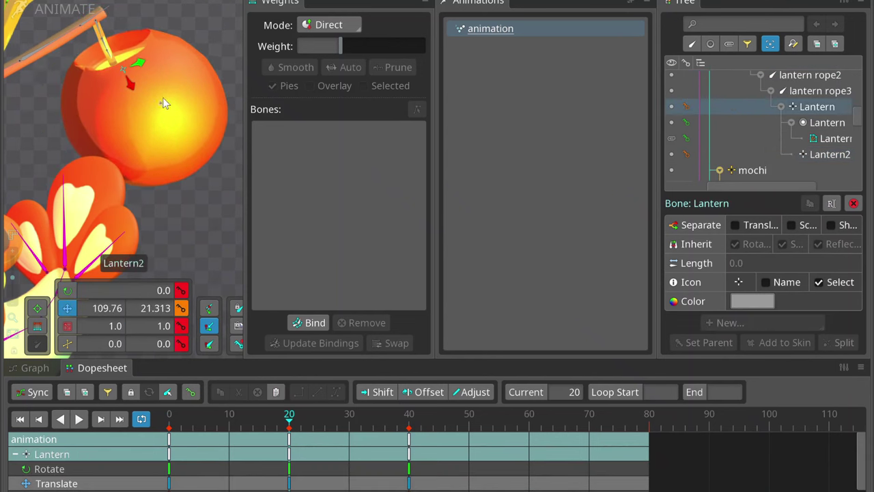
pyautogui.moveTo(164, 102); pyautogui.dragTo(153, 104)
# Set the Lantern bone's X scale to 0.931 at frame 0 and paste its keys at frame 20.
pyautogui.press('Home')
pyautogui.press('b')
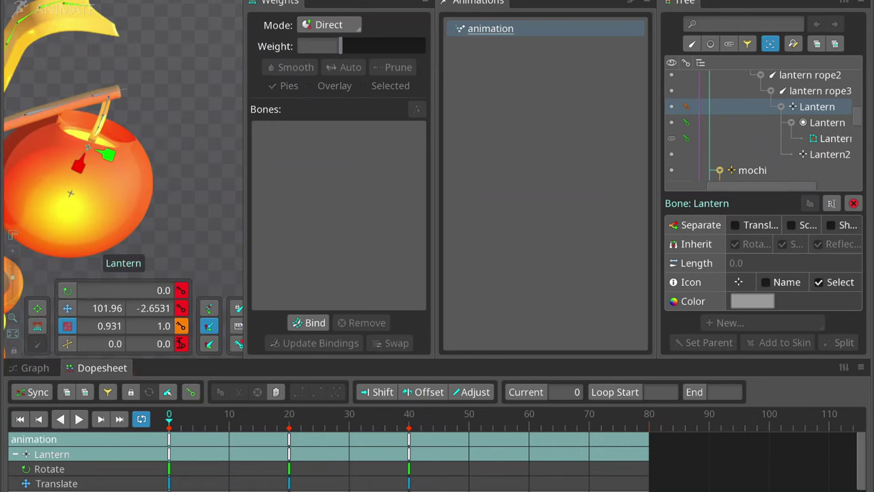
pyautogui.click(295, 414)
pyautogui.hotkey('ctrl', 'v')
pyautogui.press('Left')
pyautogui.click(68, 268)
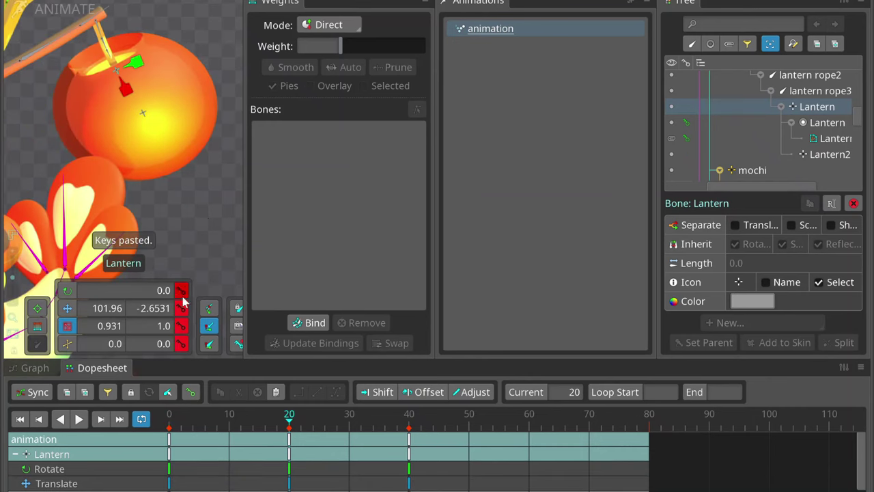
pyautogui.moveTo(89, 301); pyautogui.dragTo(107, 252)
pyautogui.press('Home')
pyautogui.hotkey('ctrl', 'v')
pyautogui.moveTo(201, 414); pyautogui.dragTo(367, 414)
# Pose the chara leg, chara leg2 and chara leg3 bones, rotating chara leg3 to -105.157 at frame 0.
pyautogui.click(132, 150)
pyautogui.press('c')
pyautogui.hotkey('ctrl', 'Left')
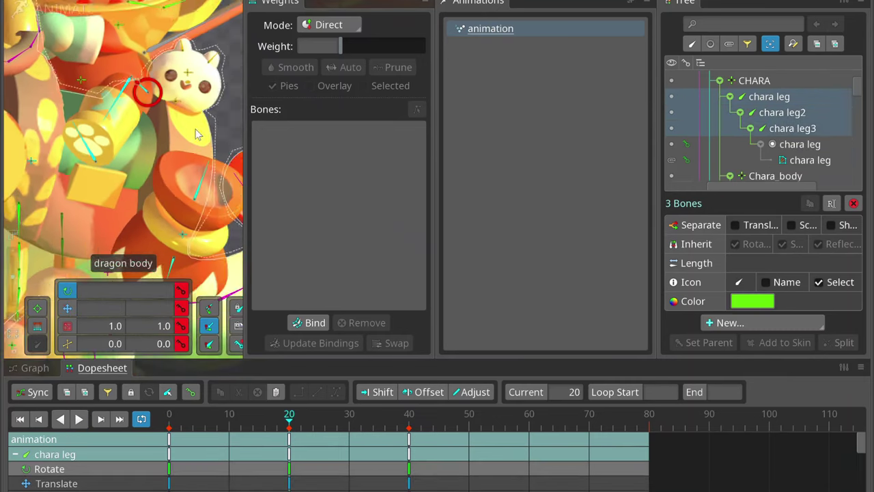
pyautogui.press('Home')
pyautogui.moveTo(93, 89); pyautogui.dragTo(233, 169)
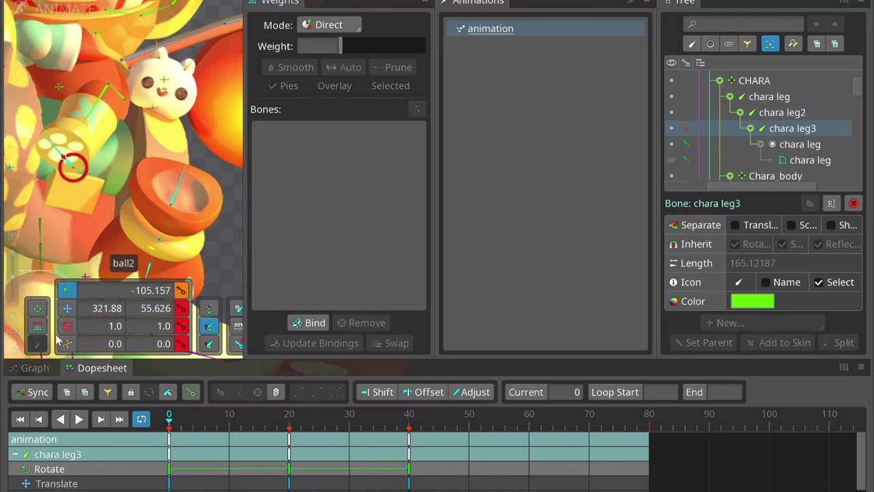
# Copy the chara leg keys from frame 0 to frame 40 and stretch chara leg3 to X scale 1.0964 at frame 20.
pyautogui.press('v')
pyautogui.moveTo(67, 216); pyautogui.dragTo(67, 156)
pyautogui.hotkey('ctrl', 'c')
pyautogui.click(409, 418)
pyautogui.hotkey('ctrl', 'v')
pyautogui.moveTo(409, 418); pyautogui.dragTo(289, 419)
pyautogui.scroll(-4, 171, 123)
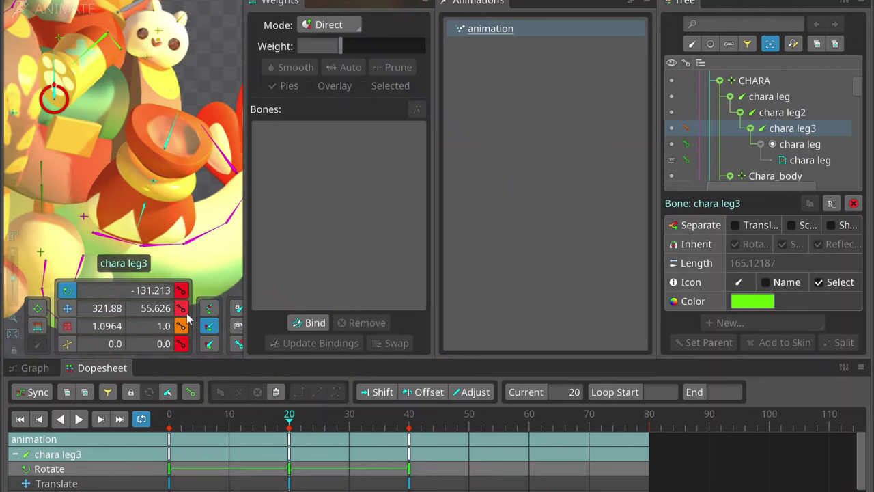
# Lower the chara eyes bone to translation -7.0571, 165.16 at frame 0.
pyautogui.click(126, 172)
pyautogui.click(134, 144)
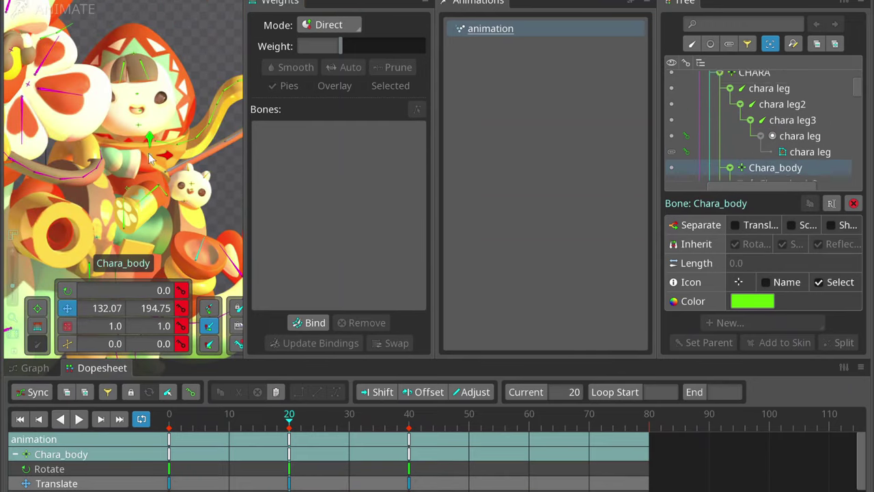
pyautogui.moveTo(134, 143); pyautogui.dragTo(135, 122)
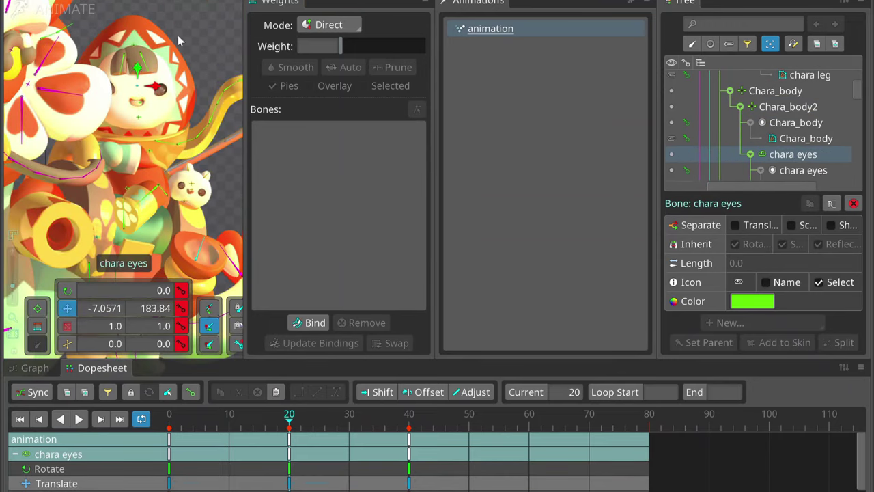
pyautogui.press('Home')
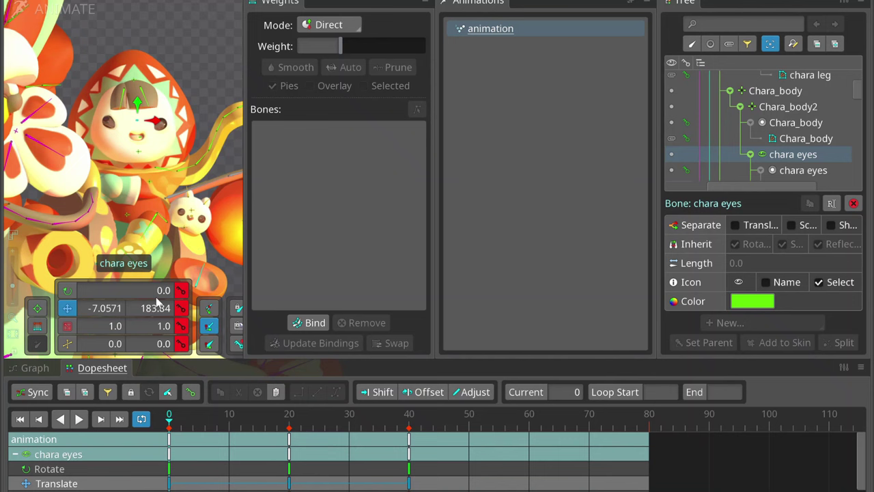
pyautogui.hotkey('ctrl', 'v')
pyautogui.hotkey('ctrl', 'z')
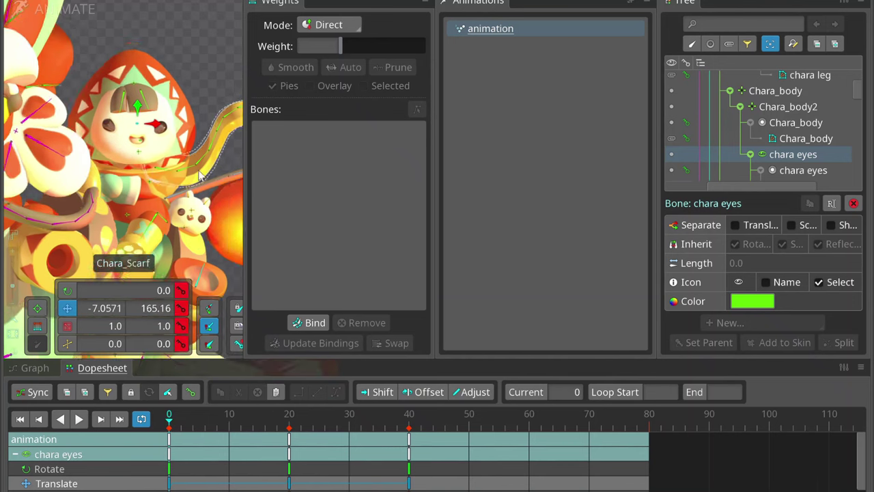
# Rotate all eight Chara_Scarf bones at frame 0 to curve the rider's scarf.
pyautogui.click(205, 143)
pyautogui.keyDown('shift'); pyautogui.click(157, 161); pyautogui.keyUp('shift')
pyautogui.click(185, 137)
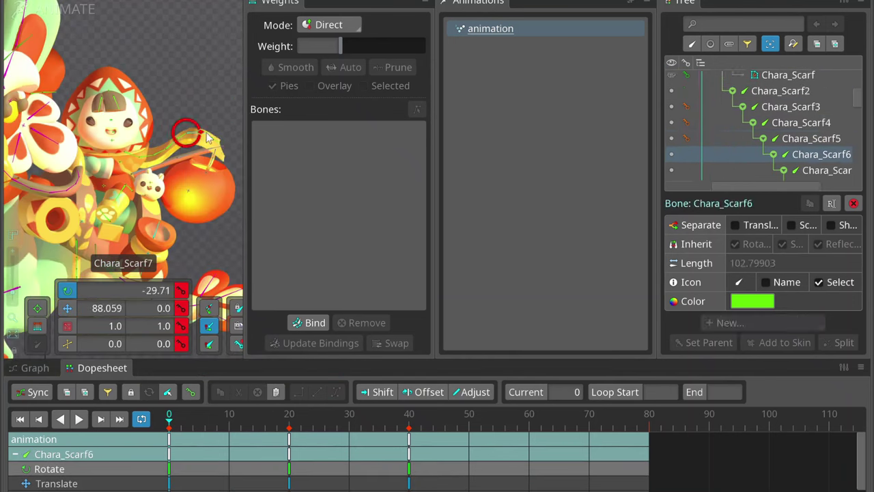
pyautogui.keyDown('shift'); pyautogui.click(191, 140); pyautogui.keyUp('shift')
pyautogui.click(173, 136)
pyautogui.moveTo(173, 137); pyautogui.dragTo(134, 314)
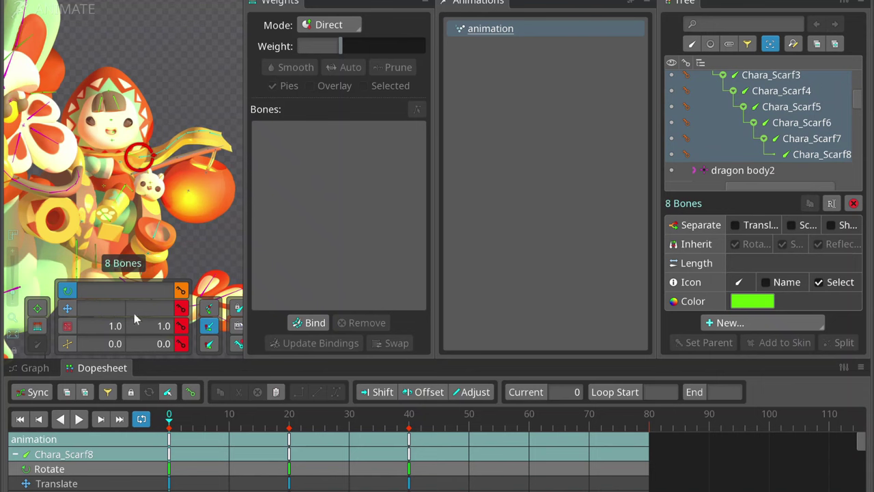
# Refine the scarf pose at frame 0 by rotating Chara_Scarf to -14.998 and Chara_Scarf4 to 7.253.
pyautogui.click(153, 136)
pyautogui.click(187, 72)
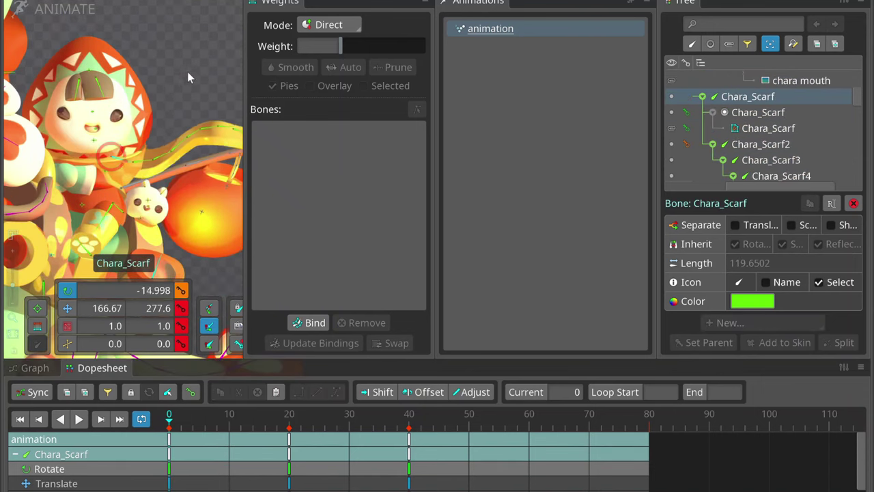
pyautogui.click(189, 111)
pyautogui.scroll(-2, 142, 153)
pyautogui.click(142, 153)
pyautogui.scroll(2, 152, 152)
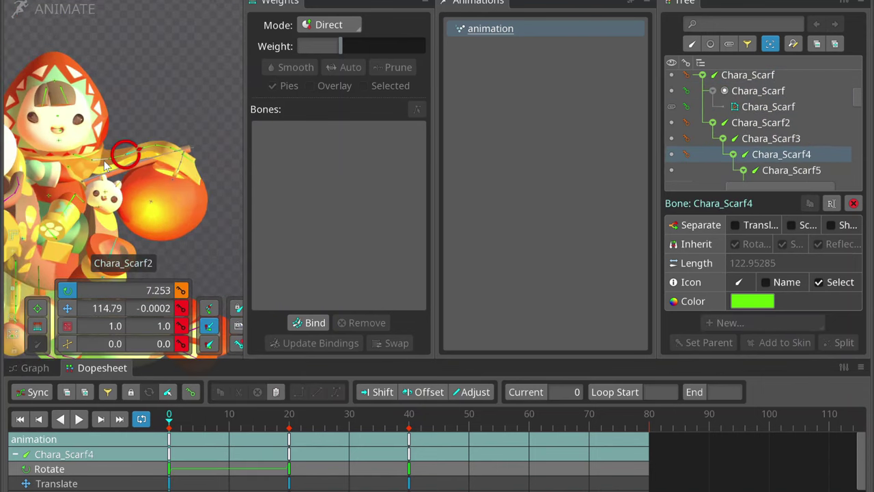
# Copy the Chara_Scarf bones' keys from frame 0 to frame 40 and go to frame 20.
pyautogui.moveTo(82, 149)
pyautogui.mouseDown()
pyautogui.moveTo(162, 145)
pyautogui.moveTo(183, 113)
pyautogui.mouseUp()
pyautogui.click(410, 447)
pyautogui.hotkey('ctrl', 'c')
pyautogui.click(289, 417)
pyautogui.hotkey('ctrl', 'v')
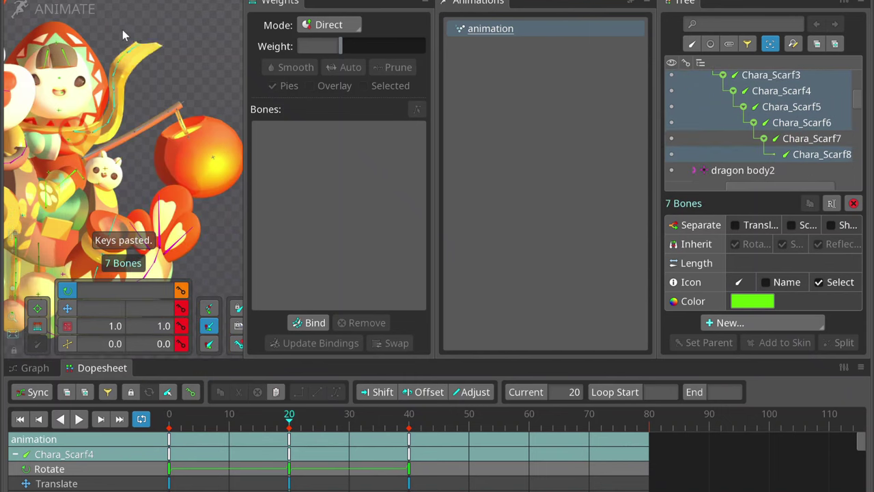
# Rotate the Chara_Scarf bones at frame 20 to raise the scarf's tail, setting Chara_Scarf8 to 7.558.
pyautogui.click(130, 68)
pyautogui.click(119, 65)
pyautogui.click(168, 22)
pyautogui.moveTo(168, 22); pyautogui.dragTo(170, 185)
pyautogui.moveTo(289, 418)
pyautogui.mouseDown()
pyautogui.moveTo(230, 418)
pyautogui.moveTo(319, 418)
pyautogui.moveTo(169, 418)
pyautogui.moveTo(289, 418)
pyautogui.mouseUp()
pyautogui.moveTo(135, 52); pyautogui.dragTo(69, 293)
pyautogui.click(151, 67)
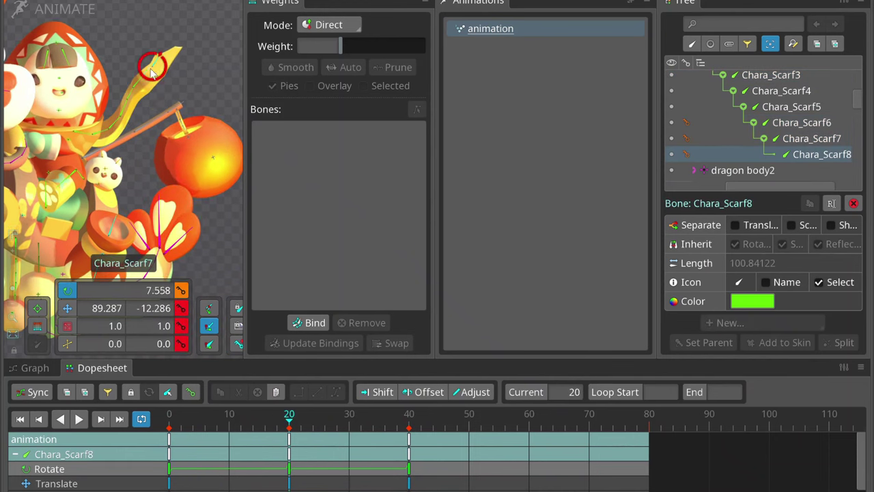
pyautogui.moveTo(207, 49); pyautogui.dragTo(258, 269)
# Rotate Chara_Scarf4 through Chara_Scarf8 at frame 0 to bend the tail down, and copy their keys to frame 40.
pyautogui.press('Home')
pyautogui.keyDown('ctrl'); pyautogui.click(172, 95); pyautogui.keyUp('ctrl')
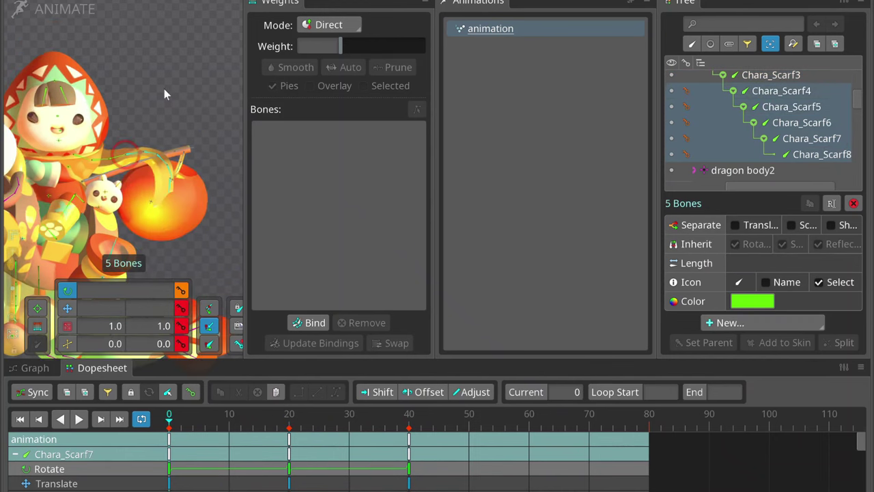
pyautogui.hotkey('ctrl', 'c')
pyautogui.press('End')
pyautogui.hotkey('ctrl', 'v')
pyautogui.moveTo(408, 418); pyautogui.dragTo(289, 418)
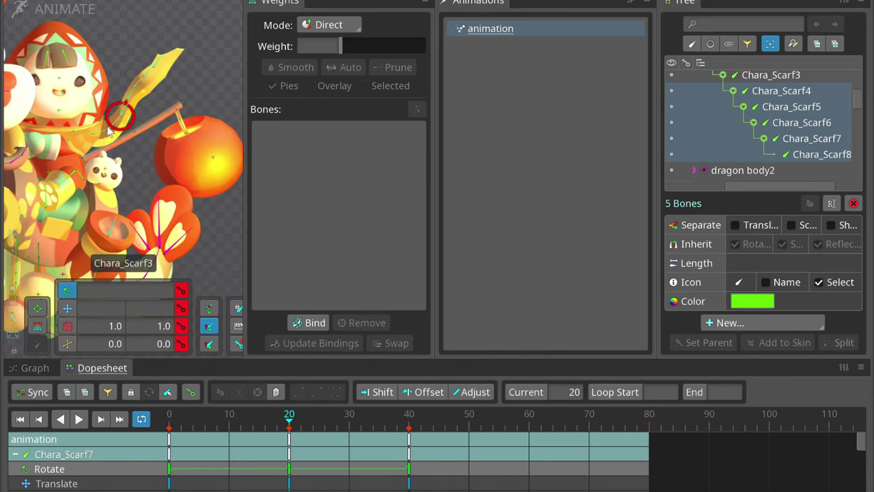
# Select the Chara_Scarf, Chara_Scarf2 and Chara_Scarf3 bones at frame 20 and save the project.
pyautogui.click(207, 44)
pyautogui.click(68, 133)
pyautogui.scroll(5, 119, 58)
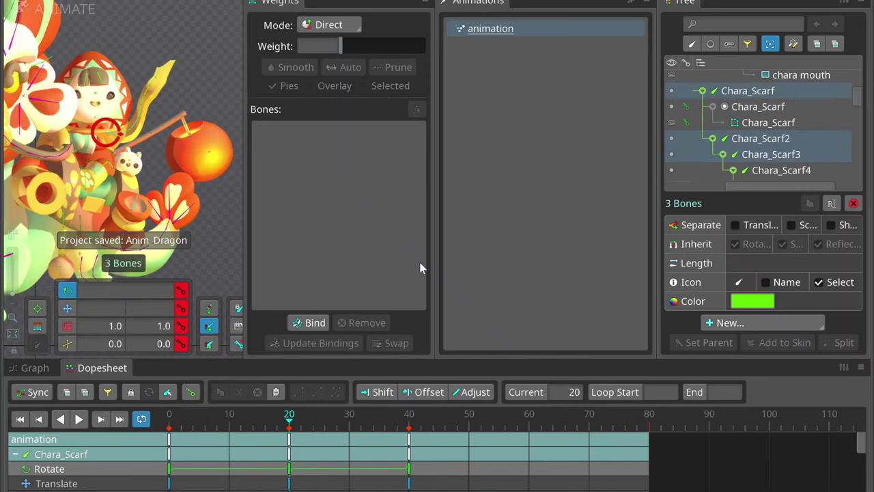
# Rotate the chara hair bone to -4.111 at frame 20 and pose chara hair2 and chara hair3 for the loop.
pyautogui.click(120, 58)
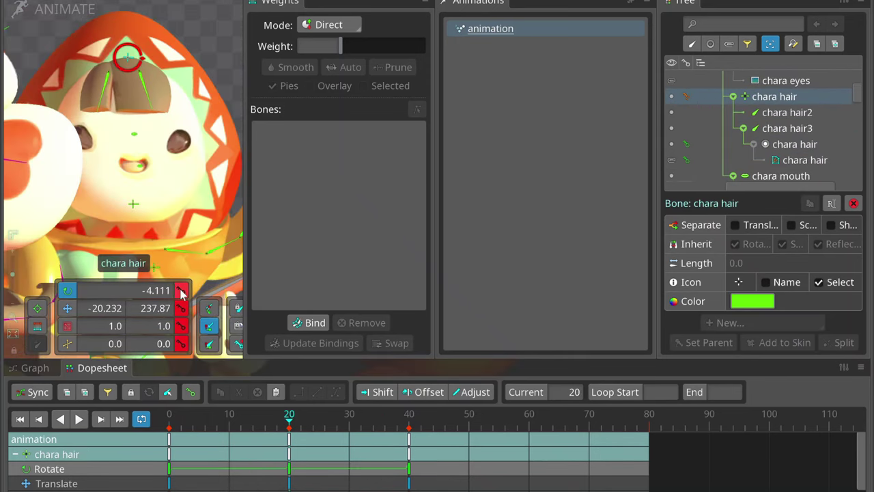
pyautogui.moveTo(95, 99); pyautogui.dragTo(196, 27)
pyautogui.press('Home')
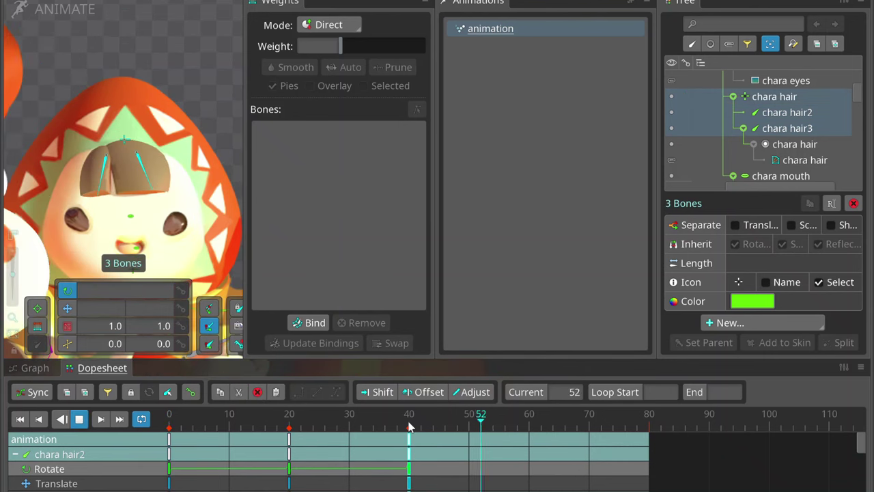
# Set the chara mouth bone's Y scale to 0.6503 at frame 20, and hide the Weights and Animations views to widen the viewport.
pyautogui.click(156, 231)
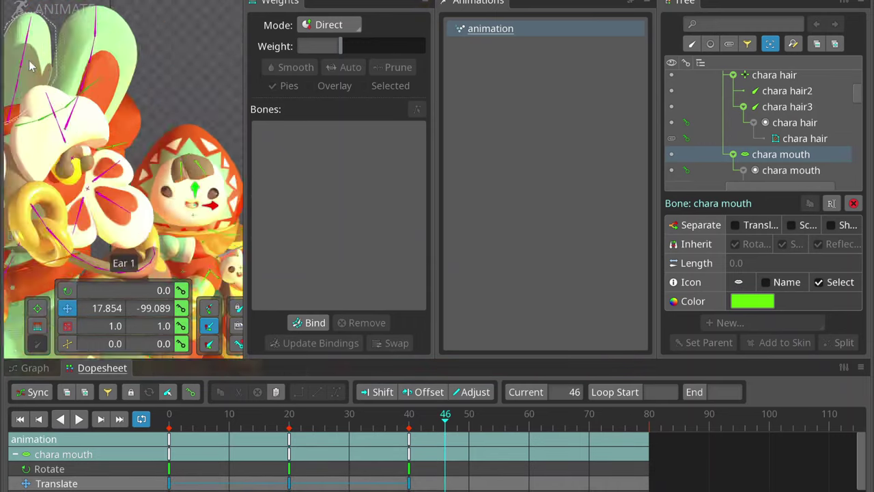
pyautogui.scroll(-3, 29, 65)
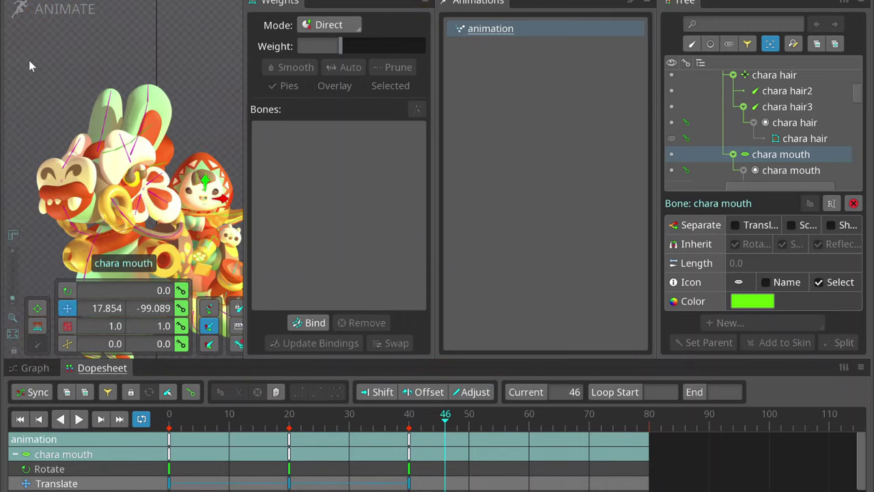
pyautogui.doubleClick(355, 2)
pyautogui.doubleClick(588, 4)
pyautogui.scroll(3, 287, 225)
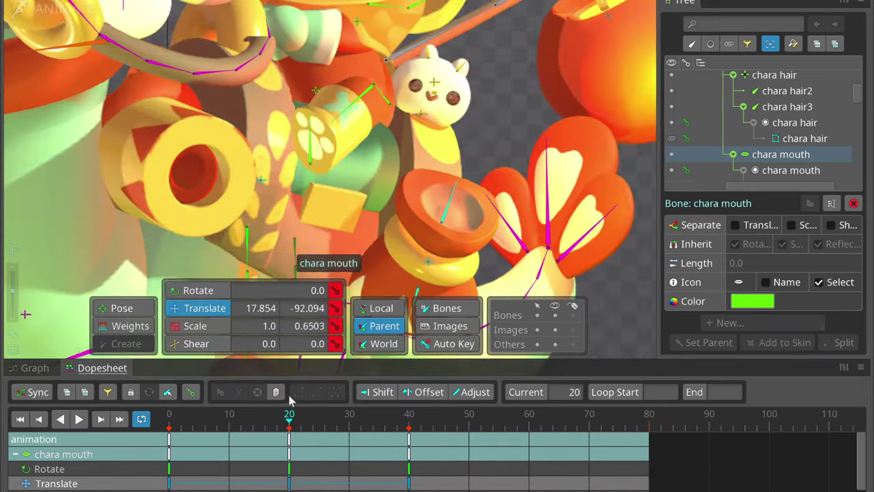
# Move the mochi eyes bone to 6.0237, -21.094 at frame 20 and pose the mochi_ear1 and mochi_ear2 bones.
pyautogui.click(437, 65)
pyautogui.click(437, 64)
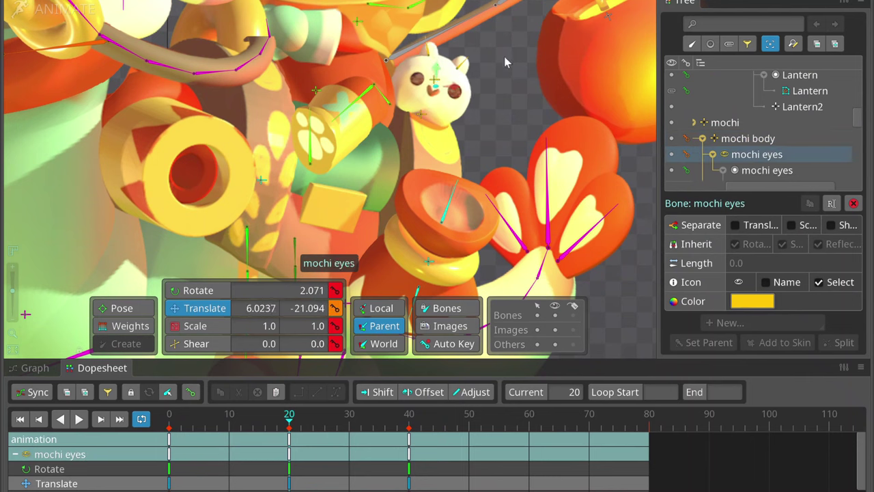
pyautogui.click(428, 55)
pyautogui.press('r')
pyautogui.click(470, 65)
pyautogui.doubleClick(439, 78)
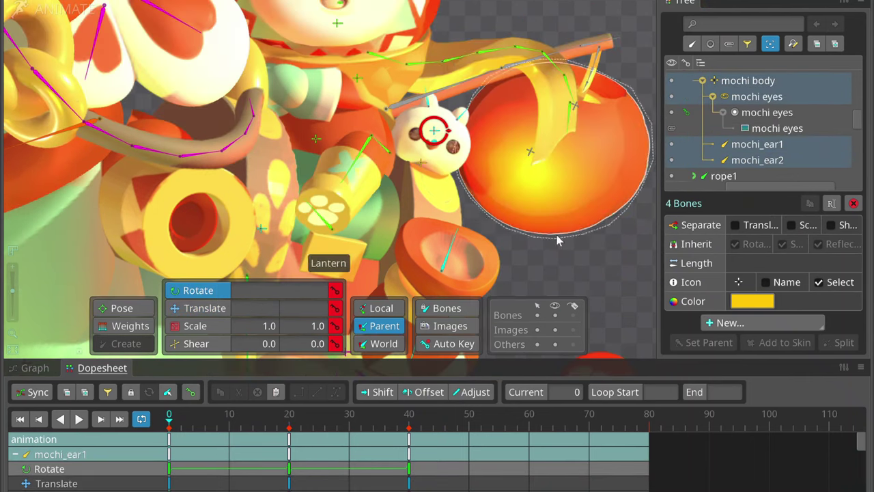
# Scale the mochi body bone to 1.0841 and move mochi eyes to -0.9598, -48.139 at frame 0.
pyautogui.click(438, 149)
pyautogui.press('b')
pyautogui.moveTo(459, 138); pyautogui.dragTo(467, 147)
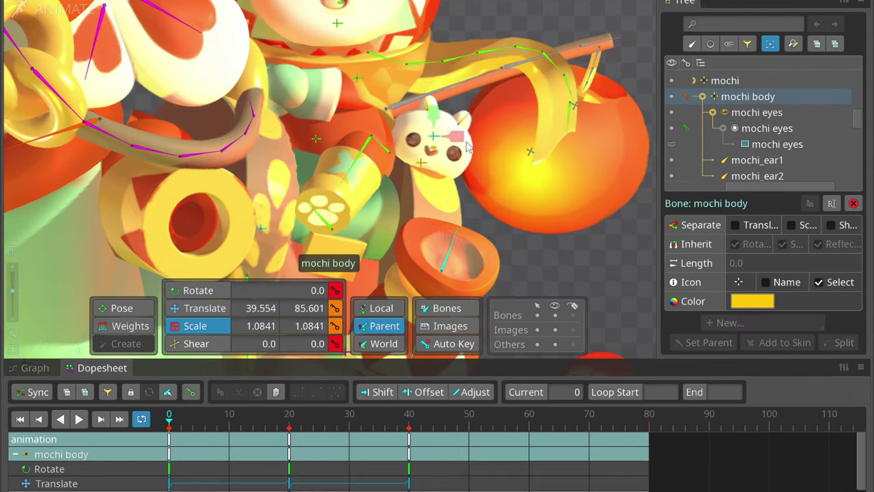
pyautogui.click(290, 422)
pyautogui.press('Home')
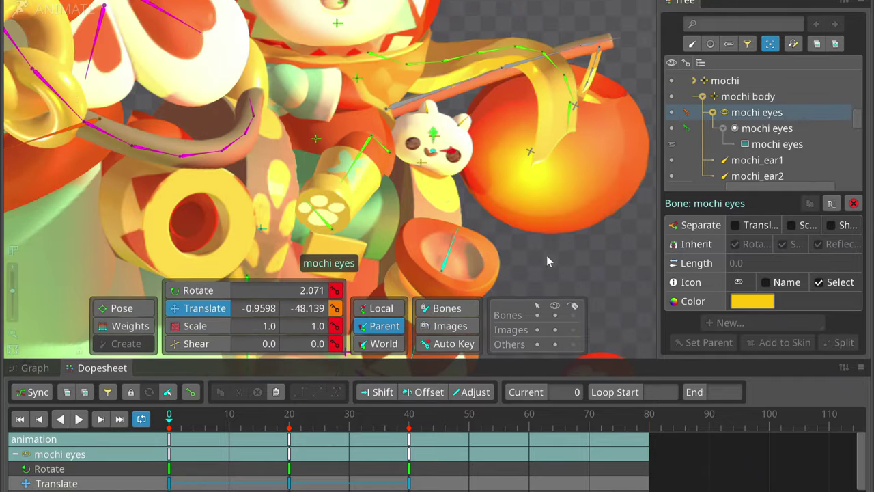
# Copy the selected mochi and bag bones' keys from frame 0 to frame 40.
pyautogui.hotkey('ctrl', 'c')
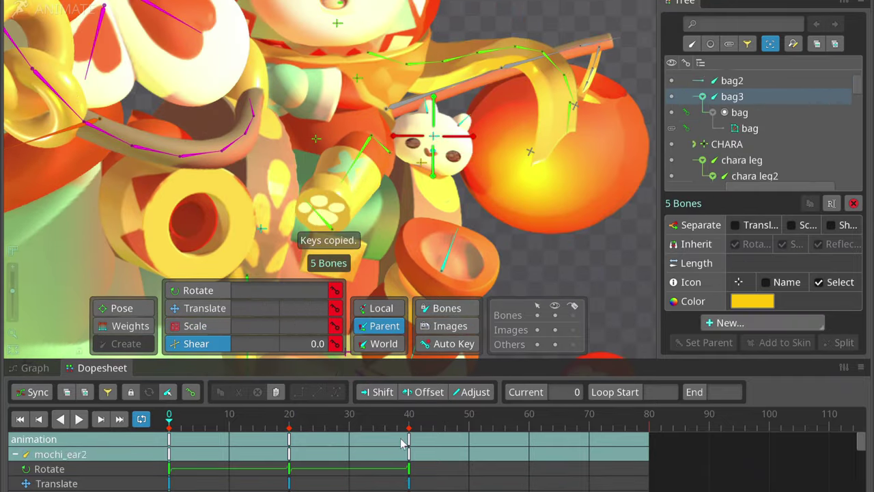
pyautogui.hotkey('ctrl', 'v')
pyautogui.scroll(-3, 304, 80)
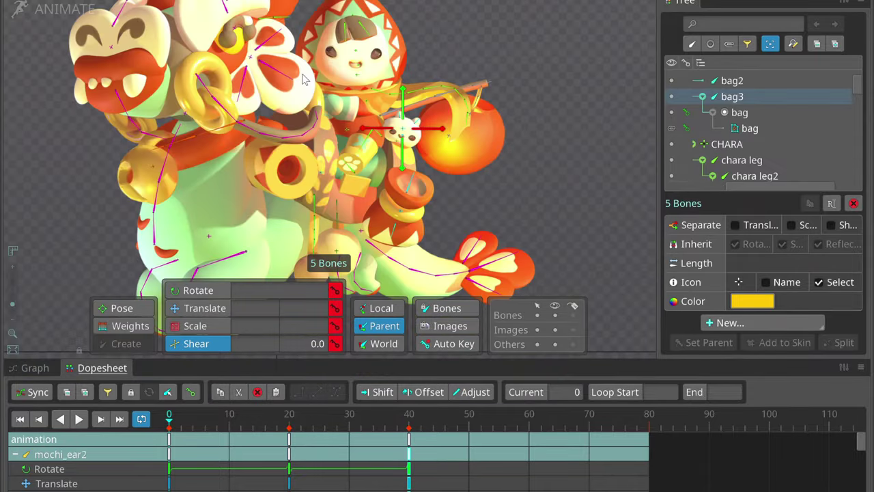
pyautogui.scroll(-2, 246, 76)
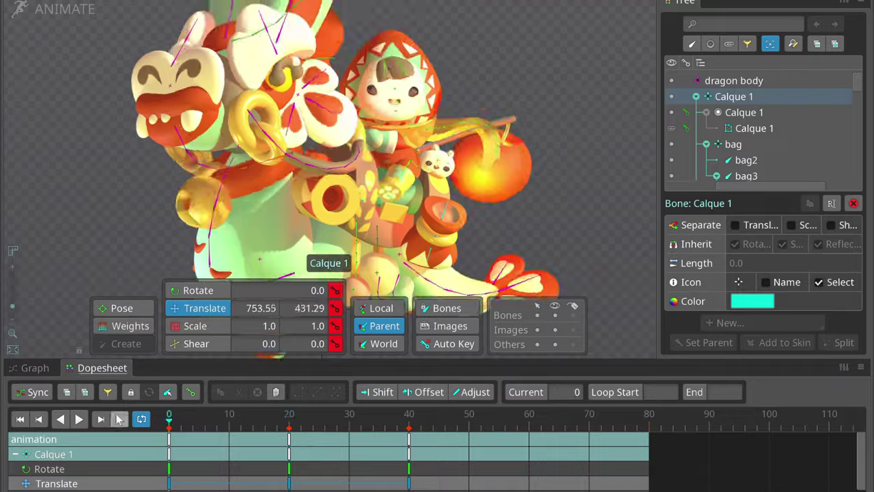
# At frame 0, scale bag3 to 1.1253 on X and set bag2 to rotation -118.173 and scale 1.0638, 1.1118.
pyautogui.click(384, 413)
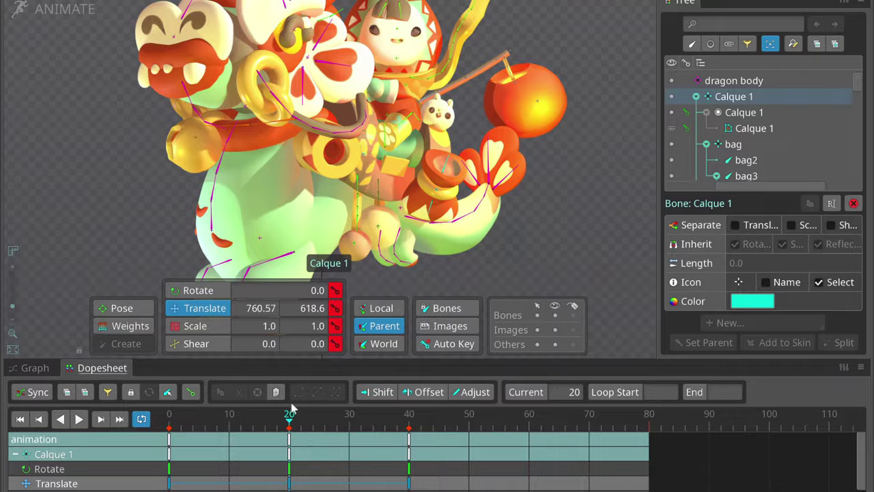
pyautogui.click(265, 418)
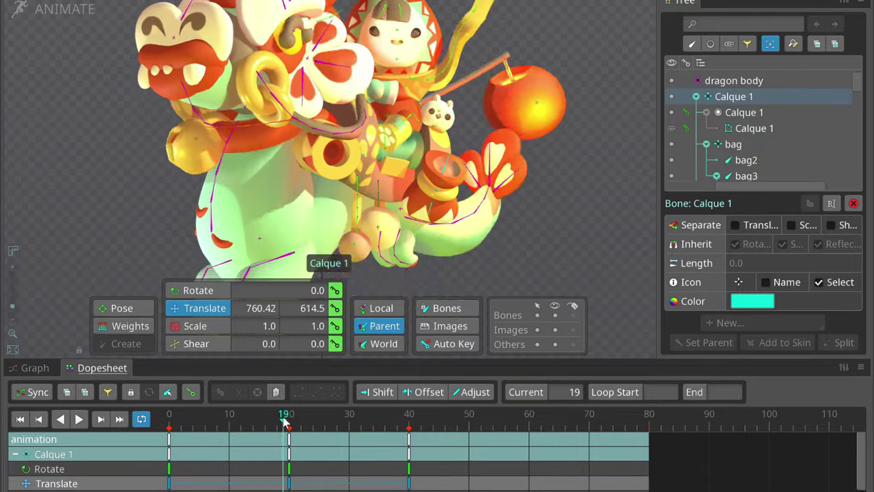
pyautogui.moveTo(194, 424); pyautogui.dragTo(169, 424)
pyautogui.click(194, 326)
pyautogui.moveTo(441, 209); pyautogui.dragTo(449, 208)
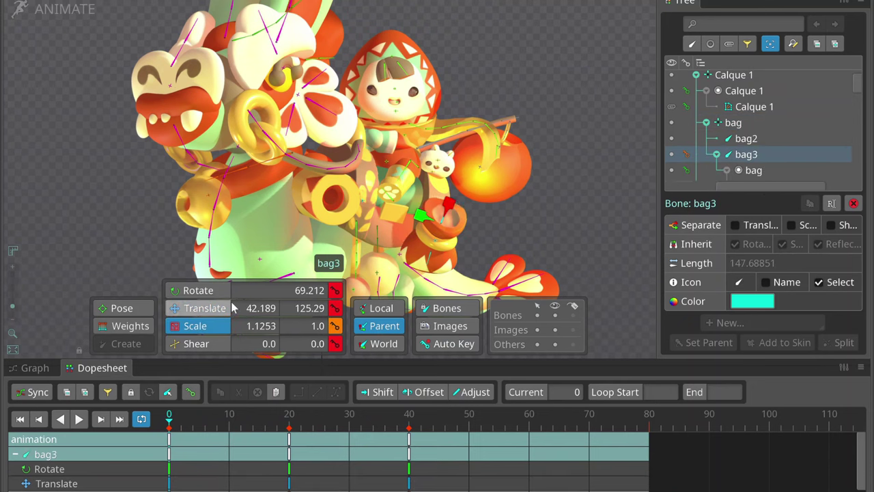
pyautogui.press('c')
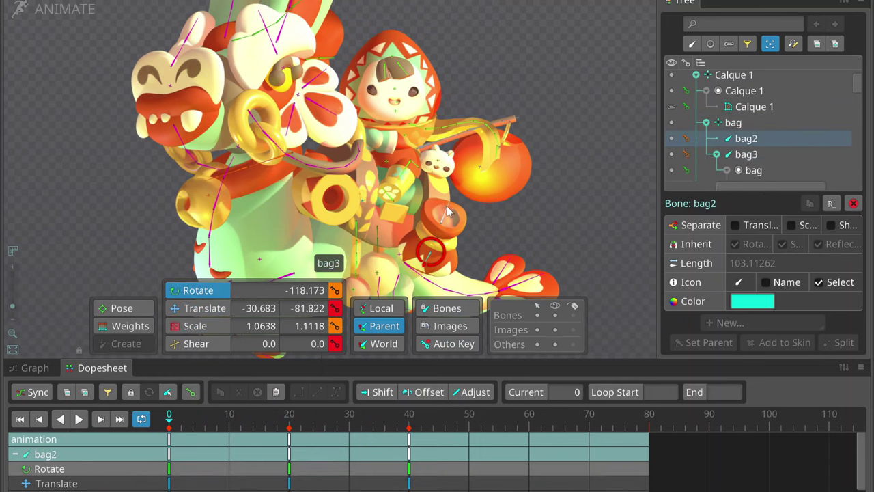
pyautogui.click(448, 213)
pyautogui.click(410, 236)
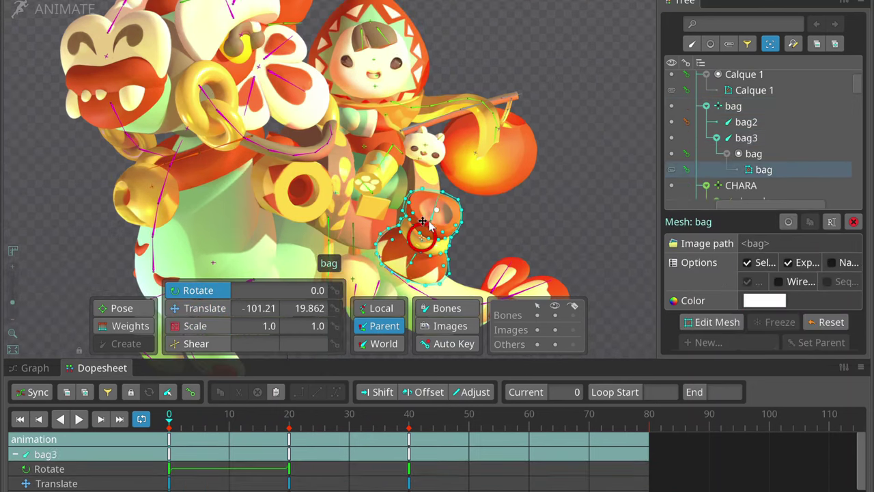
# At frame 20, rotate the two bag bones and set bag2 to rotation -97.848 and scale 1.11, 0.9291.
pyautogui.scroll(2, 407, 235)
pyautogui.click(424, 176)
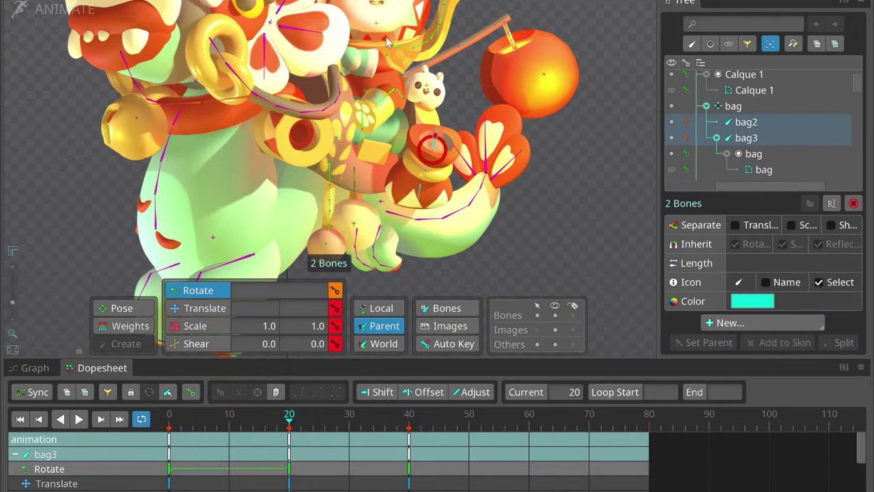
pyautogui.click(432, 130)
pyautogui.click(432, 129)
pyautogui.press('v')
pyautogui.click(432, 129)
pyautogui.press('x')
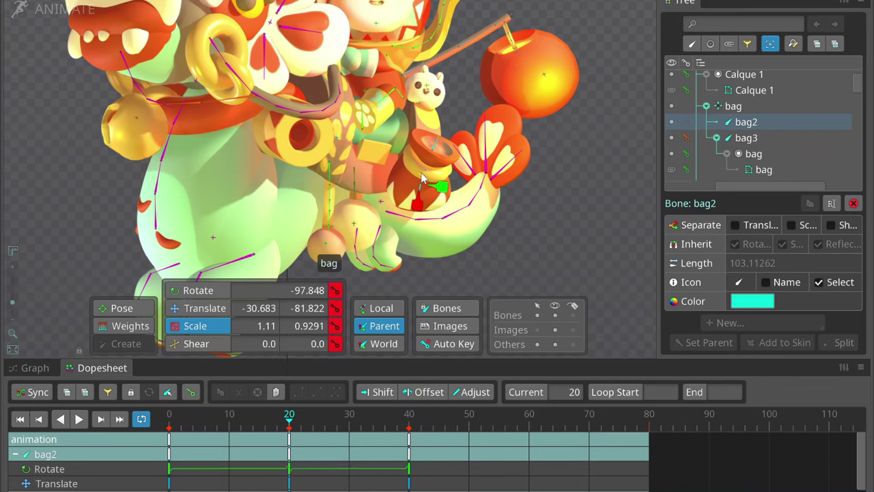
pyautogui.click(423, 179)
# Set bag3 to rotation 84.9 and X scale 1.1339 at frame 0, and copy the bag keys to frame 40.
pyautogui.click(168, 414)
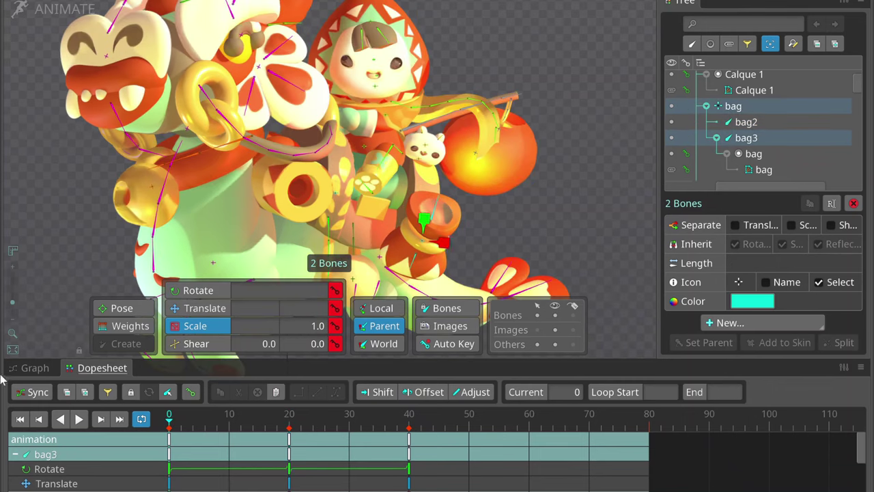
pyautogui.scroll(2, 253, 141)
pyautogui.click(253, 140)
pyautogui.moveTo(253, 141); pyautogui.dragTo(290, 137)
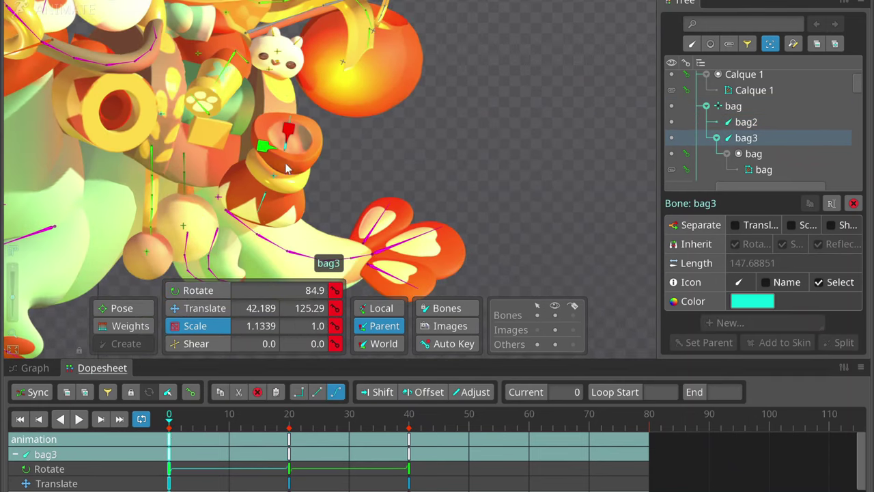
pyautogui.hotkey('ctrl', 'c')
pyautogui.click(409, 414)
pyautogui.click(318, 414)
pyautogui.hotkey('ctrl', 'v')
# Pose the rope2, rope3 and ball2 bones, rotating them at frame 20 and rotating and moving them at frame 0.
pyautogui.click(289, 414)
pyautogui.click(239, 265)
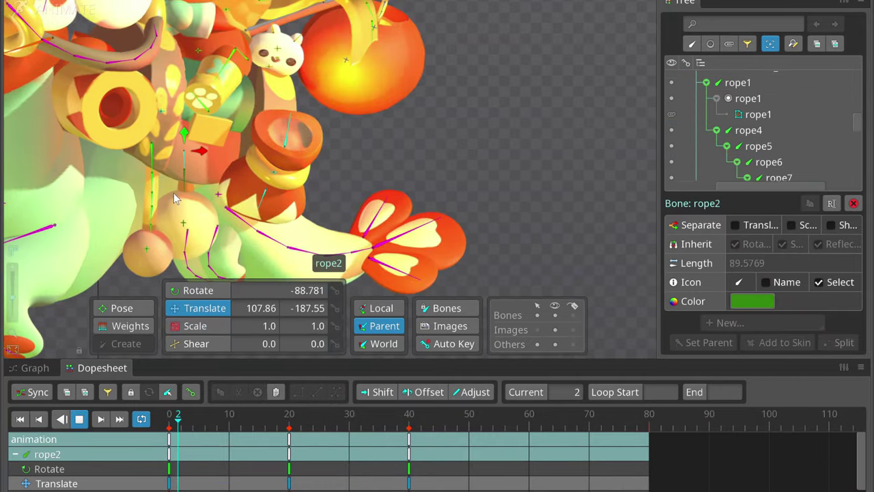
pyautogui.click(184, 290)
pyautogui.hotkey('ctrl', 'Left')
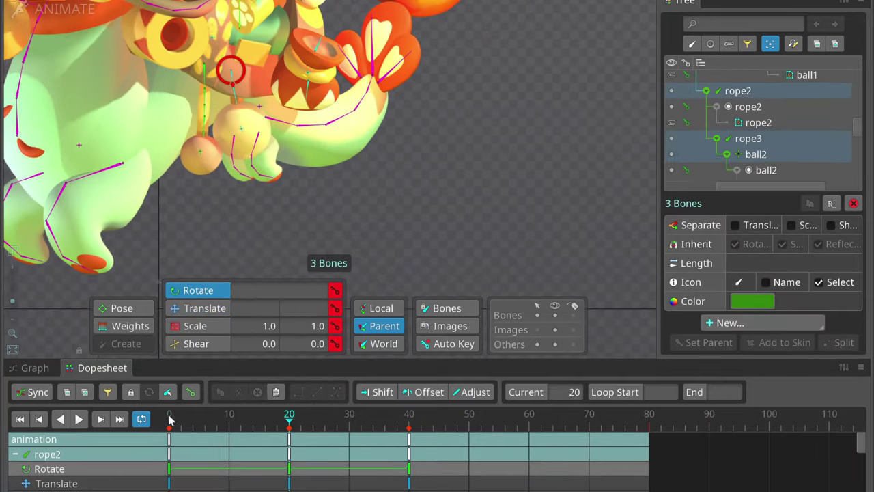
pyautogui.click(174, 418)
pyautogui.click(198, 305)
pyautogui.moveTo(206, 186); pyautogui.dragTo(213, 250)
# Copy the rope2, rope3 and ball2 keys from frame 0 to frame 40.
pyautogui.hotkey('ctrl', 'Right')
pyautogui.hotkey('ctrl', 'c')
pyautogui.scroll(5, 250, 135)
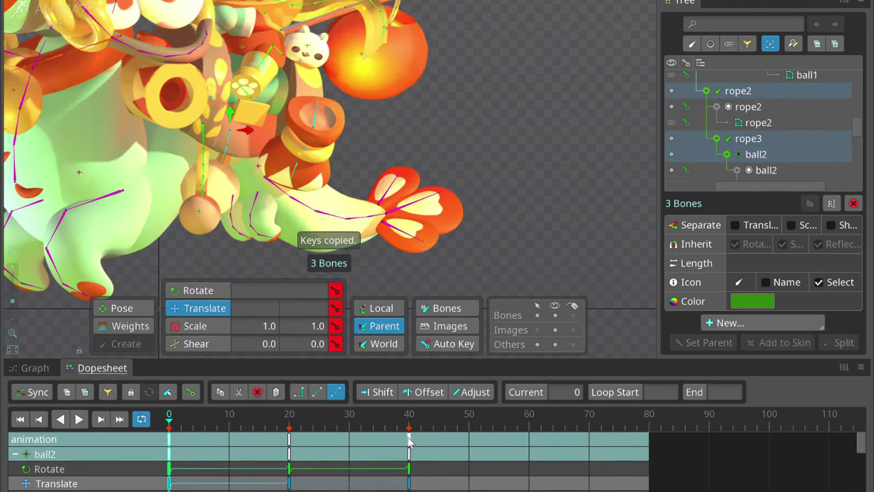
pyautogui.hotkey('ctrl', 'Right')
pyautogui.hotkey('ctrl', 'v')
# Bend the rope chain from rope1 to ball1, move ball1 to 129.04, -38.841, and match its keys at frames 0 and 40.
pyautogui.keyDown('ctrl'); pyautogui.click(200, 209); pyautogui.keyUp('ctrl')
pyautogui.scroll(-2, 210, 277)
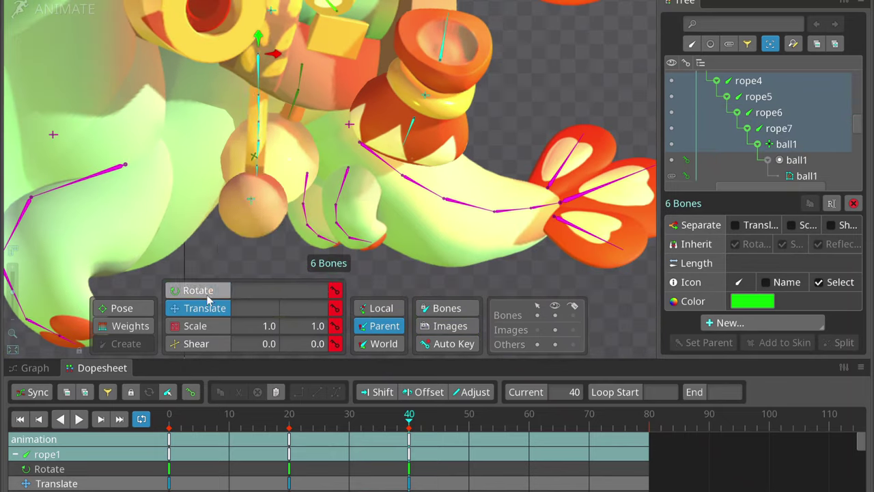
pyautogui.press('c')
pyautogui.click(203, 186)
pyautogui.press('v')
pyautogui.hotkey('ctrl', 'c')
pyautogui.hotkey('ctrl', 'Left')
pyautogui.hotkey('ctrl', 'Left')
pyautogui.hotkey('ctrl', 'v')
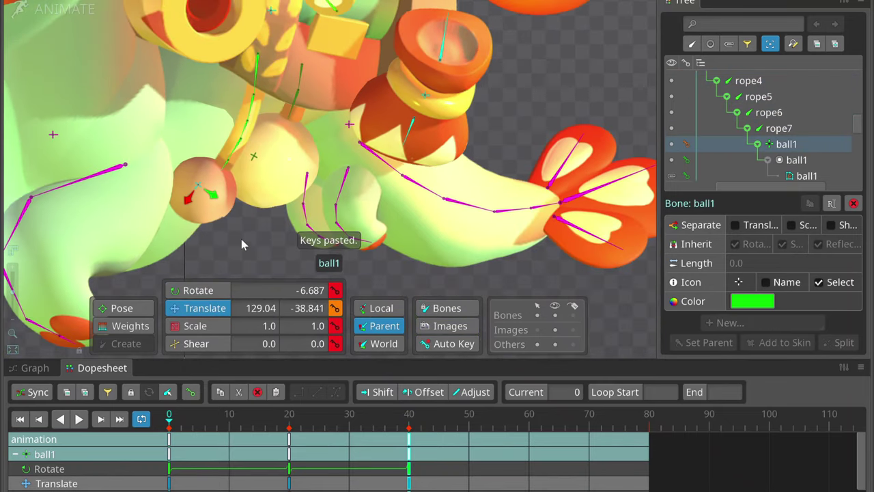
# Move the ball1 bone to 122.01, 16.978 at frame 20 and preview the animation.
pyautogui.click(289, 419)
pyautogui.scroll(-3, 272, 217)
pyautogui.scroll(3, 332, 157)
pyautogui.click(332, 156)
pyautogui.moveTo(332, 159); pyautogui.dragTo(234, 250)
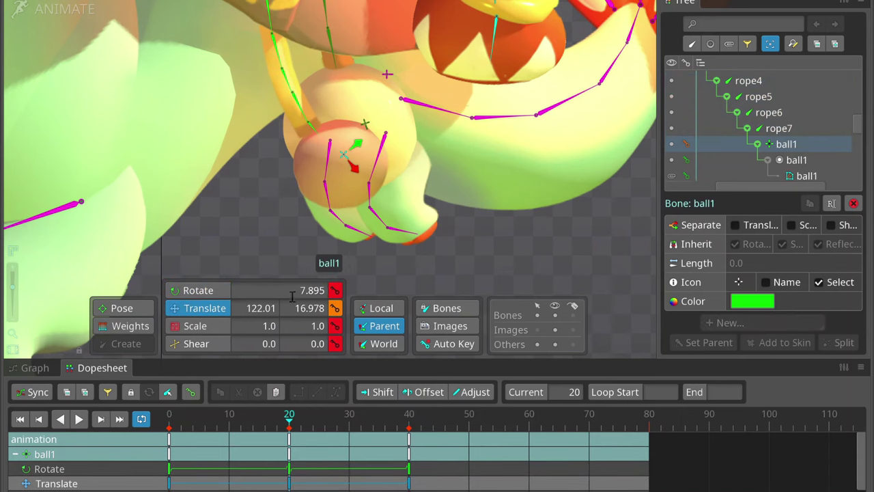
pyautogui.press('space')
pyautogui.press('space')
pyautogui.scroll(-3, 272, 162)
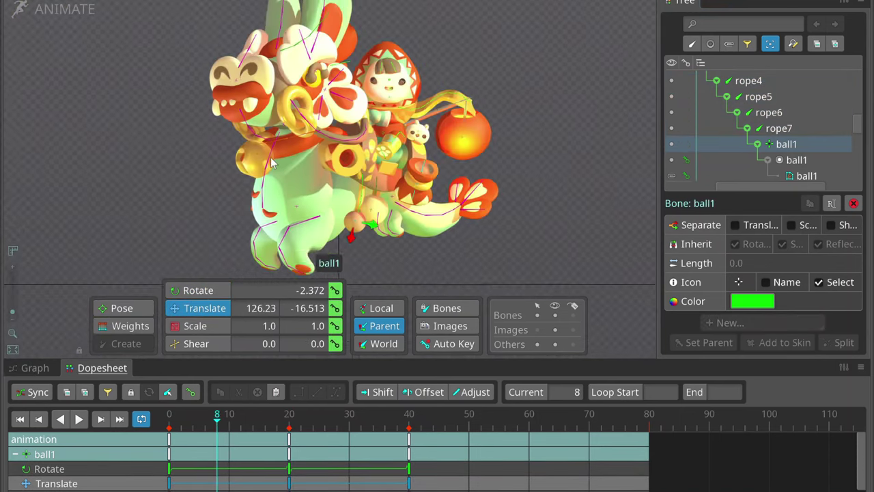
# Move the dragon body bone to -454.29, 786.1 at frame 0 and copy its key to frame 40.
pyautogui.scroll(-1, 418, 290)
pyautogui.press('Home')
pyautogui.moveTo(311, 174); pyautogui.dragTo(312, 183)
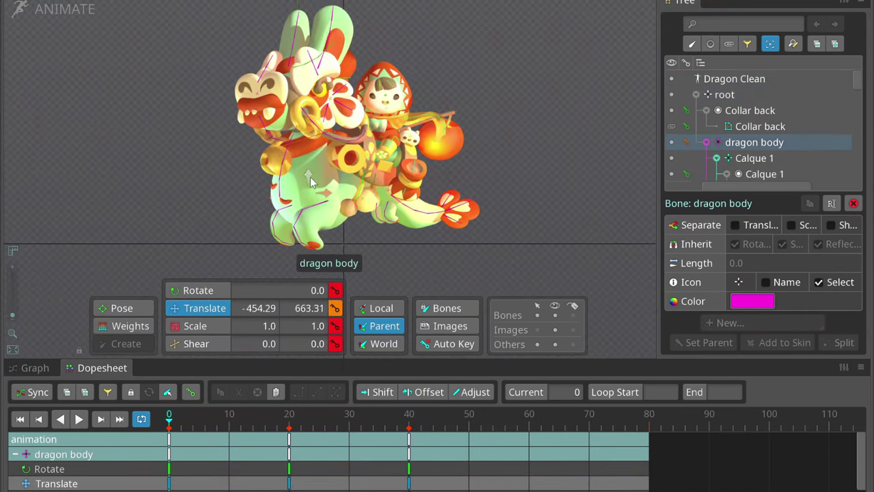
pyautogui.press('k')
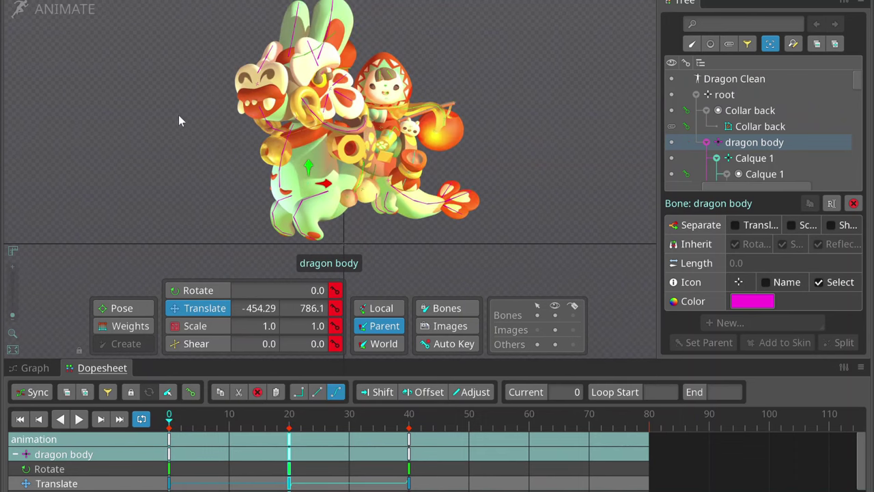
pyautogui.hotkey('ctrl', 'c')
pyautogui.click(233, 423)
pyautogui.hotkey('ctrl', 'v')
# Rotate the front leg bones at frame 20 so both legs stretch downward, with Front Leg 1 at -164.375.
pyautogui.click(289, 420)
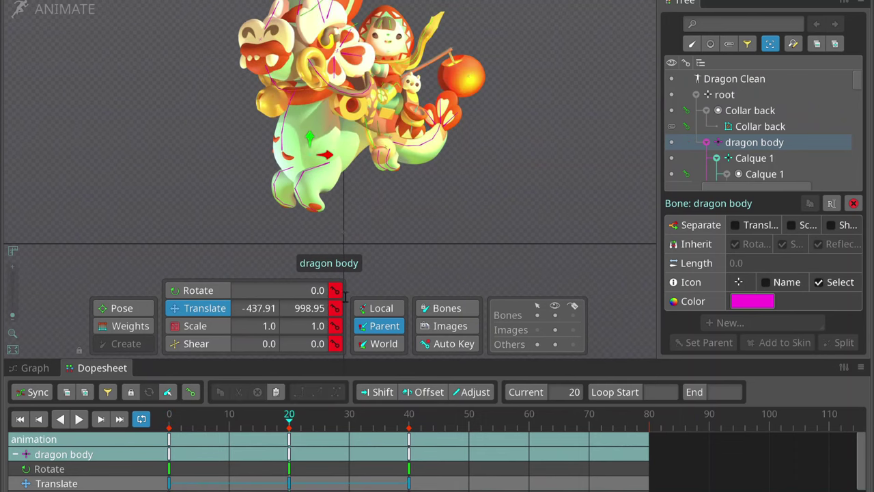
pyautogui.press('space')
pyautogui.scroll(2, 311, 197)
pyautogui.moveTo(311, 196); pyautogui.dragTo(290, 171)
pyautogui.click(288, 420)
pyautogui.click(198, 291)
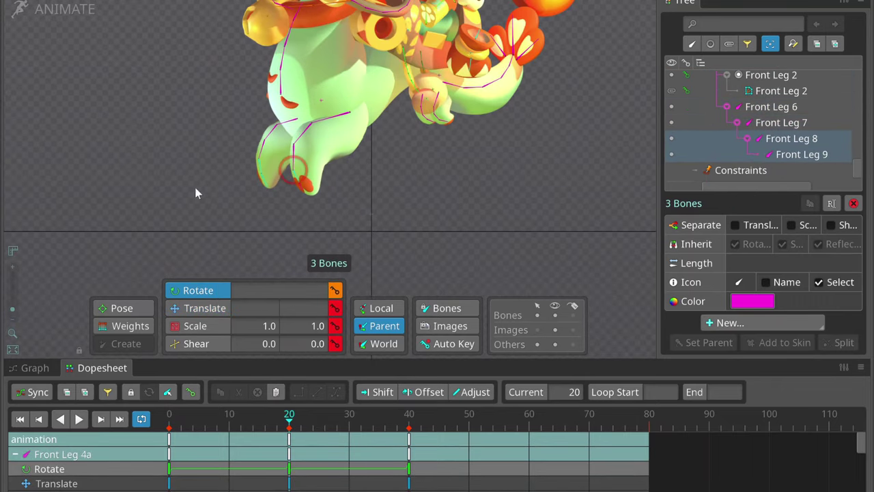
pyautogui.click(352, 163)
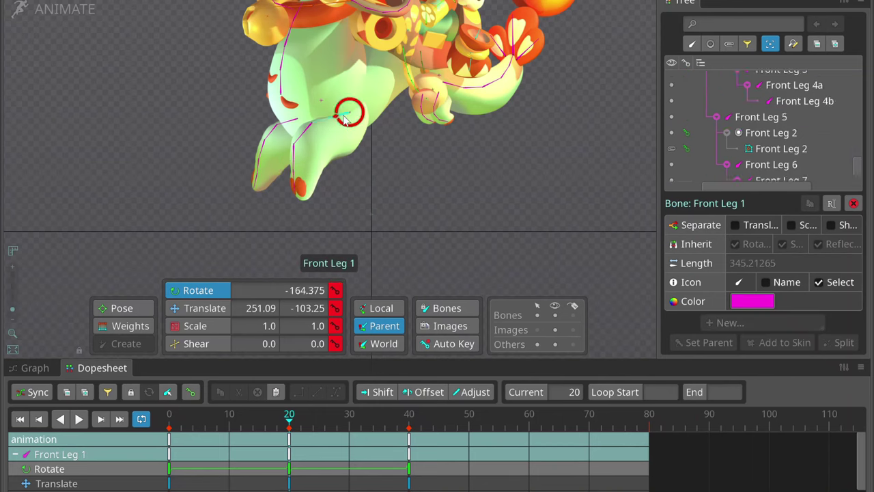
pyautogui.moveTo(288, 416)
pyautogui.mouseDown()
pyautogui.moveTo(194, 416)
pyautogui.moveTo(303, 416)
pyautogui.moveTo(289, 415)
pyautogui.mouseUp()
# Rotate the eight bones Back Leg 1 to Back Leg 8 together at frame 20.
pyautogui.click(441, 119)
pyautogui.scroll(2, 430, 123)
pyautogui.click(409, 101)
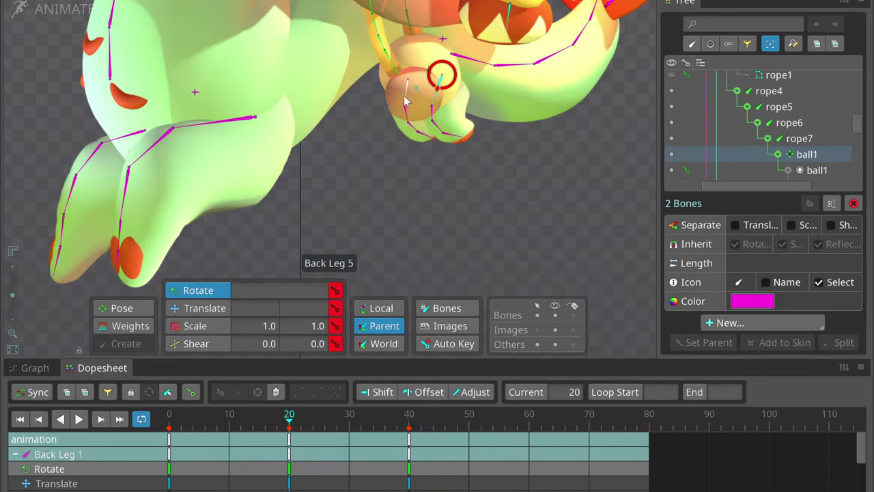
pyautogui.keyDown('ctrl'); pyautogui.click(449, 136); pyautogui.keyUp('ctrl')
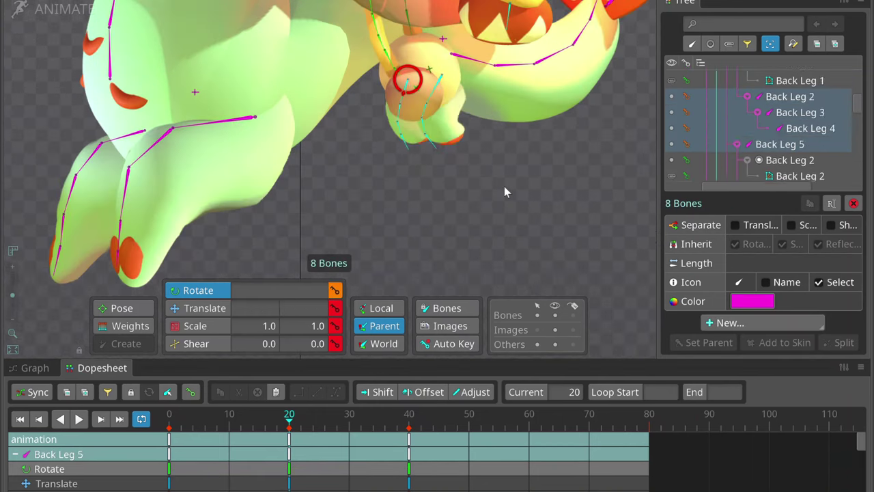
# In Setup mode, bind the Back Leg 1 and Back Leg 2 meshes to the dragon body2 bone.
pyautogui.click(51, 9)
pyautogui.click(271, 191)
pyautogui.click(473, 484)
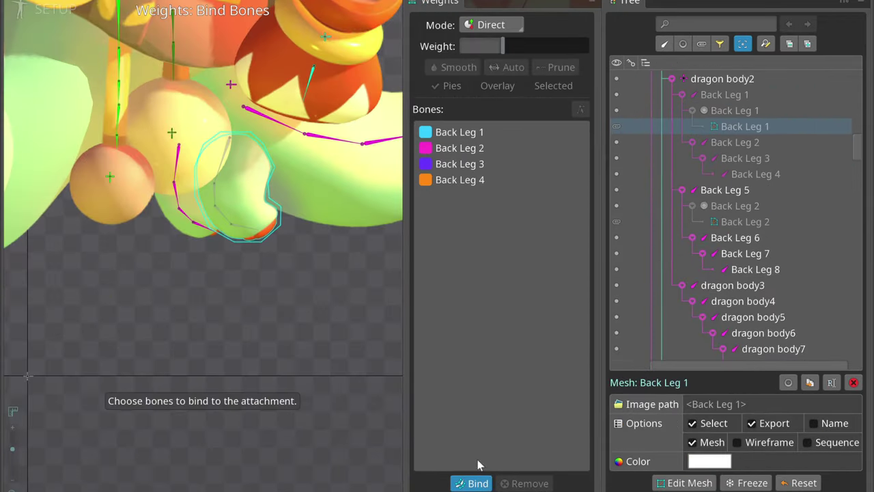
pyautogui.click(233, 82)
pyautogui.click(179, 166)
pyautogui.press('Return')
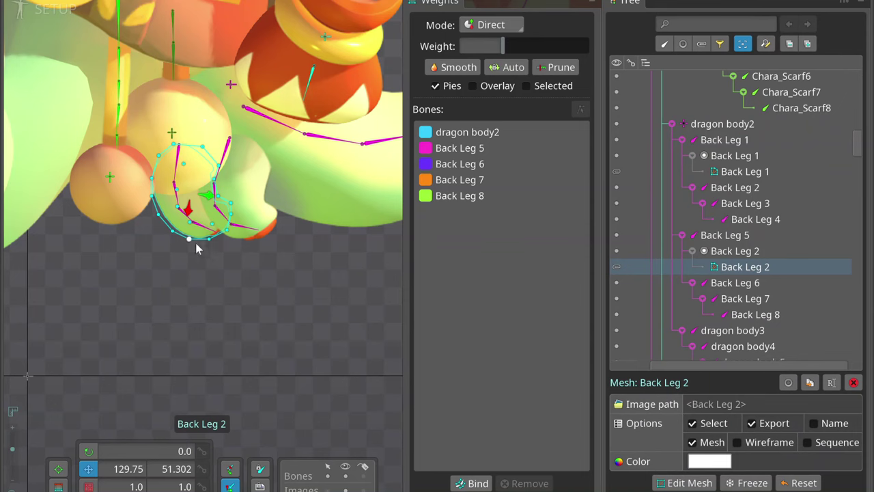
# Return to Animate mode and refine the rotation of the Back Leg bones at frame 20, undoing the last change.
pyautogui.click(179, 156)
pyautogui.click(235, 228)
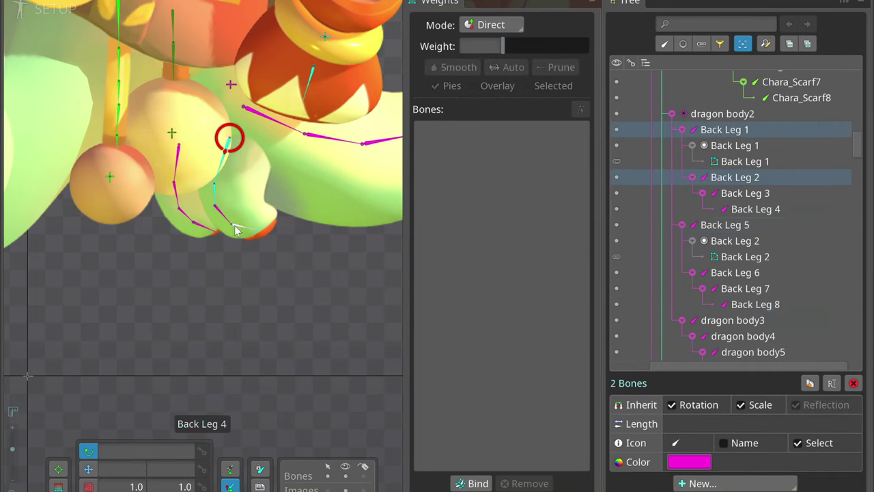
pyautogui.hotkey('ctrl', 'Tab')
pyautogui.keyDown('ctrl'); pyautogui.click(170, 70); pyautogui.keyUp('ctrl')
pyautogui.keyDown('ctrl'); pyautogui.click(329, 164); pyautogui.keyUp('ctrl')
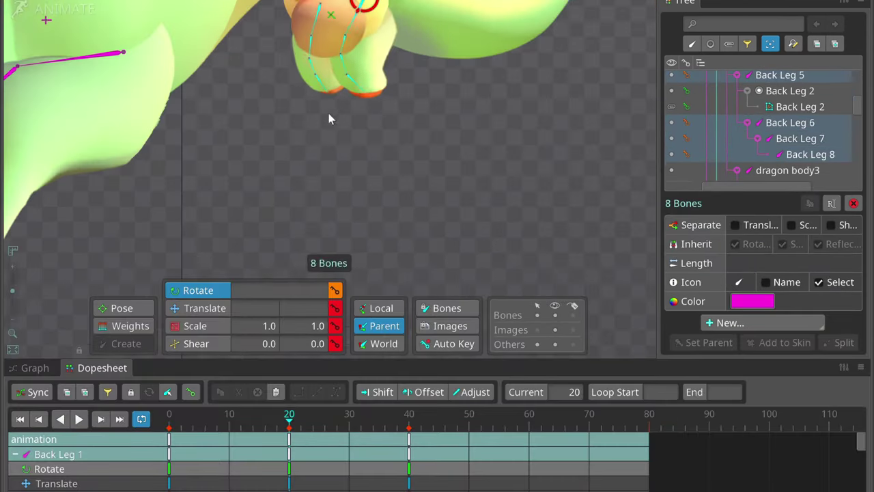
pyautogui.scroll(2, 317, 62)
pyautogui.keyDown('ctrl'); pyautogui.click(311, 65); pyautogui.keyUp('ctrl')
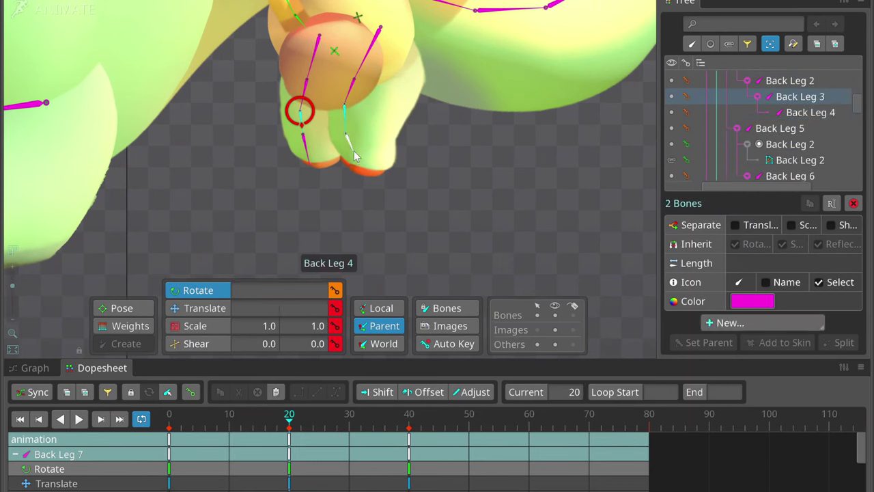
pyautogui.hotkey('ctrl', 'z')
# Copy the eight Back Leg bones' keys from frame 0 to frame 39.
pyautogui.click(171, 420)
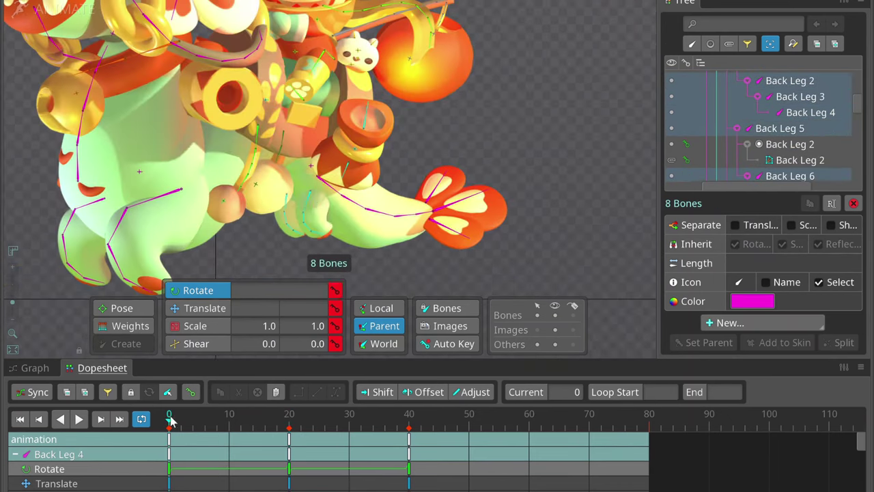
pyautogui.hotkey('ctrl', 'c')
pyautogui.hotkey('ctrl', 'v')
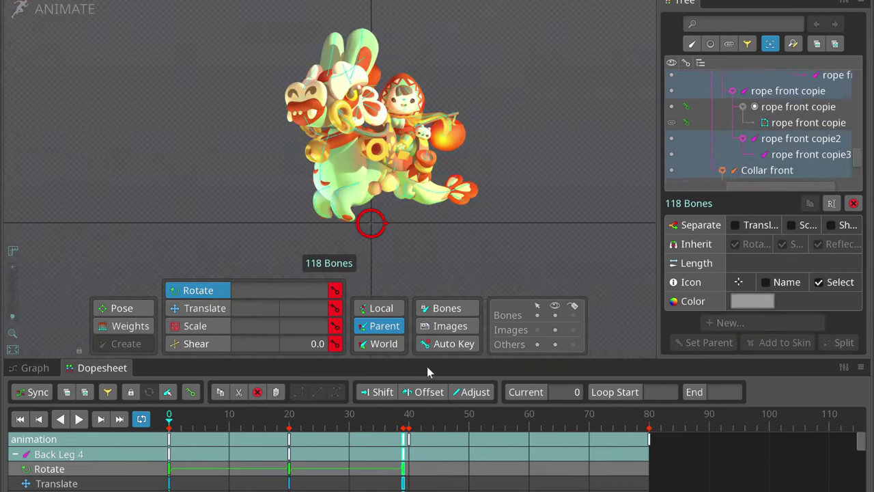
# Remove the keys of all bones at frames 40 and 80 and scrub through the shortened loop.
pyautogui.hotkey('ctrl', 'z')
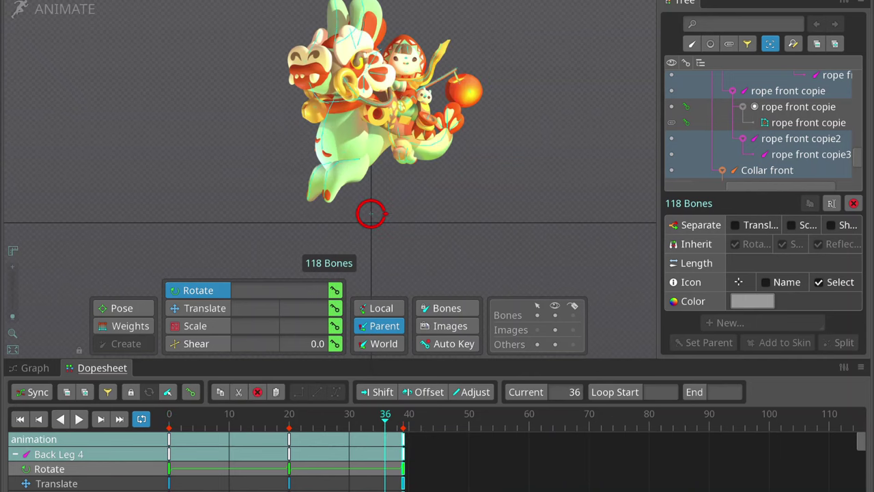
pyautogui.hotkey('ctrl', 'c')
pyautogui.hotkey('ctrl', 'v')
pyautogui.moveTo(373, 419); pyautogui.dragTo(302, 418)
pyautogui.click(289, 418)
# Copy the frame 0 keys of all bones to the loop's end at frame 40 and play the animation.
pyautogui.click(169, 439)
pyautogui.hotkey('ctrl', 'c')
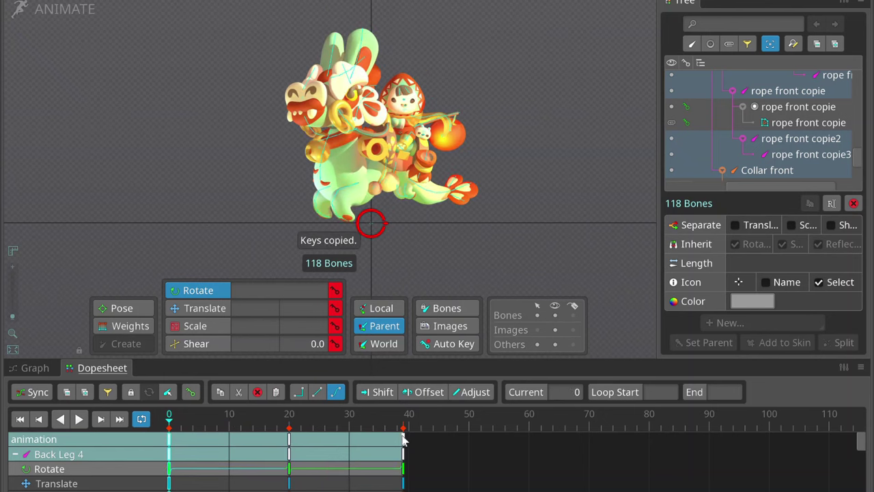
pyautogui.moveTo(393, 428); pyautogui.dragTo(134, 485)
pyautogui.moveTo(192, 435); pyautogui.dragTo(289, 440)
pyautogui.hotkey('ctrl', 'c')
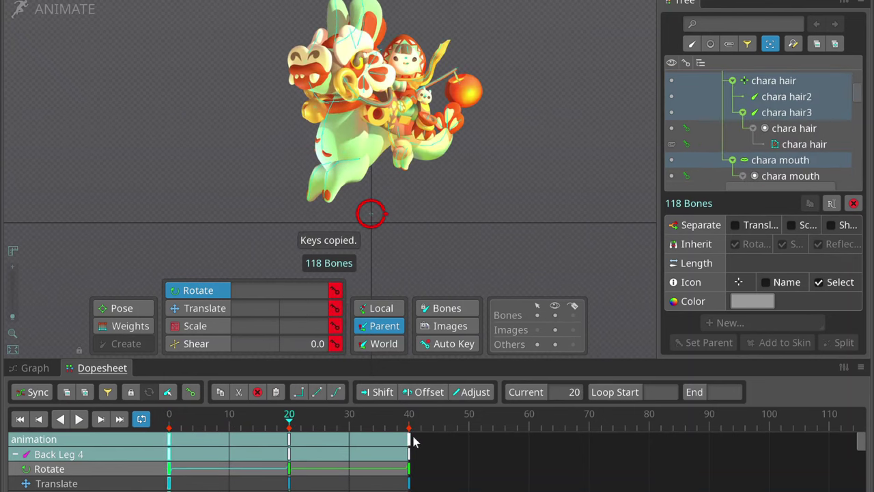
pyautogui.hotkey('ctrl', 'v')
pyautogui.press('space')
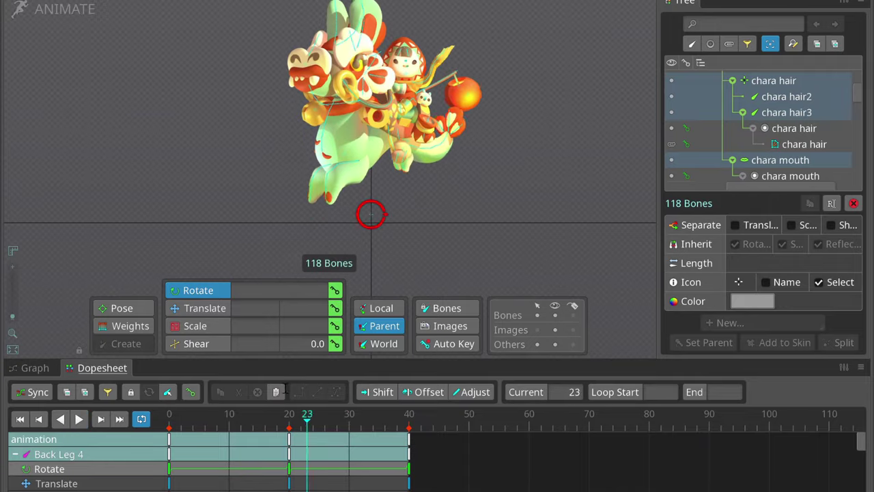
# Adjust the position and rotation of the rope front and rope front copie bones at frames 20 and 0 and play the animation.
pyautogui.scroll(3, 485, 222)
pyautogui.click(485, 222)
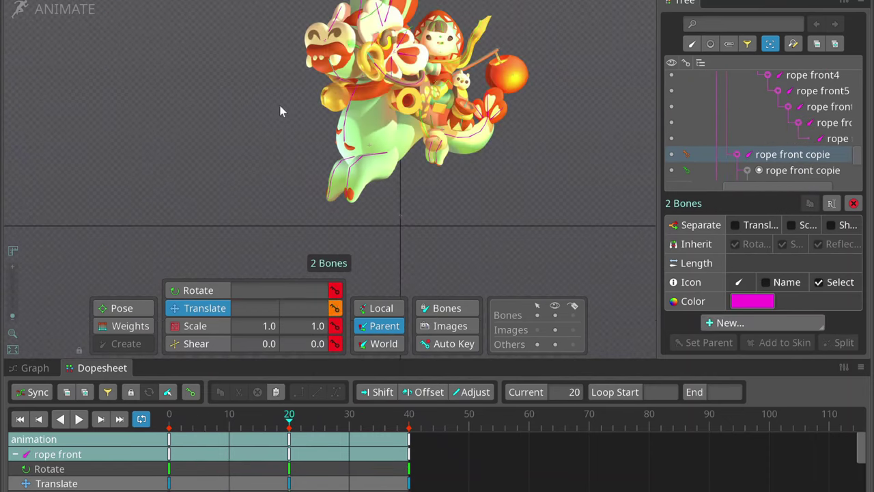
pyautogui.moveTo(276, 430); pyautogui.dragTo(239, 371)
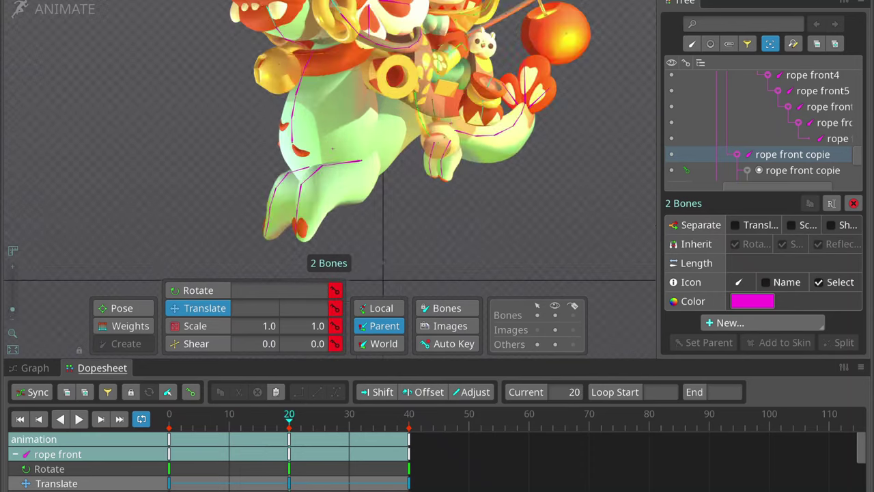
pyautogui.press('c')
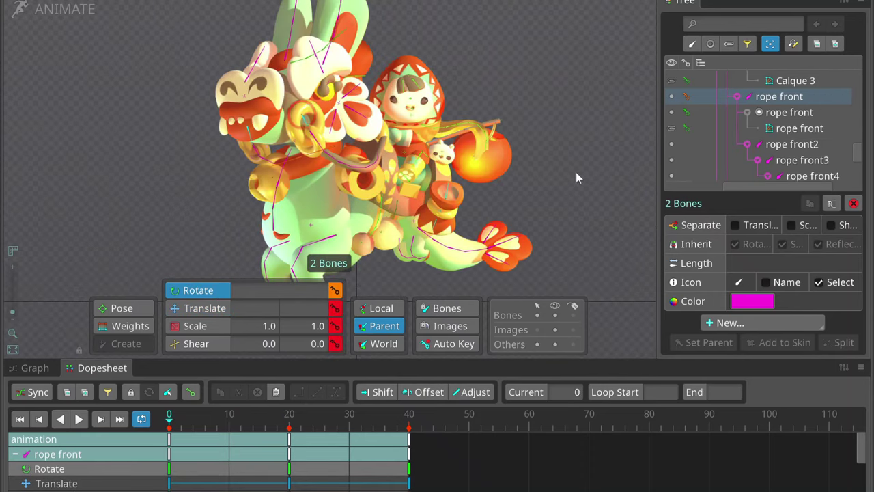
pyautogui.press('space')
pyautogui.press('space')
pyautogui.press('v')
pyautogui.press('space')
pyautogui.press('space')
# Refine the bag bone's rotation, paste its copied keys at the loop's end, and play the animation.
pyautogui.click(374, 151)
pyautogui.press('c')
pyautogui.press('space')
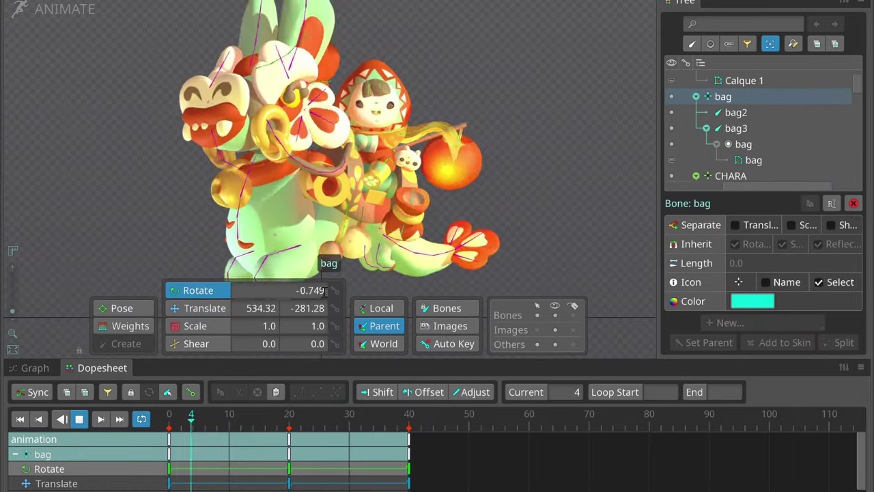
pyautogui.hotkey('ctrl', 'v')
pyautogui.press('space')
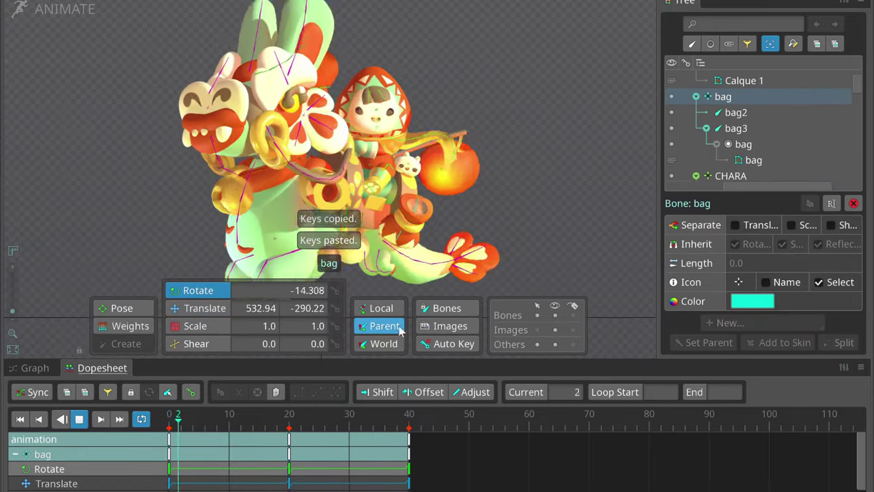
pyautogui.press('space')
pyautogui.click(151, 143)
# Select 115 bones across the rig, offset their keys by 5 frames, and play the loop.
pyautogui.press('v')
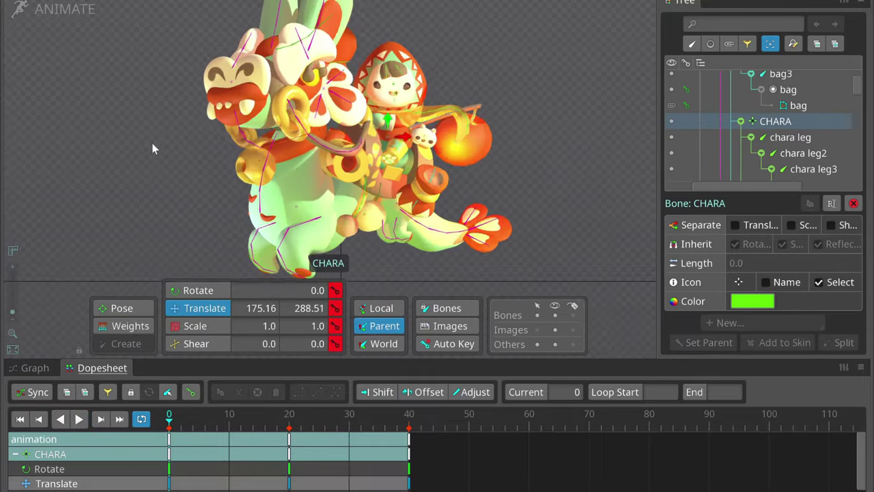
pyautogui.scroll(-2, 152, 143)
pyautogui.moveTo(211, 60); pyautogui.dragTo(429, 198)
pyautogui.moveTo(174, 444); pyautogui.dragTo(229, 443)
pyautogui.scroll(1, 288, 164)
pyautogui.press('l')
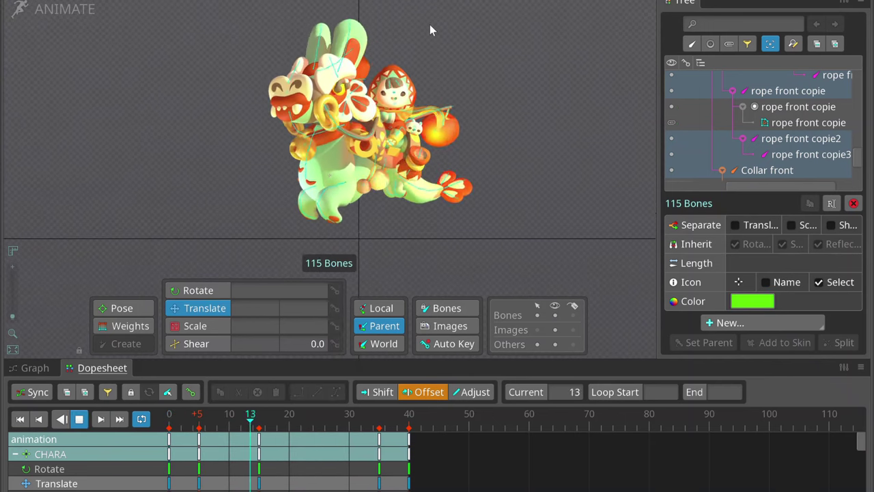
# Offset the keys of the dragon body3 to dragon body10 tail bones progressively towards the tip.
pyautogui.press('k')
pyautogui.click(392, 176)
pyautogui.scroll(2, 392, 175)
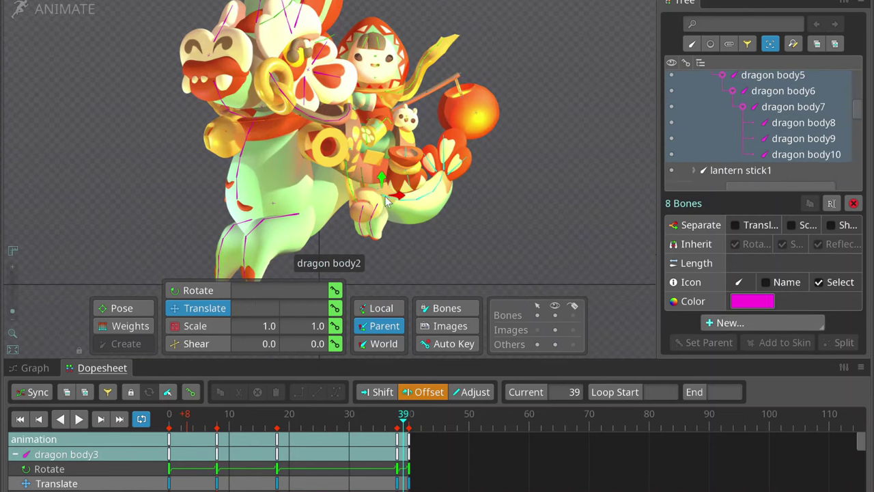
pyautogui.moveTo(179, 441); pyautogui.dragTo(184, 441)
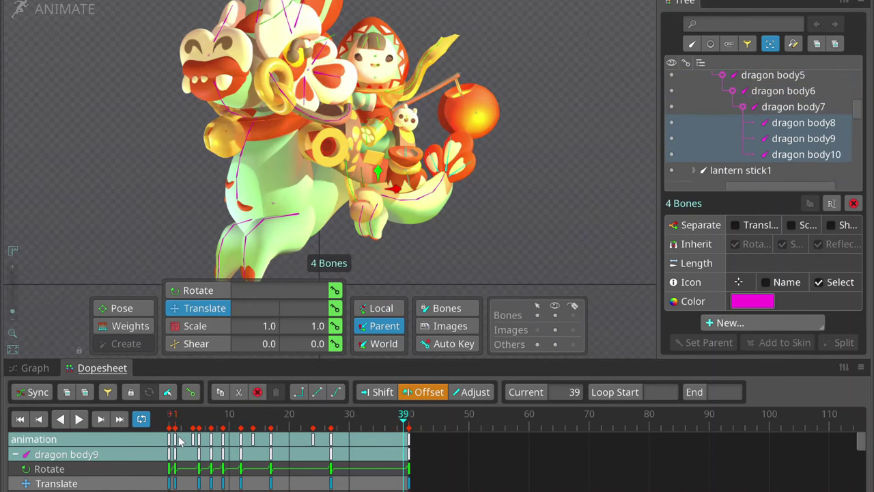
pyautogui.moveTo(179, 440); pyautogui.dragTo(185, 441)
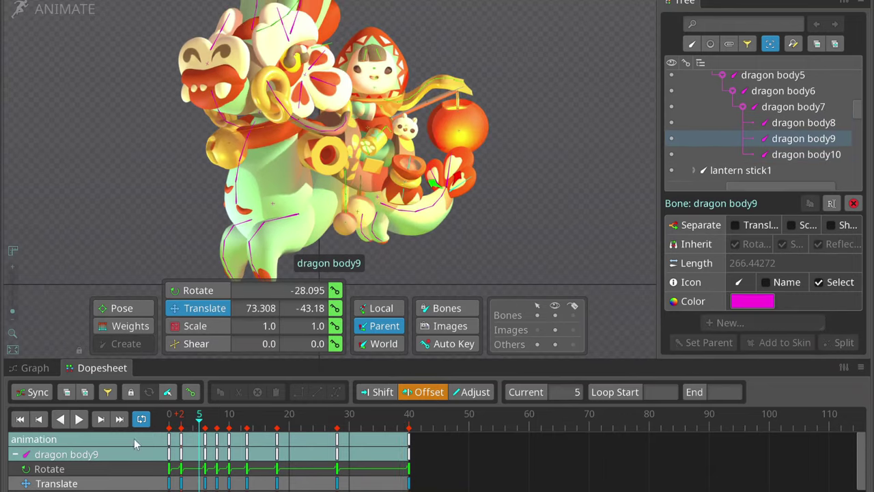
# Offset the keys of the lantern stick, lantern rope and Lantern bones progressively along the chain.
pyautogui.press('c')
pyautogui.moveTo(364, 271); pyautogui.dragTo(451, 174)
pyautogui.moveTo(356, 278); pyautogui.dragTo(464, 202)
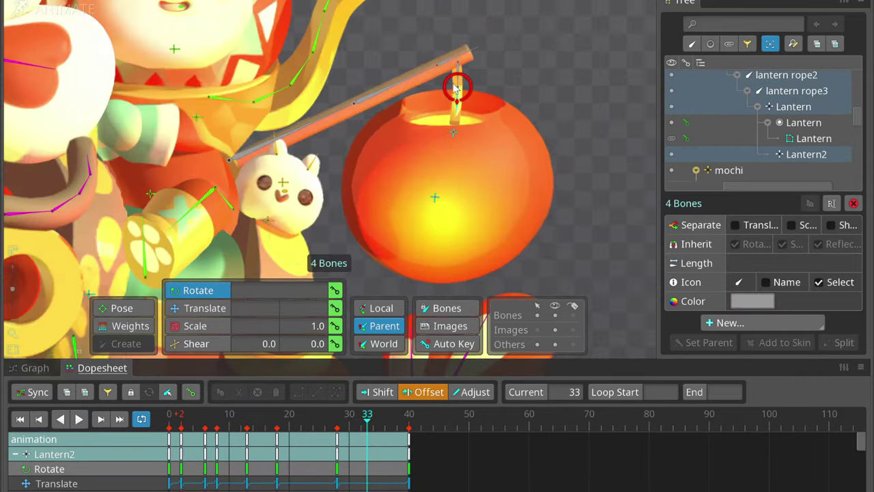
pyautogui.press('j')
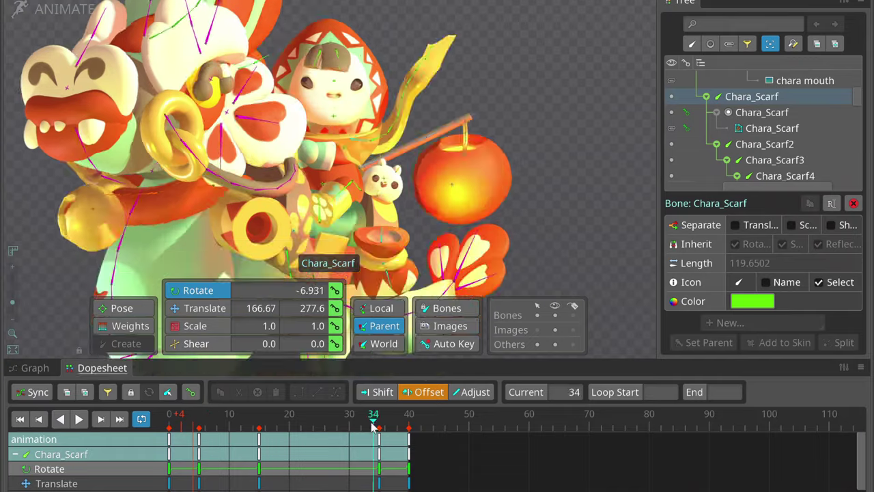
# Offset the keys of the Chara_Scarf to Chara_Scarf8 bones progressively along the scarf and play the animation.
pyautogui.keyDown('ctrl'); pyautogui.click(347, 171); pyautogui.keyUp('ctrl')
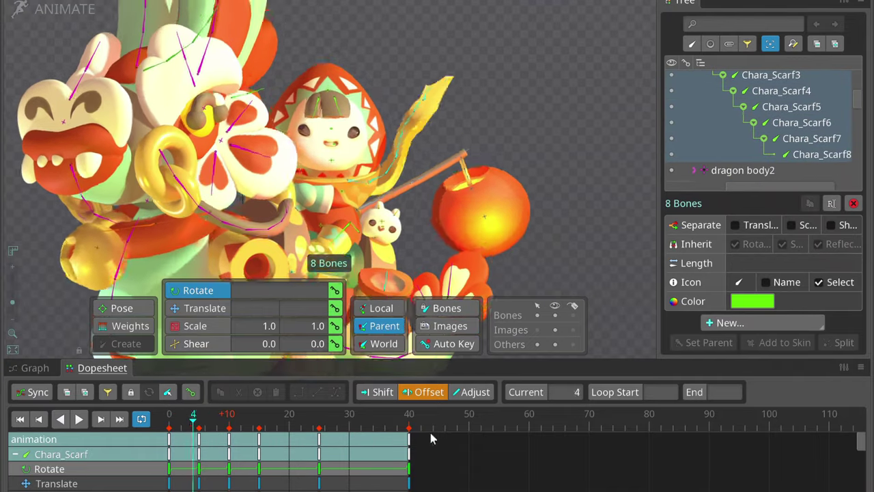
pyautogui.press('j')
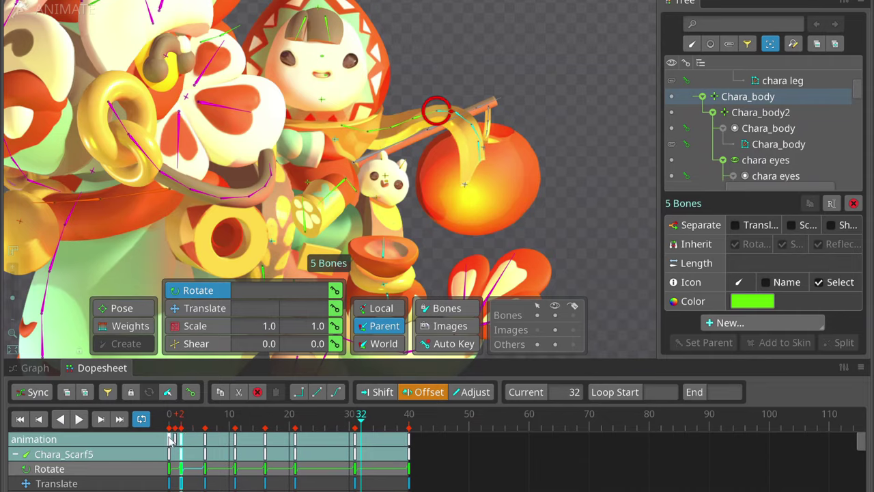
pyautogui.press('j')
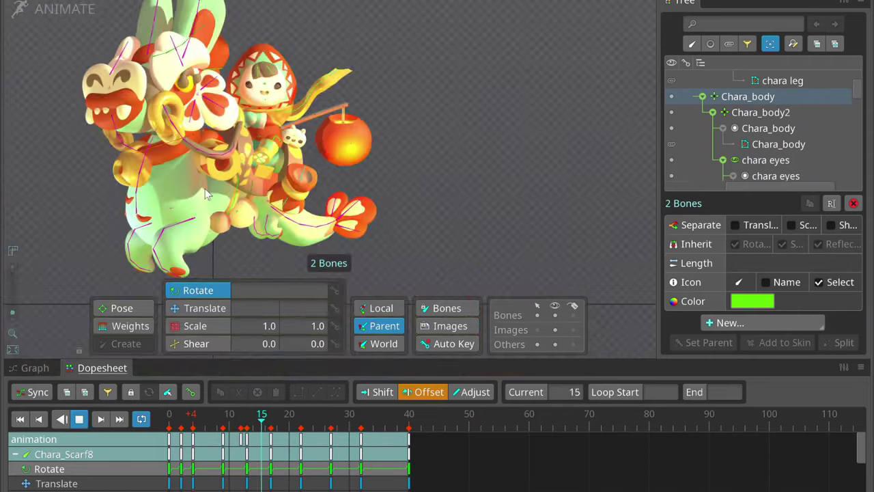
pyautogui.click(212, 429)
pyautogui.press('l')
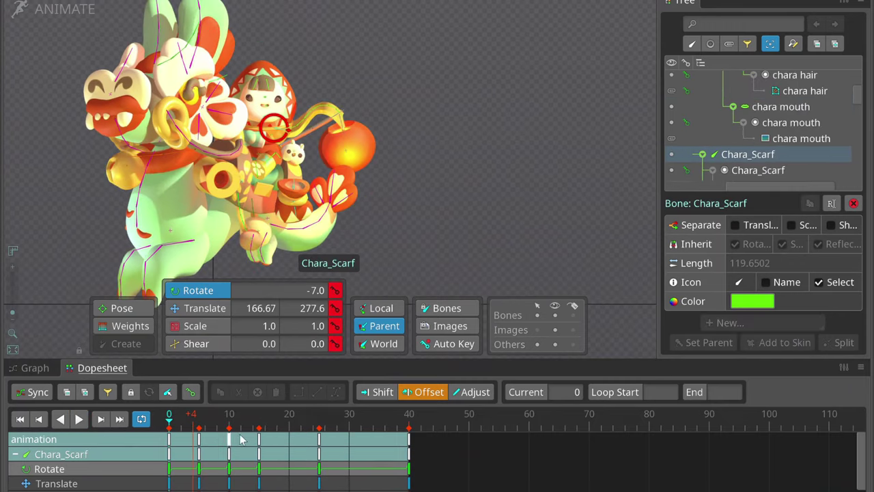
# Clear the Chara_Scarf bone's offset keys and key it again at frames 0, 20 and 40.
pyautogui.press('k')
pyautogui.click(169, 420)
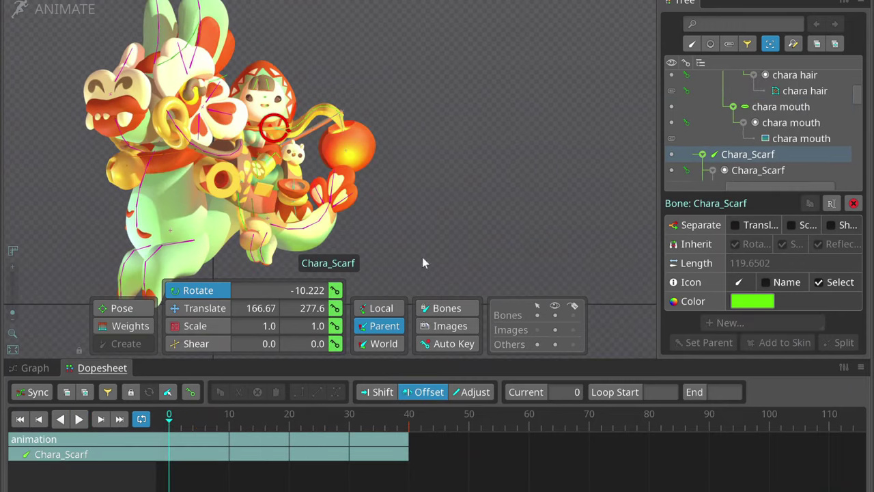
pyautogui.click(337, 391)
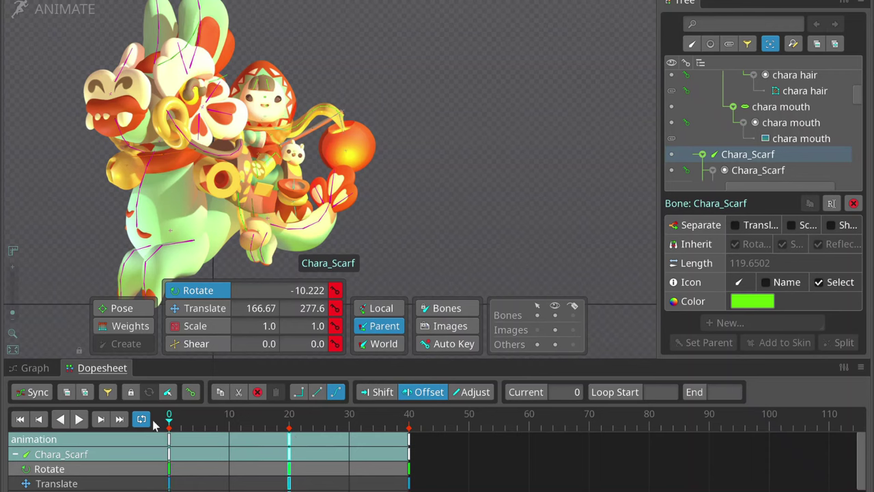
# Move Chara_Scarf to 186.97, 345.25 and rotate it to -39.492 at frame 20, and copy the adjusted first pose to frame 40.
pyautogui.press('v')
pyautogui.click(289, 415)
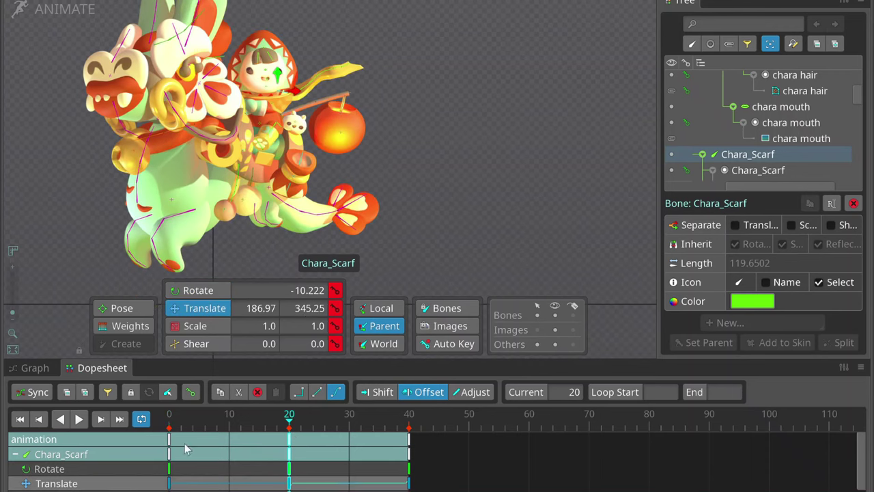
pyautogui.hotkey('ctrl', 'c')
pyautogui.hotkey('ctrl', 'v')
pyautogui.press('space')
pyautogui.press('c')
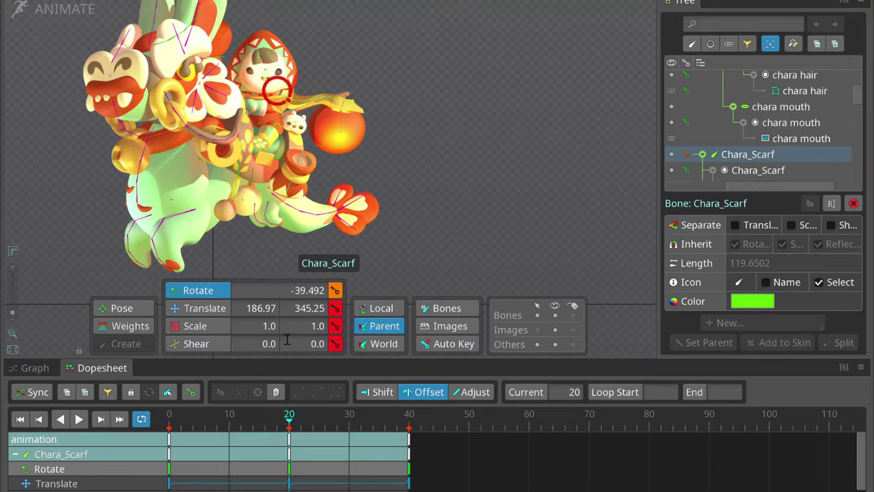
pyautogui.hotkey('ctrl', 'c')
pyautogui.hotkey('ctrl', 'v')
pyautogui.press('space')
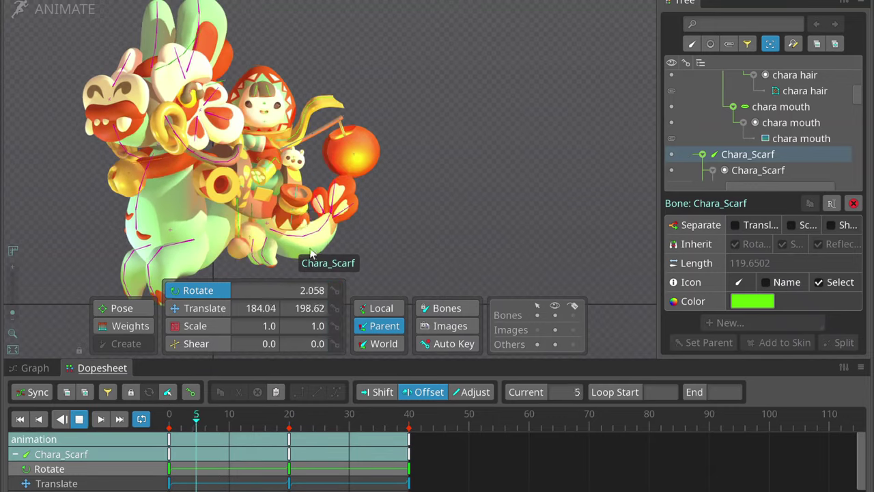
# Try offsetting the Chara_Scarf keys by -10 frames, undo a change, offset them by -6 frames instead, and play the animation.
pyautogui.press('space')
pyautogui.press('space')
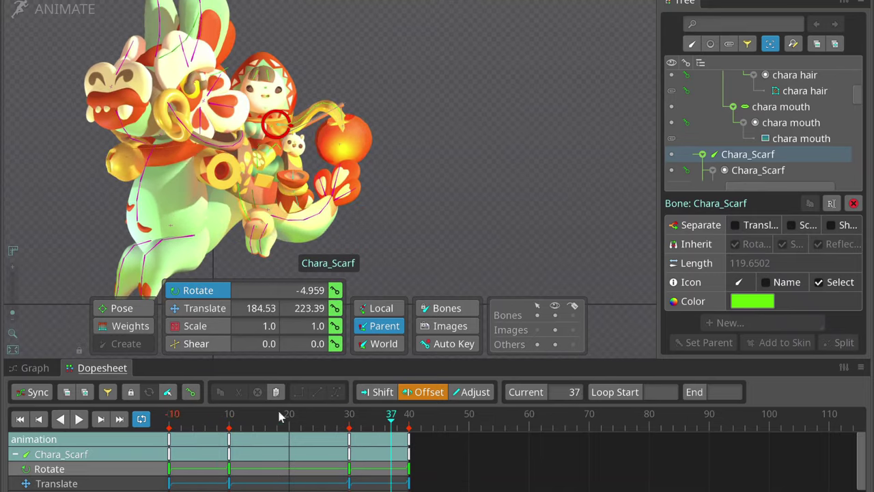
pyautogui.press('space')
pyautogui.press('space')
pyautogui.hotkey('ctrl', 'z')
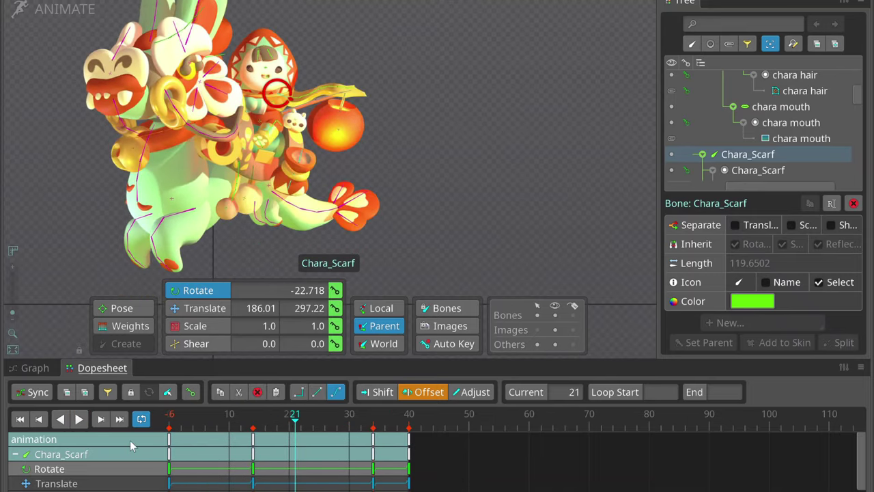
pyautogui.press('space')
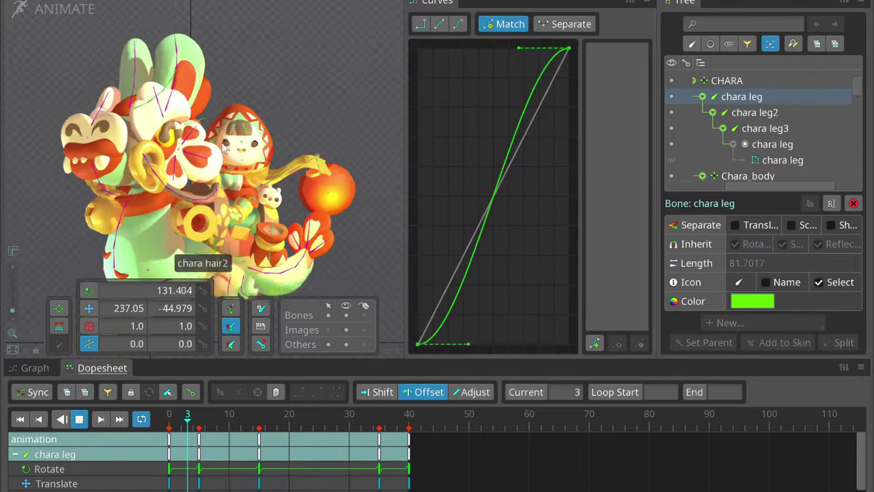
# Offset the keys of the rider's chara hair and chara eyes bones so they trail the body's motion.
pyautogui.scroll(5, 226, 148)
pyautogui.click(173, 425)
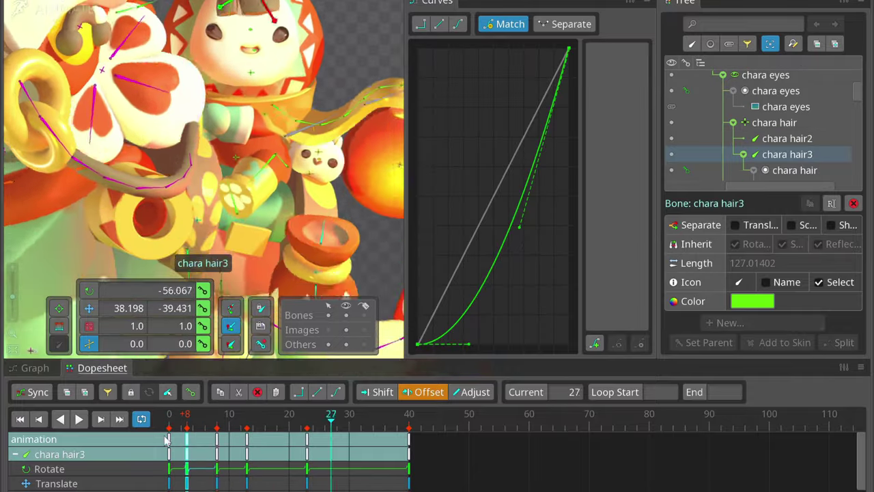
pyautogui.click(489, 455)
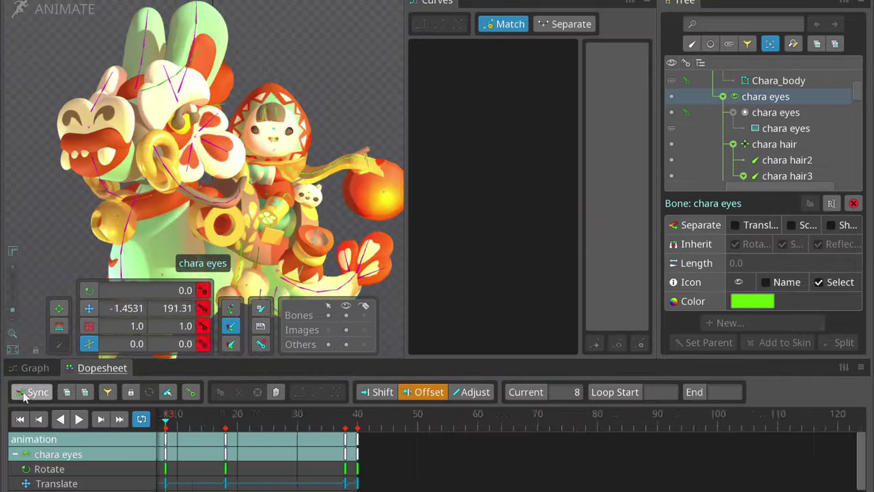
# Select the head side bones of the dragon's flower ornament and offset the head side2, head side3 and head side4 keys progressively.
pyautogui.click(173, 159)
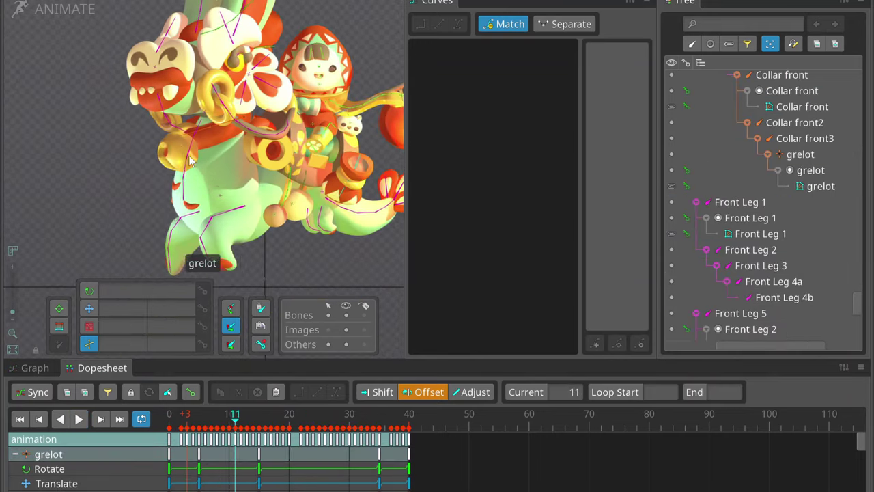
pyautogui.click(759, 96)
pyautogui.keyDown('shift'); pyautogui.click(780, 128); pyautogui.keyUp('shift')
pyautogui.moveTo(235, 414); pyautogui.dragTo(169, 414)
pyautogui.scroll(3, 254, 67)
pyautogui.click(233, 181)
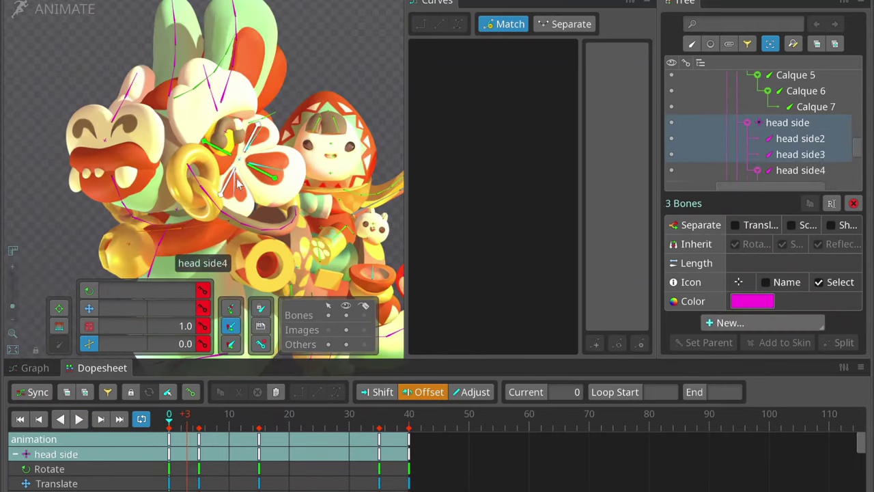
pyautogui.click(267, 447)
pyautogui.click(192, 445)
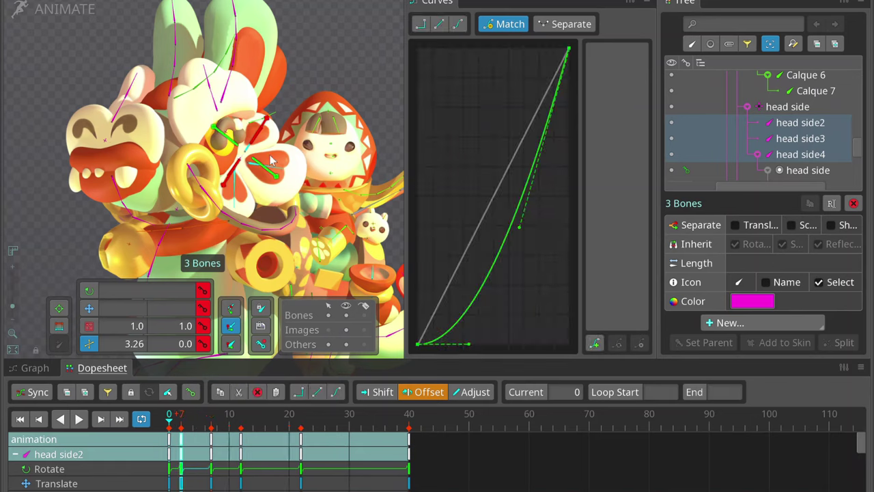
pyautogui.click(183, 440)
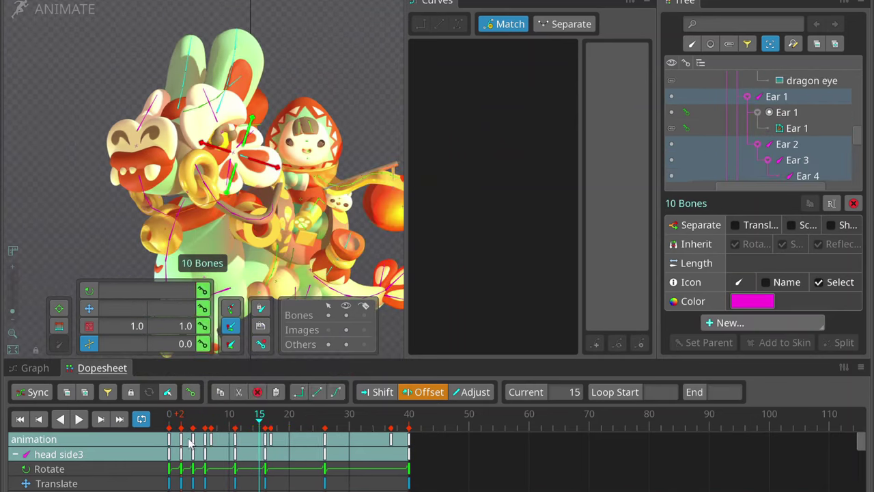
# Offset the keys of the dragon's ear, hair and head side bones progressively towards their tips and play the animation.
pyautogui.click(186, 441)
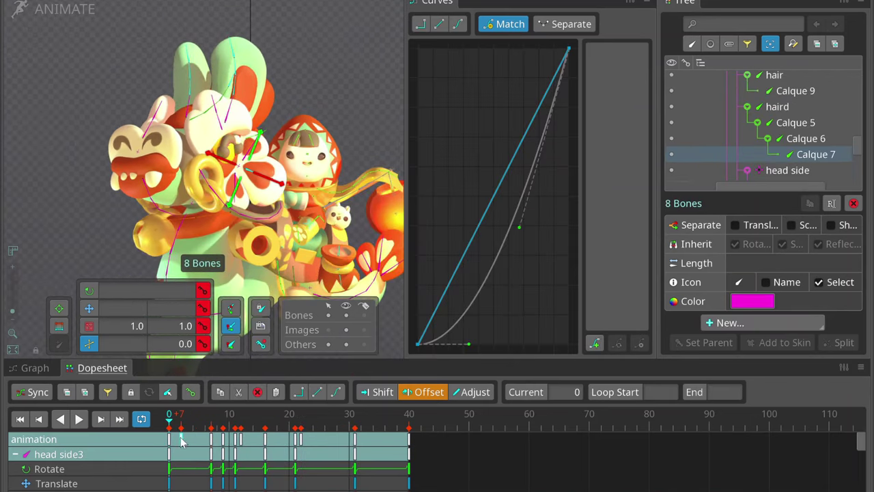
pyautogui.keyDown('ctrl'); pyautogui.click(221, 81); pyautogui.keyUp('ctrl')
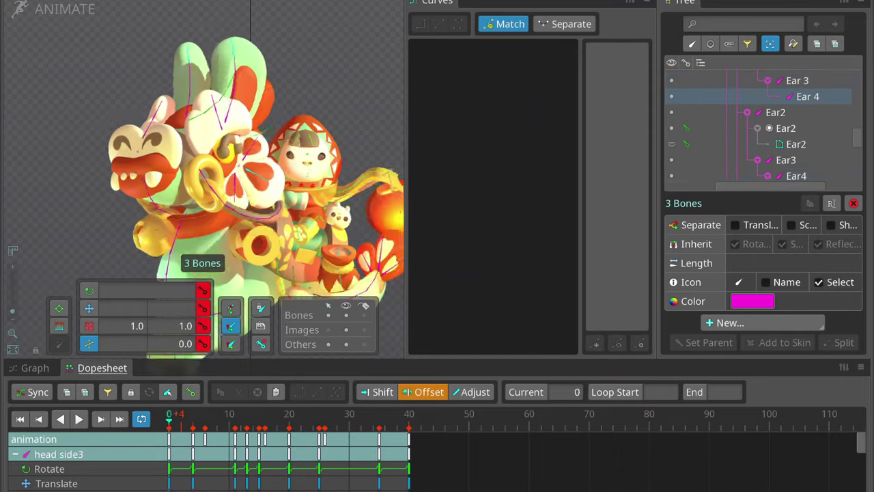
pyautogui.click(156, 424)
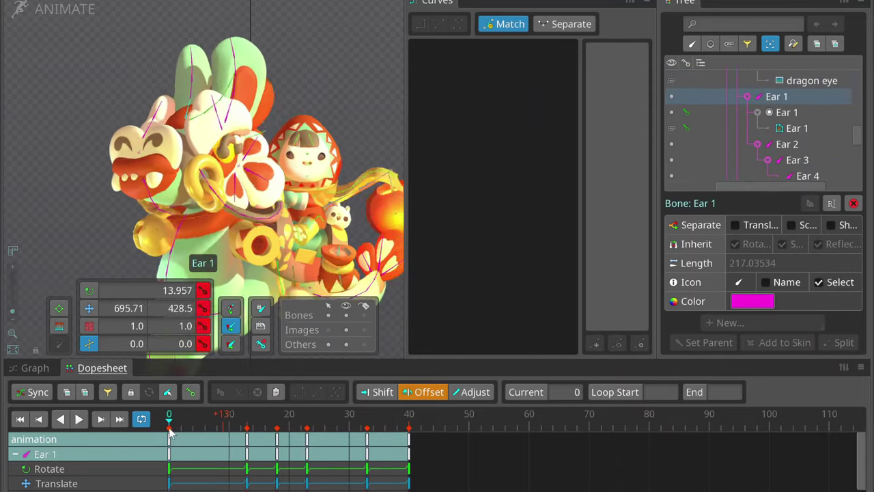
pyautogui.press('space')
pyautogui.scroll(-2, 102, 115)
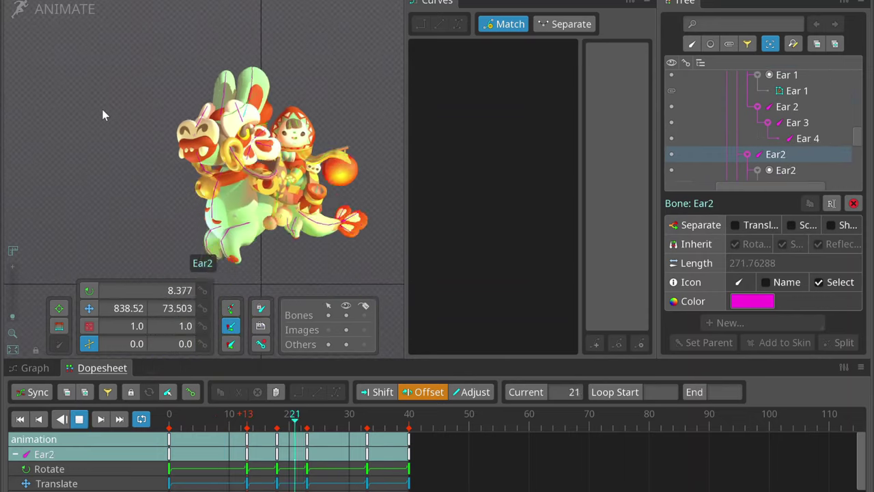
# Select the dragon body11 to dragon body14 bones along the chest and offset their keys progressively towards the neck.
pyautogui.scroll(5, 211, 177)
pyautogui.click(238, 142)
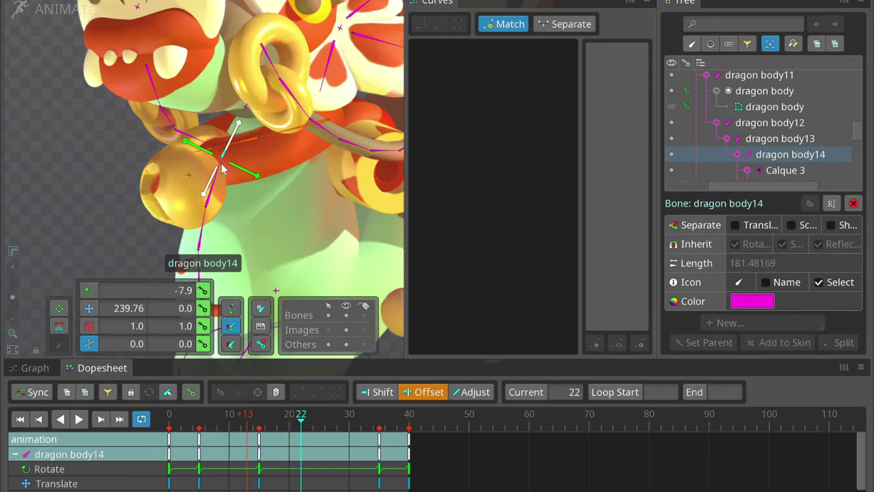
pyautogui.scroll(-2, 205, 232)
pyautogui.keyDown('shift'); pyautogui.click(205, 232); pyautogui.keyUp('shift')
pyautogui.keyDown('ctrl'); pyautogui.click(205, 171); pyautogui.keyUp('ctrl')
pyautogui.scroll(4, 204, 136)
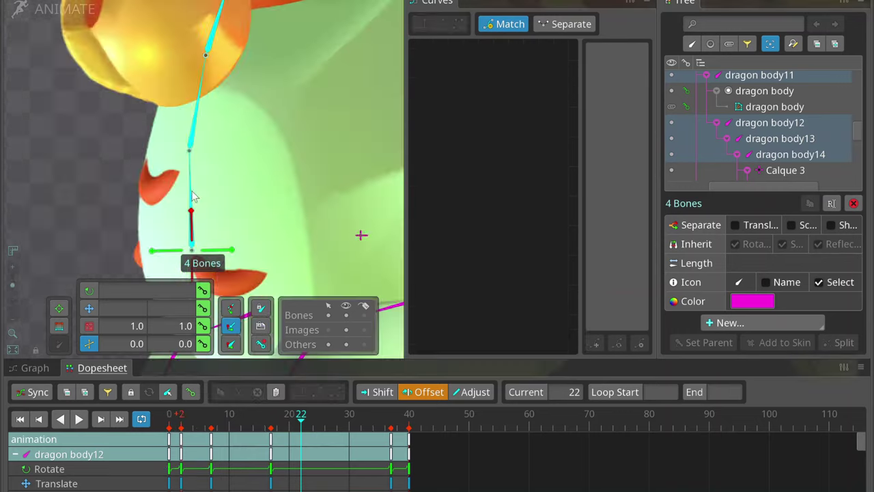
pyautogui.keyDown('ctrl'); pyautogui.click(205, 67); pyautogui.keyUp('ctrl')
pyautogui.scroll(-2, 205, 66)
pyautogui.keyDown('ctrl'); pyautogui.click(205, 67); pyautogui.keyUp('ctrl')
pyautogui.scroll(4, 110, 41)
pyautogui.click(109, 41)
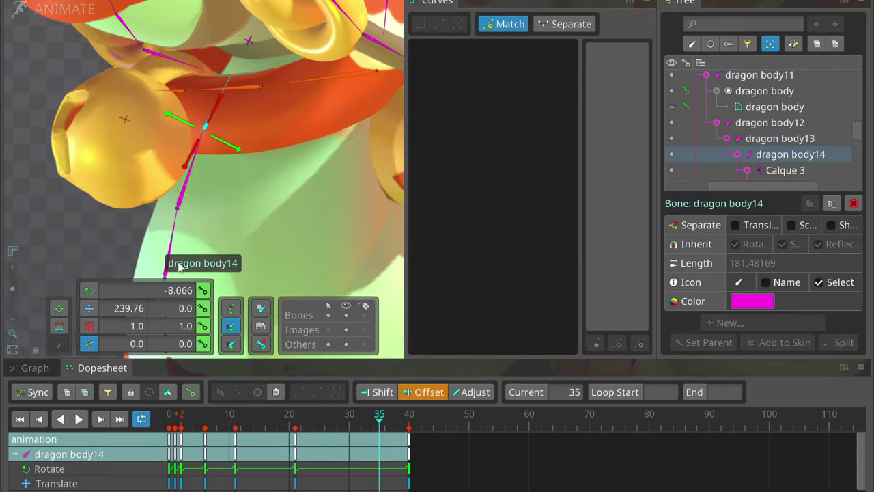
pyautogui.scroll(-4, 108, 37)
pyautogui.scroll(4, 266, 116)
# Offset the keys of the Collar front bones and the grelot bell, and select the rope2, rope3 and ball2 bones.
pyautogui.click(266, 116)
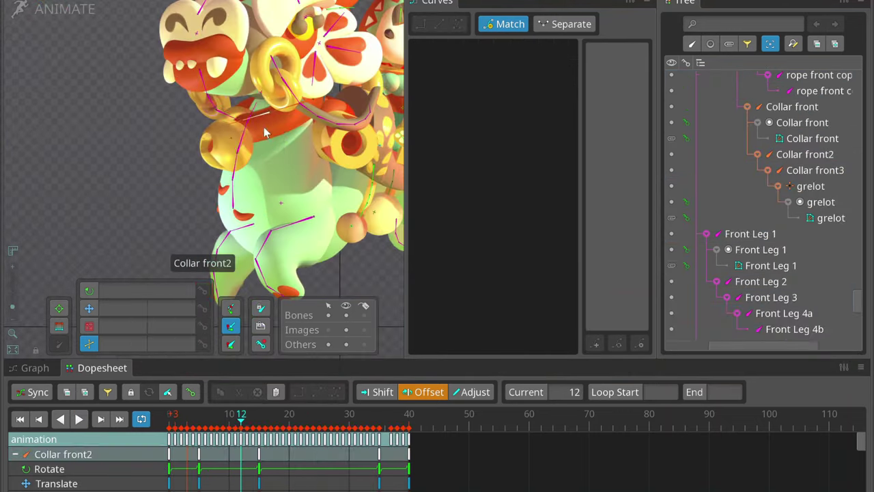
pyautogui.keyDown('ctrl'); pyautogui.click(266, 116); pyautogui.keyUp('ctrl')
pyautogui.click(301, 423)
pyautogui.moveTo(301, 423); pyautogui.dragTo(336, 425)
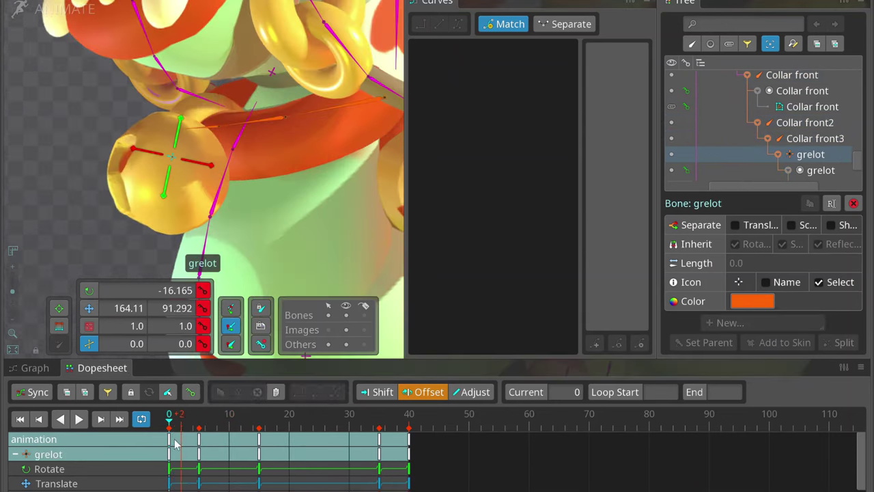
pyautogui.moveTo(176, 444); pyautogui.dragTo(181, 444)
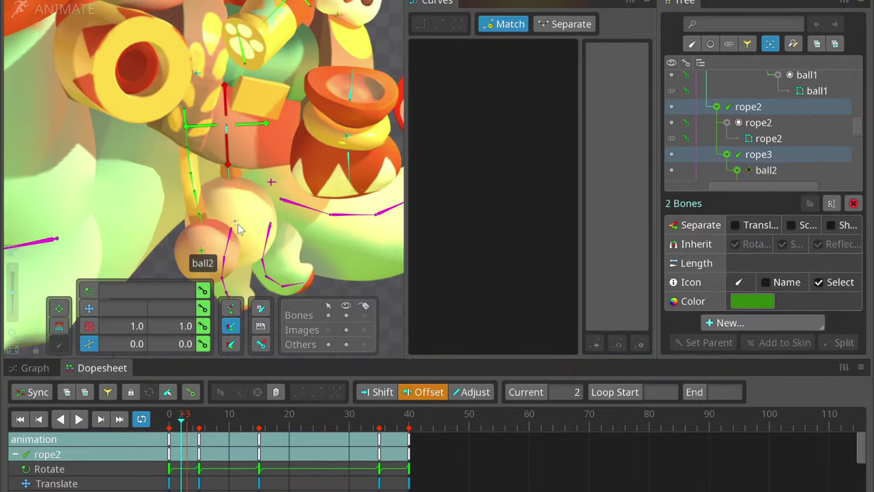
pyautogui.keyDown('ctrl'); pyautogui.click(239, 230); pyautogui.keyUp('ctrl')
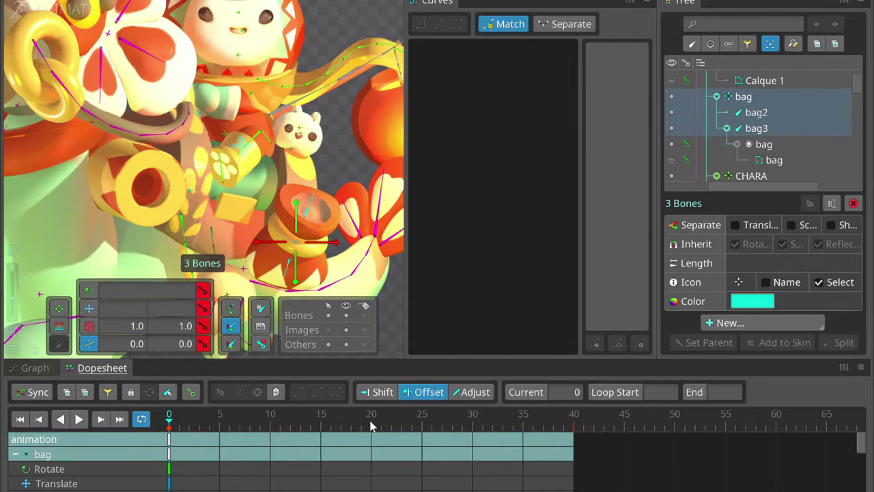
# Key a changed pose of the bag, bag2 and bag3 bones at frame 20 and copy their starting keys to frame 40.
pyautogui.click(371, 425)
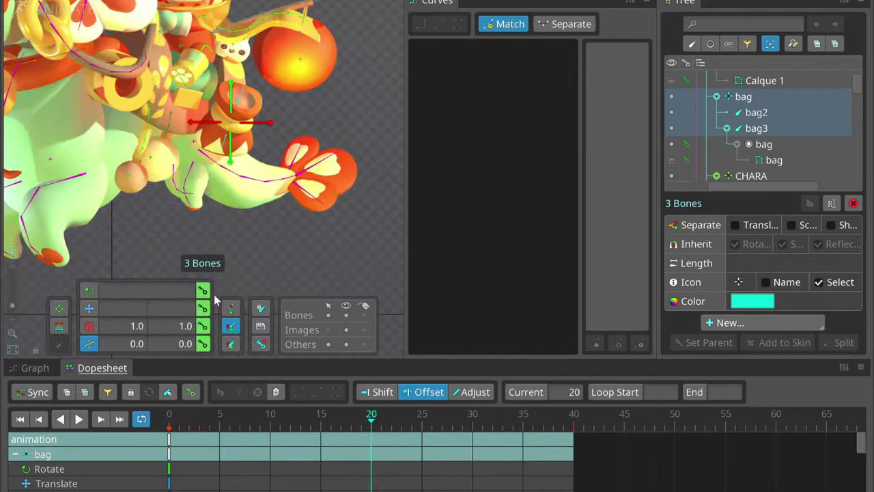
pyautogui.click(95, 308)
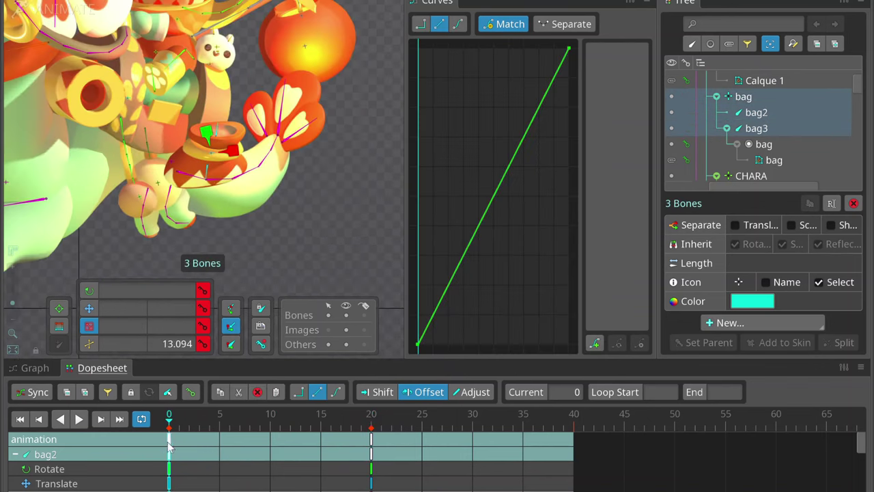
pyautogui.hotkey('ctrl', 'c')
pyautogui.hotkey('ctrl', 'v')
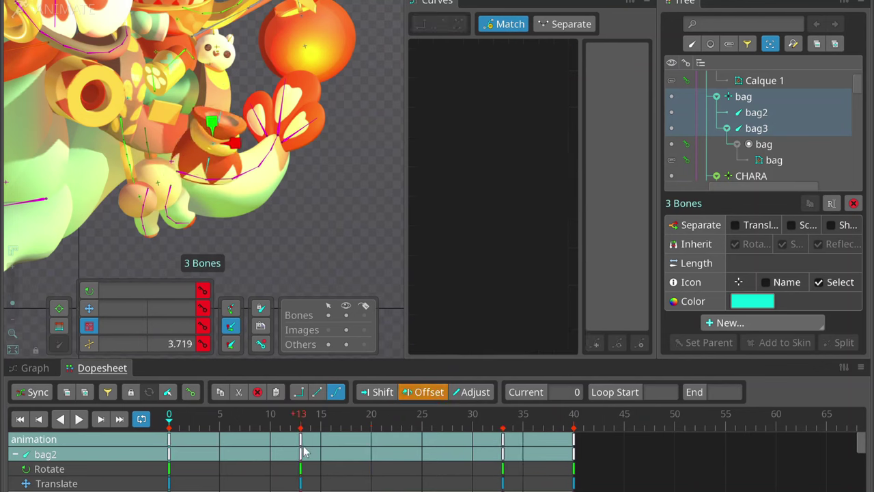
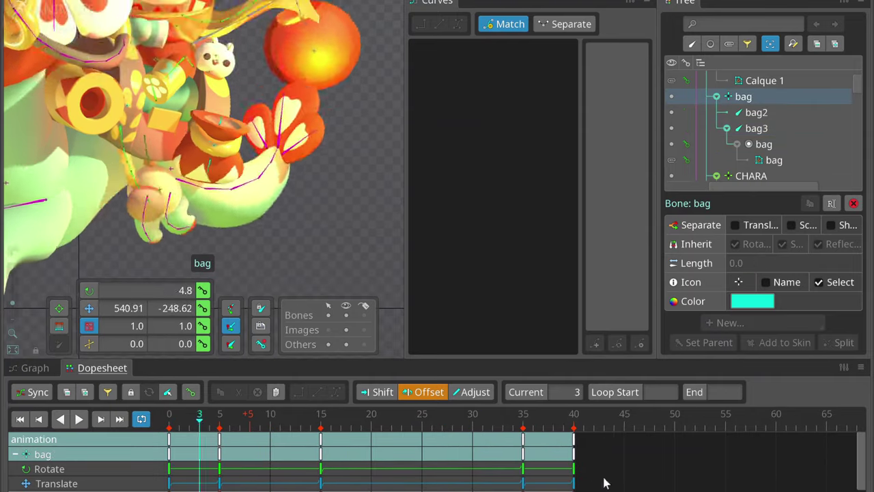
# Try adjusting the bag bone's rotation, scale and position at frames 15 and 35, and play the animation.
pyautogui.click(321, 428)
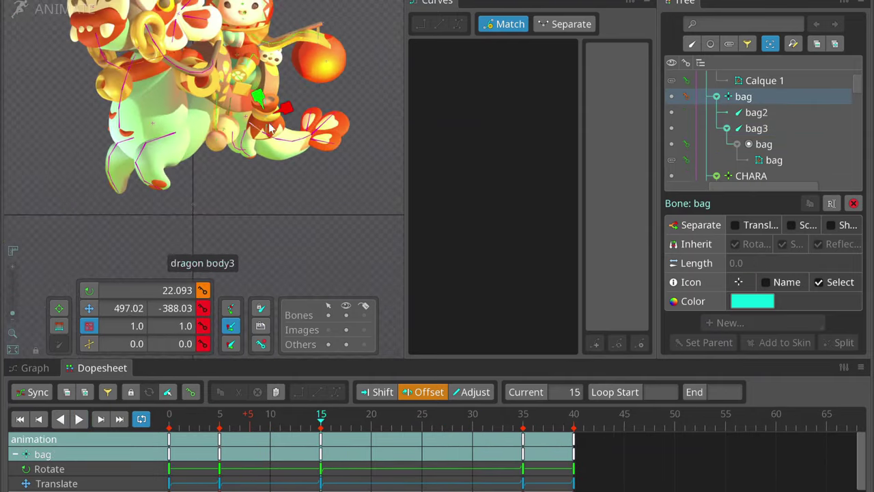
pyautogui.click(522, 428)
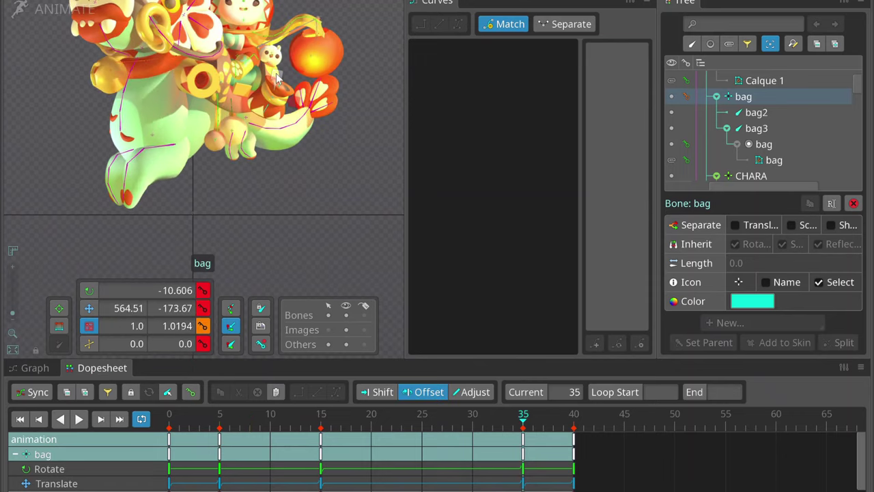
pyautogui.press('space')
pyautogui.press('space')
pyautogui.scroll(3, 308, 89)
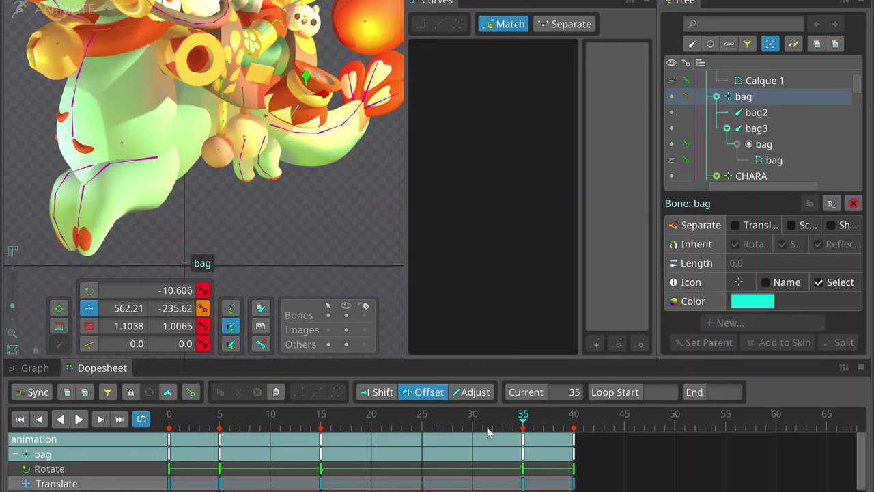
pyautogui.press('space')
pyautogui.scroll(-3, 351, 55)
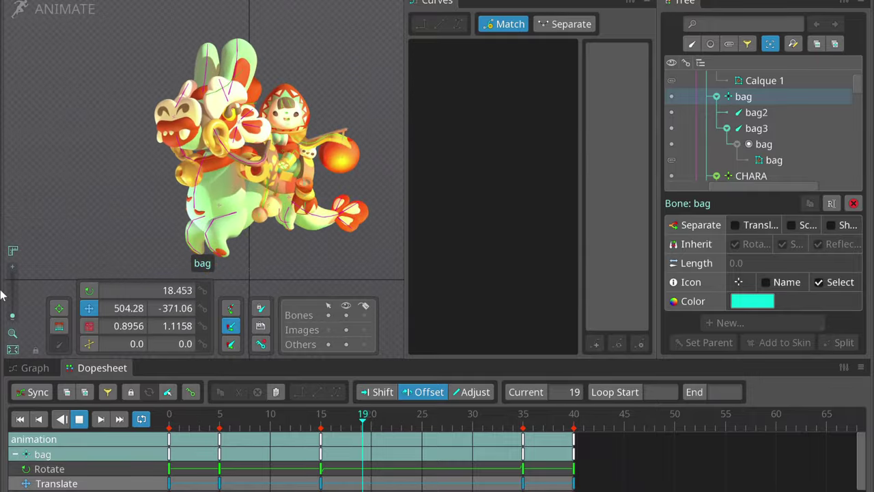
pyautogui.press('space')
pyautogui.press('space')
# Rekey the bag bone at frames 0, 20 and 40, copying the starting keys to the end, and scrub through the motion.
pyautogui.hotkey('alt', 'Left')
pyautogui.hotkey('alt', 'Left')
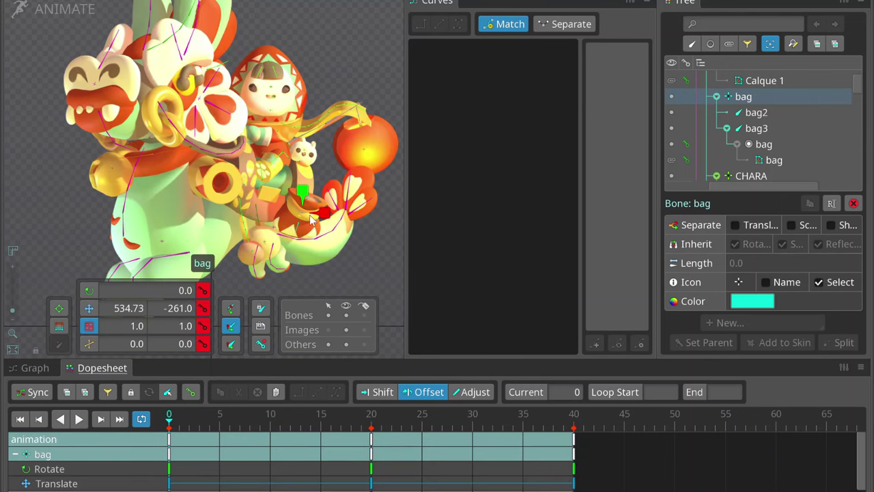
pyautogui.hotkey('ctrl', 'c')
pyautogui.hotkey('ctrl', 'v')
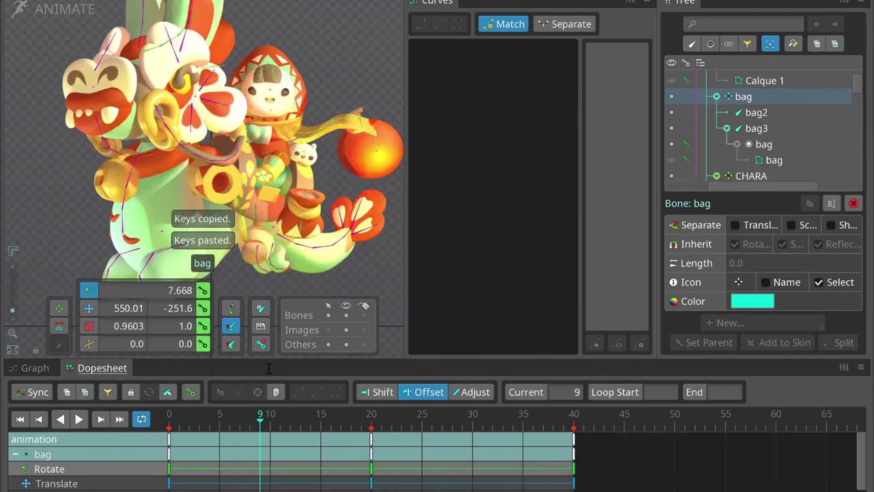
pyautogui.moveTo(169, 429); pyautogui.dragTo(482, 420)
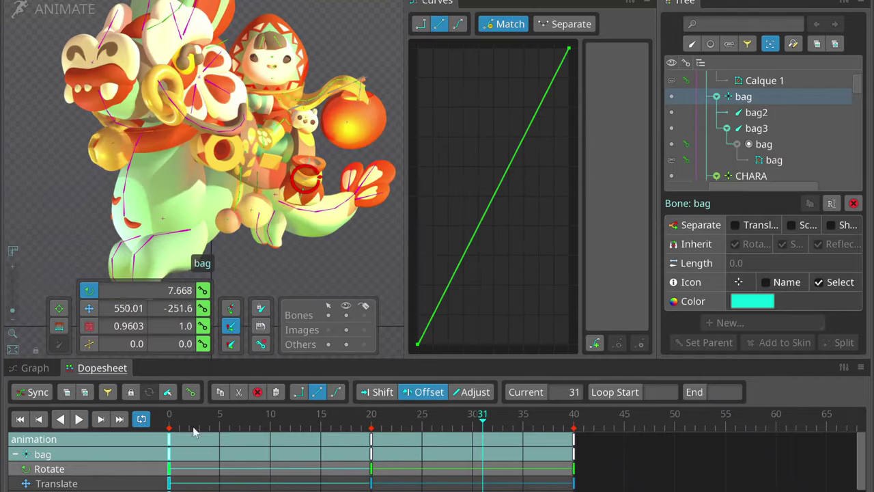
# Offset the bag bone's keys by 15 frames, trailing with its child bones, and play the animation.
pyautogui.press('space')
pyautogui.moveTo(171, 444); pyautogui.dragTo(323, 444)
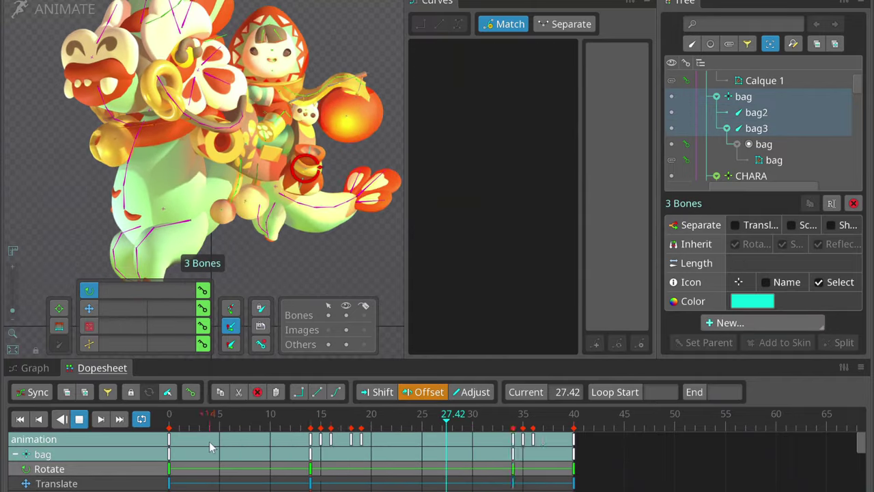
pyautogui.press('space')
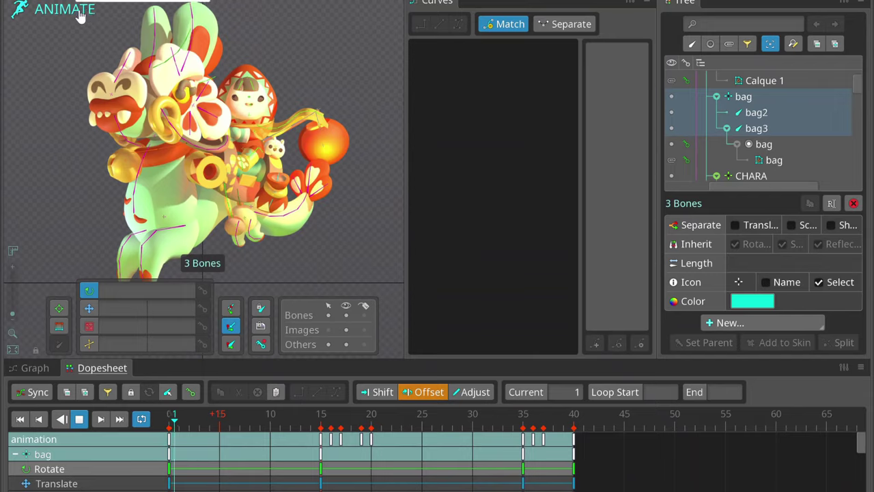
pyautogui.press('space')
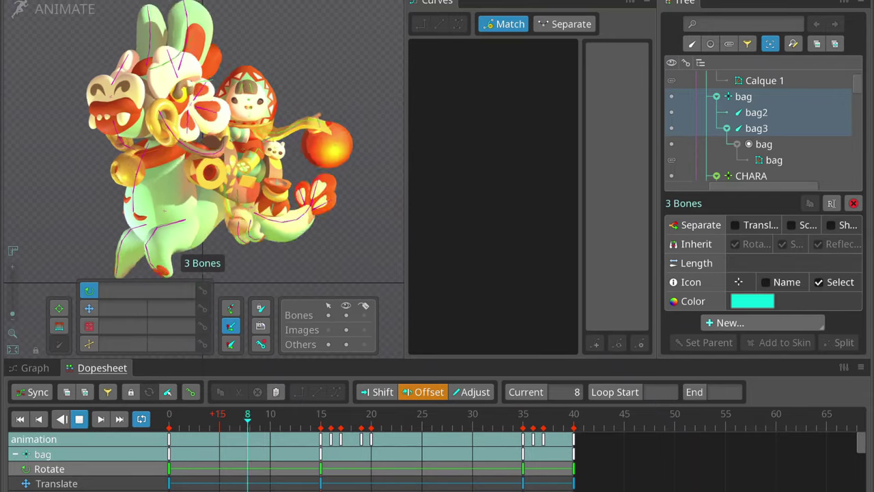
pyautogui.press('space')
# Select the rope front2 to rope front5 bones, offset their keys by -5 frames and play the animation.
pyautogui.click(187, 143)
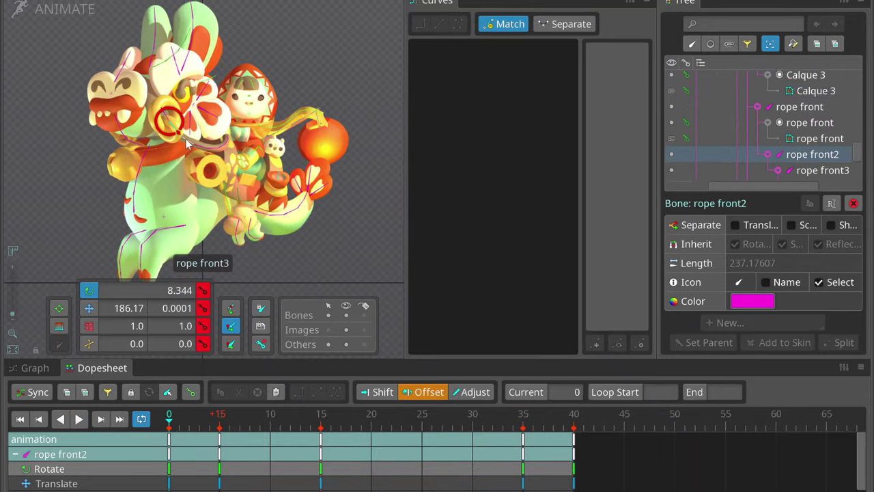
pyautogui.click(314, 443)
pyautogui.press('space')
pyautogui.press('space')
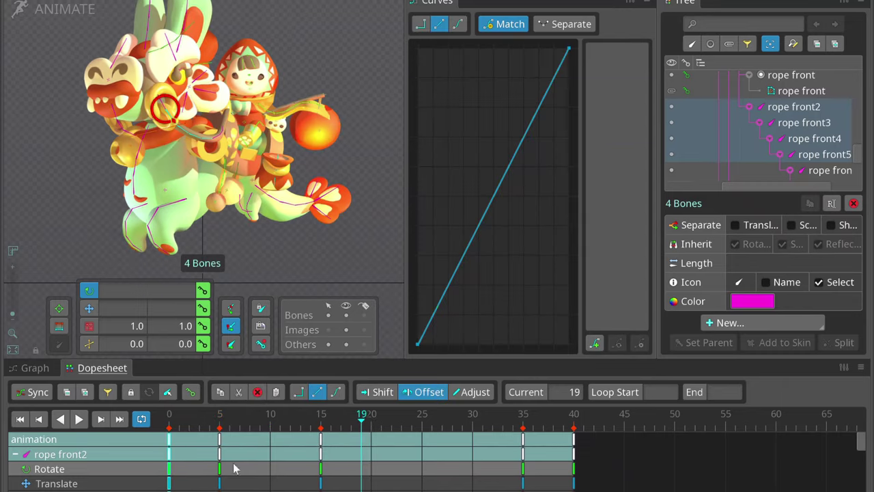
pyautogui.moveTo(170, 443); pyautogui.dragTo(130, 442)
pyautogui.click(299, 459)
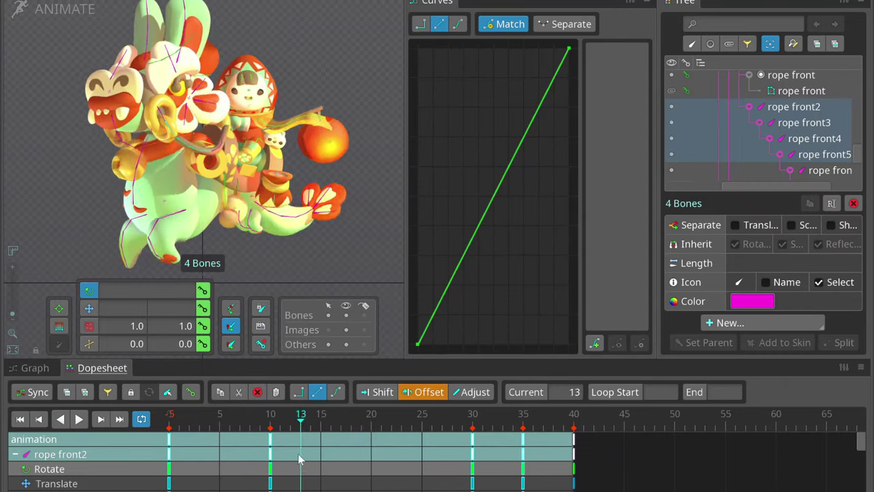
pyautogui.hscroll(5, 679, 480)
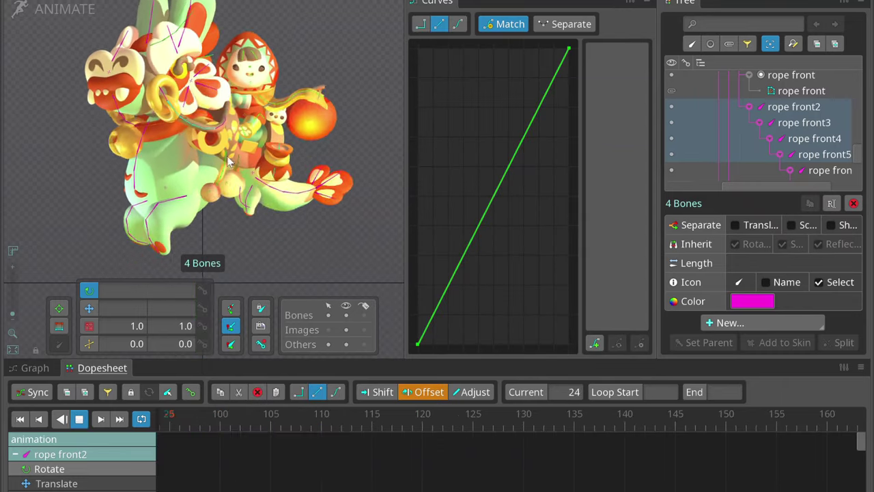
pyautogui.press('space')
# In setup mode, place the head side slot directly below Collar front in the draw order and return to animate mode.
pyautogui.hotkey('ctrl', 'Tab')
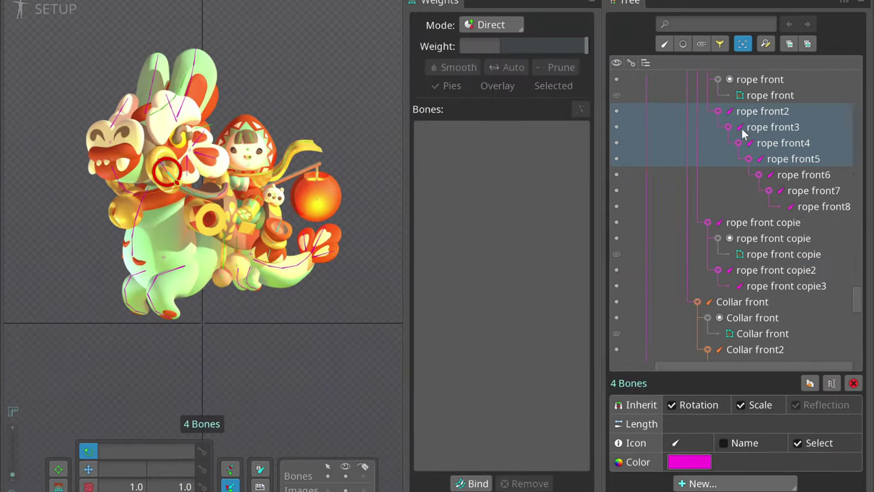
pyautogui.moveTo(687, 219); pyautogui.dragTo(701, 327)
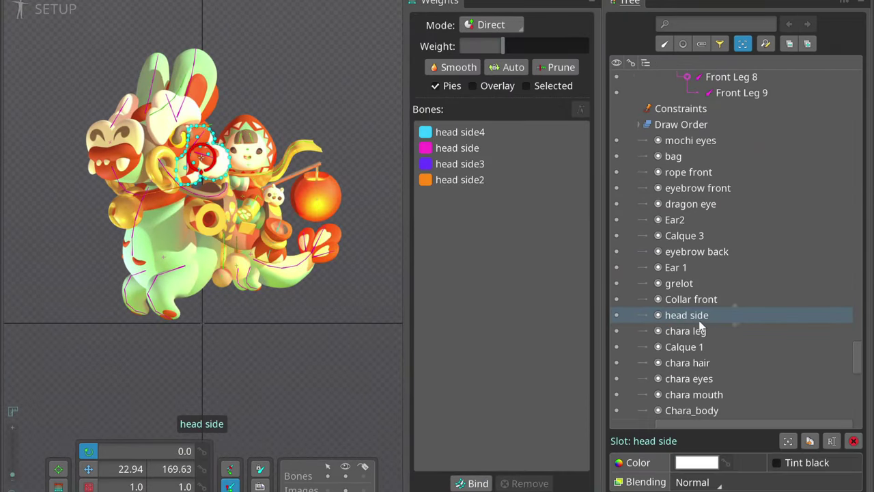
pyautogui.click(44, 13)
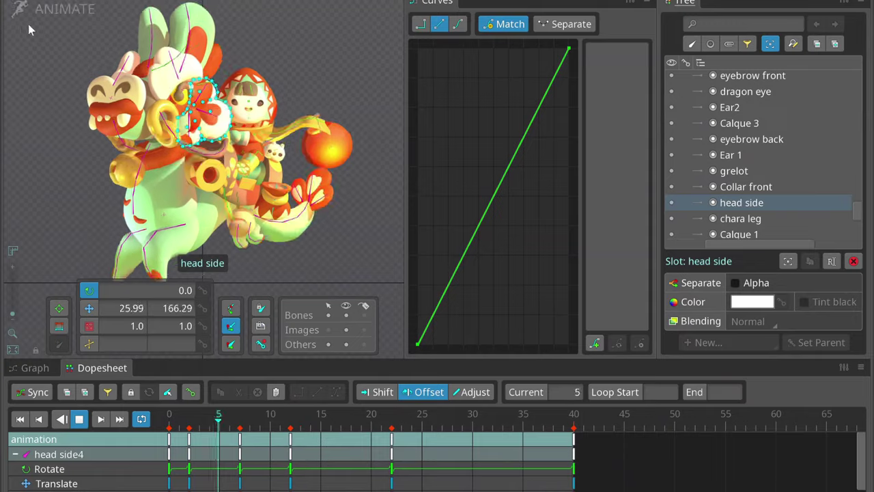
# Play the animation and examine how the head side flower and the rope front slots overlap in the draw order.
pyautogui.scroll(3, 192, 76)
pyautogui.press('space')
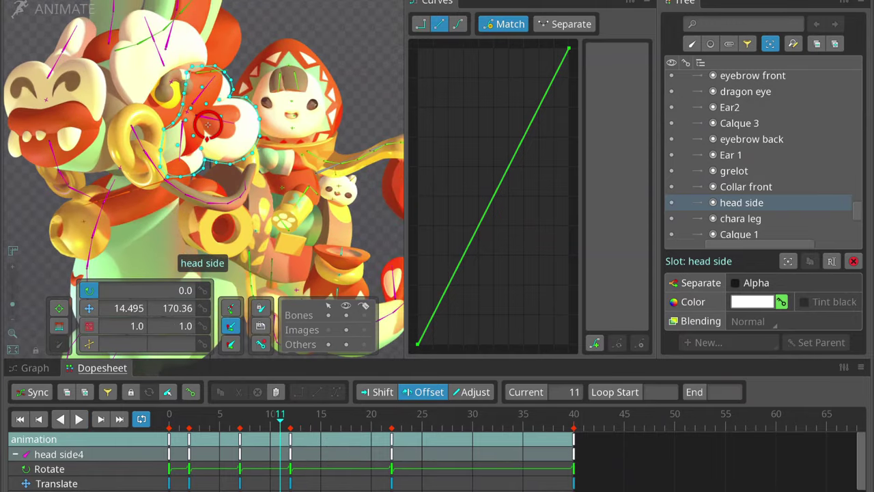
pyautogui.moveTo(742, 202)
pyautogui.mouseDown()
pyautogui.moveTo(745, 41)
pyautogui.moveTo(741, 195)
pyautogui.mouseUp()
pyautogui.press('space')
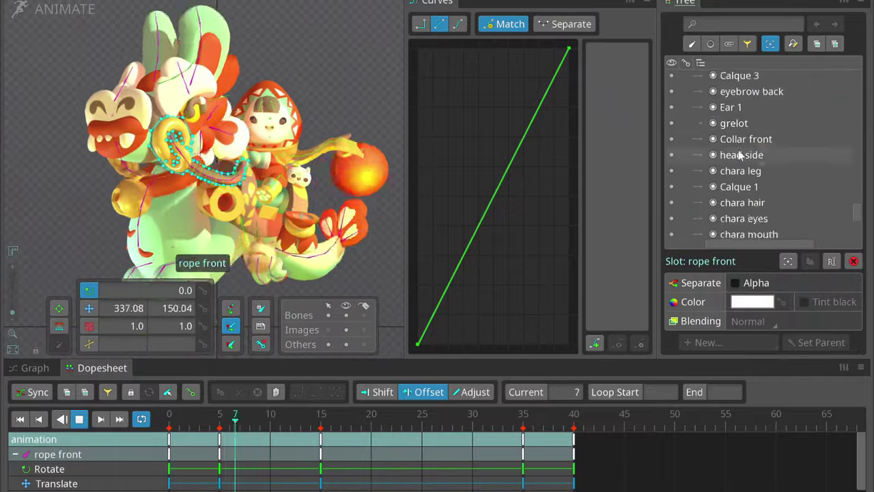
pyautogui.moveTo(742, 150)
pyautogui.mouseDown()
pyautogui.moveTo(758, 249)
pyautogui.moveTo(736, 188)
pyautogui.mouseUp()
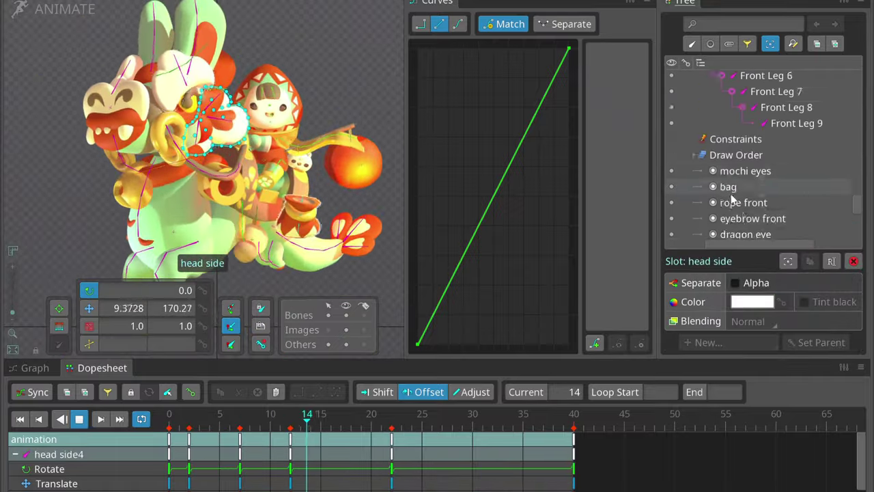
pyautogui.click(745, 158)
# In setup mode, add the big halo, Foya Logo, smoke and smoke copie images around the dragon.
pyautogui.click(43, 9)
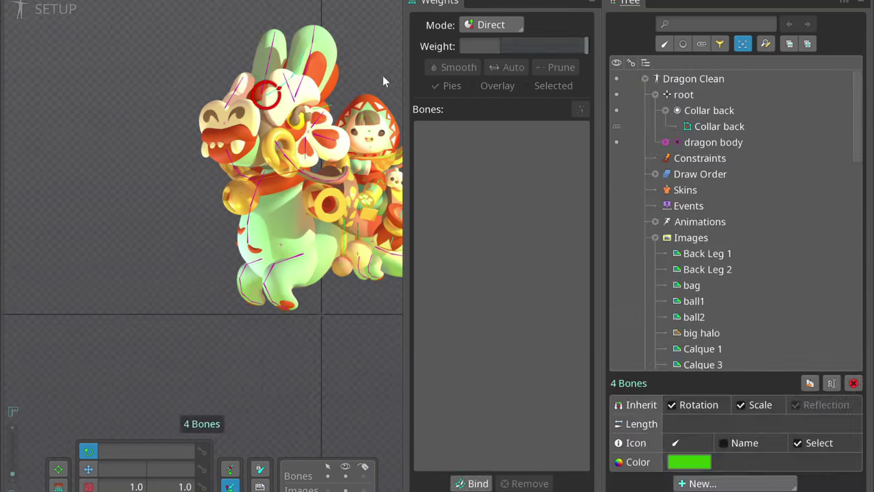
pyautogui.click(366, 186)
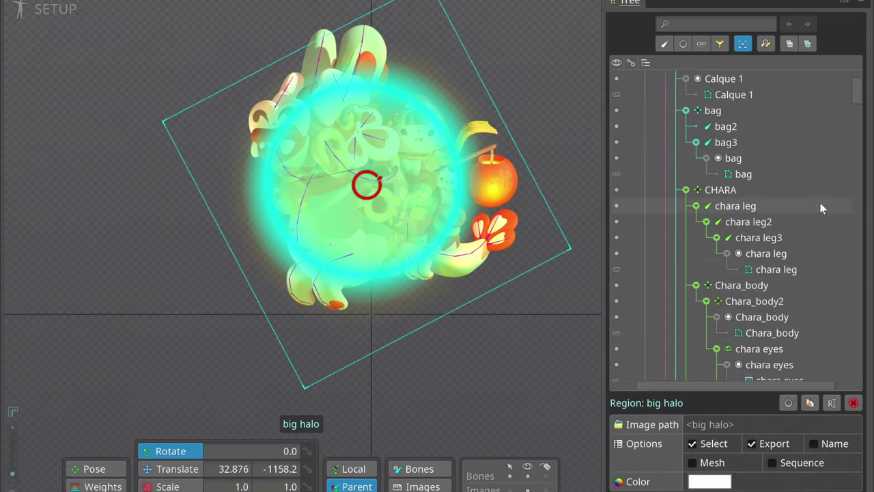
pyautogui.scroll(-15, 822, 208)
pyautogui.click(710, 149)
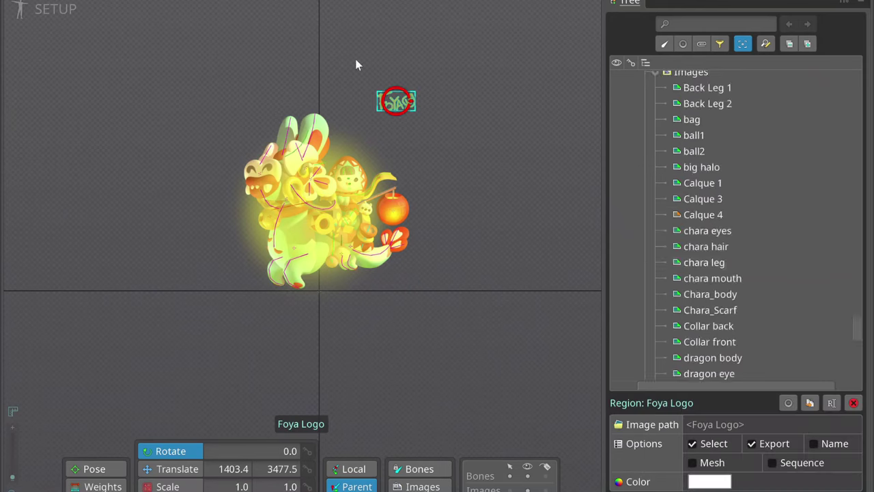
pyautogui.click(363, 280)
pyautogui.click(666, 281)
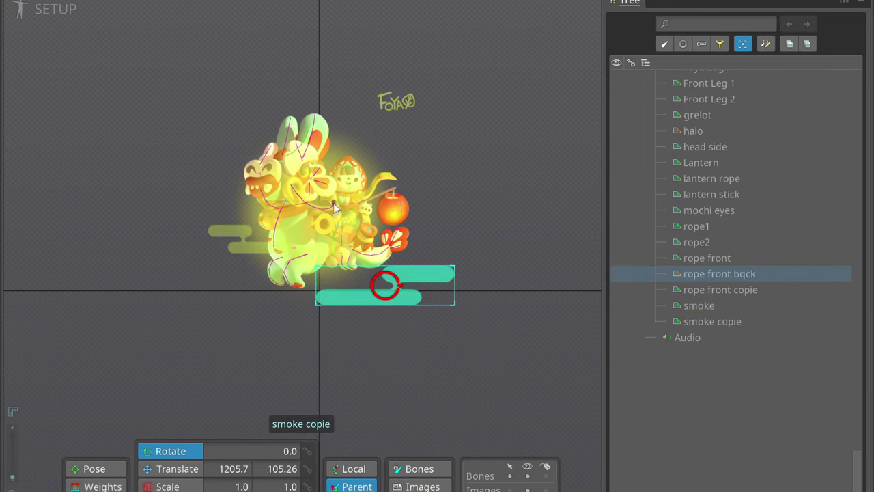
# Position the rope front bqck image at the end of the front rope and parent it to the rope front7 bone.
pyautogui.click(337, 197)
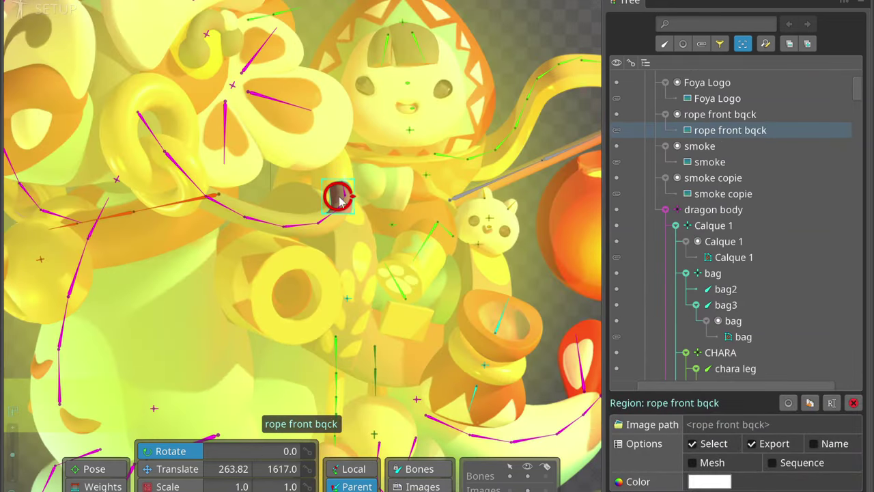
pyautogui.click(348, 205)
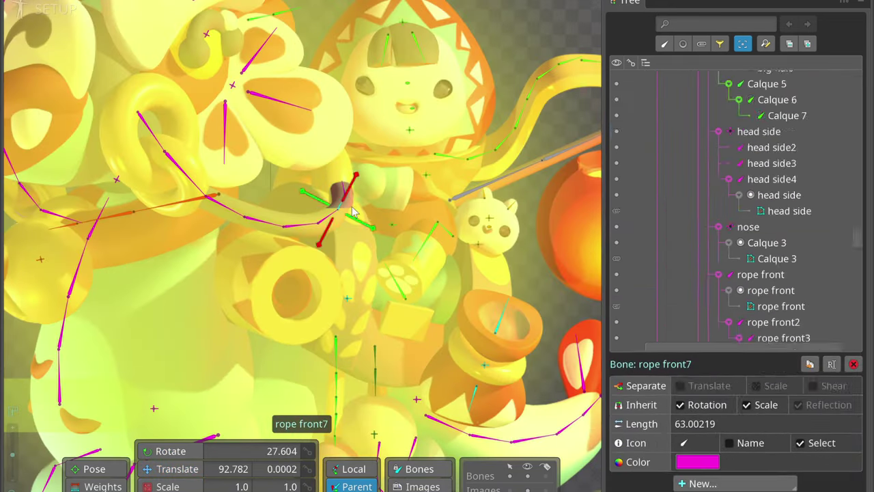
pyautogui.click(156, 470)
pyautogui.click(342, 191)
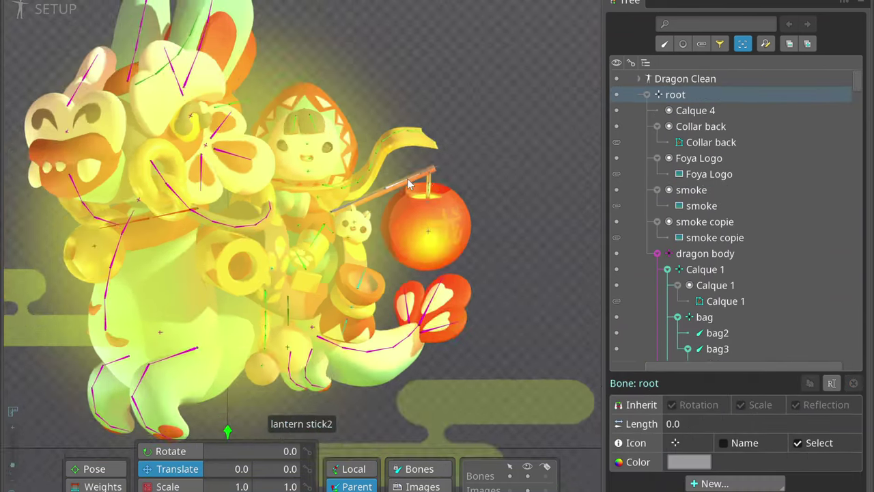
# Add the Calque 4 background image over the dragon, scale it to 1.6374 and try to move its slot down the draw order.
pyautogui.scroll(-10, 859, 127)
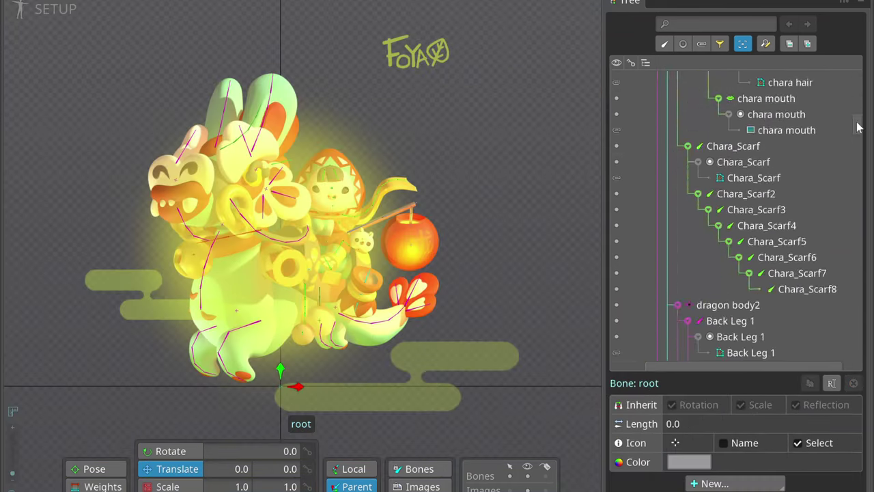
pyautogui.click(477, 71)
pyautogui.moveTo(485, 49); pyautogui.dragTo(258, 127)
pyautogui.scroll(-5, 683, 239)
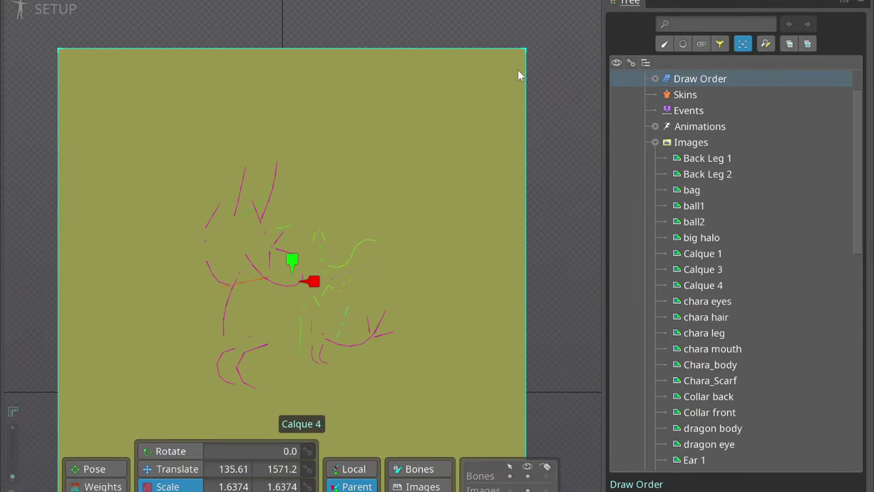
pyautogui.click(693, 396)
pyautogui.scroll(-5, 711, 307)
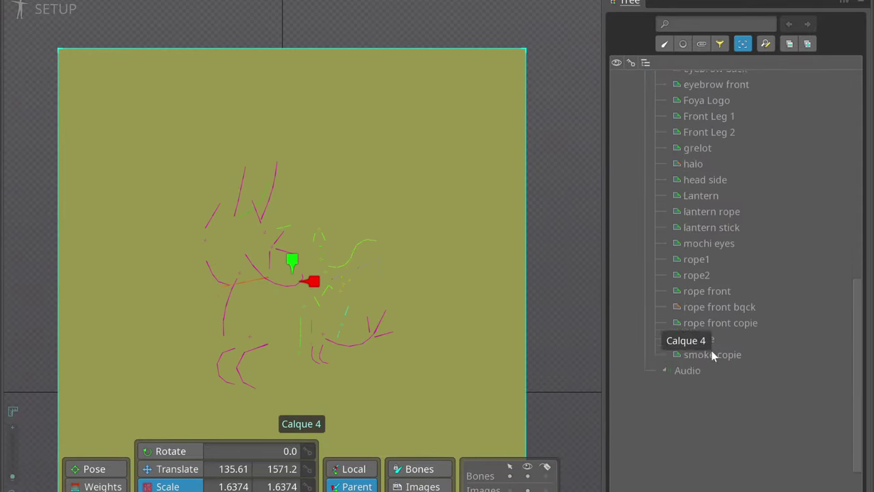
pyautogui.moveTo(581, 205); pyautogui.dragTo(519, 260)
# Add the halo image over the lantern, scale it to 0.826 and place its slot directly below Lantern in the draw order.
pyautogui.scroll(-1, 673, 319)
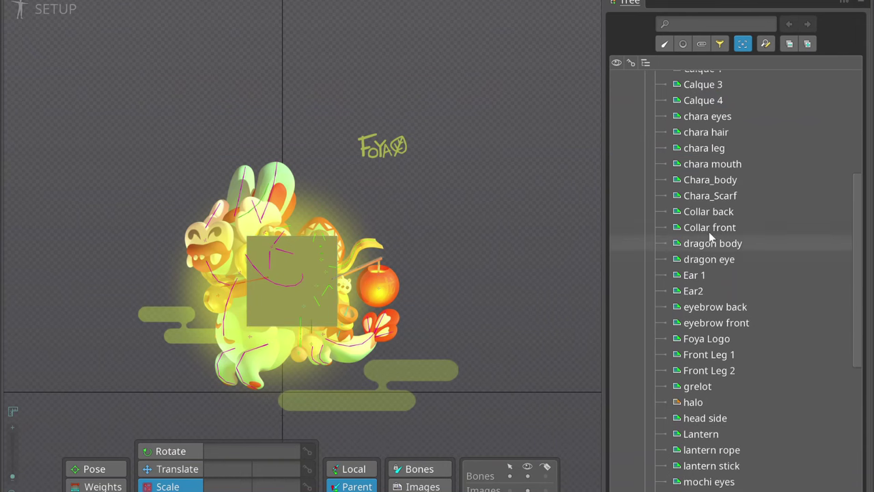
pyautogui.scroll(-3, 661, 424)
pyautogui.moveTo(694, 259); pyautogui.dragTo(379, 283)
pyautogui.moveTo(485, 239); pyautogui.dragTo(463, 249)
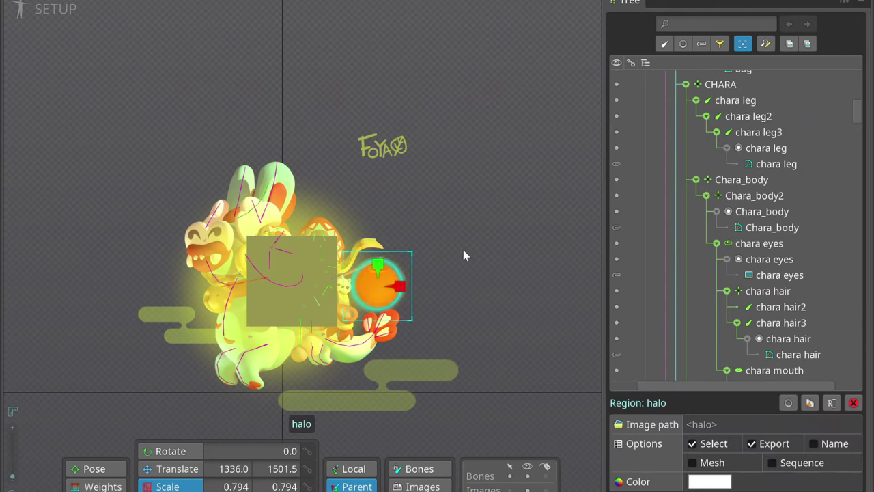
pyautogui.moveTo(693, 140)
pyautogui.mouseDown()
pyautogui.moveTo(693, 382)
pyautogui.moveTo(694, 359)
pyautogui.mouseUp()
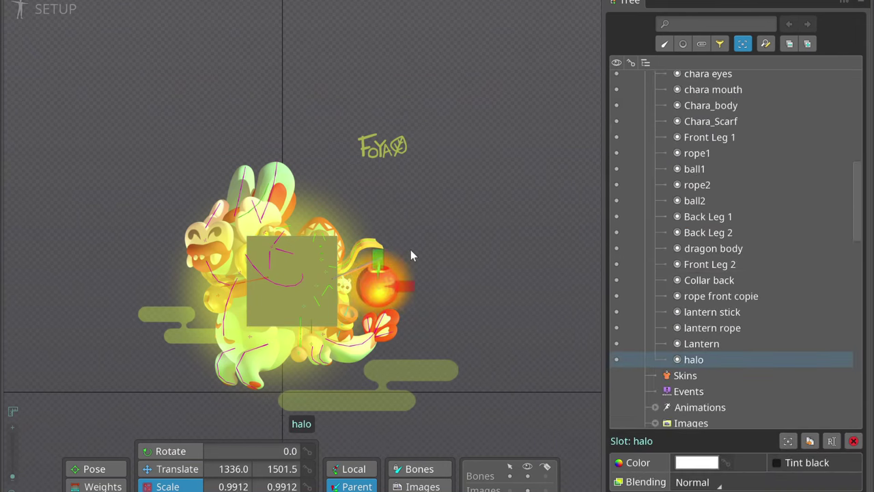
pyautogui.click(408, 256)
# Enlarge the Calque 4 background to cover the scene and place the big halo and Calque 5 slots last in the draw order.
pyautogui.click(292, 280)
pyautogui.click(293, 281)
pyautogui.moveTo(711, 97); pyautogui.dragTo(703, 257)
pyautogui.click(472, 203)
pyautogui.scroll(5, 817, 207)
pyautogui.moveTo(707, 175)
pyautogui.mouseDown()
pyautogui.moveTo(710, 147)
pyautogui.moveTo(740, 246)
pyautogui.moveTo(728, 244)
pyautogui.mouseUp()
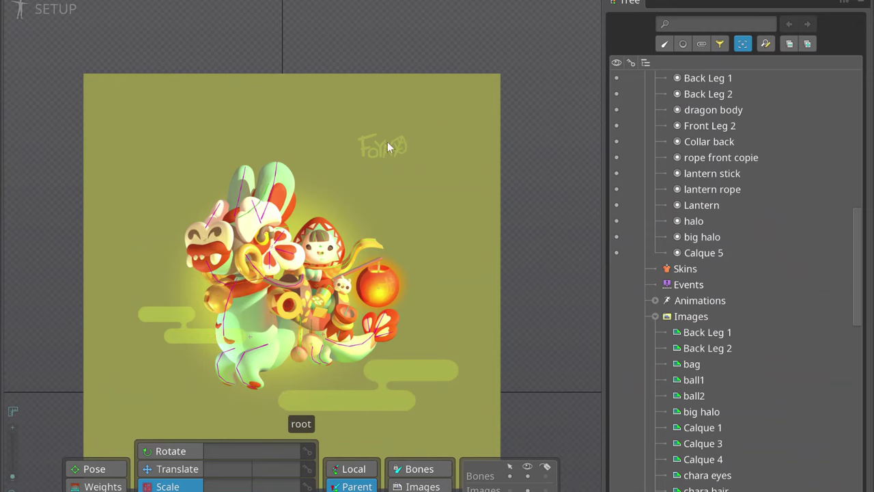
# Play the animation to examine the background and halos, and inspect the Calque 4 slot in setup mode.
pyautogui.click(389, 143)
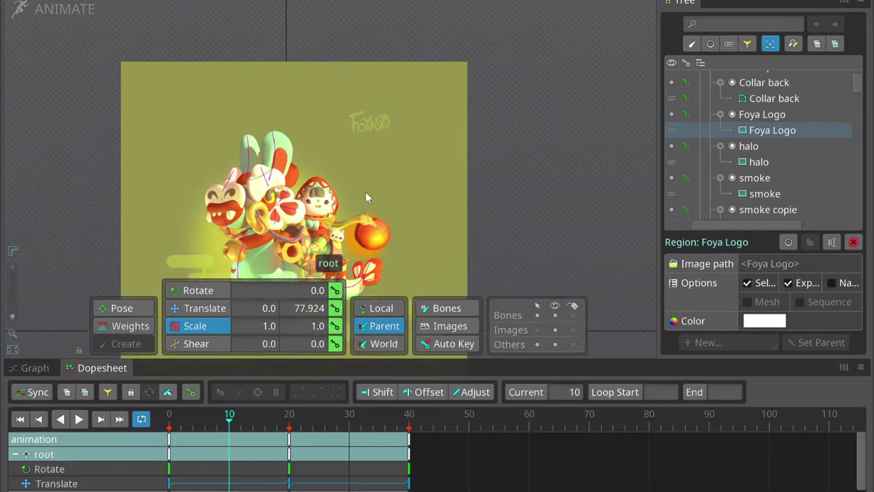
pyautogui.scroll(-1, 365, 198)
pyautogui.press('space')
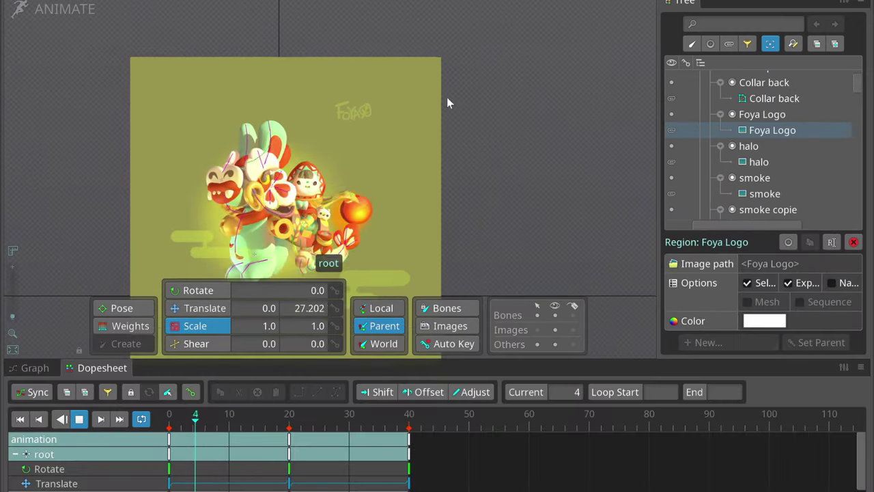
pyautogui.scroll(2, 758, 150)
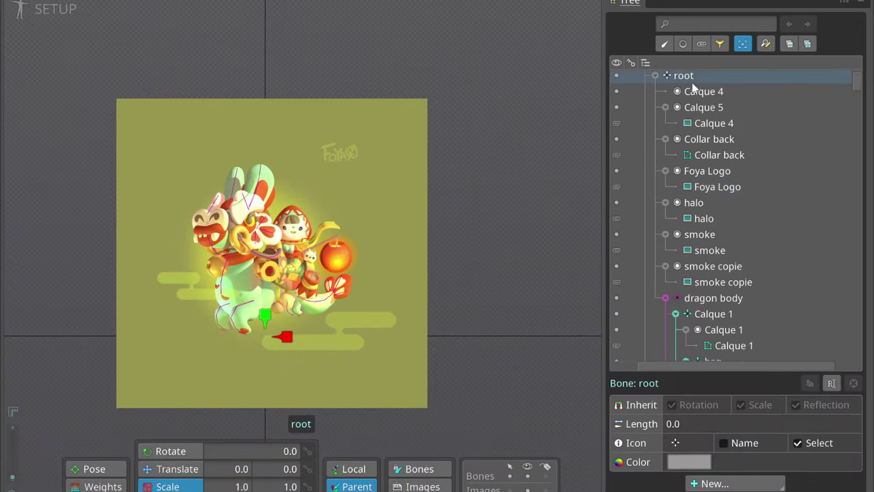
pyautogui.click(693, 90)
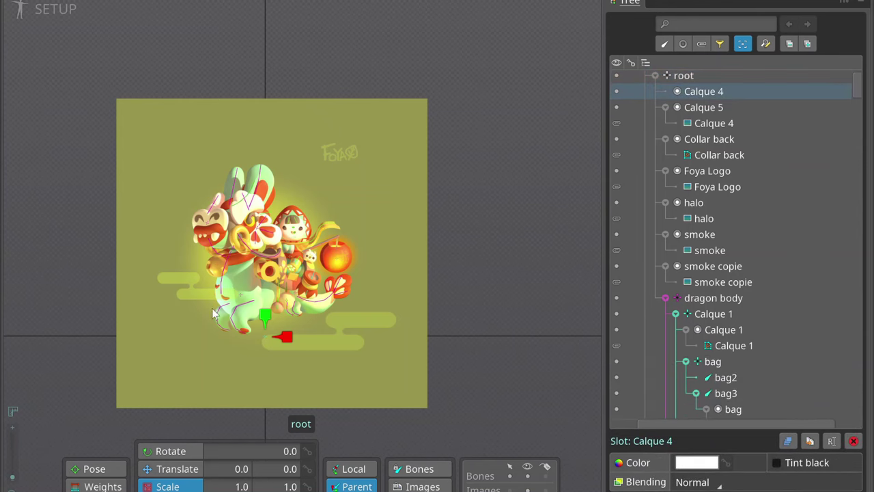
pyautogui.scroll(2, 240, 330)
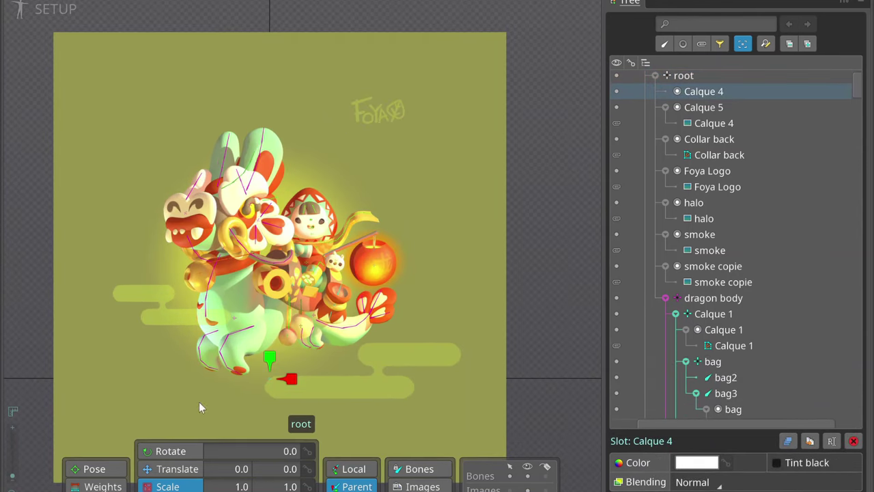
# Create one bone under root for smoke copie and one for smoke, each at its image, and parent the slots to them.
pyautogui.click(268, 380)
pyautogui.scroll(3, 277, 380)
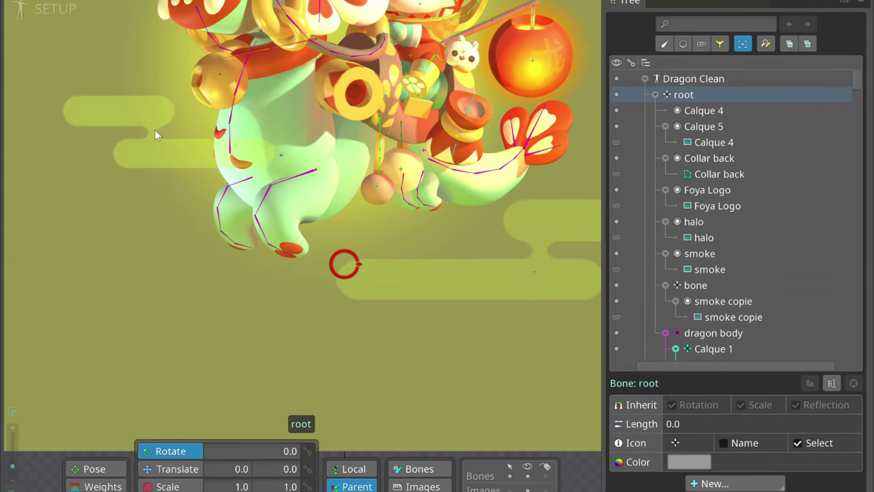
pyautogui.click(155, 130)
pyautogui.click(152, 135)
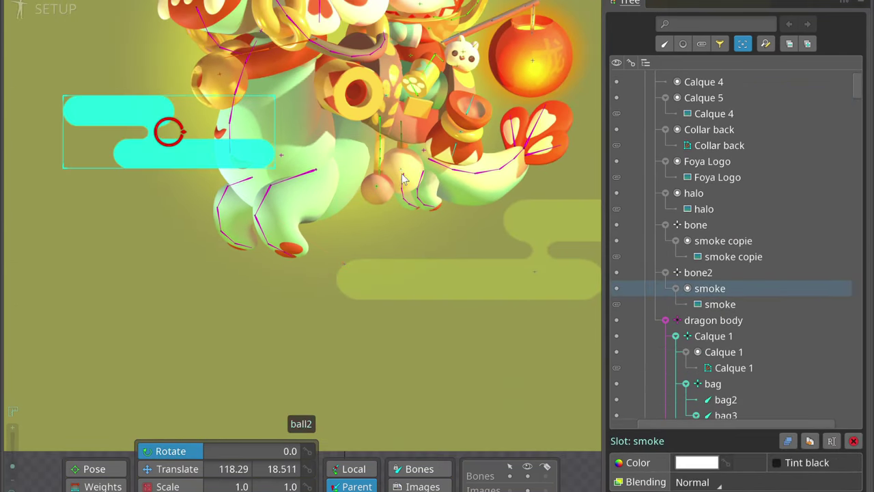
# Parent the halo slot to the Lantern bone at the end of the lantern rope and adjust the halo's placement around the lantern.
pyautogui.click(534, 53)
pyautogui.scroll(-5, 738, 226)
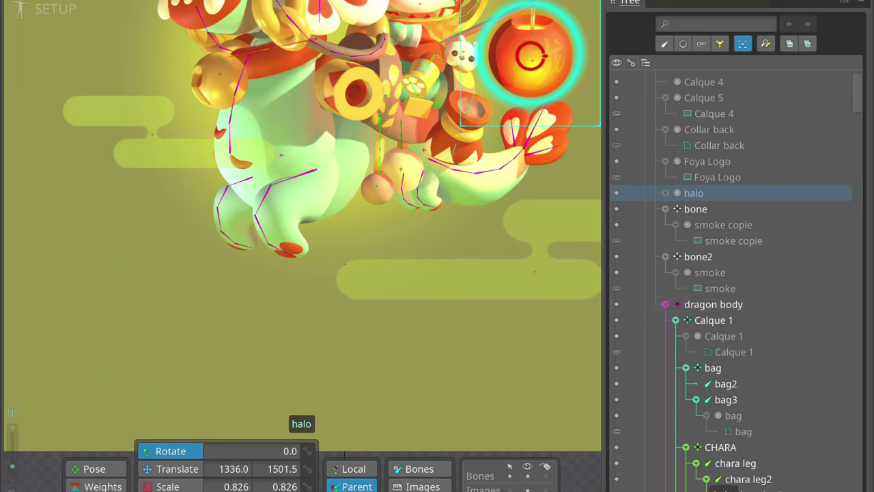
pyautogui.scroll(5, 750, 236)
pyautogui.moveTo(750, 239); pyautogui.dragTo(774, 330)
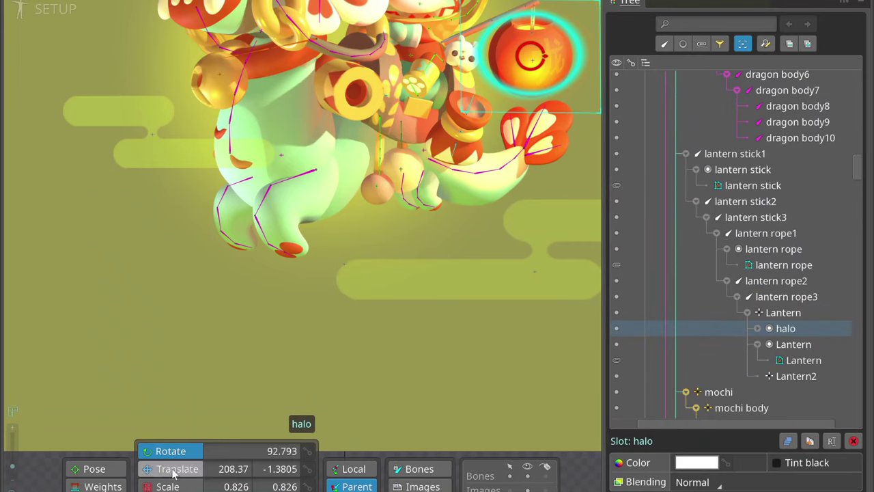
pyautogui.click(588, 166)
# Return to animate mode and play the animation to examine how the halo follows the lantern.
pyautogui.scroll(-5, 587, 166)
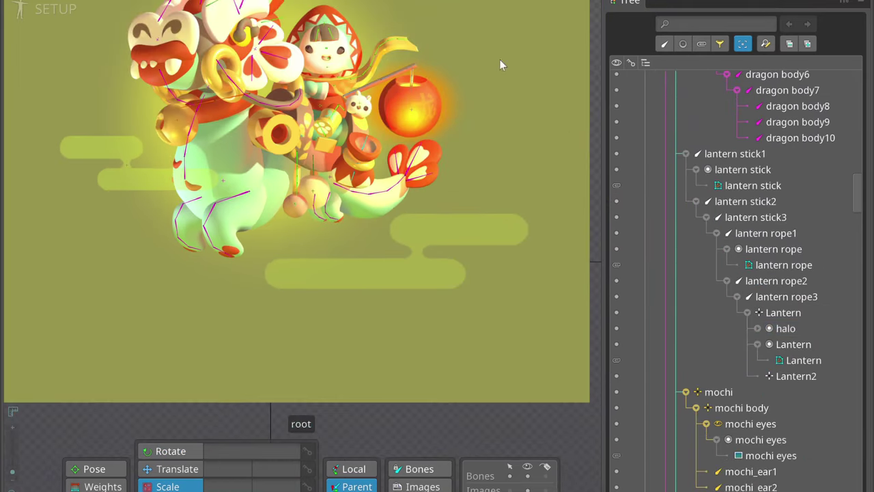
pyautogui.click(58, 15)
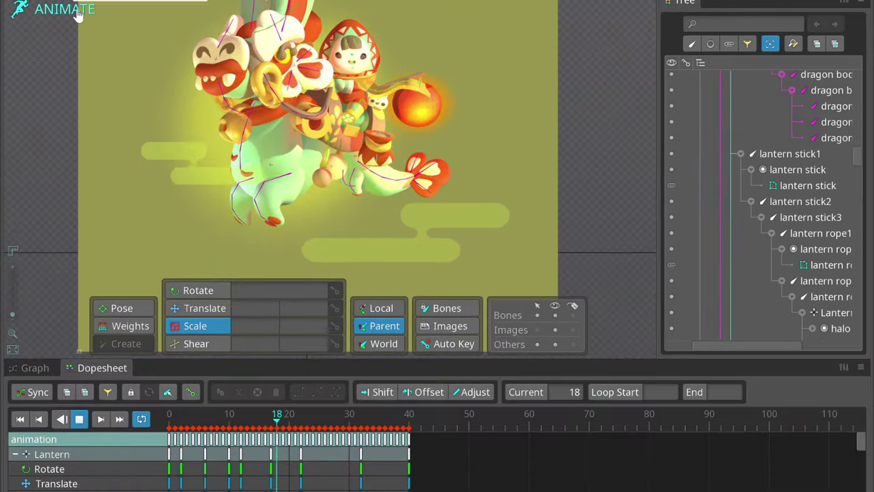
pyautogui.scroll(-3, 321, 253)
# In setup mode, move the bone holding smoke copie left and down to 617.19, -211.18 and return to animate mode.
pyautogui.click(389, 313)
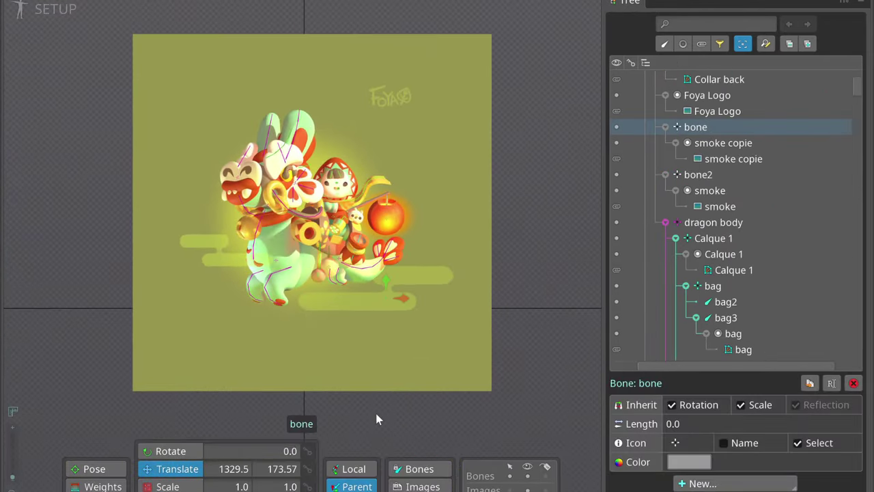
pyautogui.moveTo(360, 407); pyautogui.dragTo(357, 322)
pyautogui.press('Tab')
pyautogui.scroll(3, 758, 123)
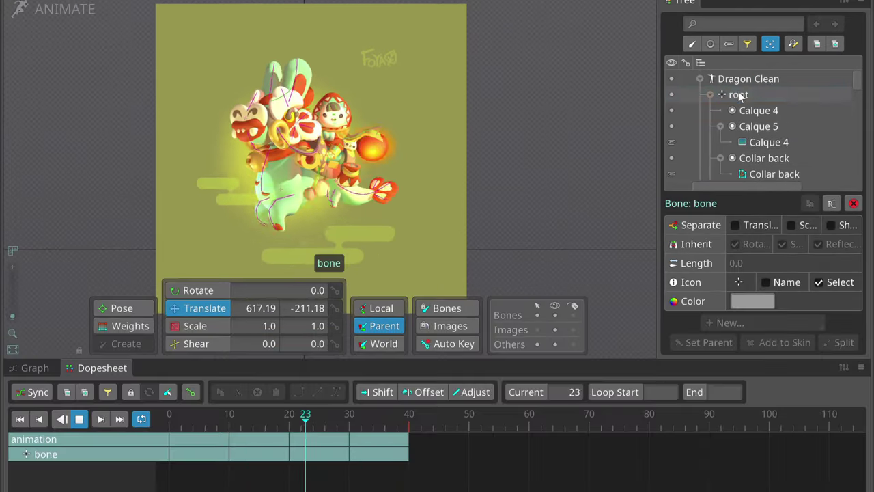
# In setup mode, create a new bone under root at the dragon and name it full dragon.
pyautogui.click(738, 94)
pyautogui.press('Tab')
pyautogui.scroll(5, 283, 256)
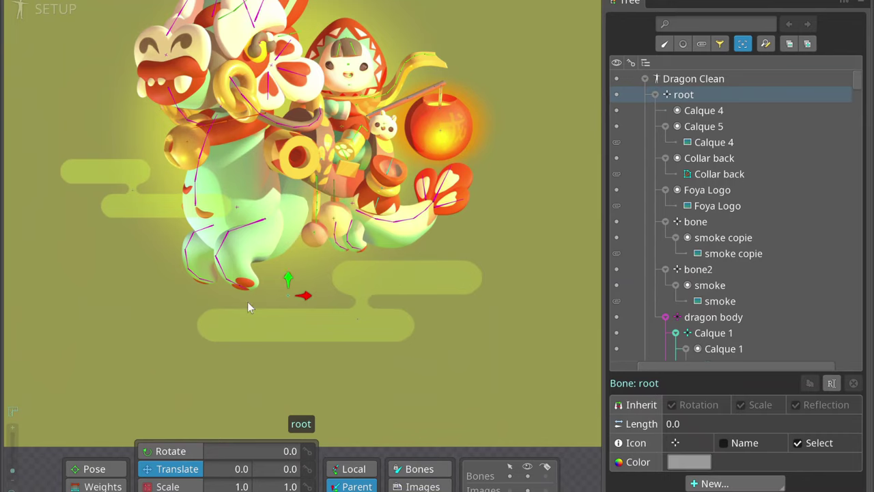
pyautogui.click(293, 177)
pyautogui.doubleClick(709, 301)
pyautogui.write('full dragon')
pyautogui.press('Return')
# Parent the dragon body bone to full dragon and return to animate mode.
pyautogui.scroll(-5, 710, 294)
pyautogui.moveTo(737, 182); pyautogui.dragTo(696, 329)
pyautogui.press('Tab')
pyautogui.click(336, 212)
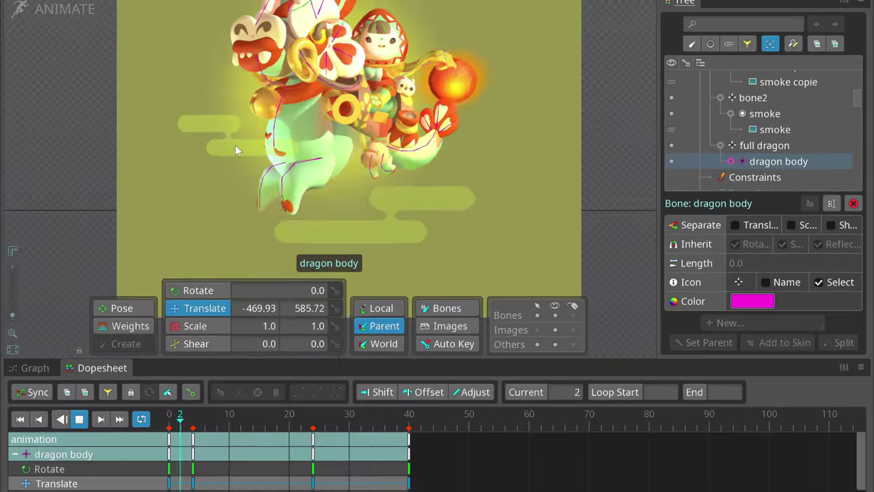
# Key the full dragon bone at frames 0 and 40, raise it to Y 261.83 at frame 20 and play the animation.
pyautogui.click(343, 148)
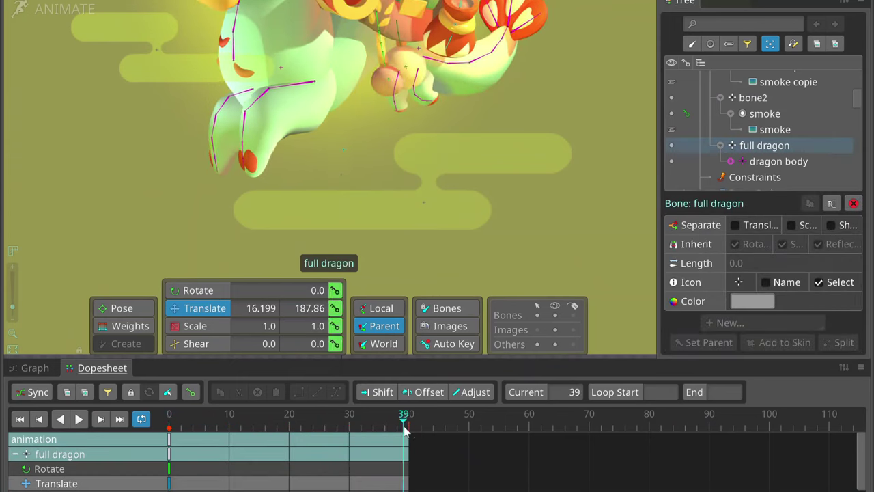
pyautogui.moveTo(344, 134); pyautogui.dragTo(343, 125)
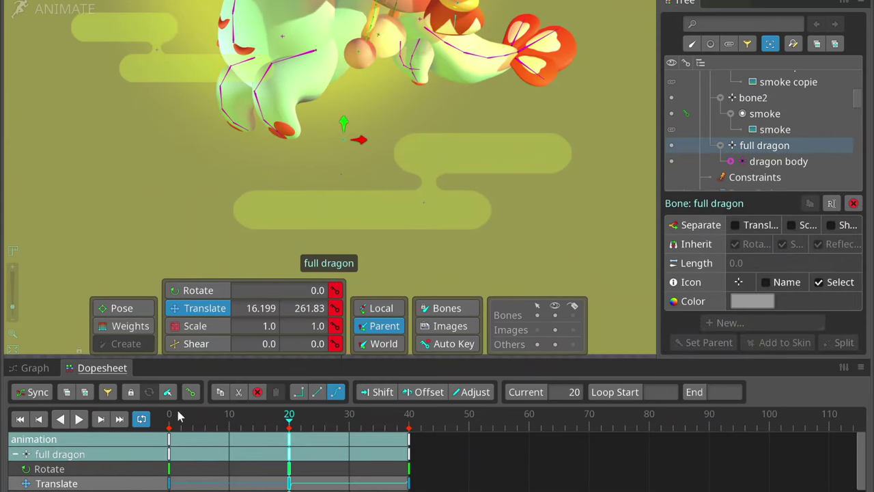
pyautogui.scroll(-3, 341, 171)
pyautogui.press('space')
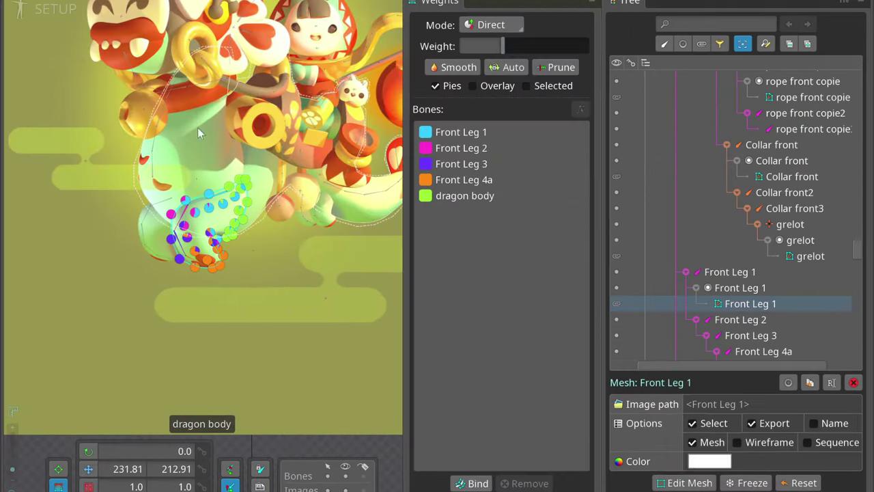
# In setup mode, select the Front Leg 1 mesh for weighting and adjust the weights of its upper vertices against dragon body.
pyautogui.click(235, 166)
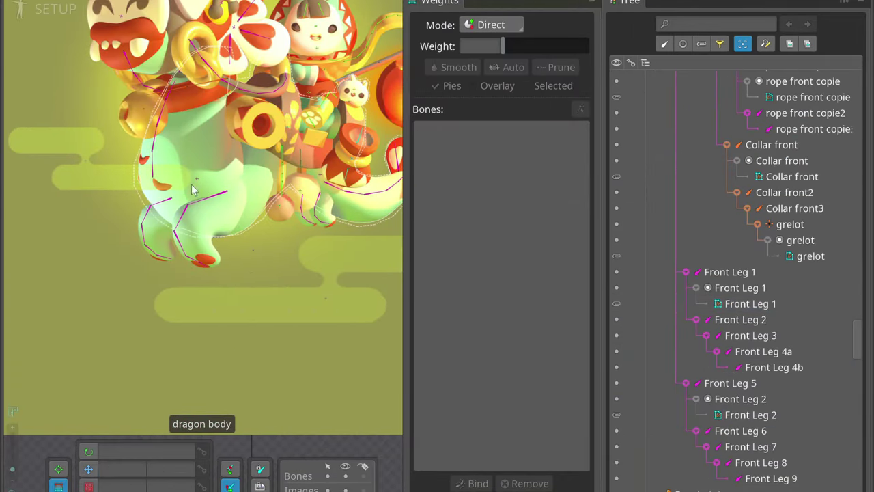
pyautogui.scroll(2, 236, 163)
pyautogui.click(312, 97)
pyautogui.click(205, 239)
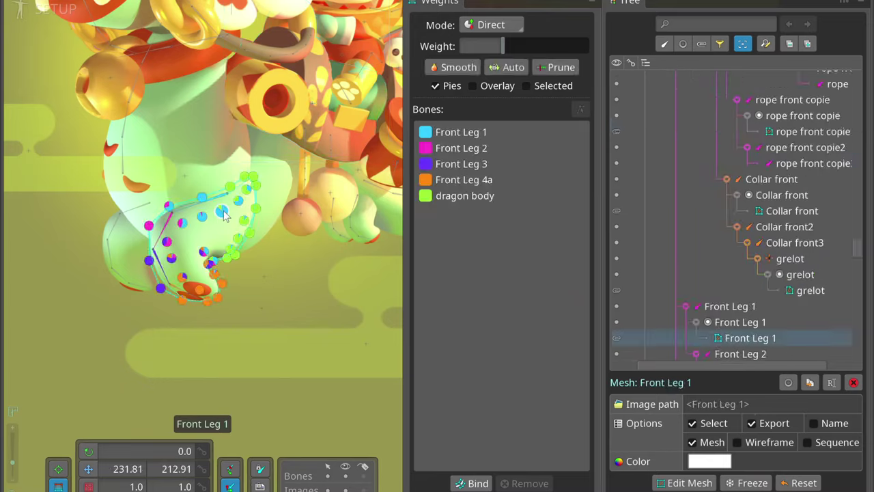
pyautogui.click(477, 483)
pyautogui.click(310, 103)
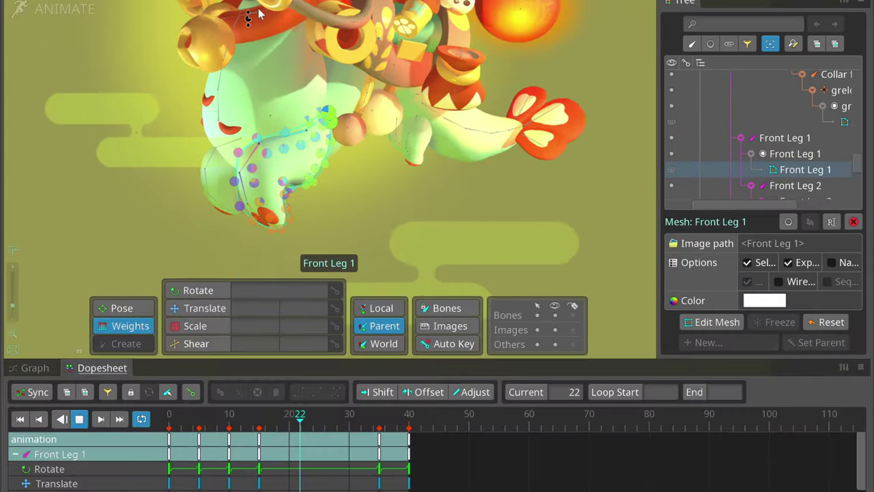
# Shift the weights of the Front Leg 1 mesh's rear-edge vertices from dragon body towards the Front Leg 1 bone, checking against the animation.
pyautogui.press('space')
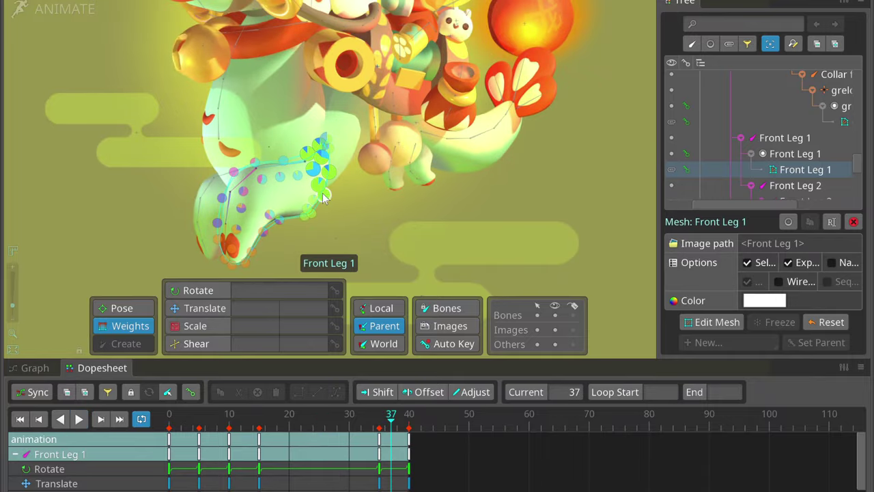
pyautogui.press('space')
pyautogui.press('space')
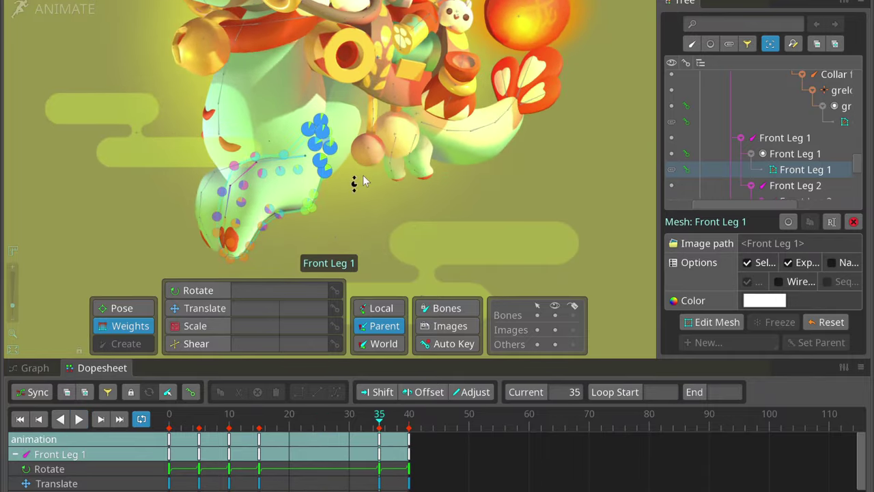
pyautogui.press('space')
# Deselect the Front Leg 1 mesh and play the animation to examine how the front legs deform.
pyautogui.press('Escape')
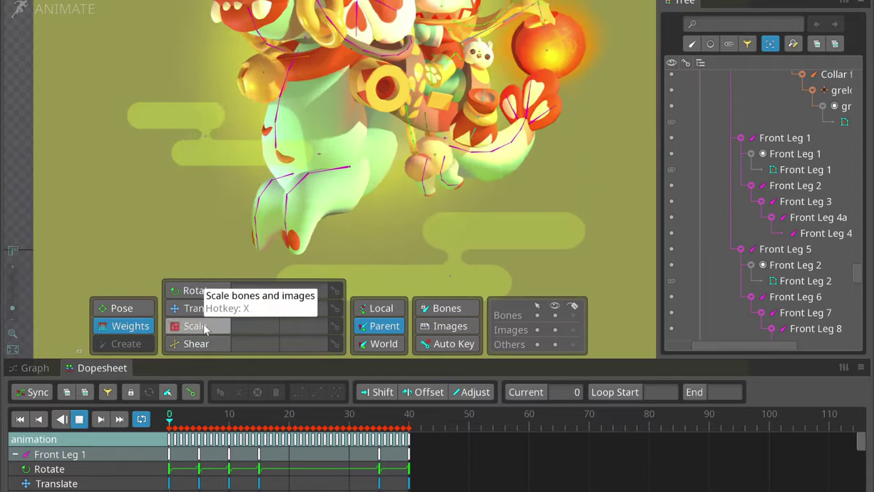
pyautogui.press('space')
pyautogui.click(710, 95)
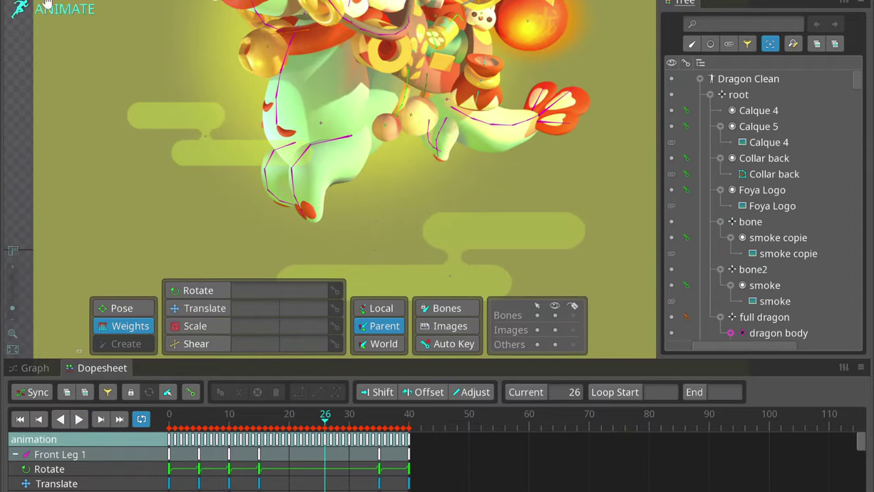
# In setup mode, bind the Front Leg 1 mesh to Calque 1, shift its upper rear vertices' weight to that bone and play the animation.
pyautogui.click(727, 268)
pyautogui.click(218, 269)
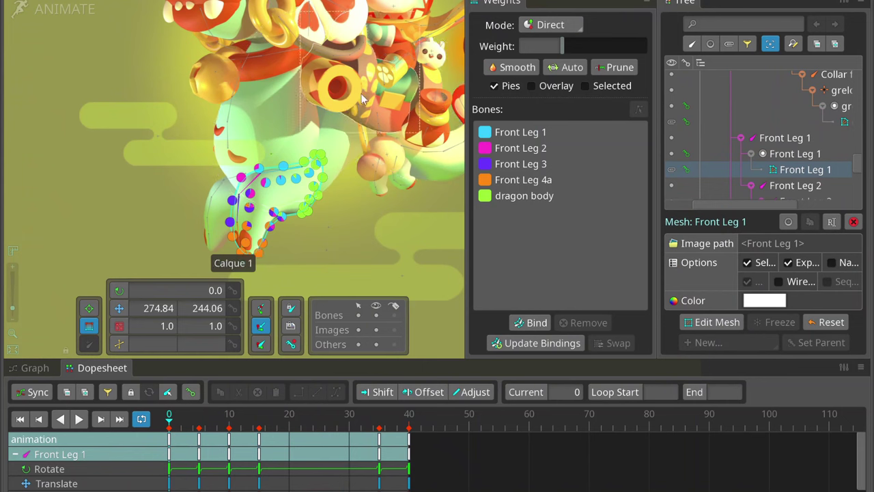
pyautogui.click(514, 324)
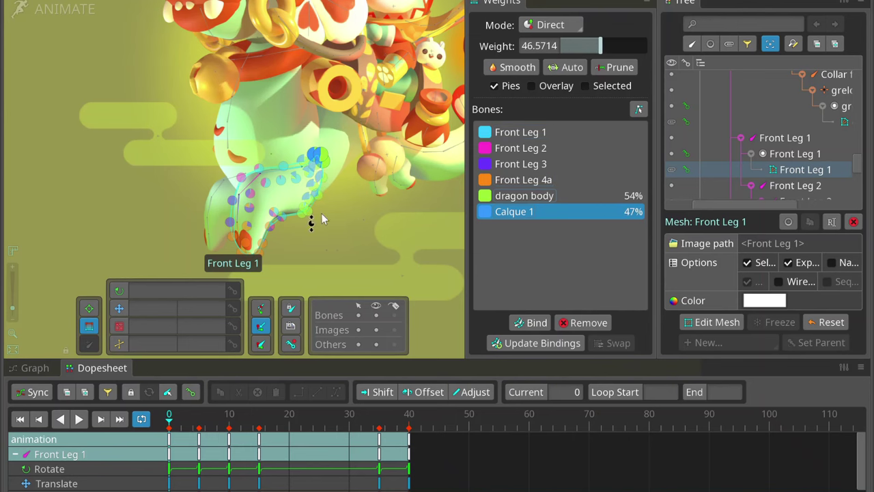
pyautogui.press('j')
pyautogui.click(74, 27)
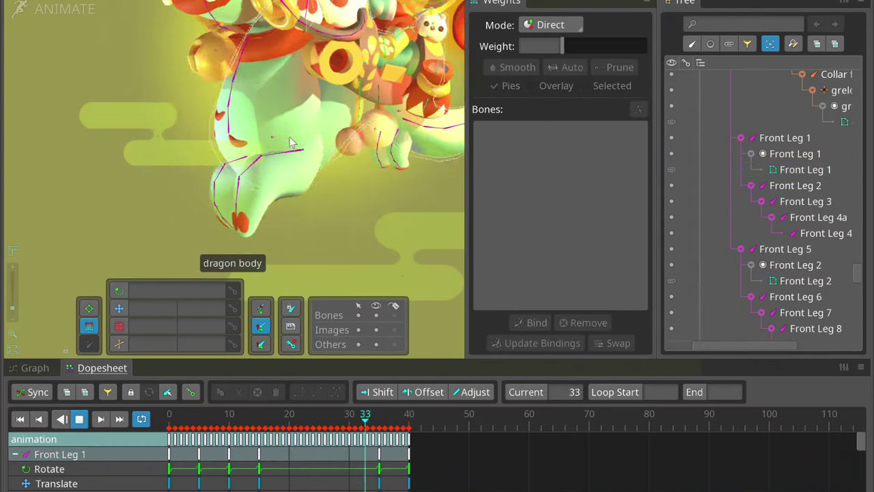
# Rotate the Front Leg 1 bone to -179.52 at frame 40, copy that key to frame 0 and play the animation.
pyautogui.press('k')
pyautogui.click(254, 173)
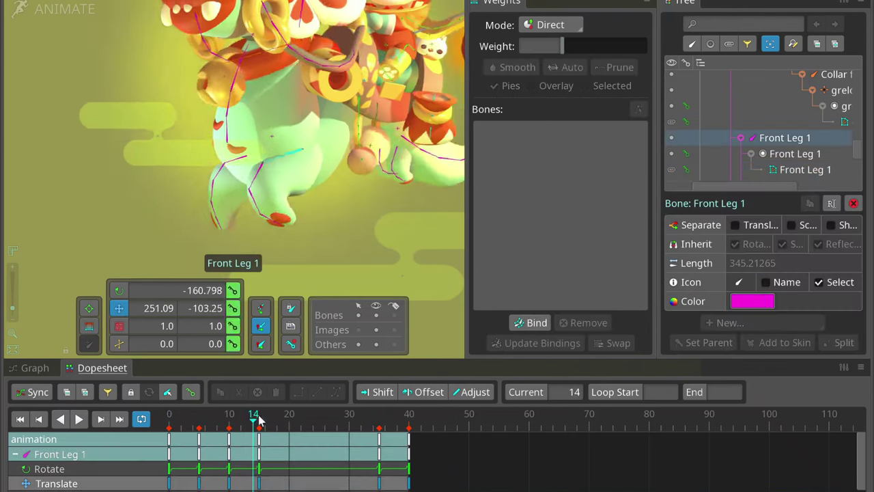
pyautogui.press('l')
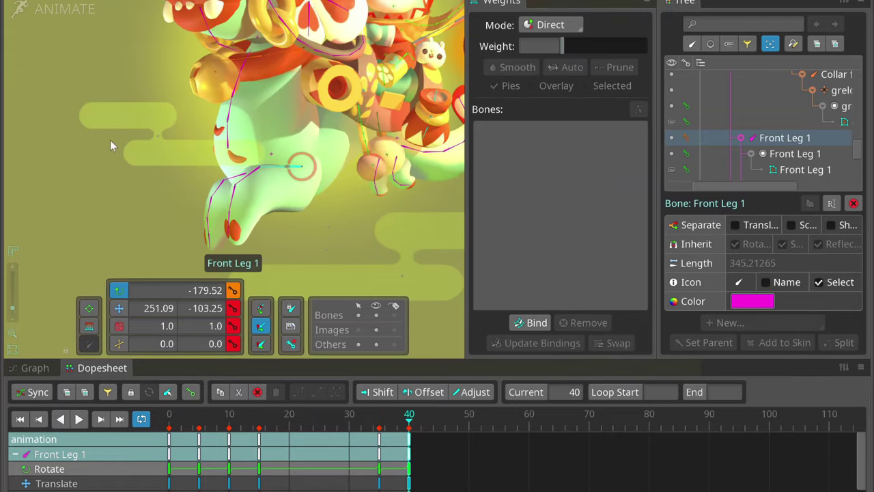
pyautogui.hotkey('ctrl', 'v')
pyautogui.hotkey('ctrl', 'c')
pyautogui.hotkey('ctrl', 'v')
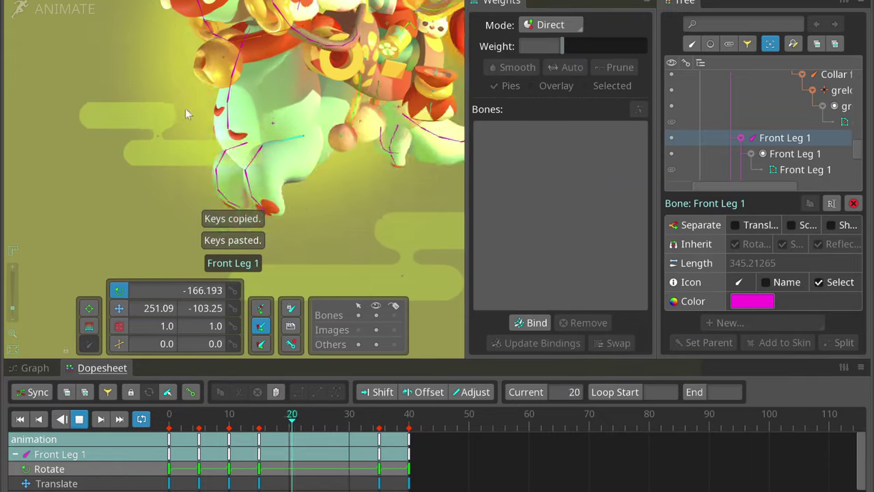
# In setup mode, place the big halo slot under the root bone and hide the Calque 4 background.
pyautogui.scroll(-3, 198, 36)
pyautogui.click(65, 9)
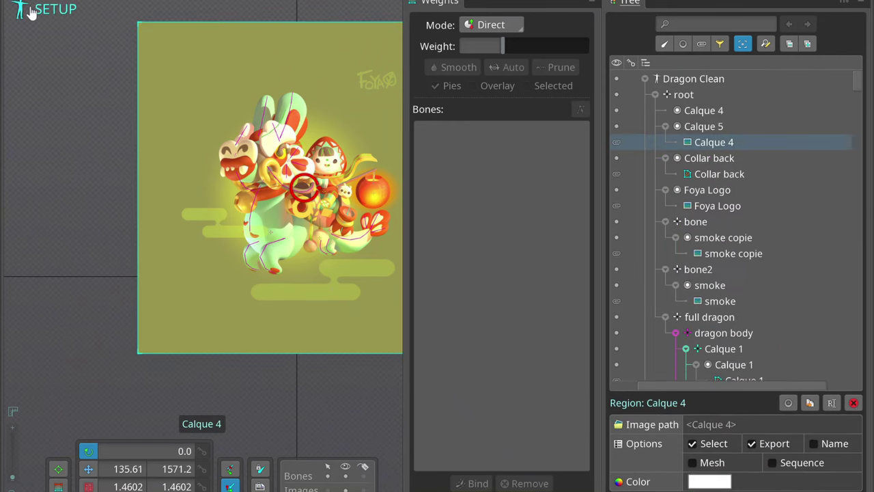
pyautogui.click(40, 10)
pyautogui.press('Tab')
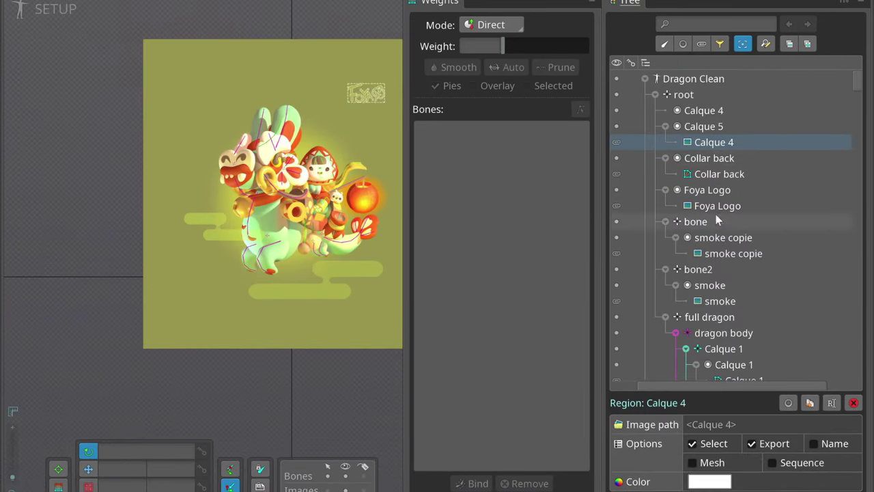
pyautogui.click(321, 136)
pyautogui.moveTo(666, 385); pyautogui.dragTo(819, 110)
pyautogui.press('Tab')
# Key the smoke bones bone and bone2 at frames 0, 20 and 40, scaling them to 1.1372 by 0.8171 at frame 20.
pyautogui.click(294, 254)
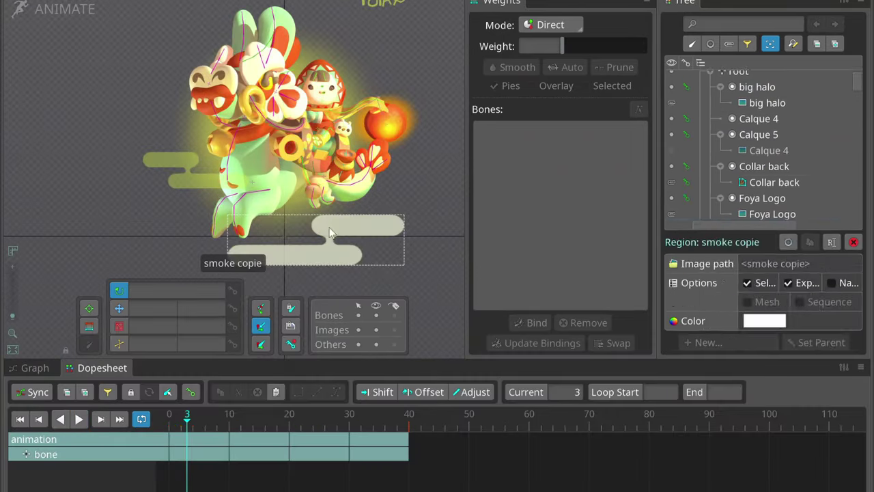
pyautogui.click(185, 170)
pyautogui.click(294, 254)
pyautogui.click(232, 229)
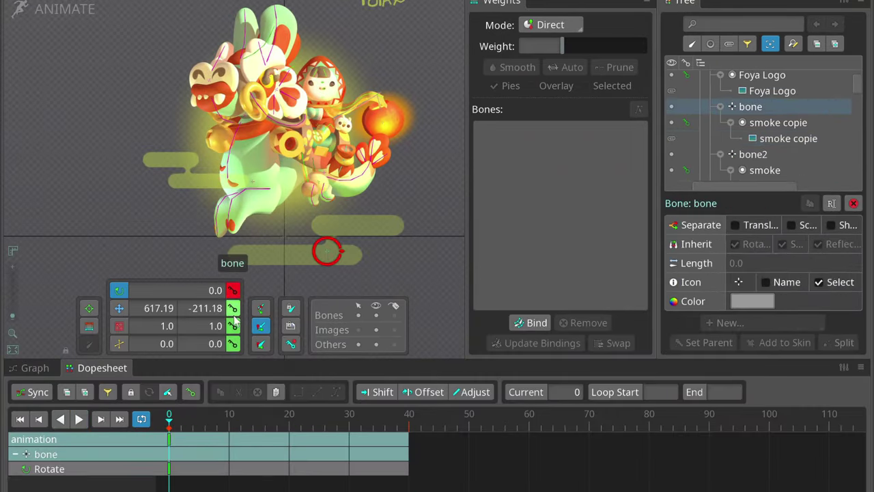
pyautogui.click(187, 172)
pyautogui.click(289, 420)
pyautogui.hotkey('ctrl', 'v')
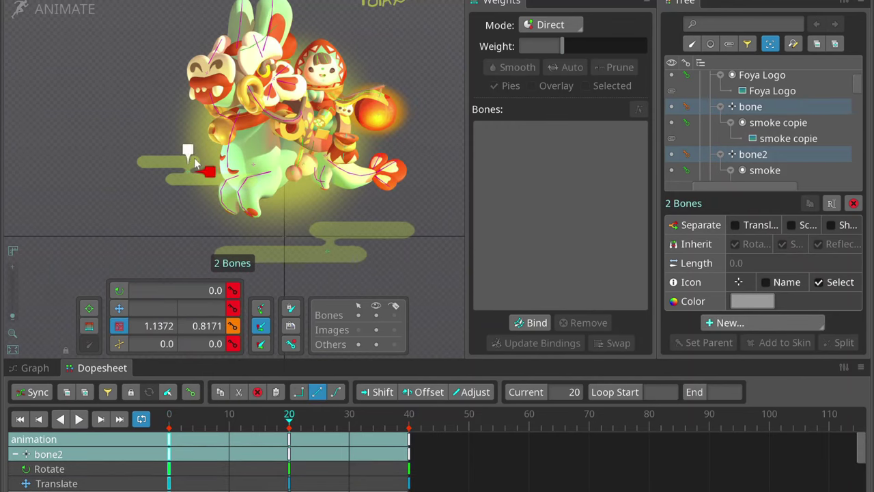
pyautogui.click(169, 423)
# In setup mode, reposition the lower smoke's bone to X 585.18, Y -23.675.
pyautogui.hotkey('ctrl', 'Tab')
pyautogui.click(316, 266)
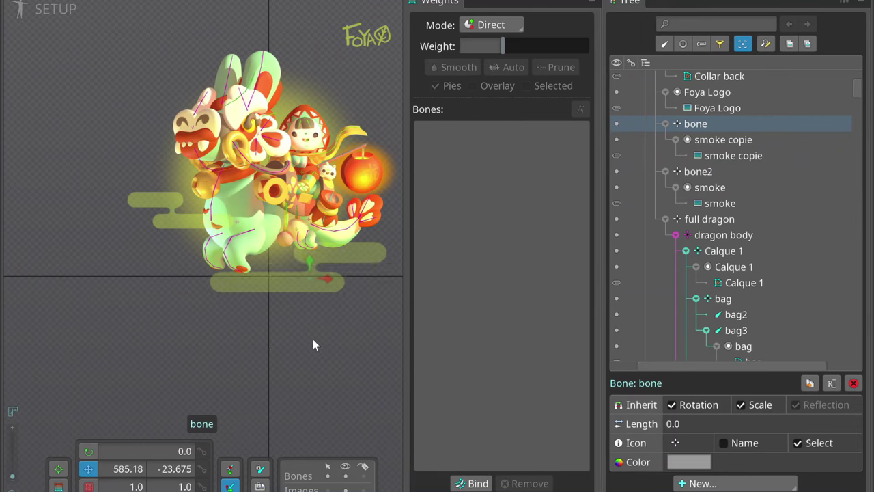
pyautogui.click(312, 279)
pyautogui.hotkey('ctrl', 'Tab')
# Smooth the smoke bones' keys, offset bone2's keys to frames 7 and 27 and play the animation.
pyautogui.moveTo(194, 403); pyautogui.dragTo(289, 410)
pyautogui.hotkey('ctrl', 'z')
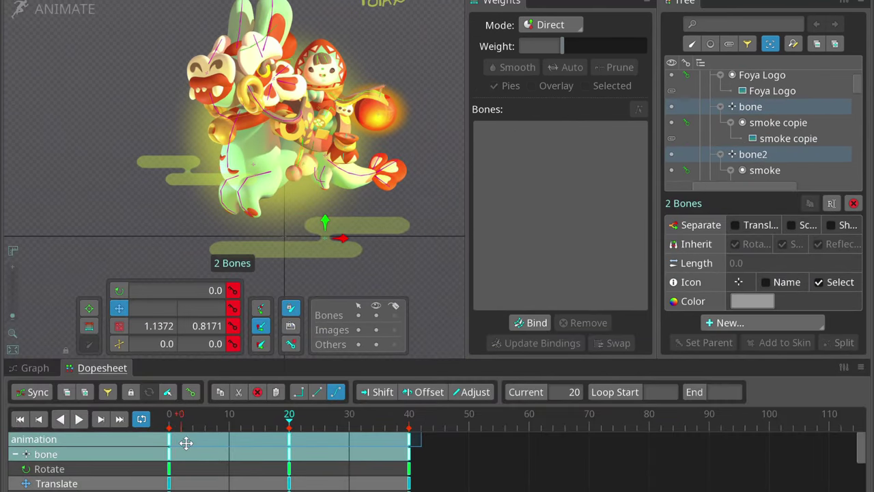
pyautogui.hotkey('ctrl', 'z')
pyautogui.hotkey('ctrl', 'z')
pyautogui.press('space')
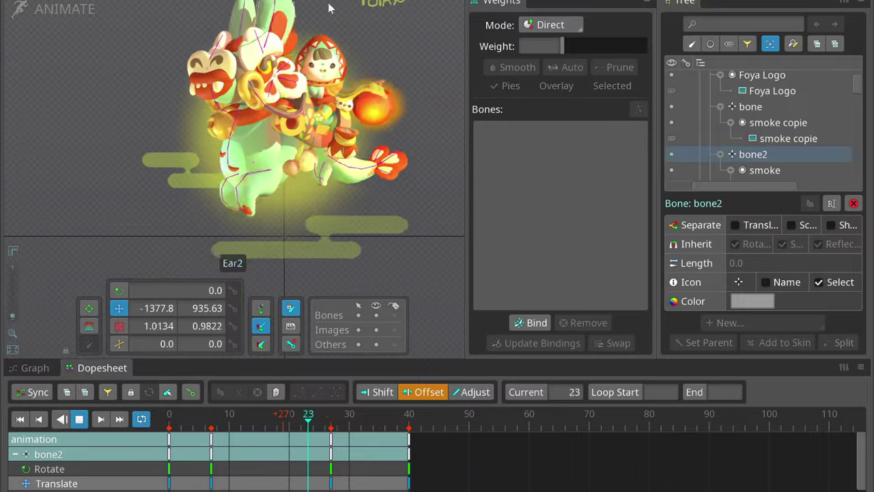
# Make the Calque 4 background visible again and order it behind the dragon in setup mode.
pyautogui.scroll(5, 695, 90)
pyautogui.click(673, 175)
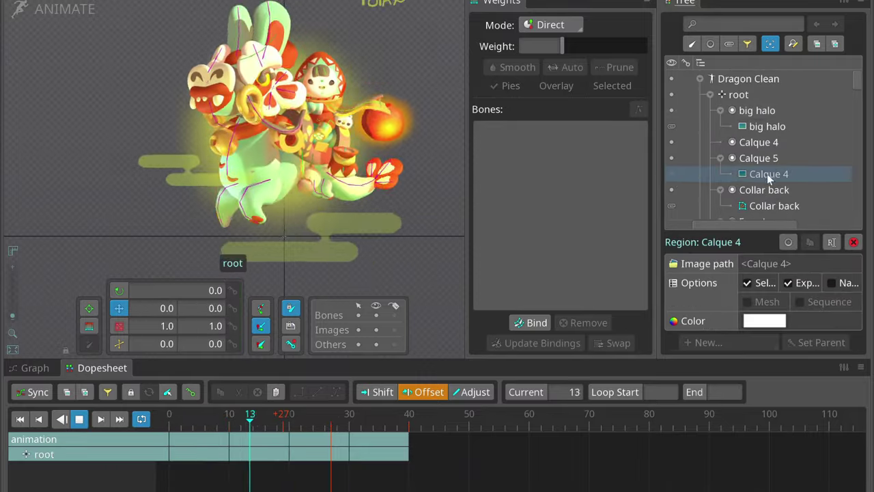
pyautogui.hotkey('ctrl', 'z')
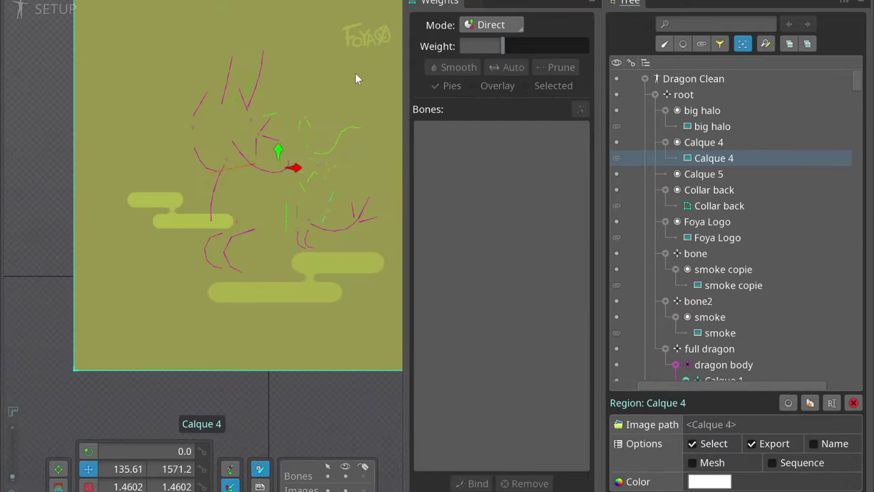
pyautogui.moveTo(706, 178); pyautogui.dragTo(707, 175)
pyautogui.click(55, 8)
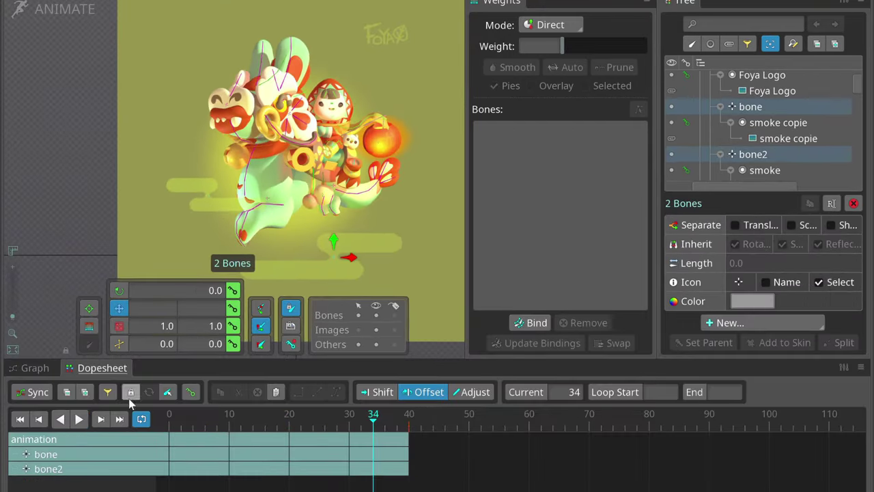
# Key bone and bone2 at frames 0 and 40 and raise both smoke bones slightly at frame 20.
pyautogui.hotkey('ctrl', 'c')
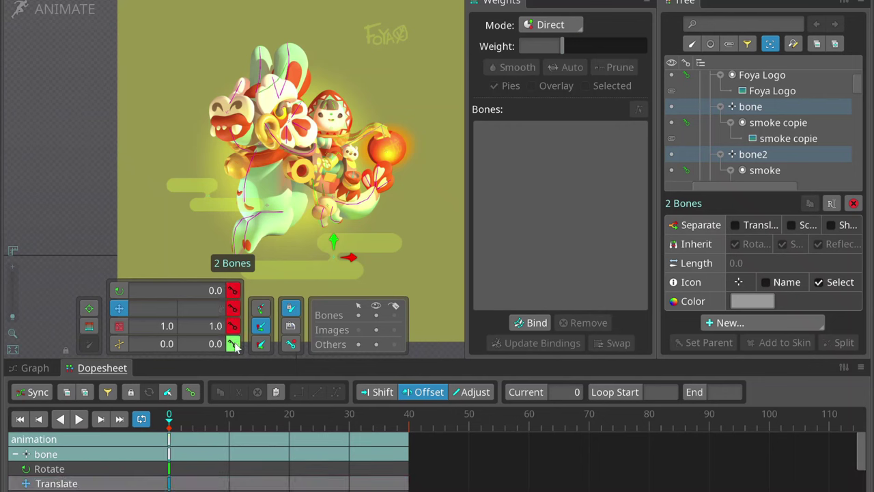
pyautogui.hotkey('ctrl', 'v')
pyautogui.moveTo(332, 238); pyautogui.dragTo(331, 232)
pyautogui.click(338, 395)
# Offset the lower smoke bone's keys to frames 4 and 24, then undo the offset.
pyautogui.press('Home')
pyautogui.moveTo(166, 437); pyautogui.dragTo(296, 436)
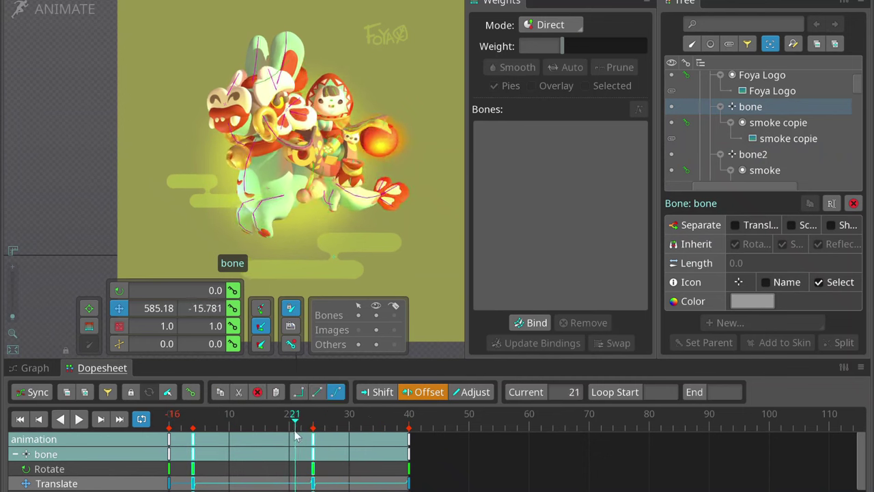
pyautogui.hotkey('ctrl', 'z')
# Offset the smoke bones' keys within the loop, moving those of bone to frames 3, 23 and 31, and play the animation.
pyautogui.click(224, 426)
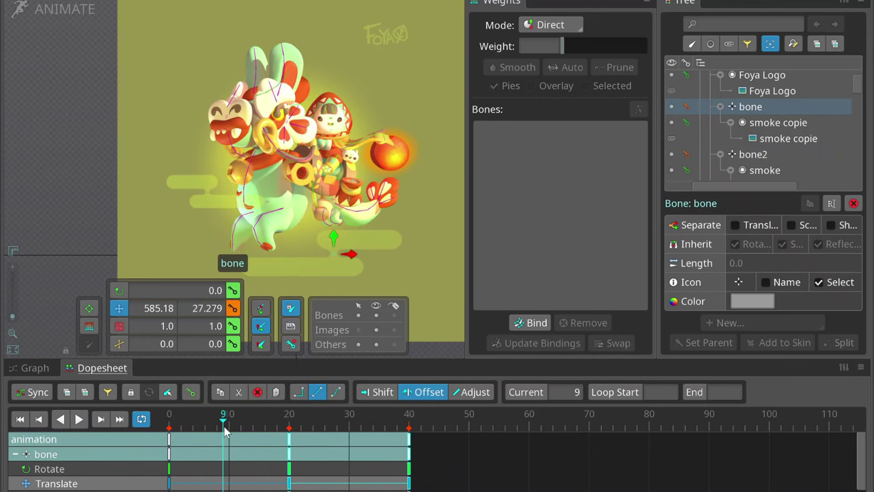
pyautogui.moveTo(224, 426); pyautogui.dragTo(285, 423)
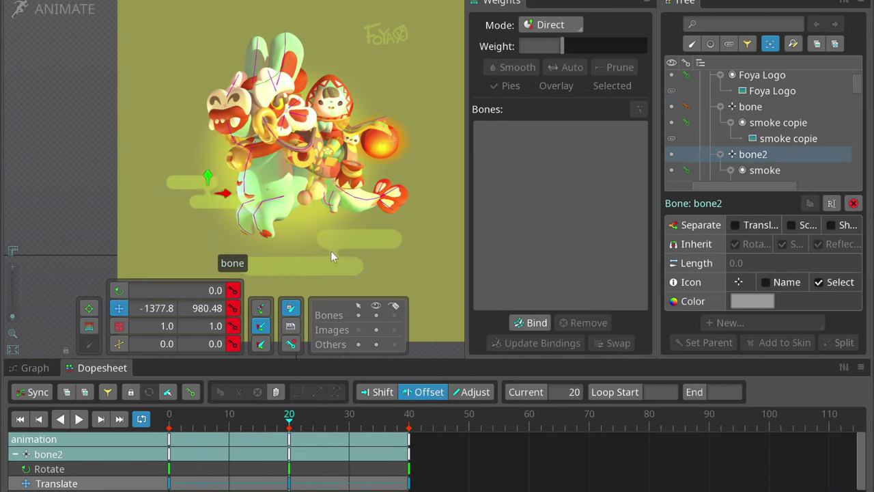
pyautogui.click(335, 248)
pyautogui.click(321, 416)
pyautogui.click(171, 417)
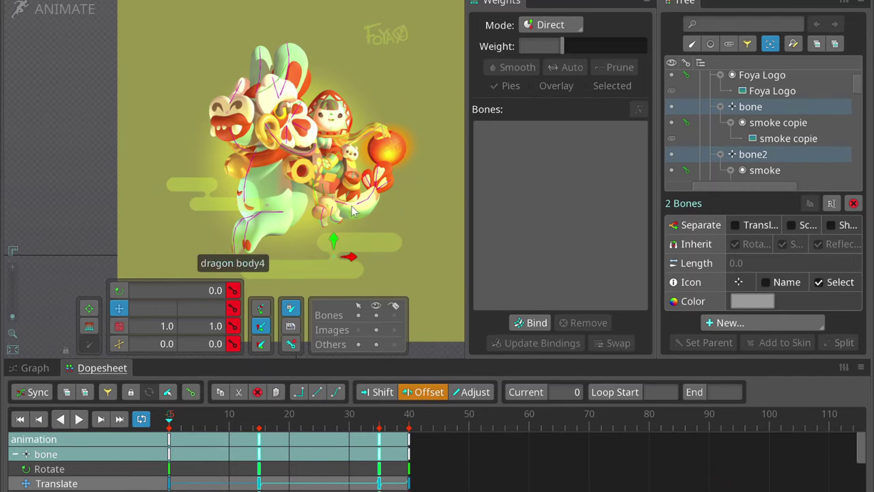
pyautogui.press('space')
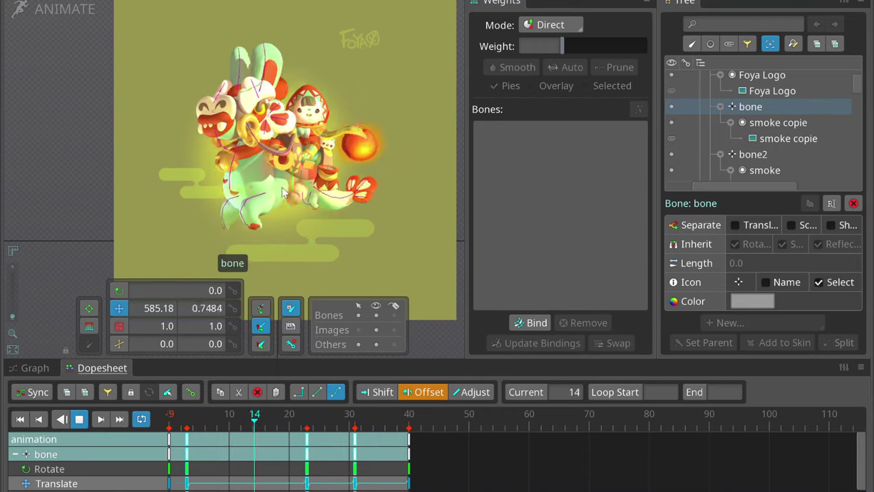
# In setup mode, add another copy of the smoke region above the lantern and scale it to 0.4411 by -0.5185.
pyautogui.click(712, 162)
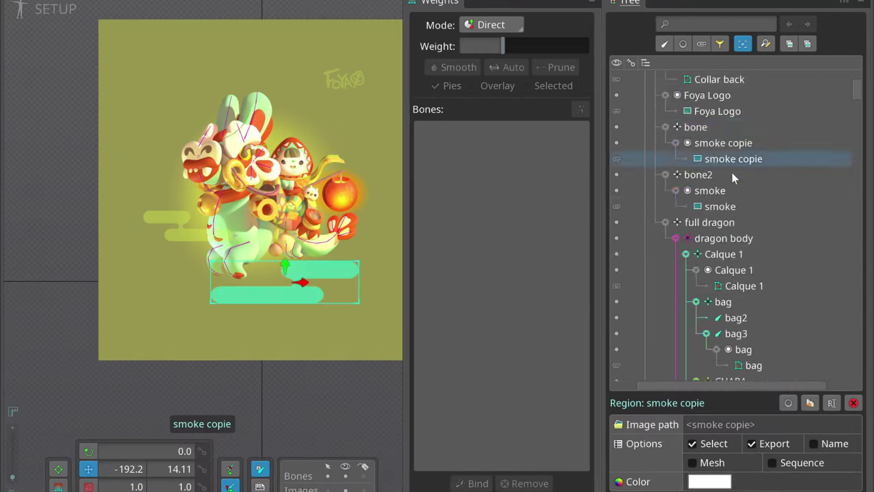
pyautogui.scroll(-5, 692, 287)
pyautogui.click(326, 135)
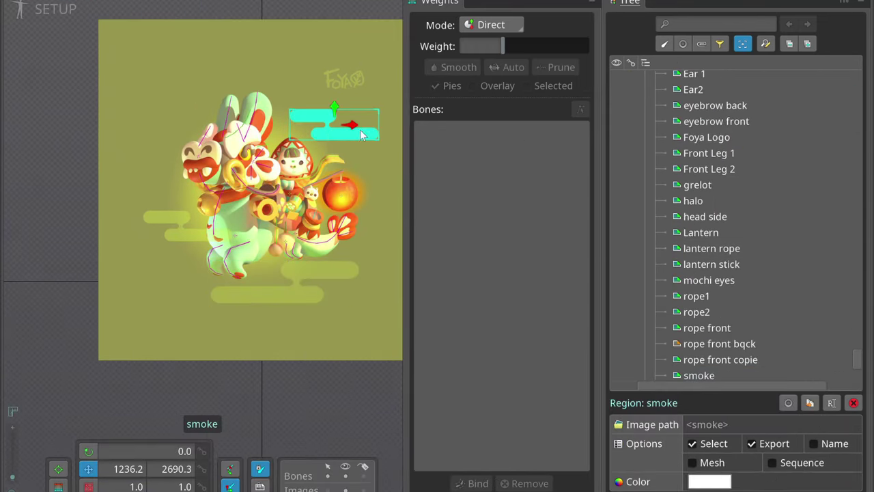
pyautogui.moveTo(337, 116); pyautogui.dragTo(337, 134)
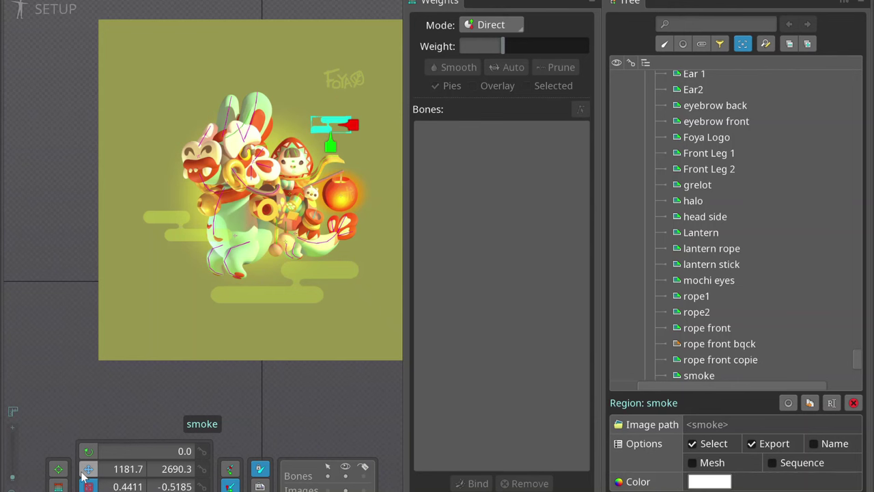
# Create a smoke2 bone at the small cloud above the lantern and parent the new smoke2 slot to it.
pyautogui.scroll(3, 259, 267)
pyautogui.click(260, 267)
pyautogui.click(305, 88)
pyautogui.click(231, 262)
pyautogui.click(322, 96)
pyautogui.click(320, 98)
pyautogui.press('Tab')
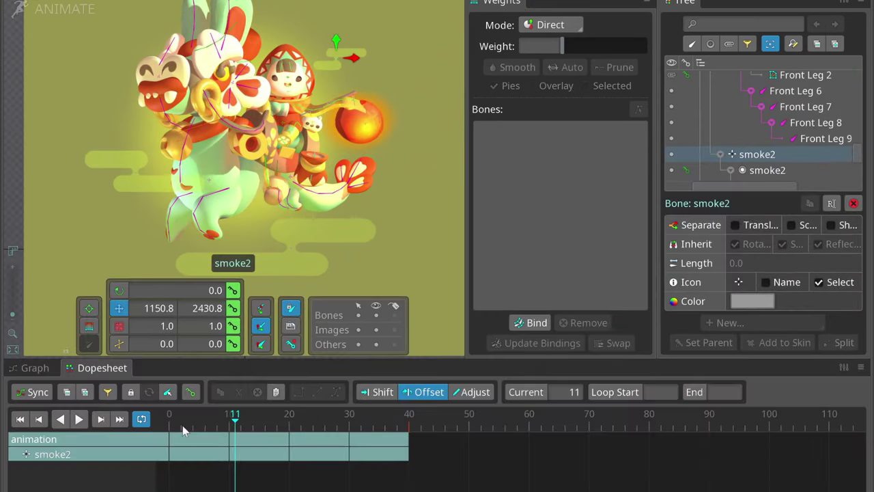
# Key the smoke2 bone at frames 0, 20 and 40, raise it to Y 2475.2 at frame 20 and play the animation.
pyautogui.hotkey('ctrl', 'c')
pyautogui.click(409, 414)
pyautogui.hotkey('ctrl', 'v')
pyautogui.moveTo(408, 414); pyautogui.dragTo(289, 415)
pyautogui.hotkey('ctrl', 'v')
pyautogui.click(283, 415)
pyautogui.click(289, 415)
pyautogui.moveTo(338, 67); pyautogui.dragTo(339, 37)
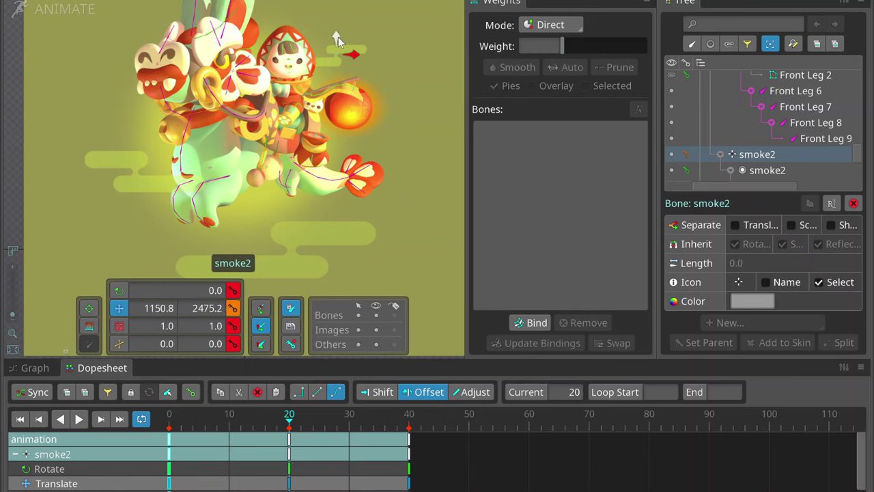
pyautogui.press('space')
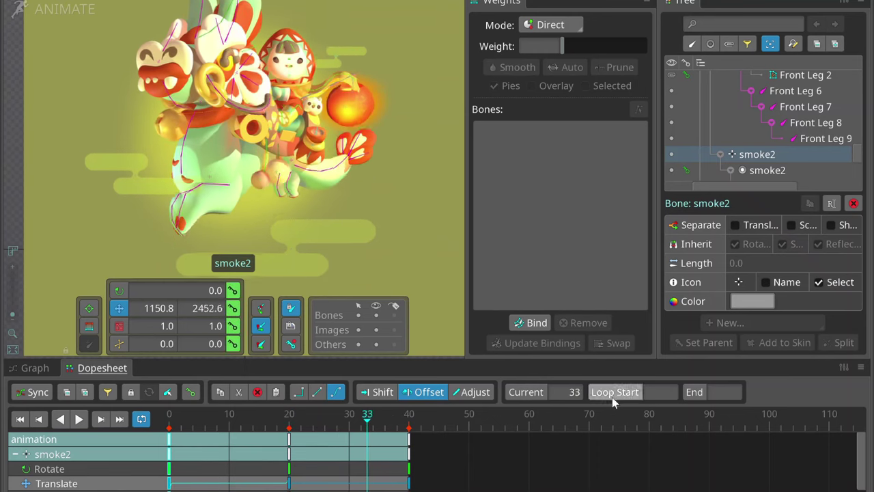
# In setup mode, reduce the size of the small smoke region attached to smoke2.
pyautogui.press('Tab')
pyautogui.click(331, 106)
pyautogui.press('Tab')
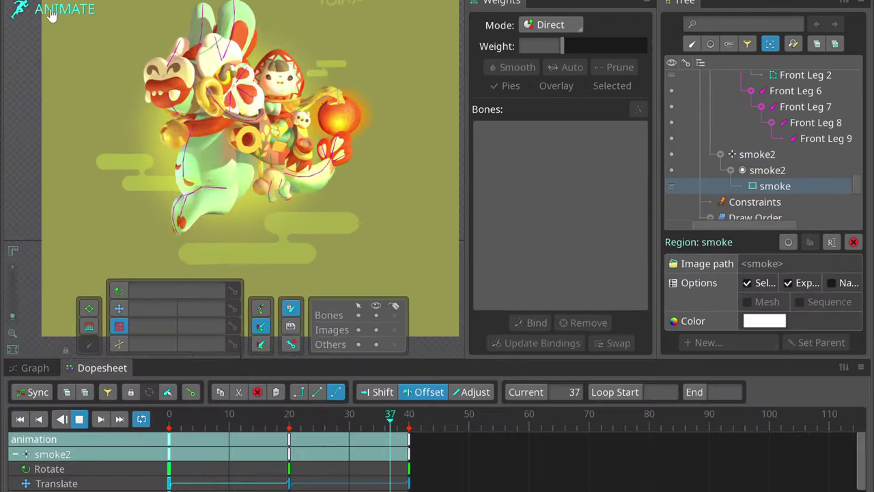
# Offset the smoke2 bone's keys to frames 2, 12 and 22 within the loop.
pyautogui.click(230, 422)
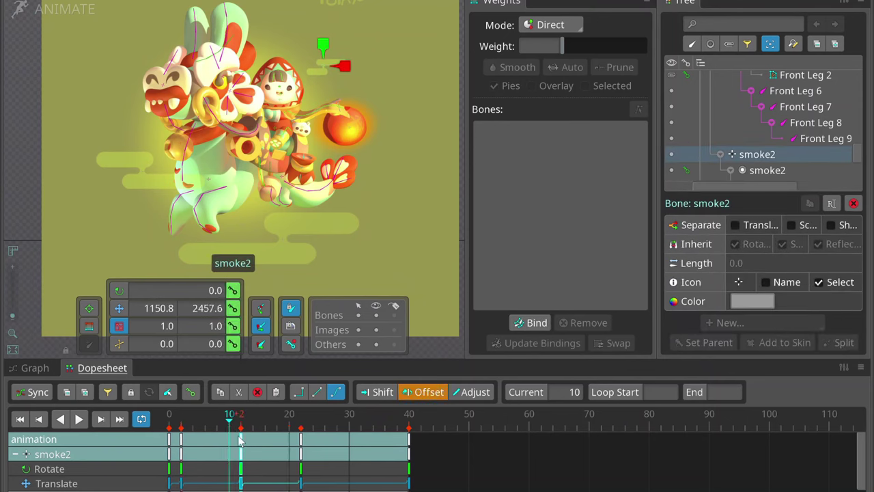